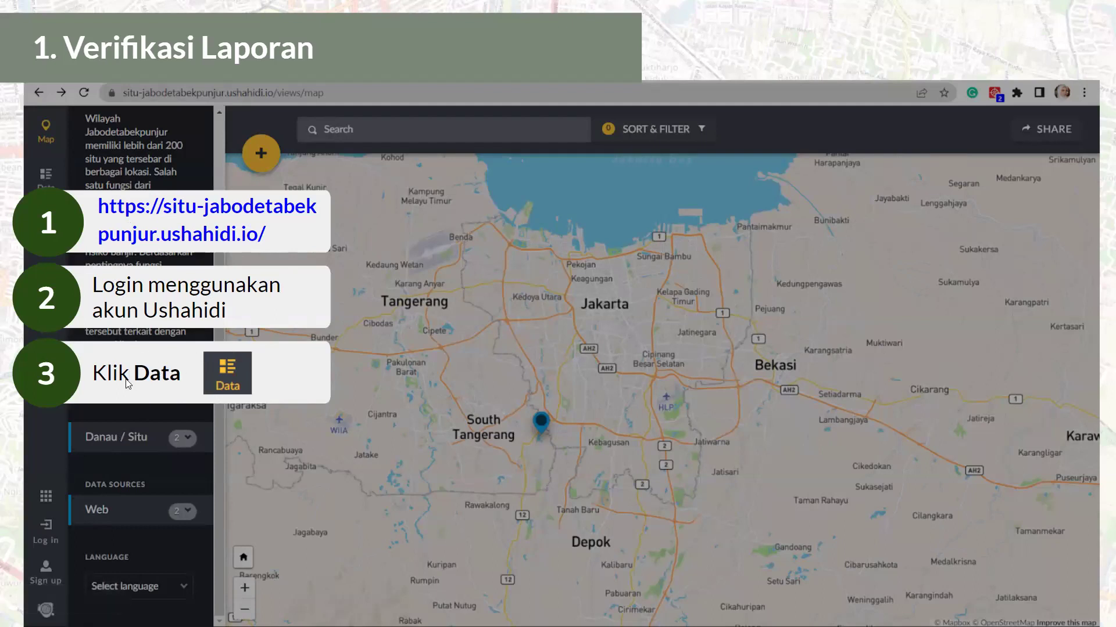
Step: Leave the slideshow and switch to the Pemetaan Situ deployment in Ushahidi
left_click(263, 391)
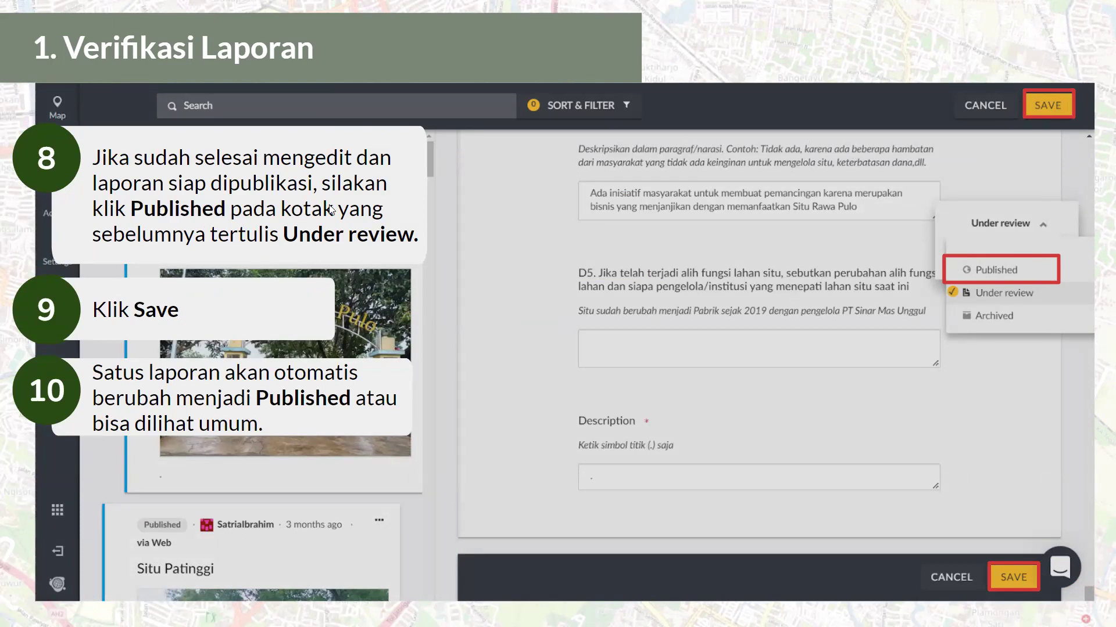
key("Escape")
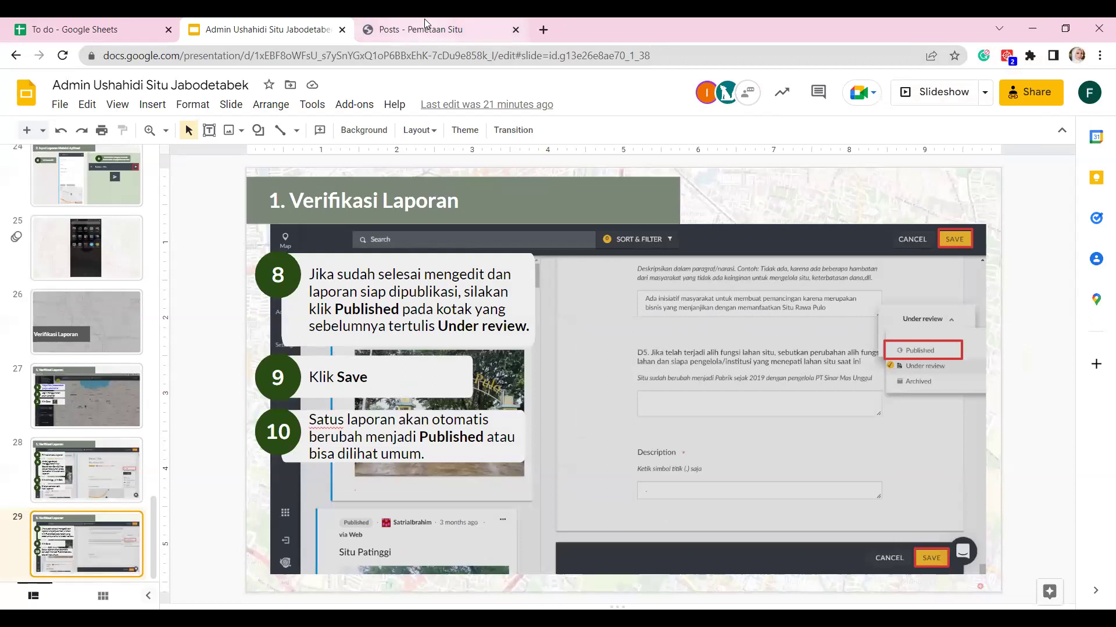
left_click(424, 26)
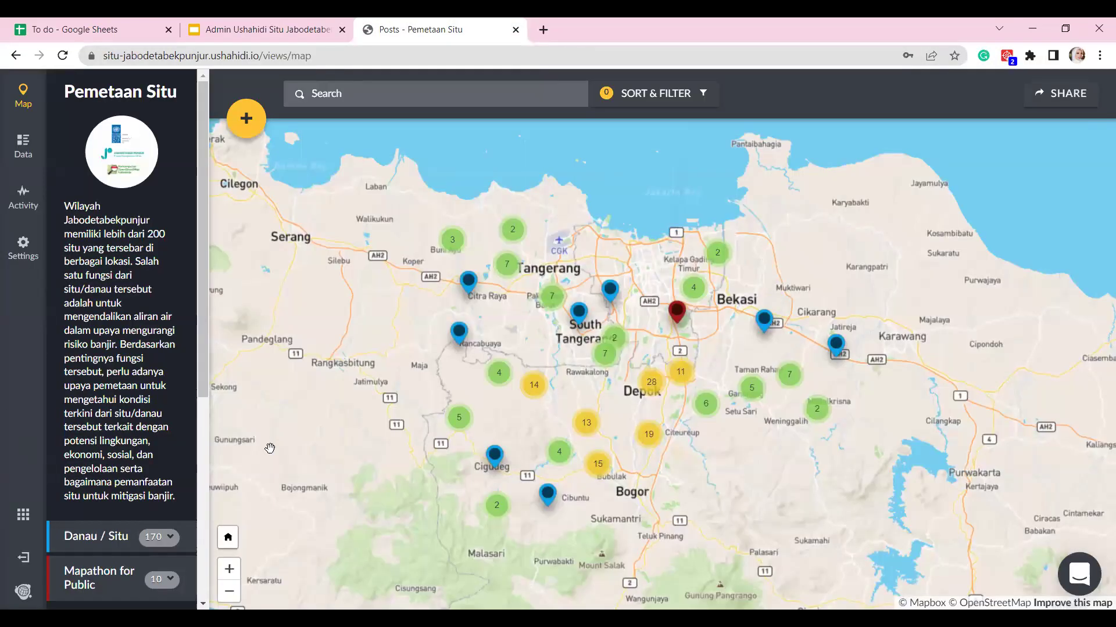
Step: Examine how the reports are spread over Java on the map and expand the cluster around Depok
scroll(585, 417, "down", 3)
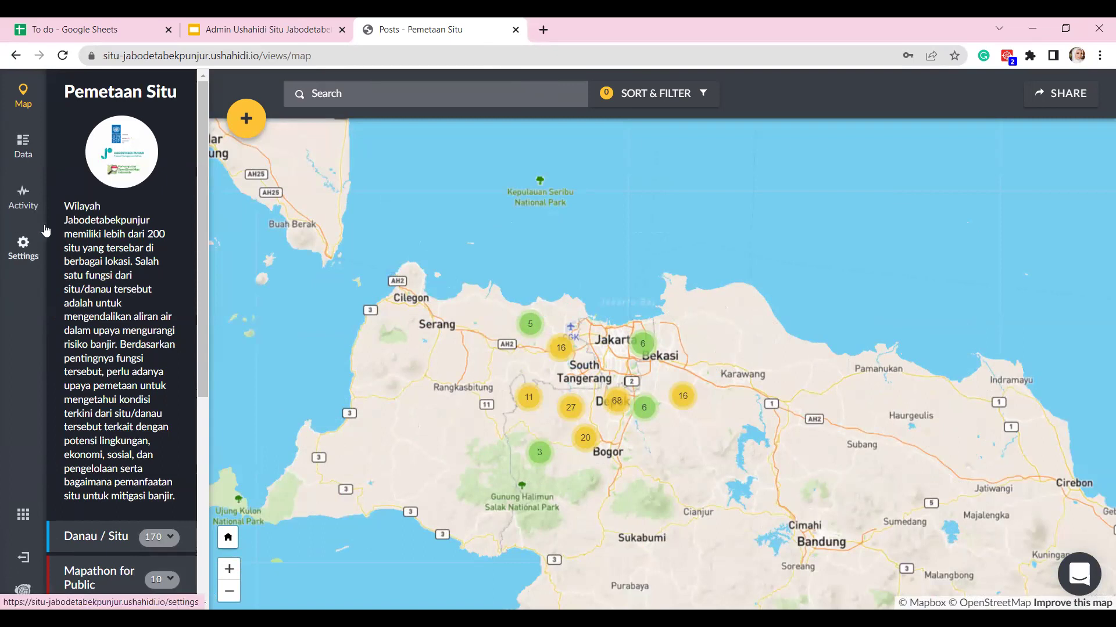
left_click_drag(604, 395, 648, 421)
scroll(617, 382, "up", 1)
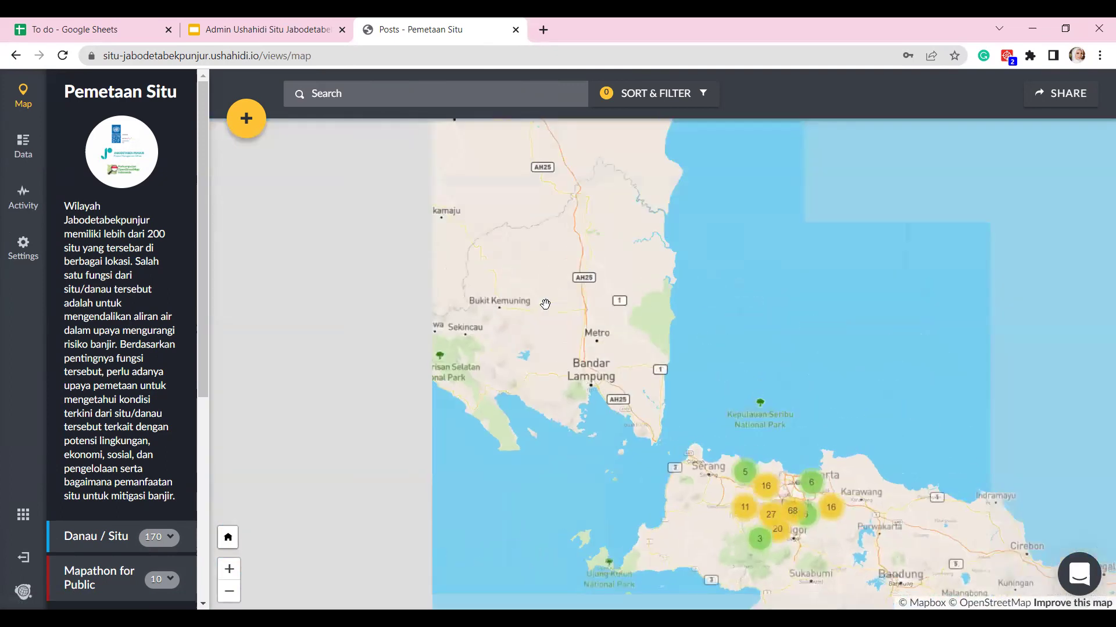
left_click_drag(590, 352, 479, 275)
mouse_move(1098, 388)
left_mouse_down()
mouse_move(939, 389)
mouse_move(830, 372)
left_mouse_up()
scroll(831, 371, "down", 3)
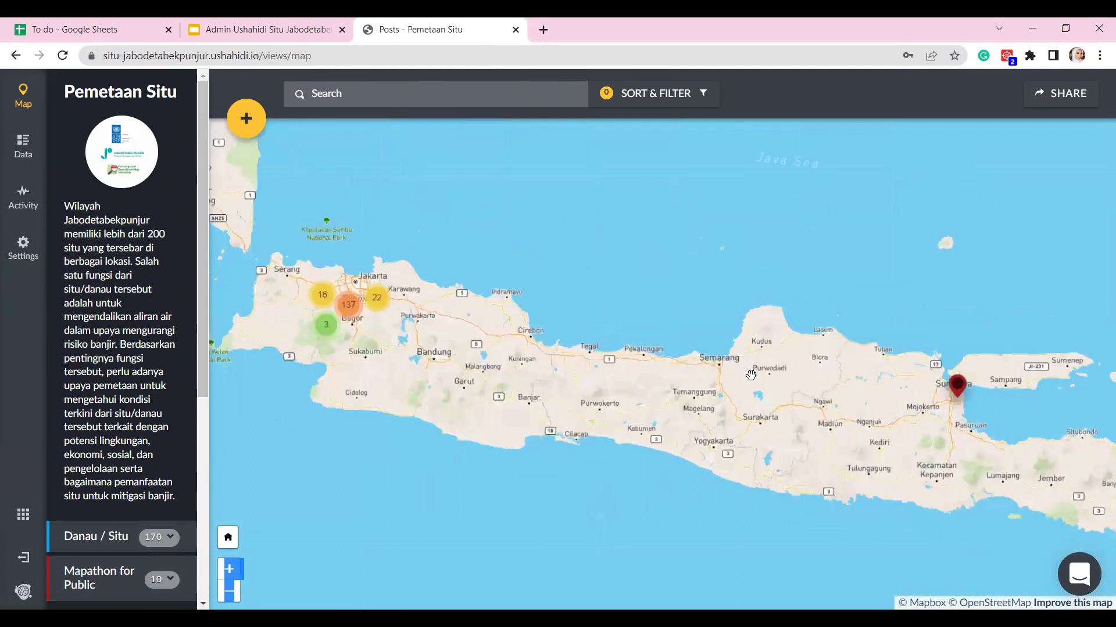
scroll(598, 355, "up", 3)
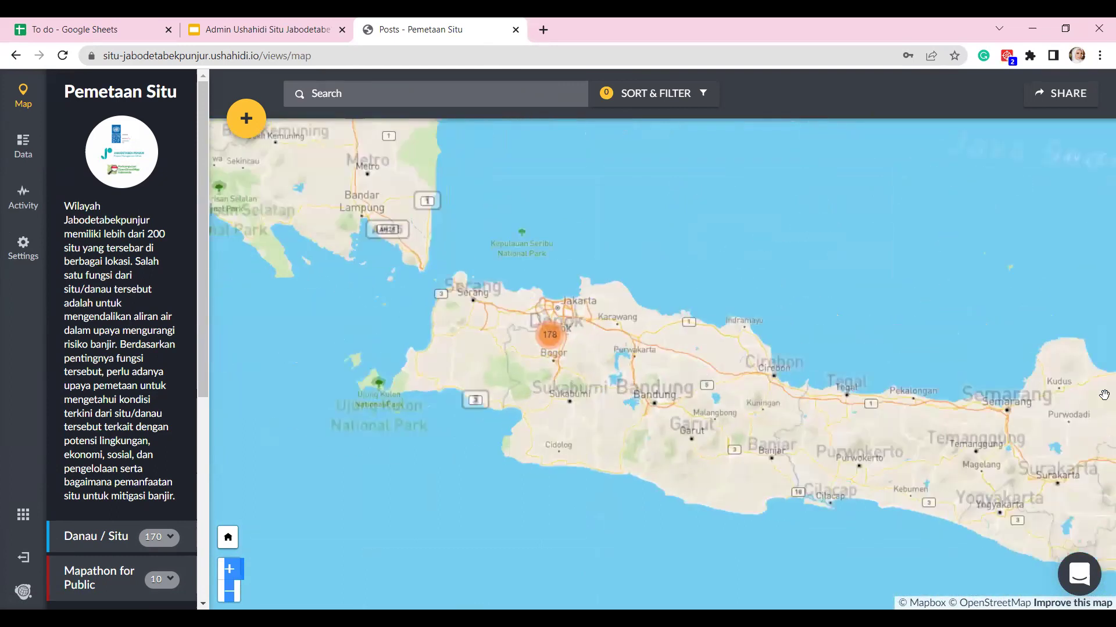
left_click_drag(1002, 426, 785, 377)
scroll(868, 400, "down", 3)
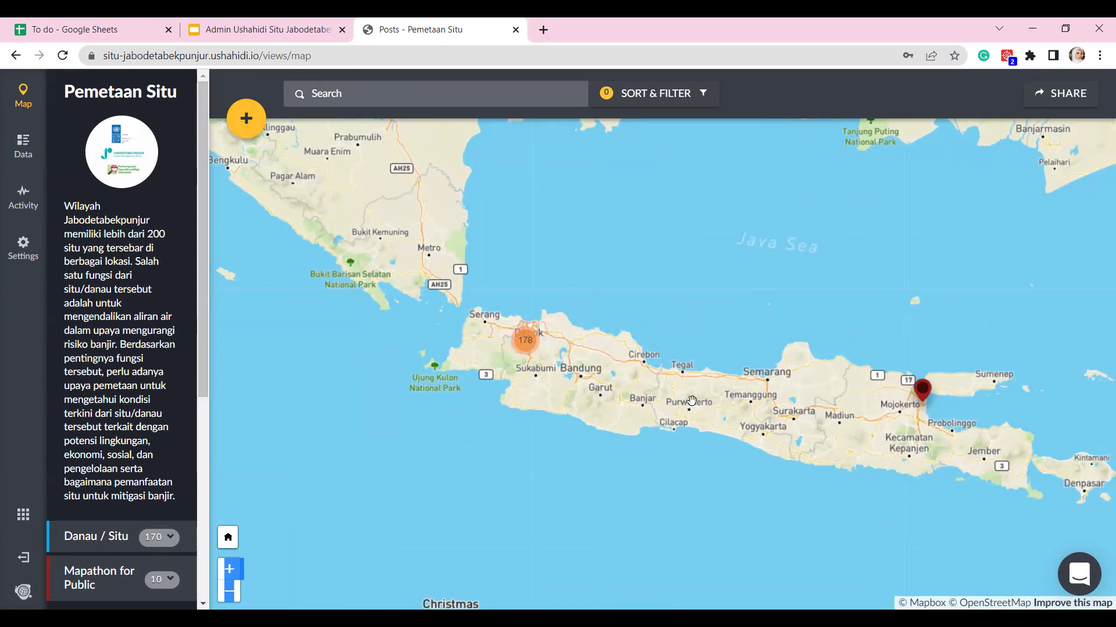
left_click(524, 348)
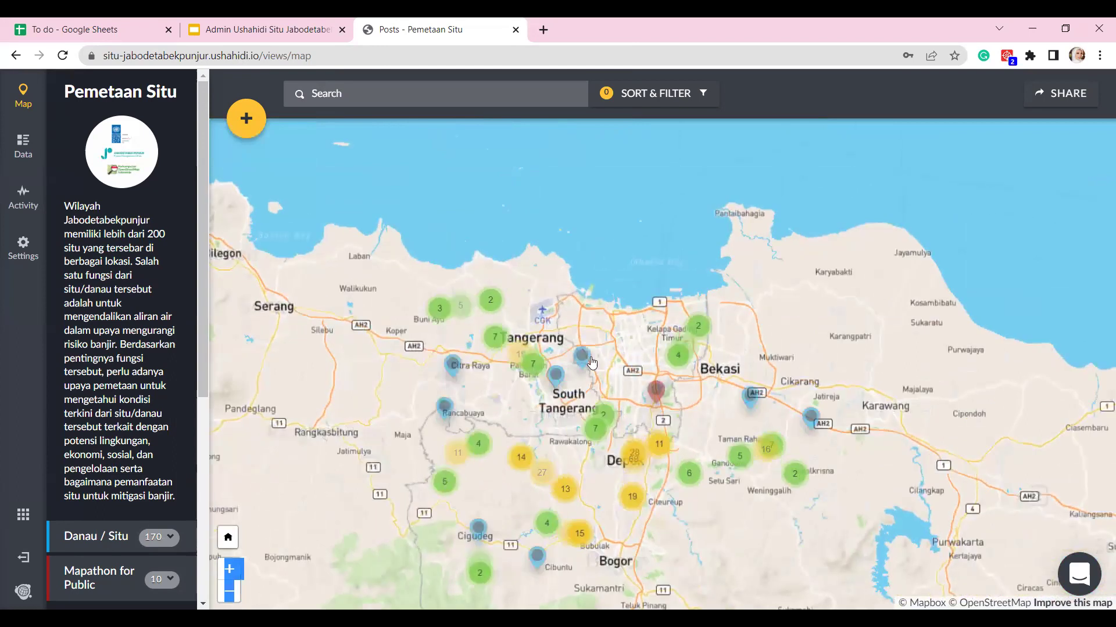
scroll(562, 390, "up", 1)
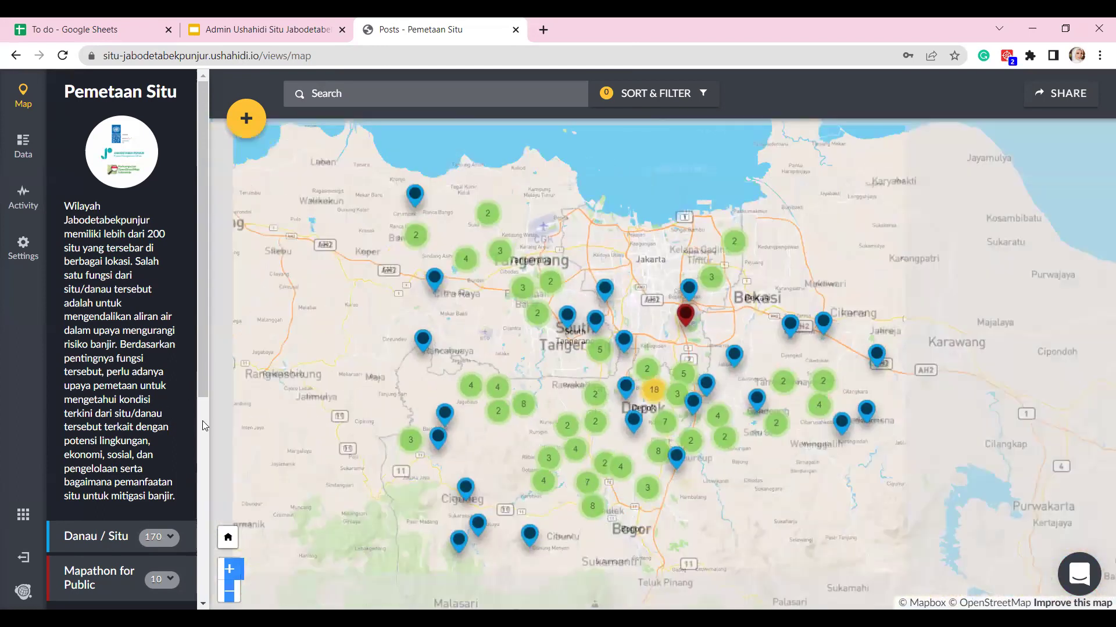
Step: Hide the Danau / Situ survey's reports on the map, keeping only Mapathon for Public selected
mouse_move(71, 537)
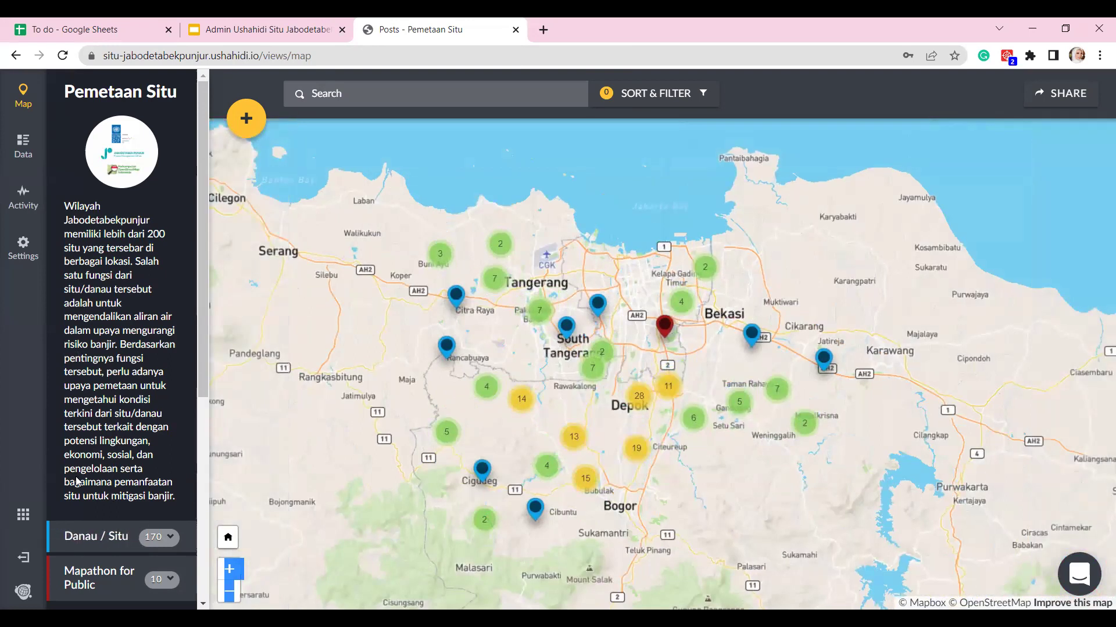
scroll(73, 511, "down", 1)
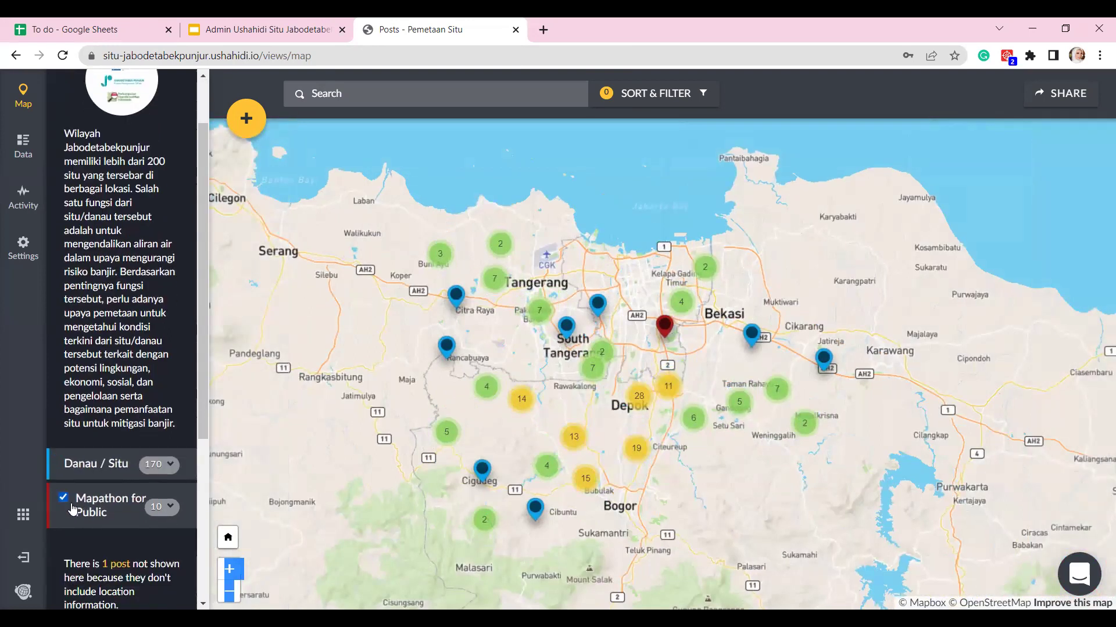
left_click(63, 463)
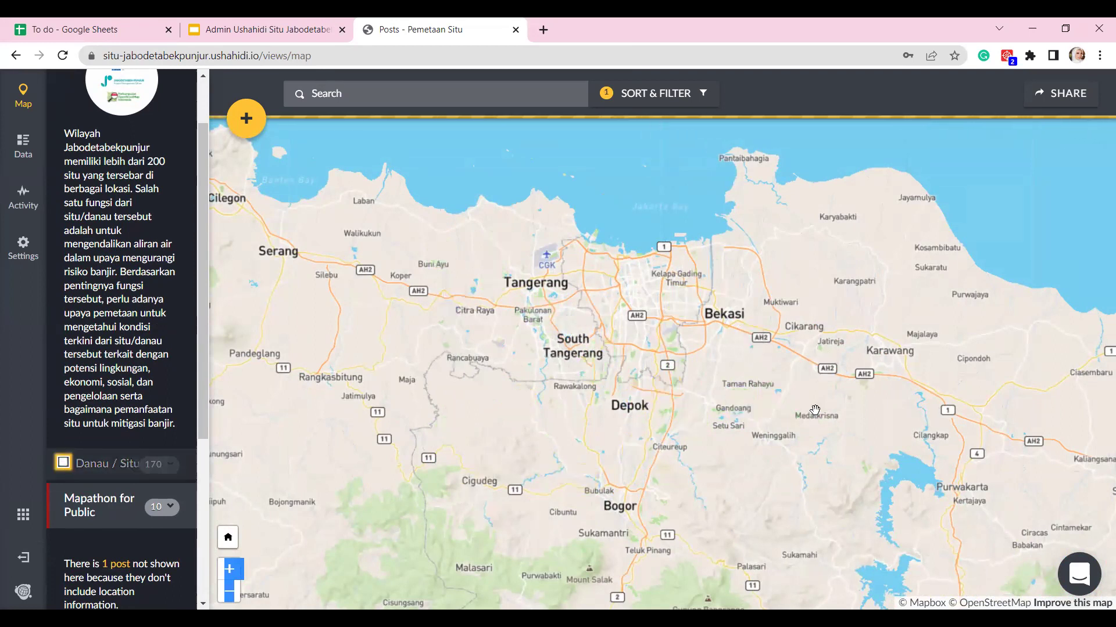
Step: Examine the locations of the Mapathon for Public reports across Java and around Jakarta and Depok
scroll(673, 345, "down", 3)
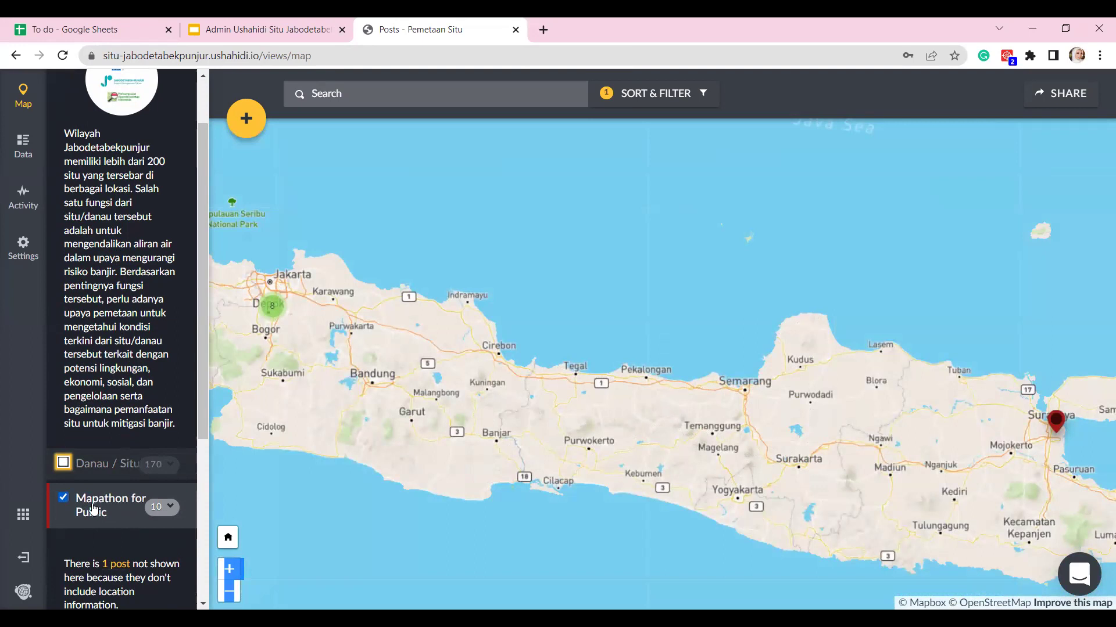
left_click_drag(272, 306, 501, 364)
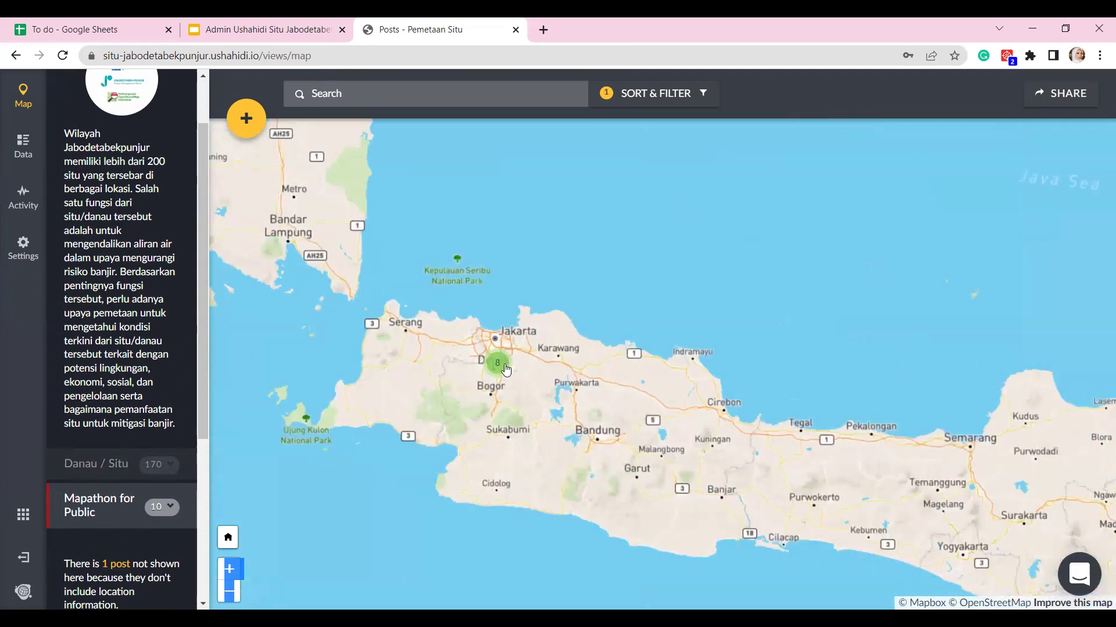
scroll(506, 369, "up", 2)
scroll(506, 370, "up", 3)
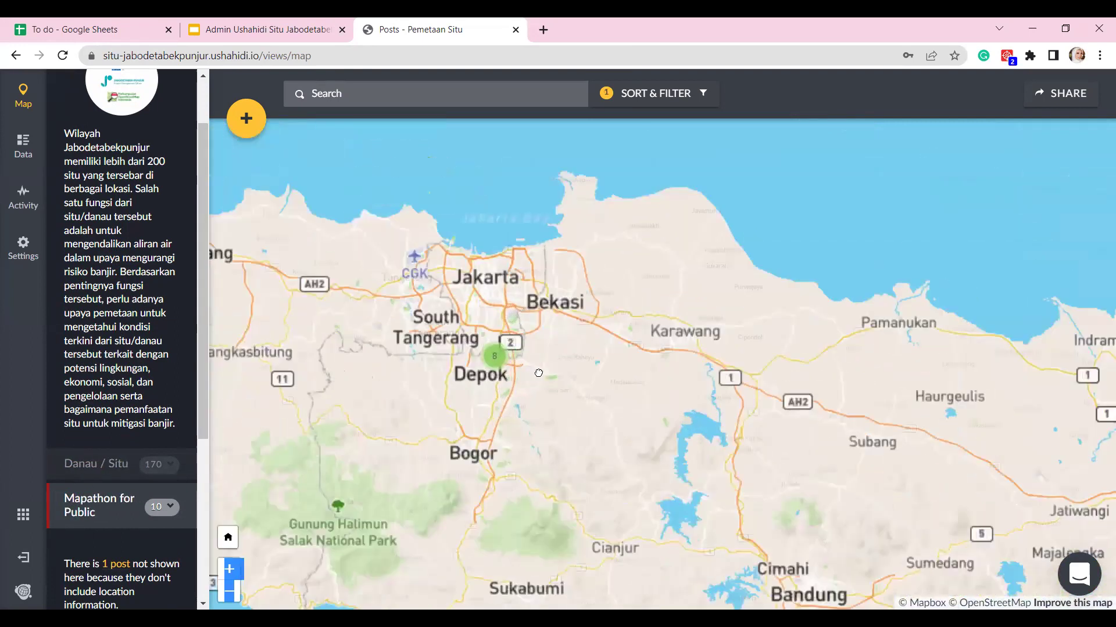
scroll(520, 381, "up", 3)
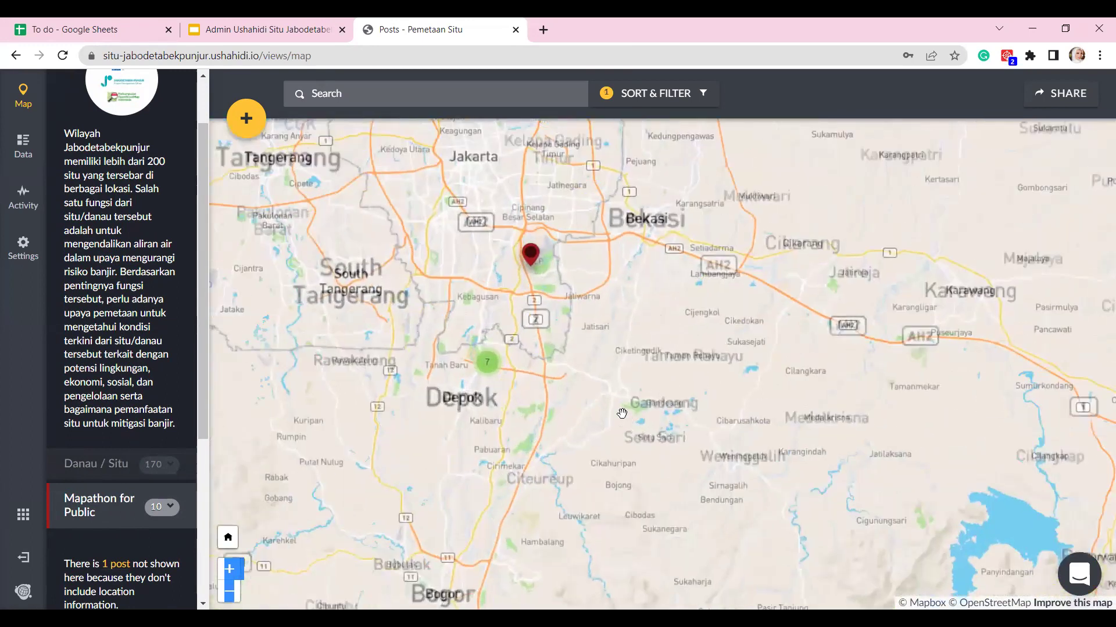
scroll(638, 373, "up", 4)
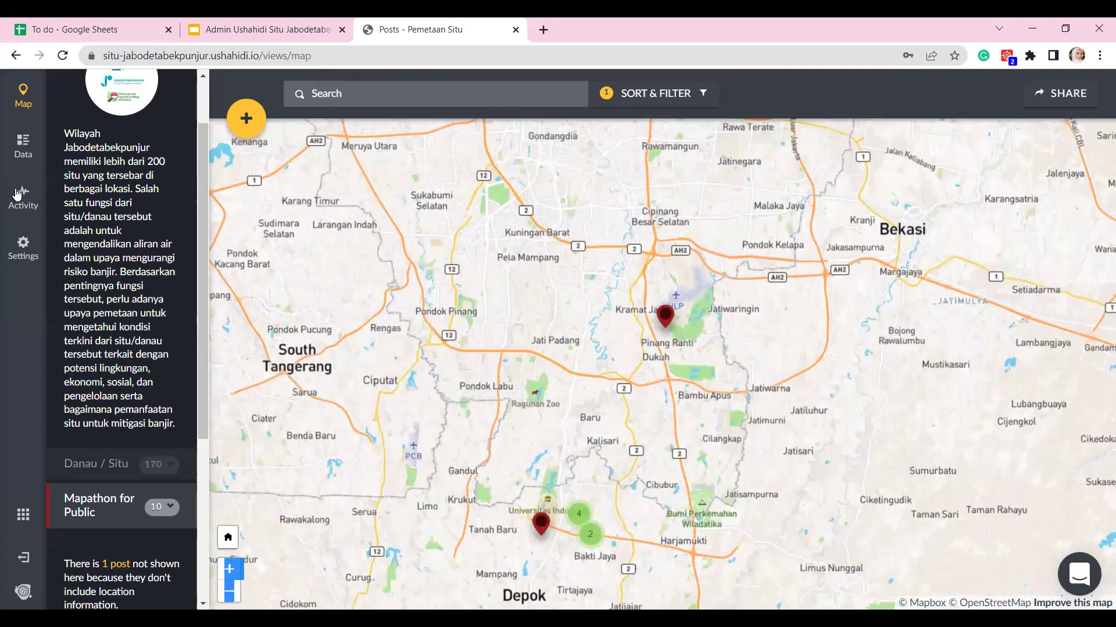
Step: Open the data view and look through the list of Mapathon for Public posts and their review statuses
left_click(24, 150)
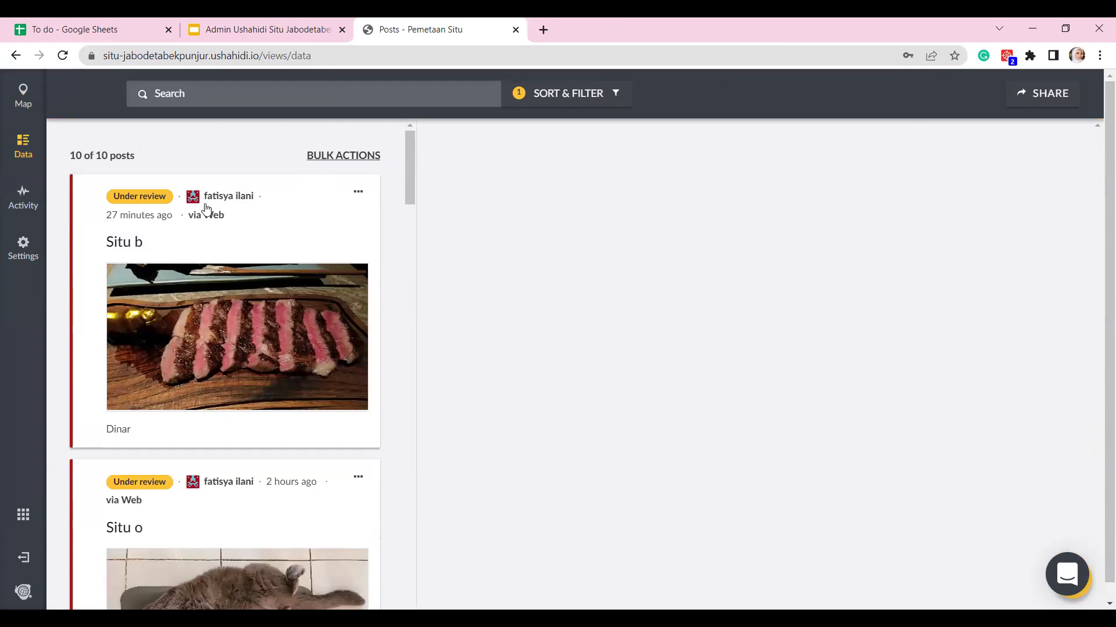
scroll(249, 257, "down", 20)
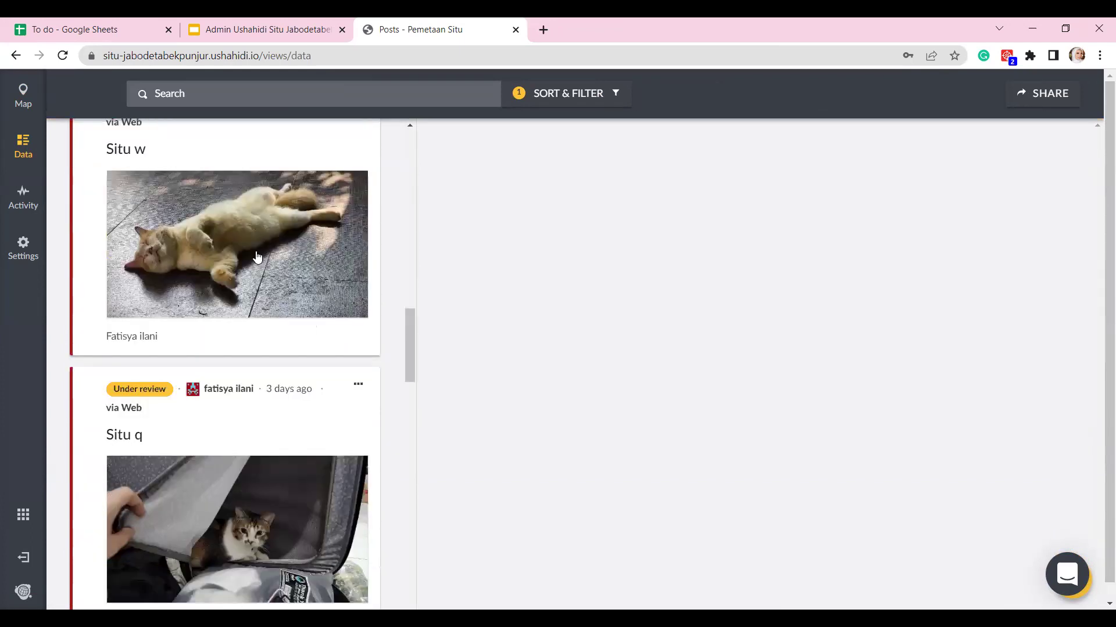
scroll(264, 279, "down", 10)
scroll(267, 284, "up", 20)
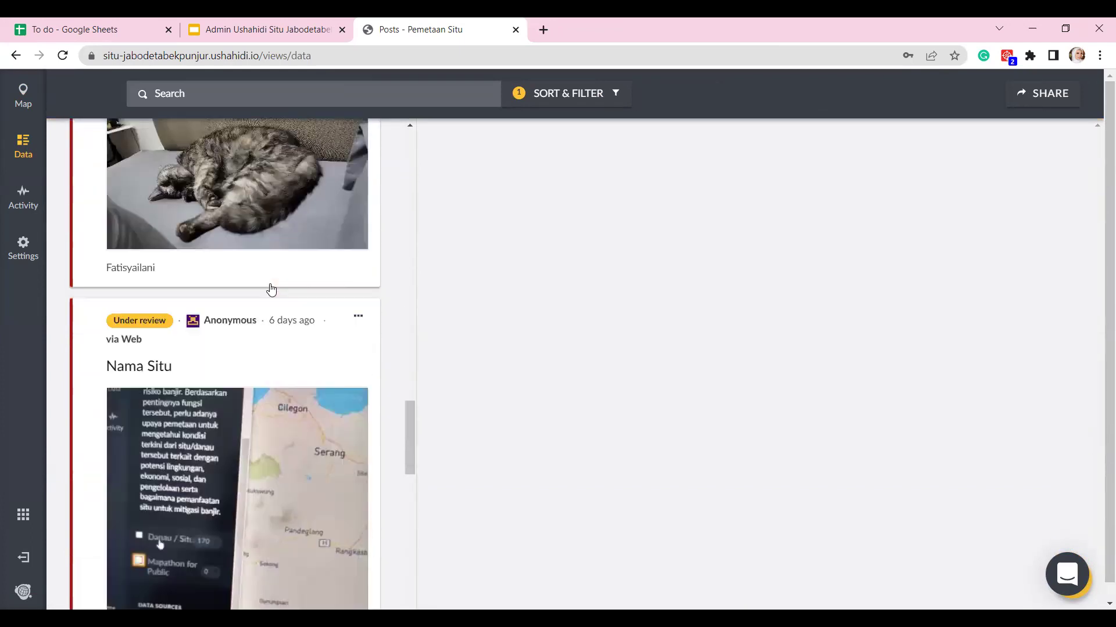
scroll(272, 289, "up", 20)
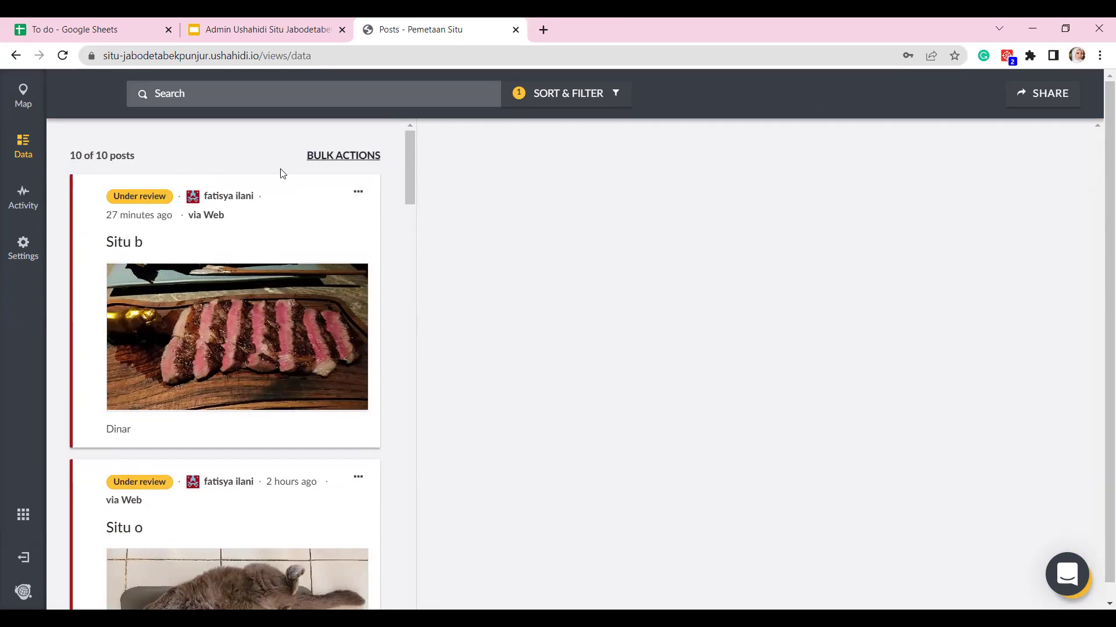
scroll(294, 236, "down", 10)
scroll(295, 235, "down", 15)
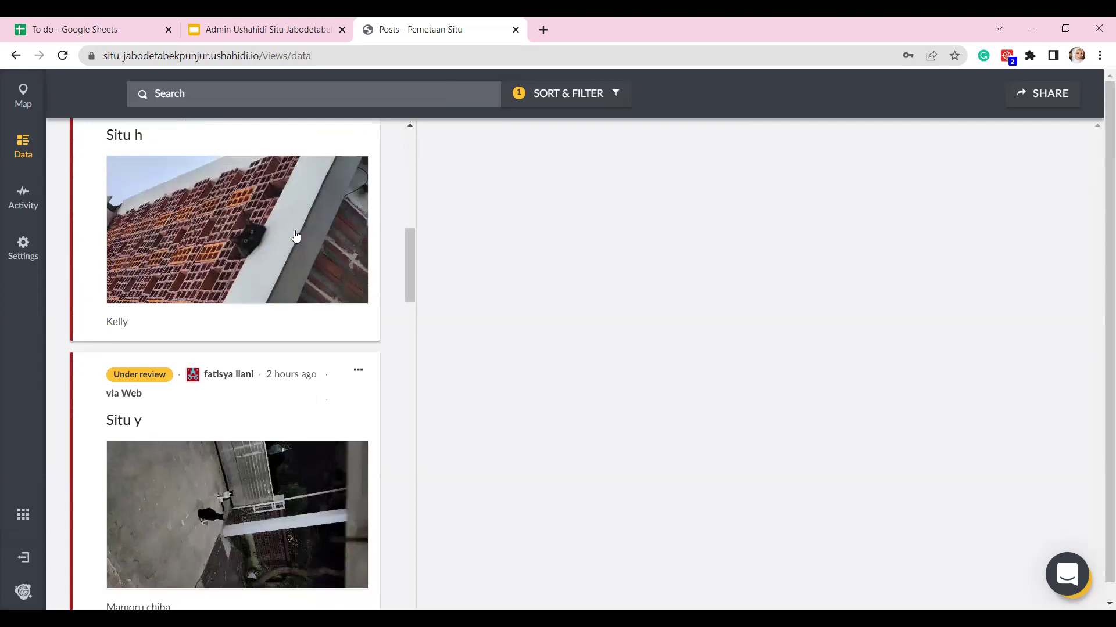
scroll(328, 320, "up", 20)
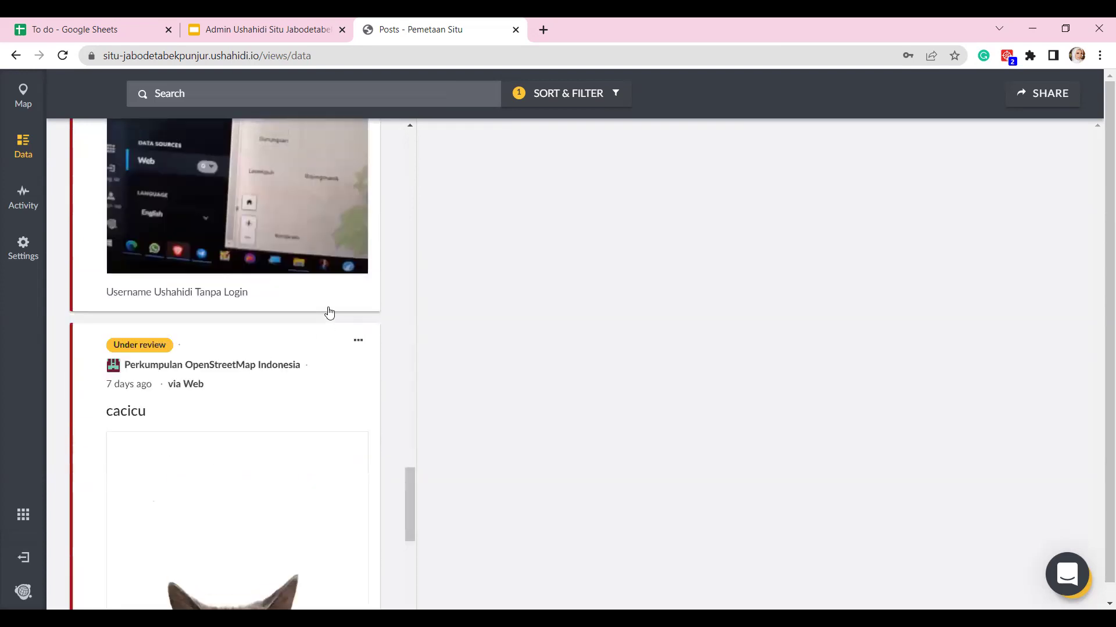
scroll(306, 280, "up", 3)
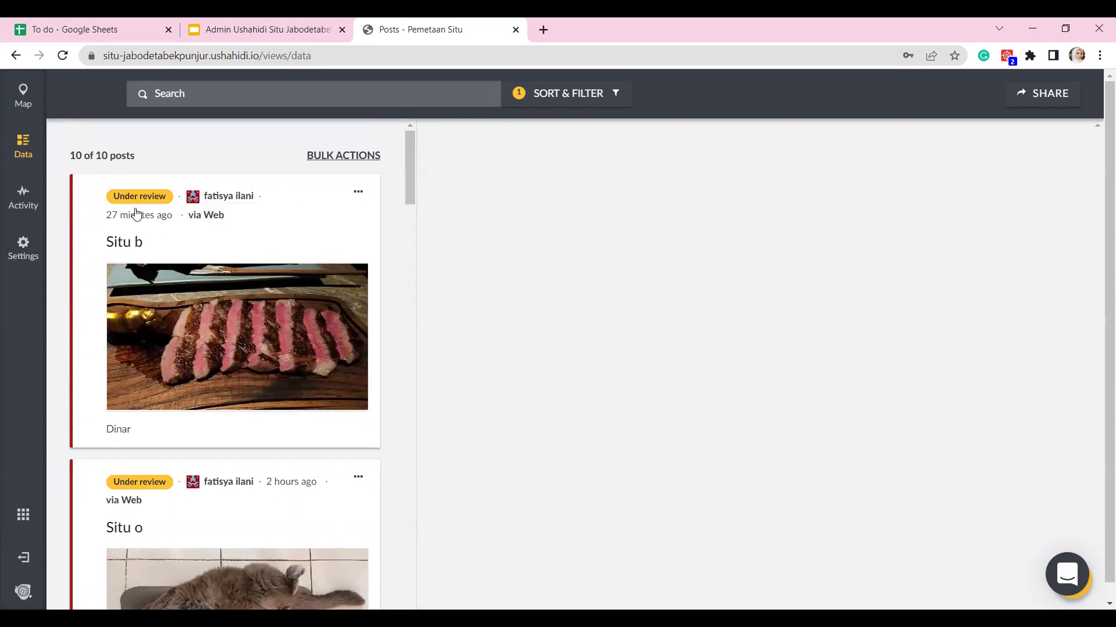
Step: Filter the posts to exclude the Published status and sort them by date created with the oldest first
left_click(558, 96)
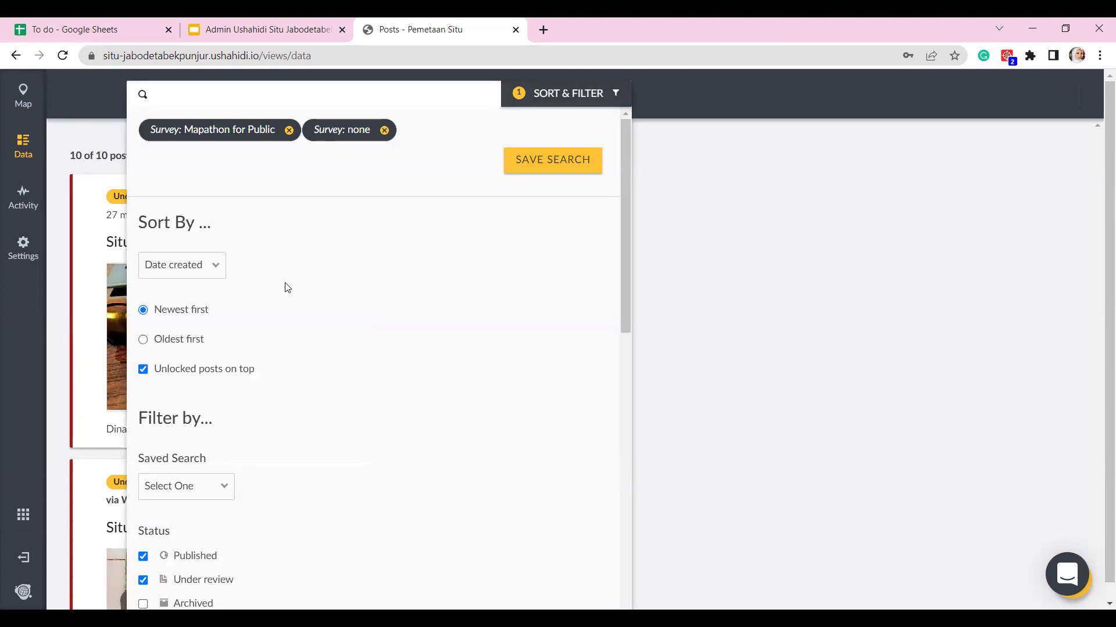
scroll(269, 348, "down", 1)
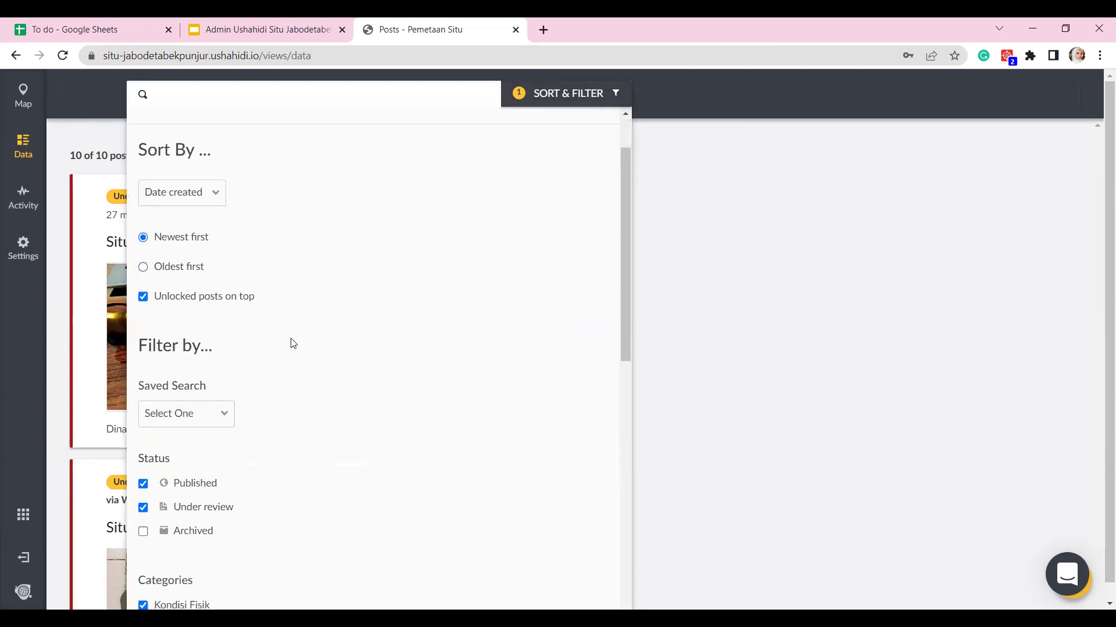
left_click(168, 271)
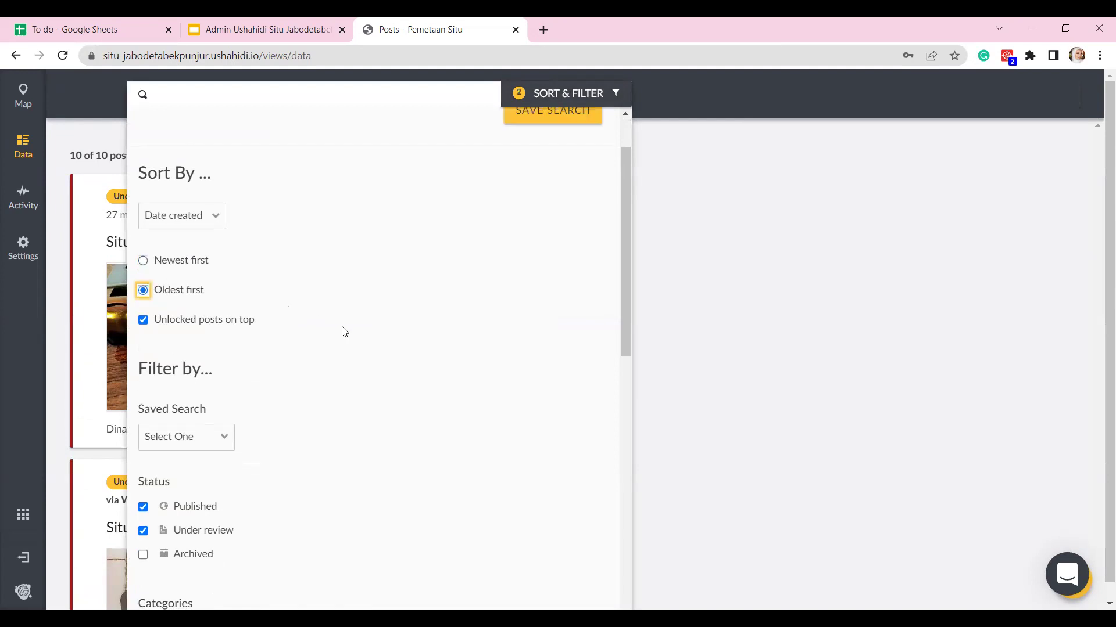
scroll(344, 332, "down", 2)
scroll(293, 377, "down", 2)
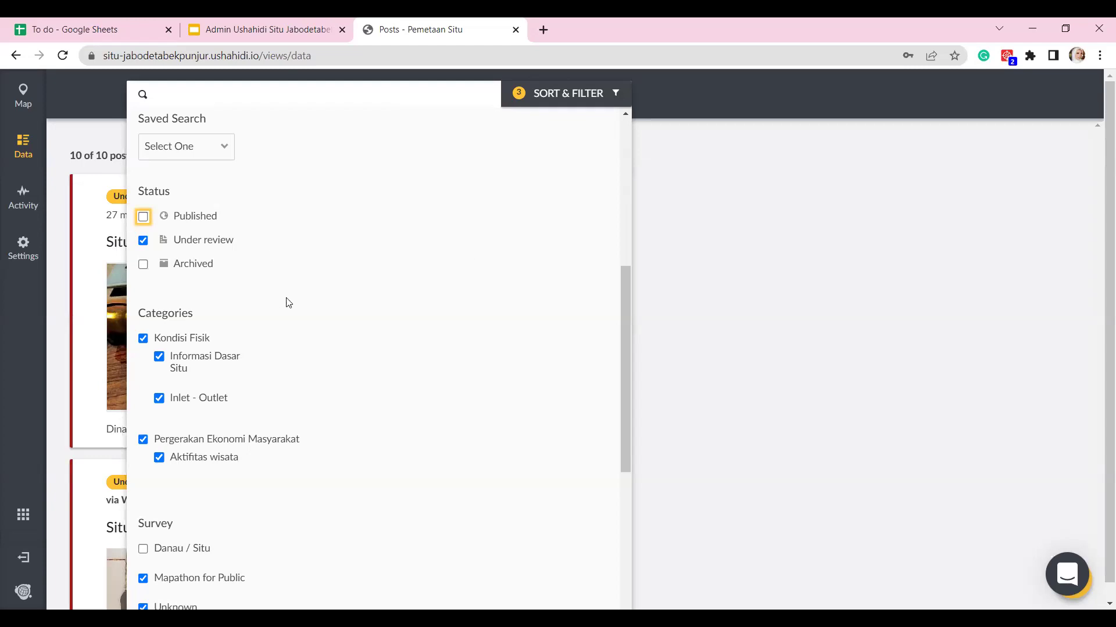
scroll(388, 344, "down", 7)
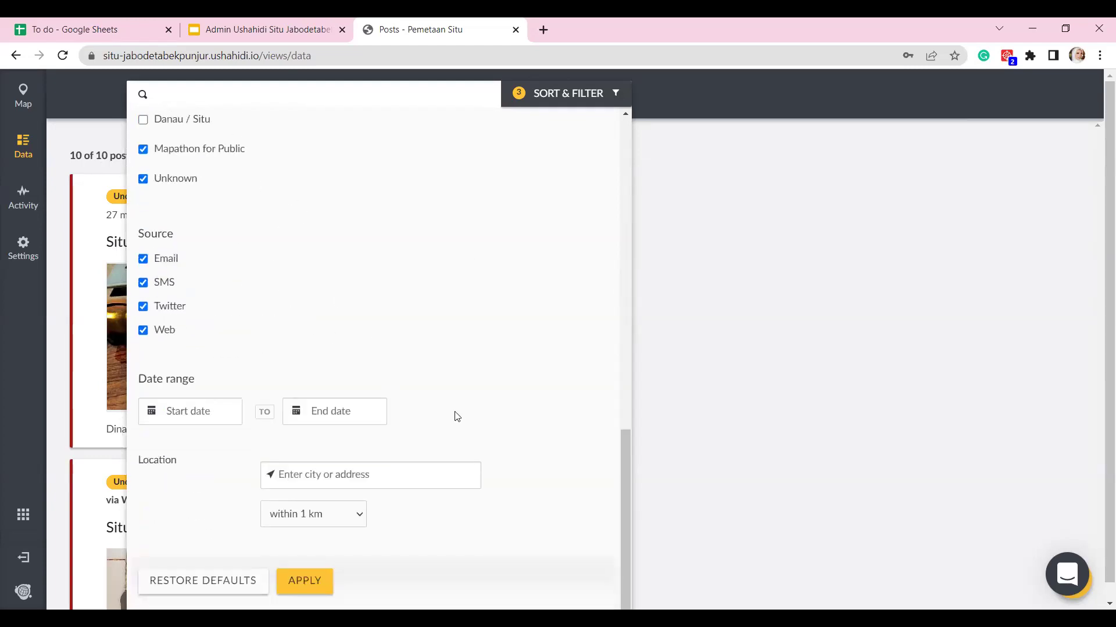
left_click(305, 582)
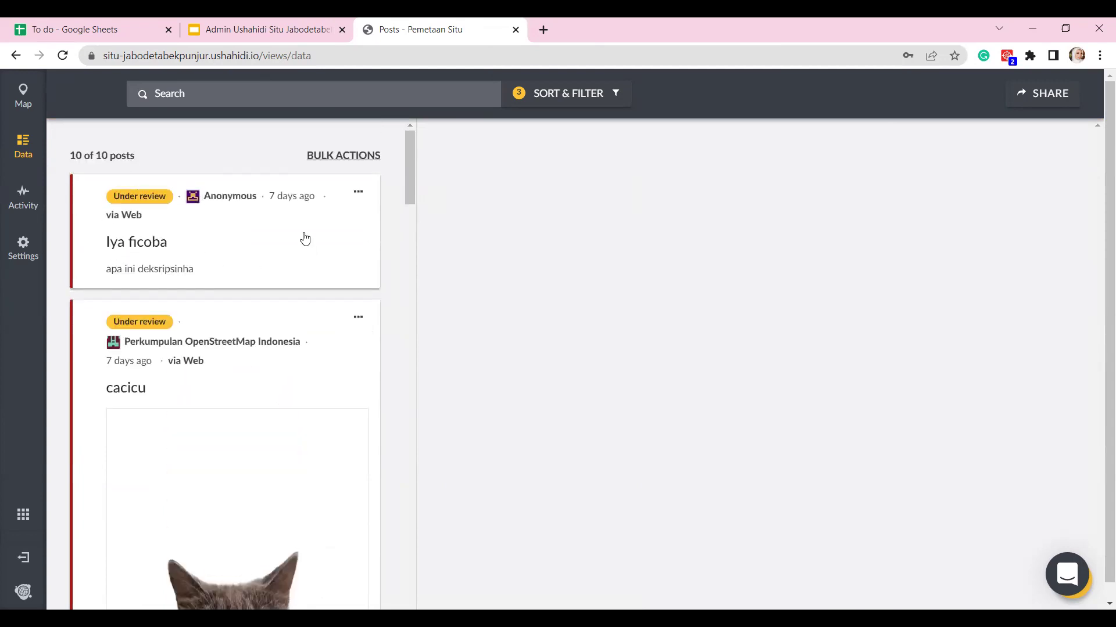
Step: Look through the filtered list of under-review posts from the oldest to the newest and return to the first post
scroll(308, 291, "down", 5)
scroll(322, 282, "down", 20)
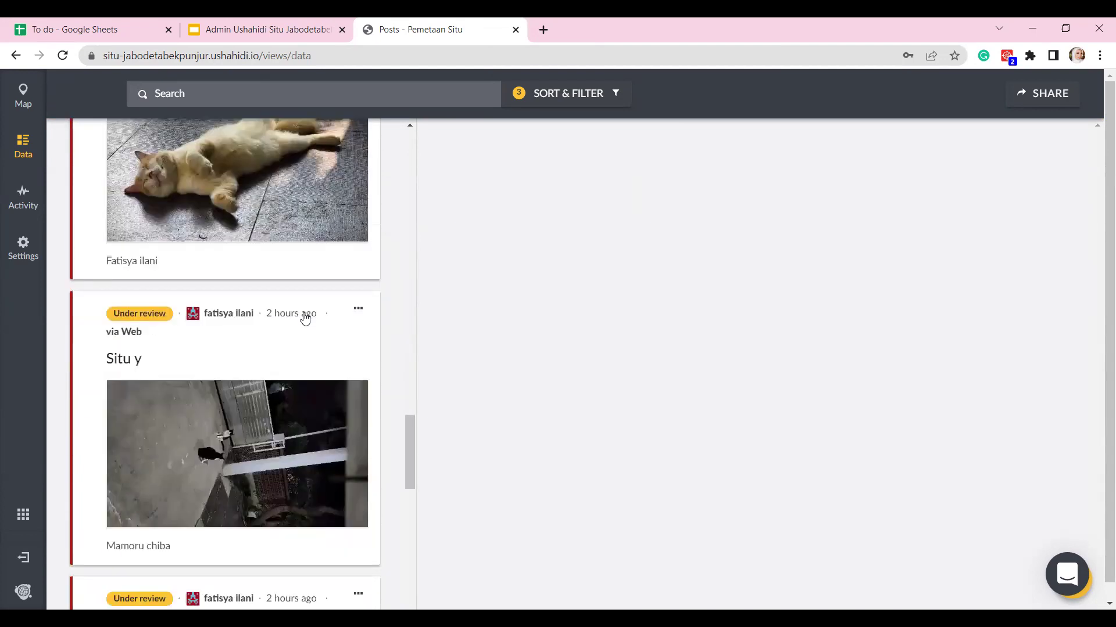
scroll(304, 318, "down", 15)
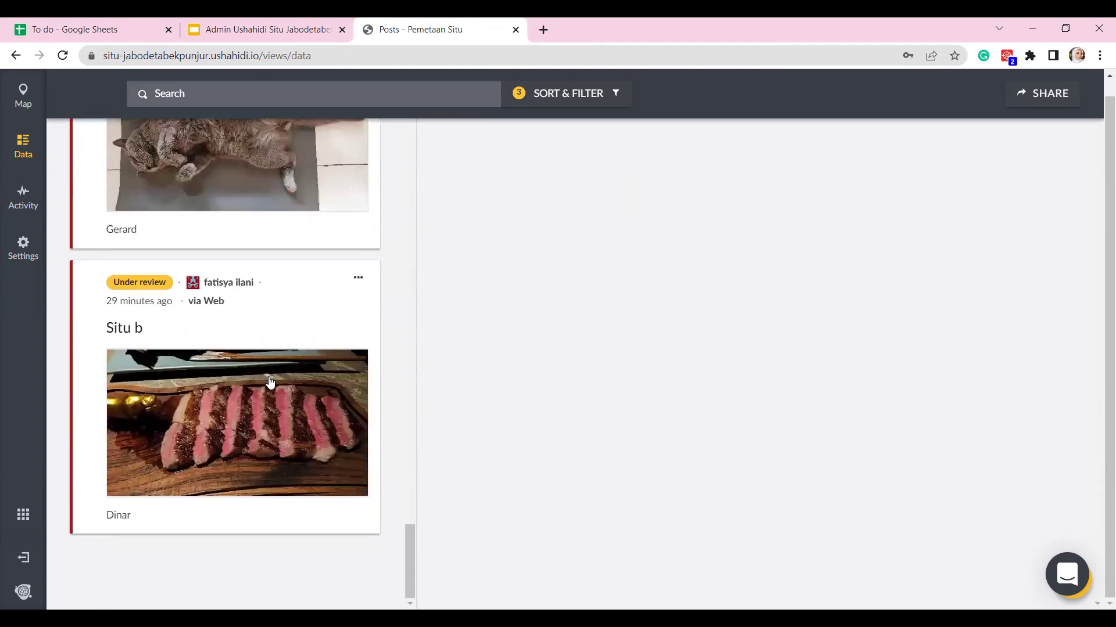
scroll(273, 371, "up", 20)
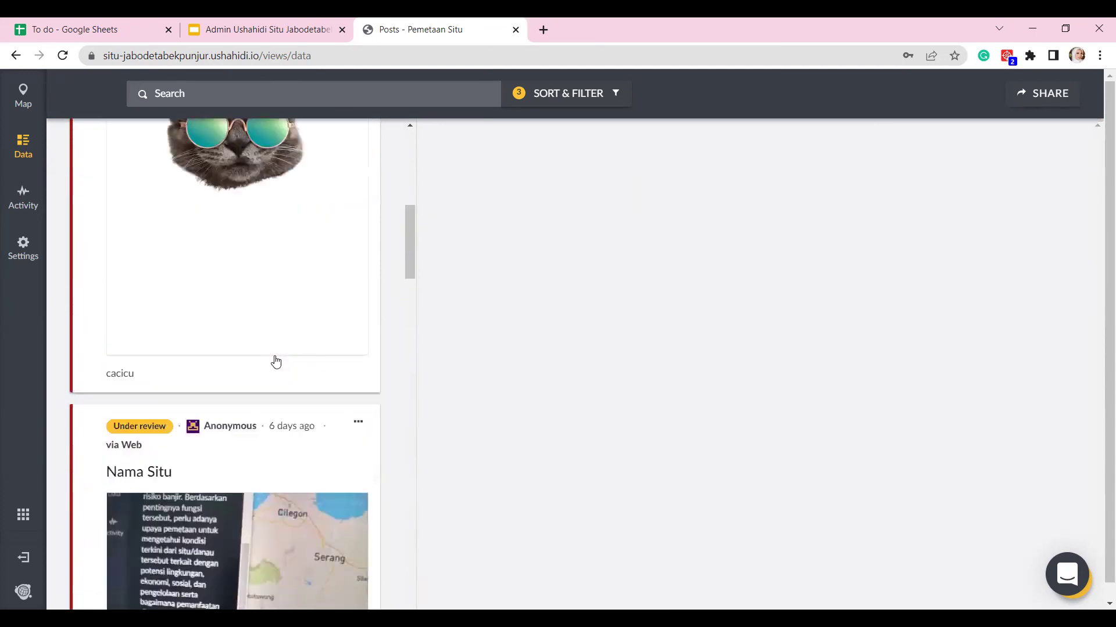
scroll(276, 360, "up", 6)
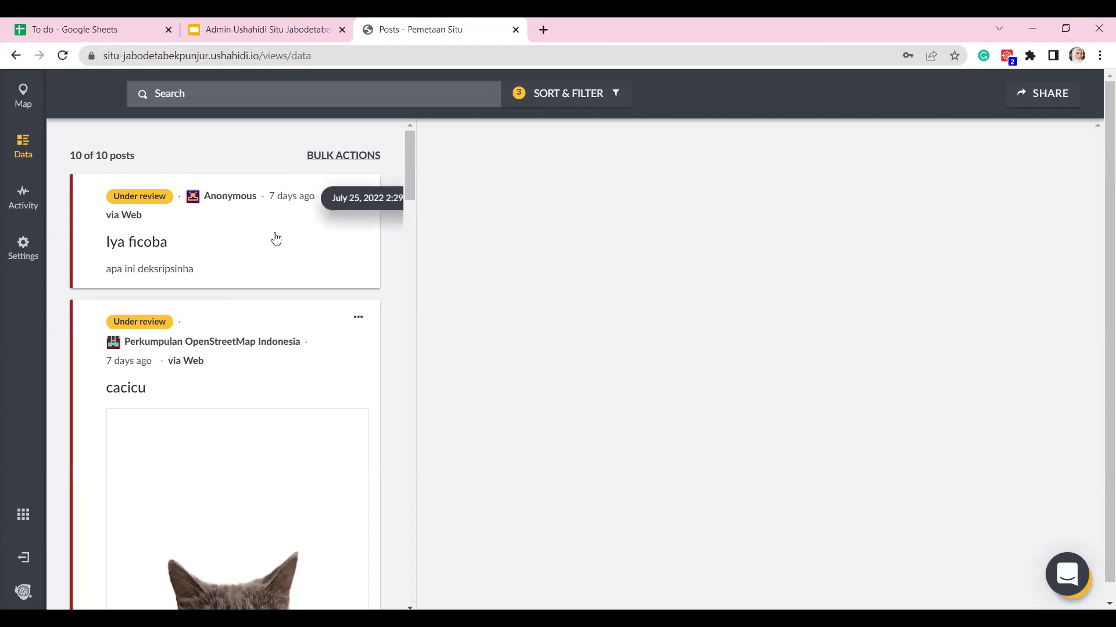
Step: Open the oldest under-review post, Iya ficoba, for editing
scroll(297, 238, "down", 10)
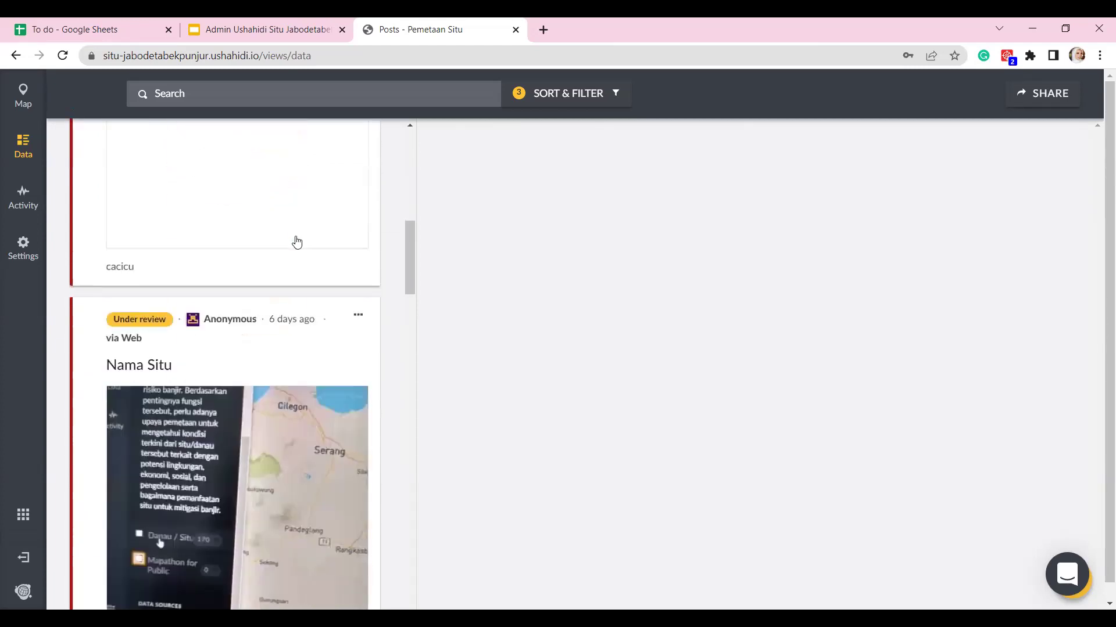
scroll(261, 294, "down", 5)
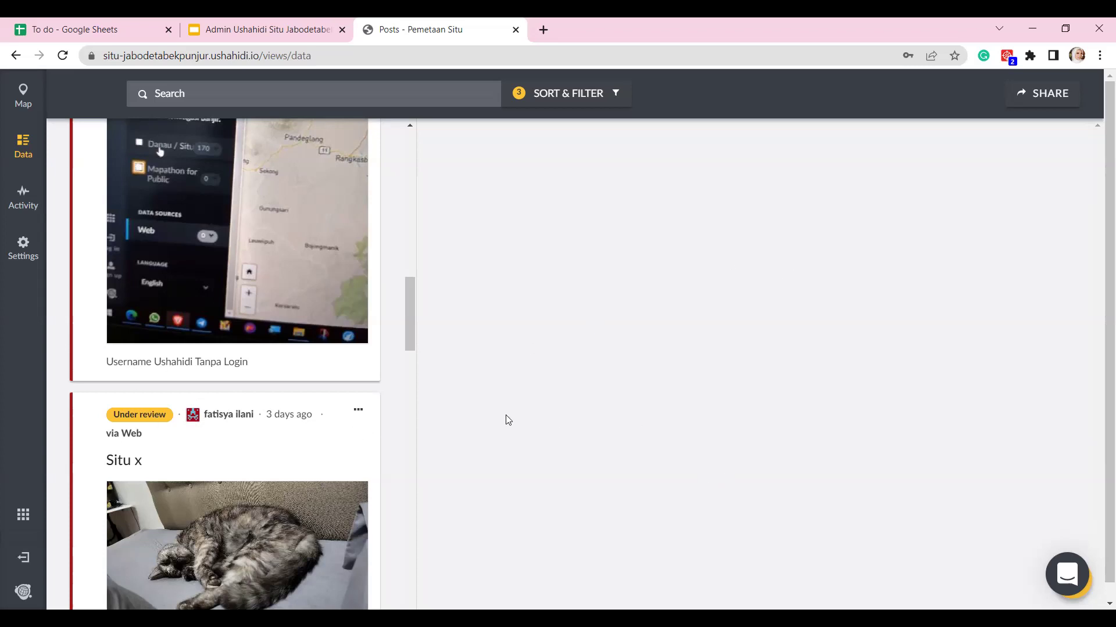
scroll(271, 476, "up", 5)
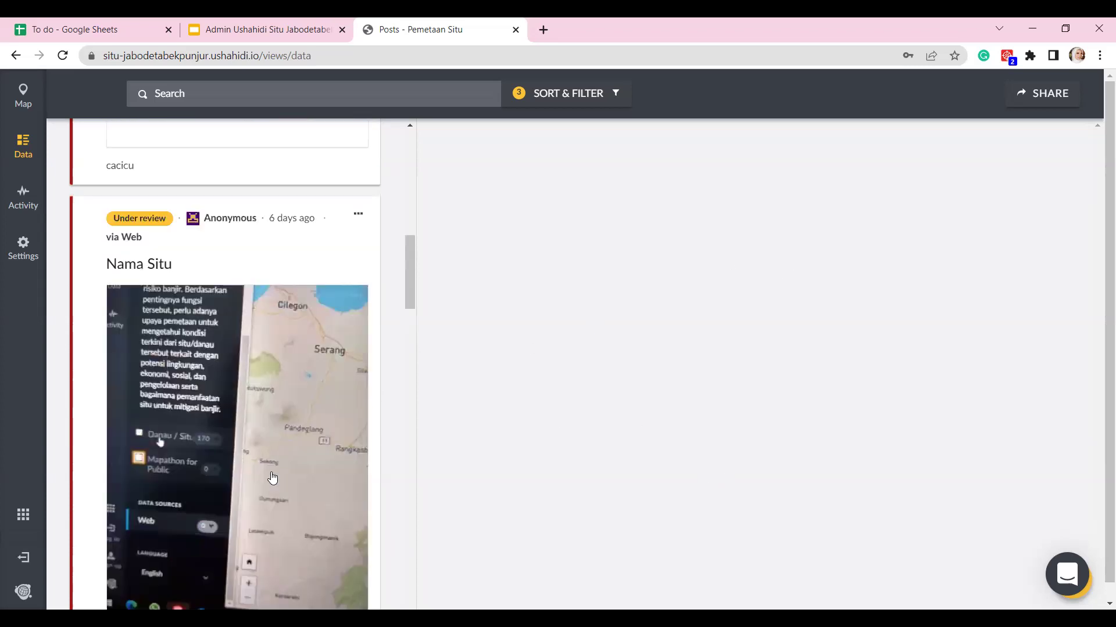
scroll(272, 479, "up", 10)
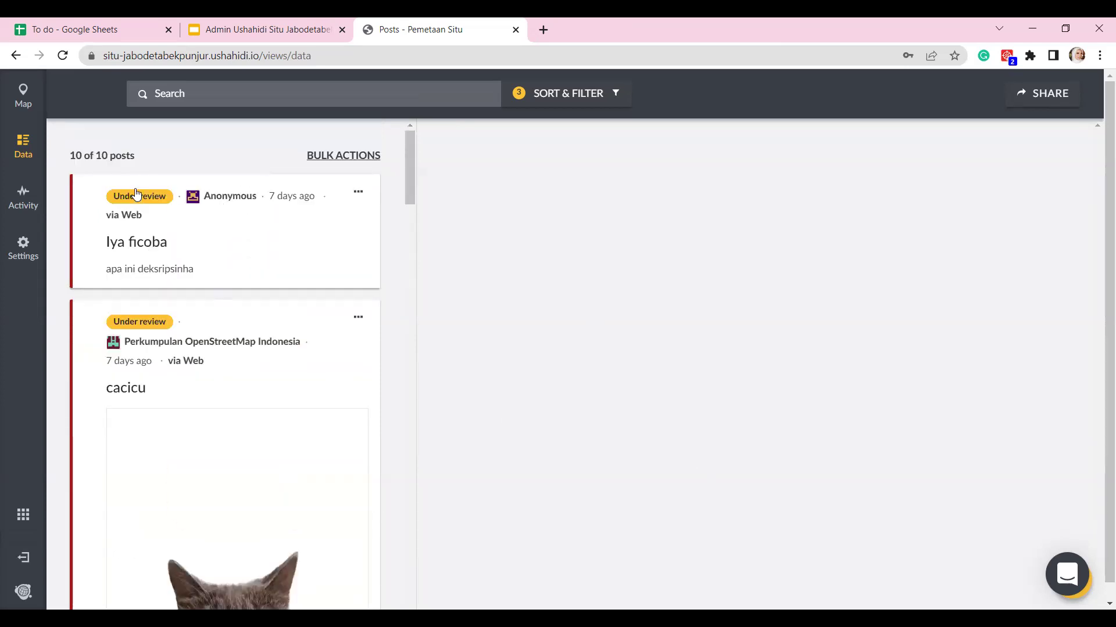
left_click(226, 206)
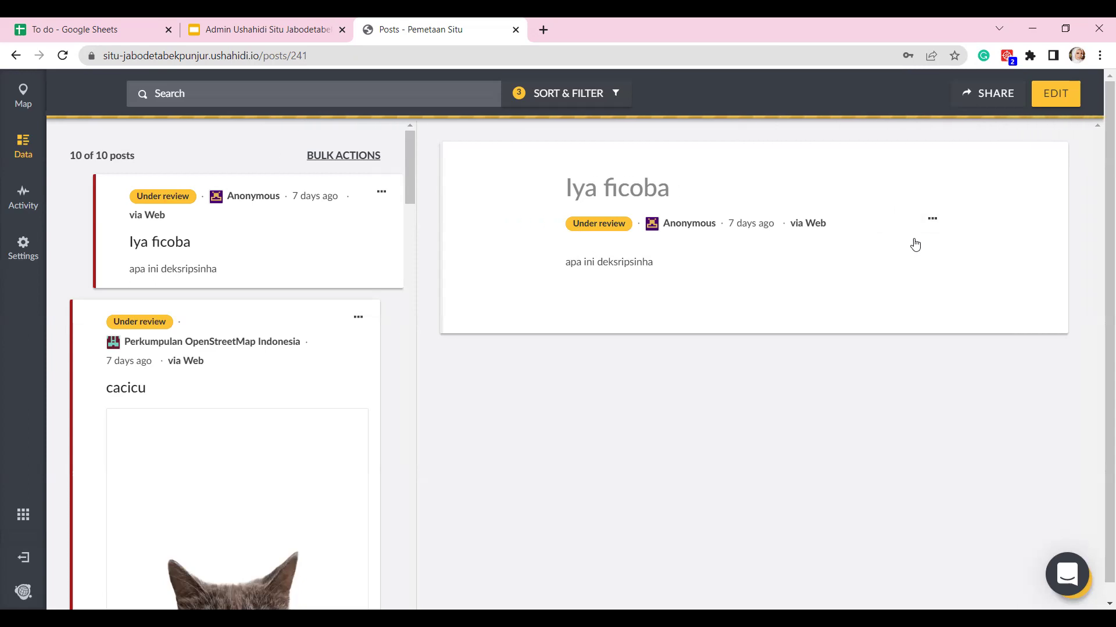
left_click(1054, 95)
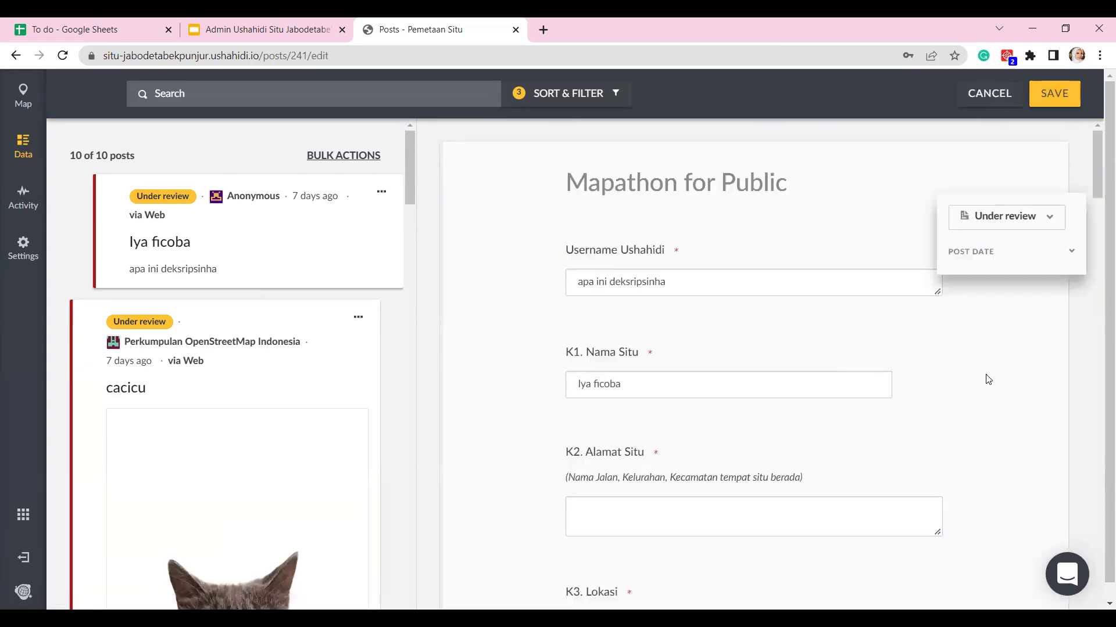
Step: Change the lake name in K1. Nama Situ to Situ Iya
left_click(653, 283)
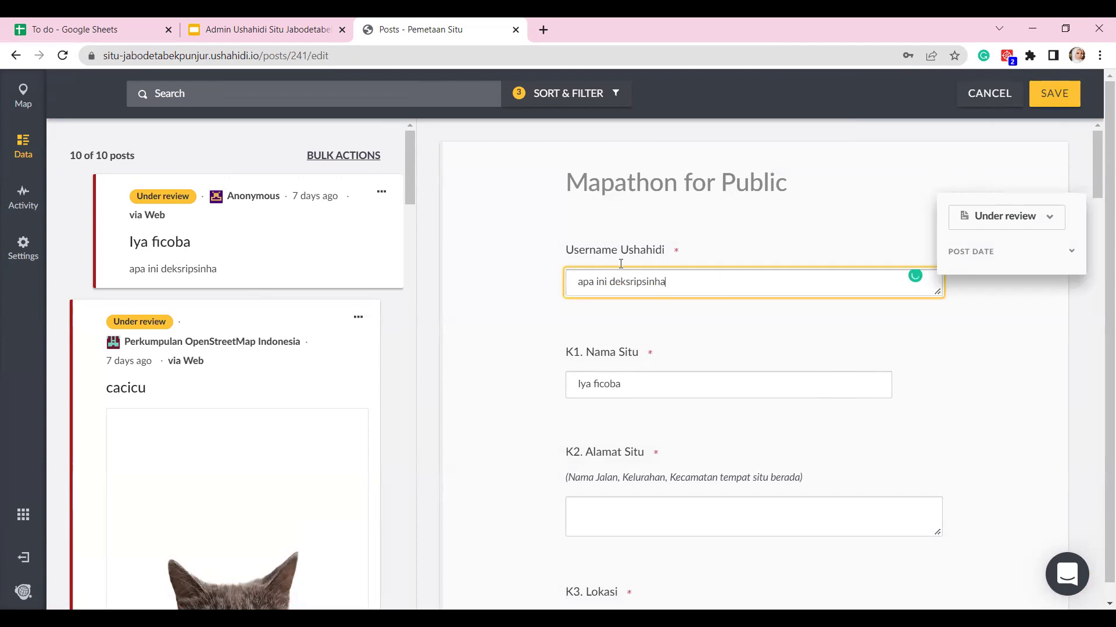
scroll(642, 286, "down", 1)
scroll(686, 279, "up", 1)
scroll(756, 325, "down", 3)
scroll(690, 243, "up", 2)
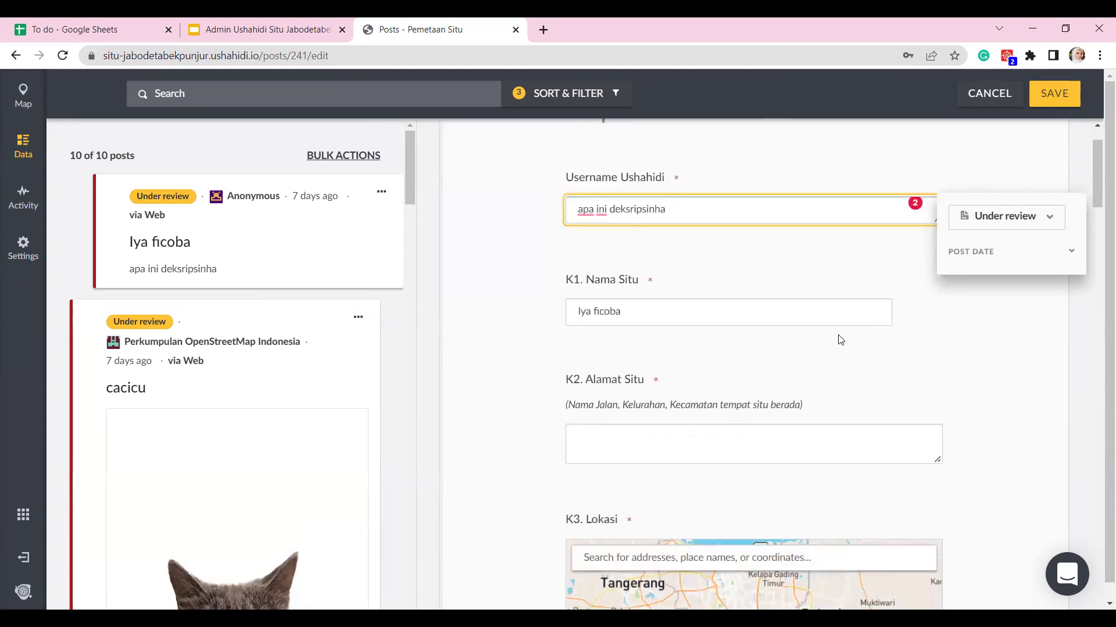
left_click_drag(629, 314, 590, 312)
double_click(607, 312)
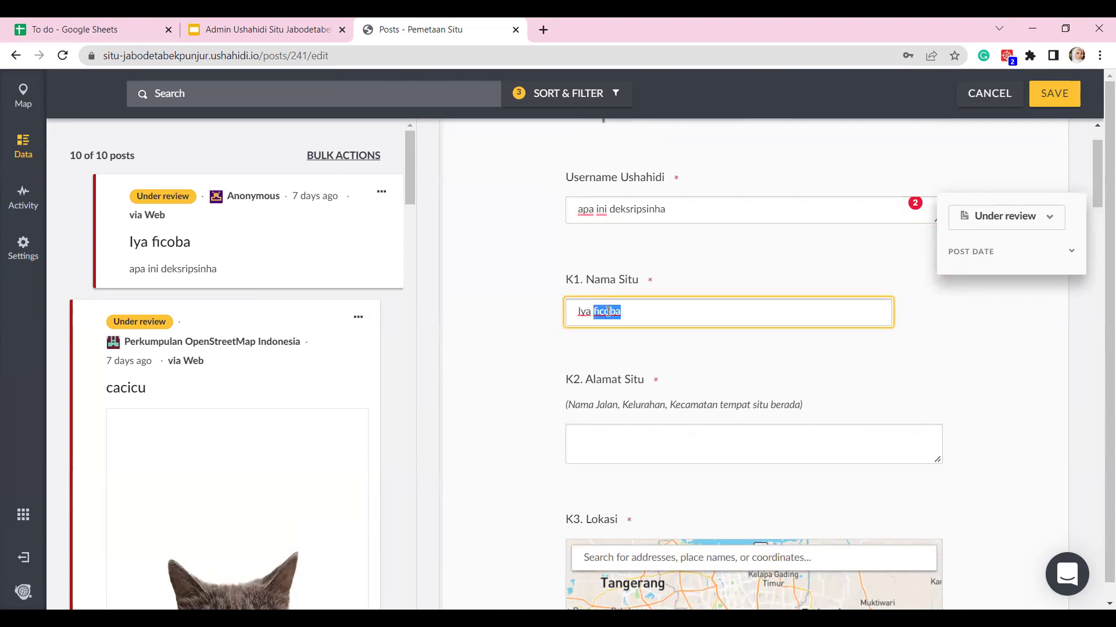
key("BackSpace")
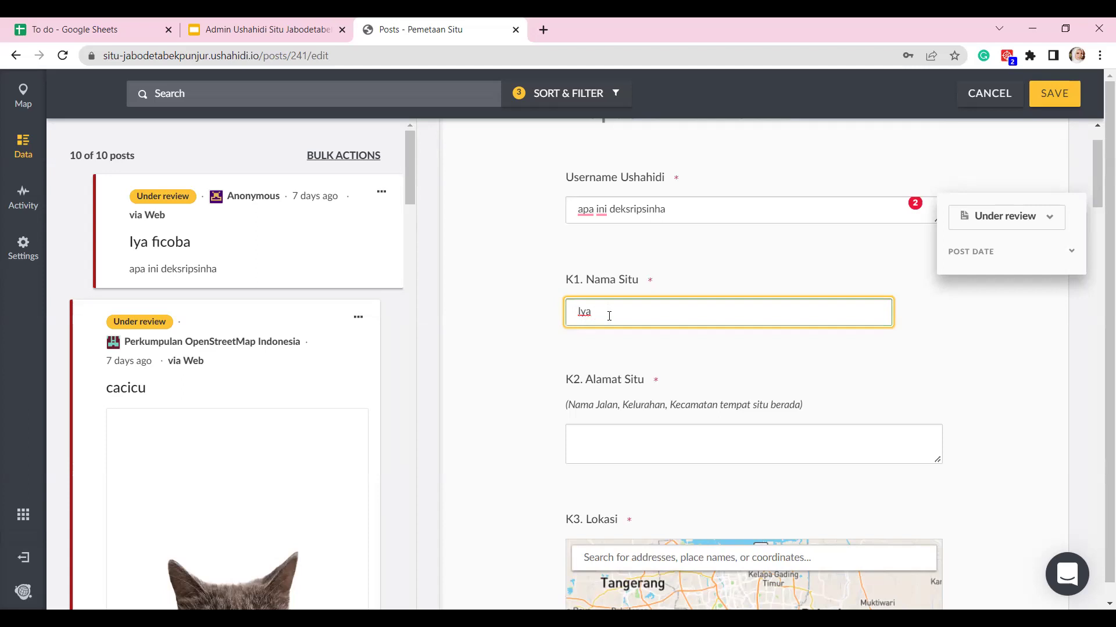
key("Home")
type("Situ")
Step: Replace the text in the Username Ushahidi field with the submitter's username
left_click(698, 204)
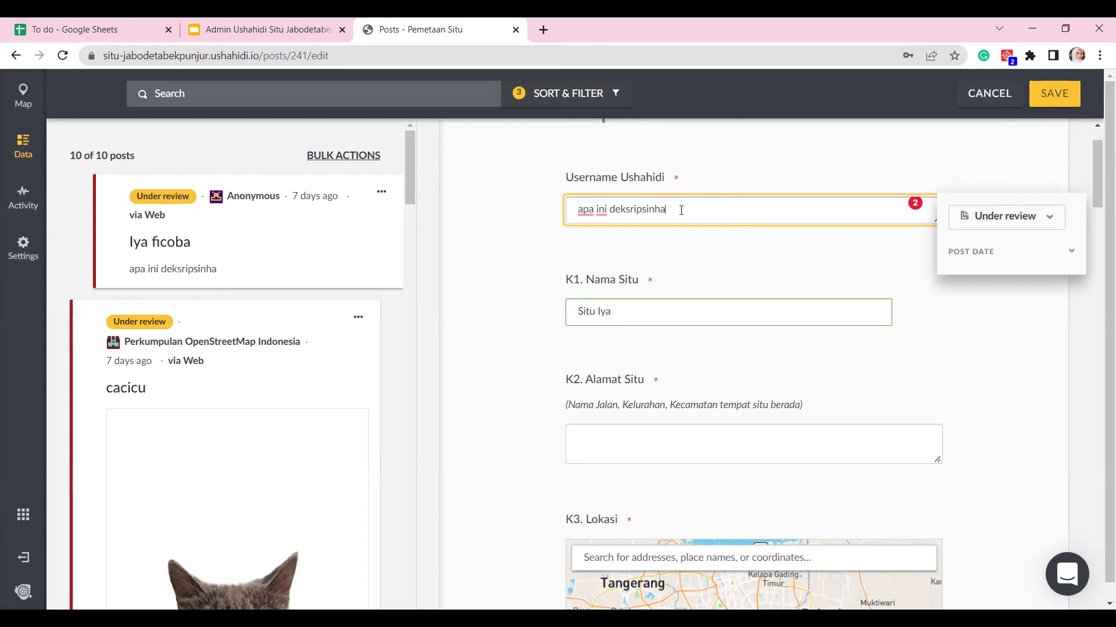
triple_click(660, 208)
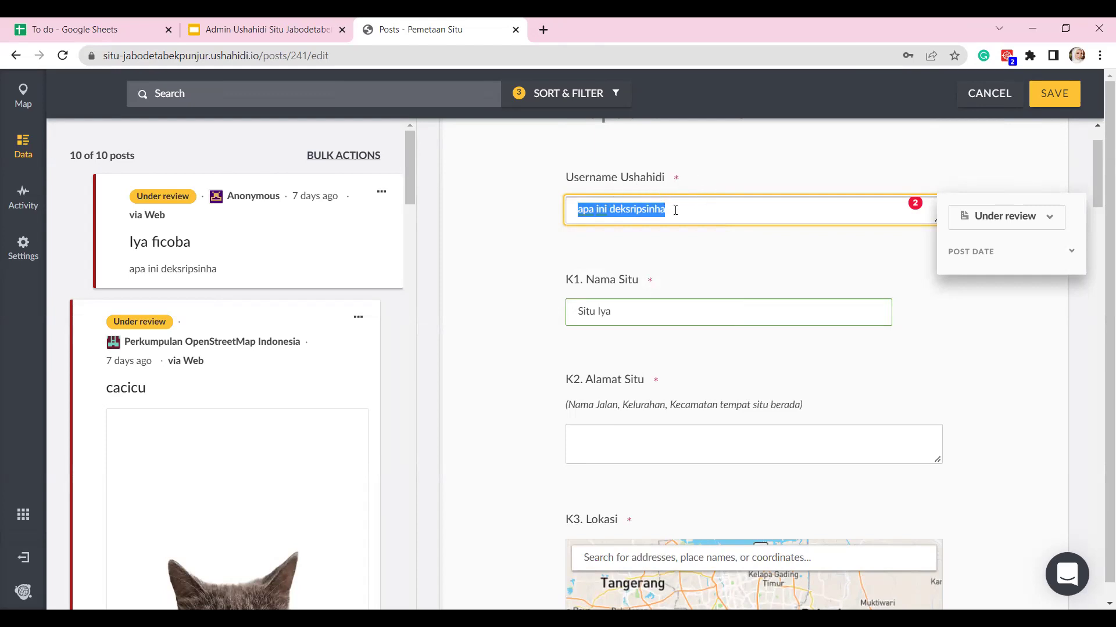
left_click_drag(679, 210, 568, 210)
type("id")
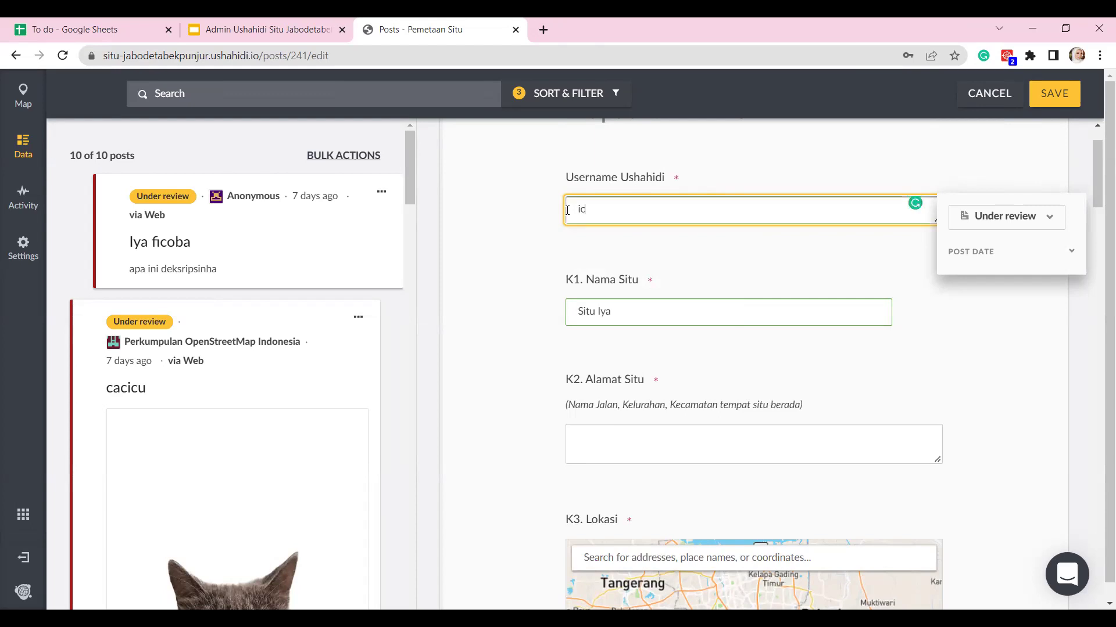
left_click(910, 343)
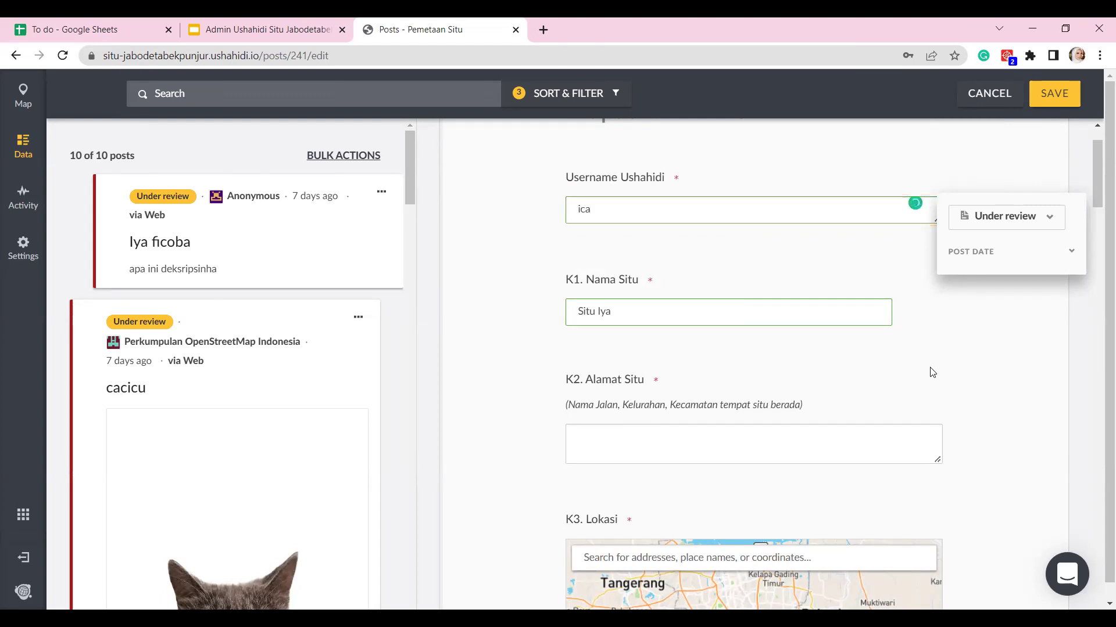
Step: Fill in K2. Alamat Situ with a street, kelurahan and kecamatan, using Y as the placeholder name for each
scroll(929, 371, "down", 3)
left_click(612, 288)
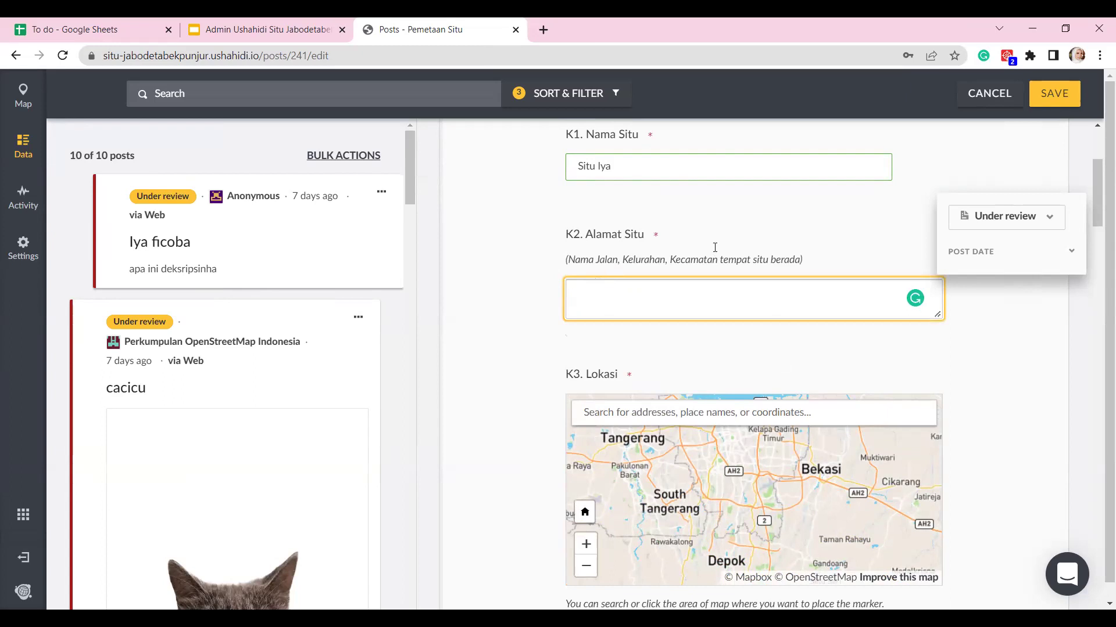
scroll(654, 281, "up", 4)
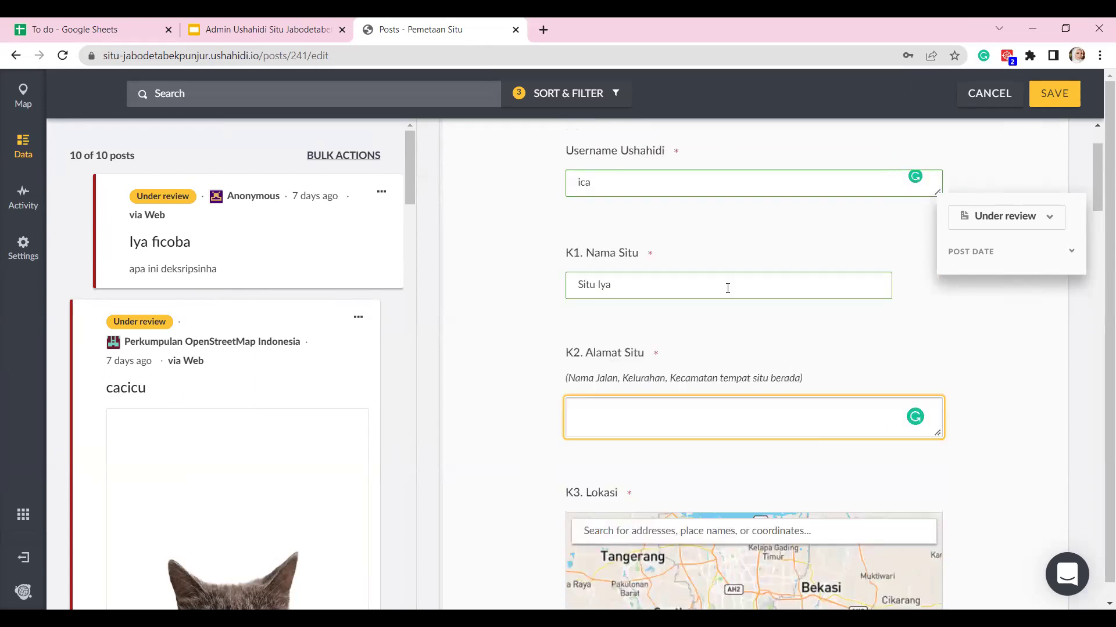
scroll(645, 224, "down", 2)
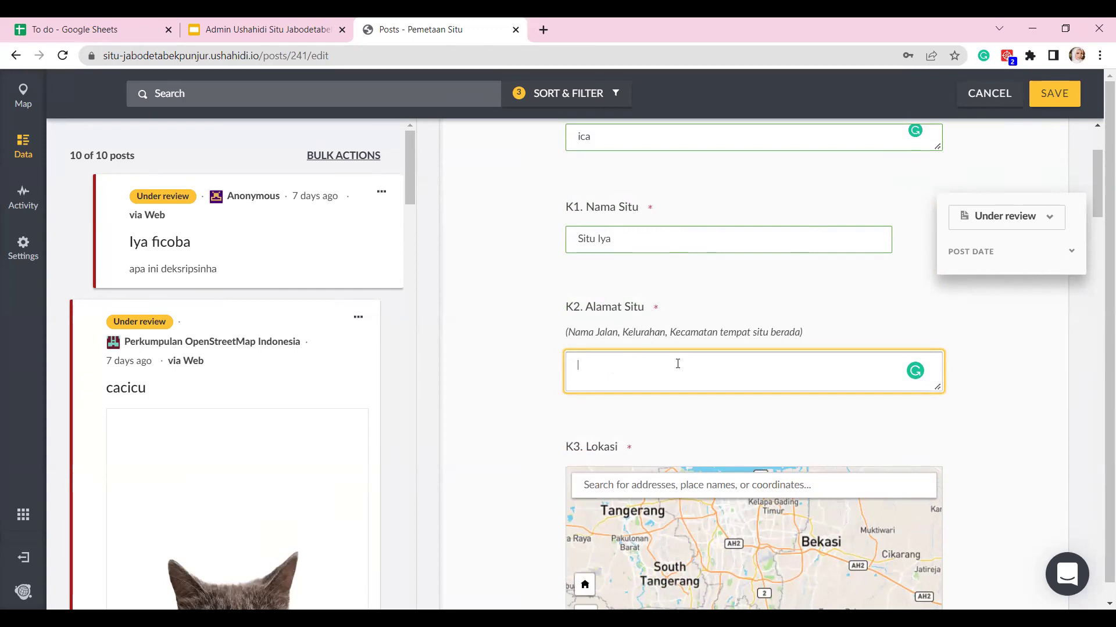
type("ja")
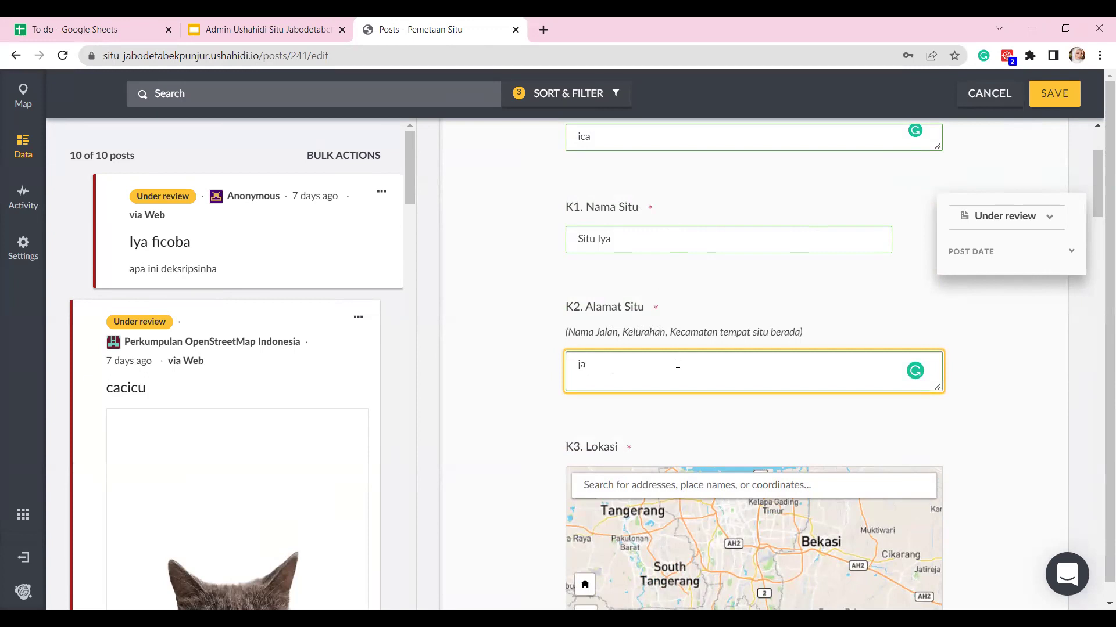
type("lan Y,")
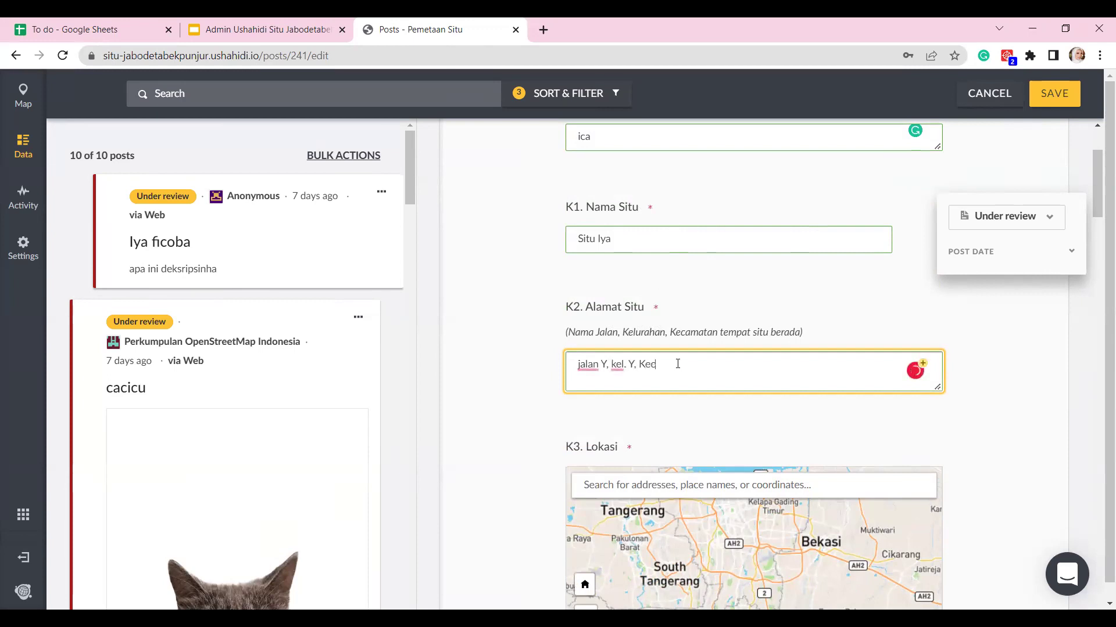
type("kel. Y, Kec. Y")
scroll(1052, 369, "down", 2)
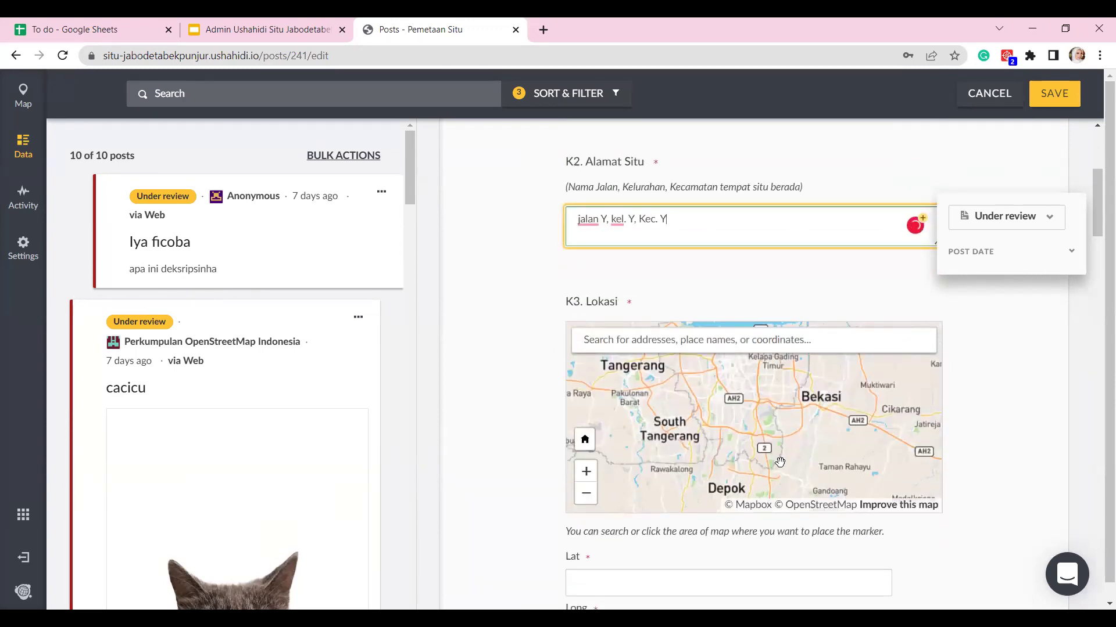
Step: Place the K3. Lokasi marker beside Jatisampurna, north-east of Bumi Perkemahan Wiladatika, at about latitude -6.358 and longitude 106.908
scroll(975, 443, "down", 1)
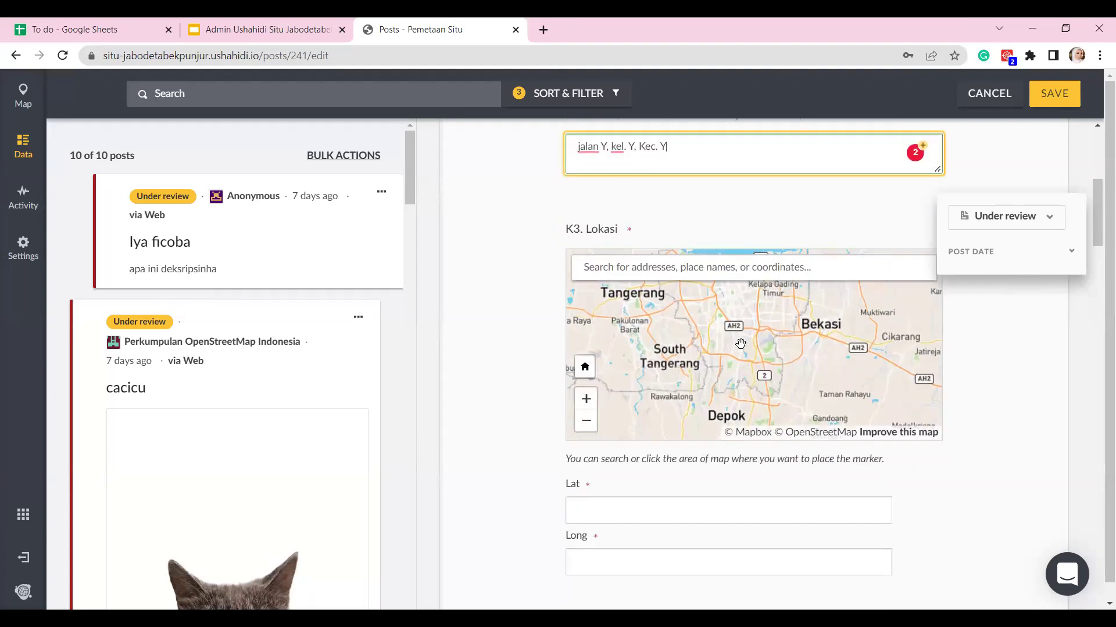
left_click_drag(739, 344, 628, 330)
scroll(718, 364, "down", 3)
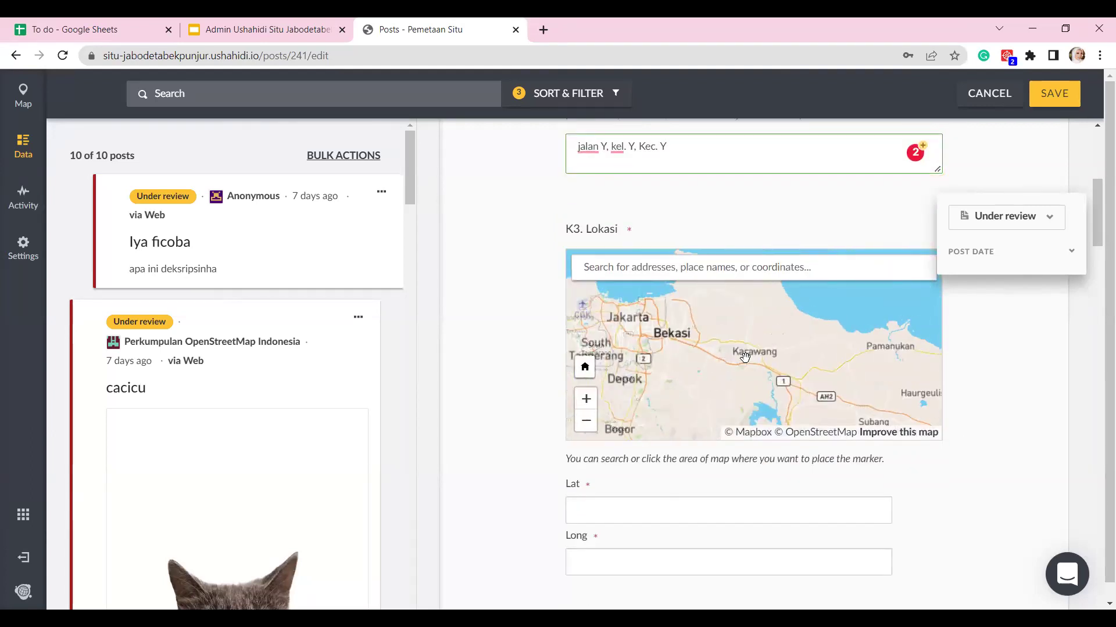
scroll(710, 381, "up", 1)
left_click(665, 356)
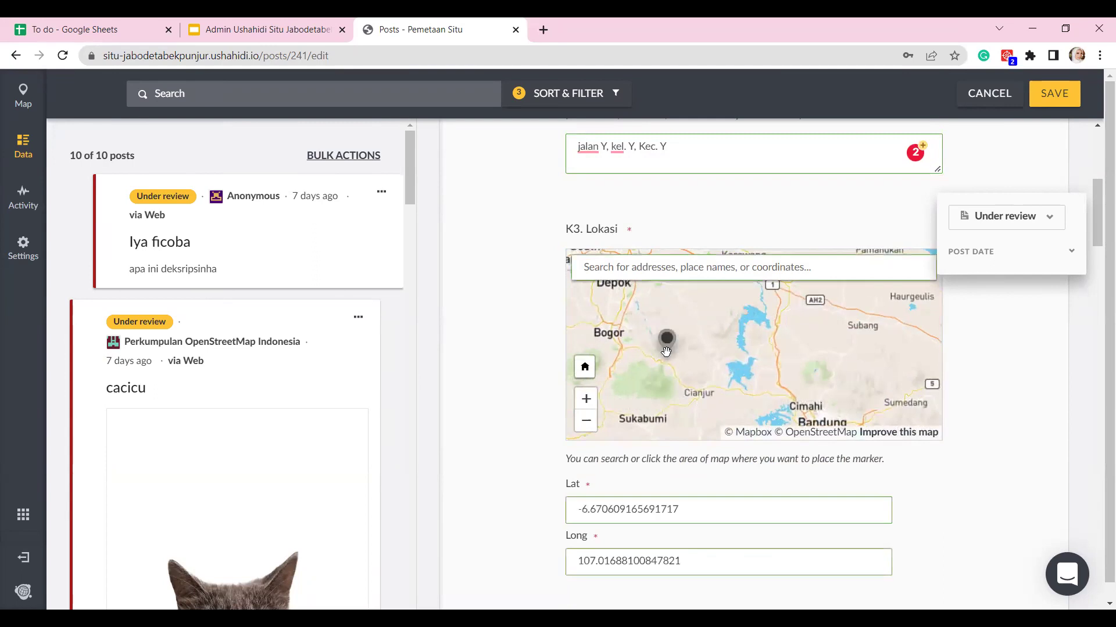
mouse_move(716, 382)
left_mouse_down()
mouse_move(778, 404)
mouse_move(711, 359)
mouse_move(700, 325)
left_mouse_up()
left_click_drag(770, 379, 785, 435)
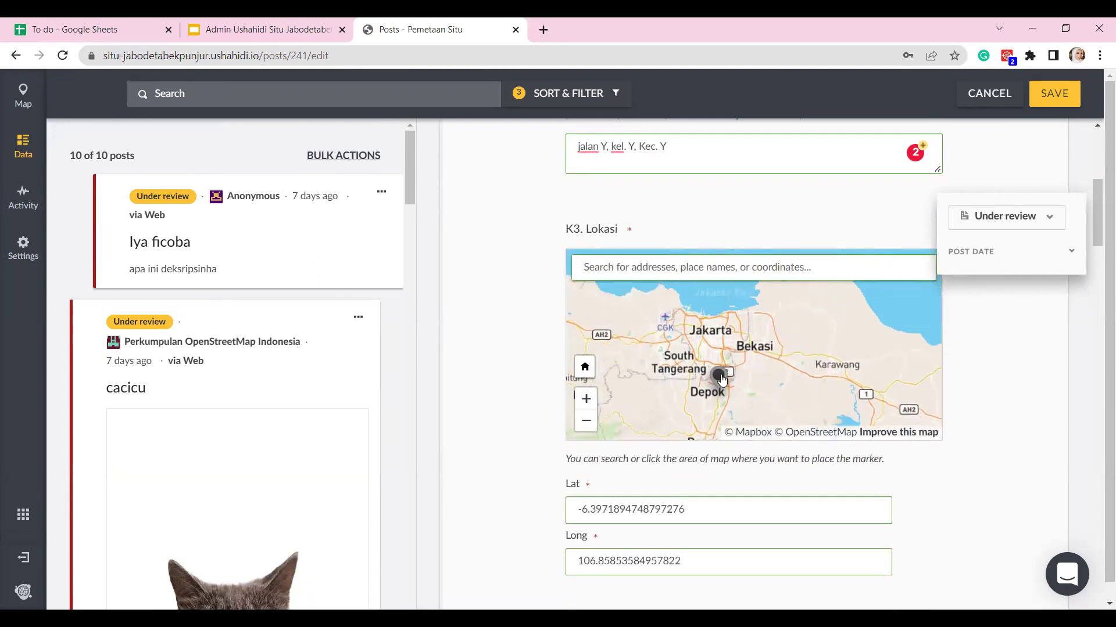
scroll(715, 386, "up", 5)
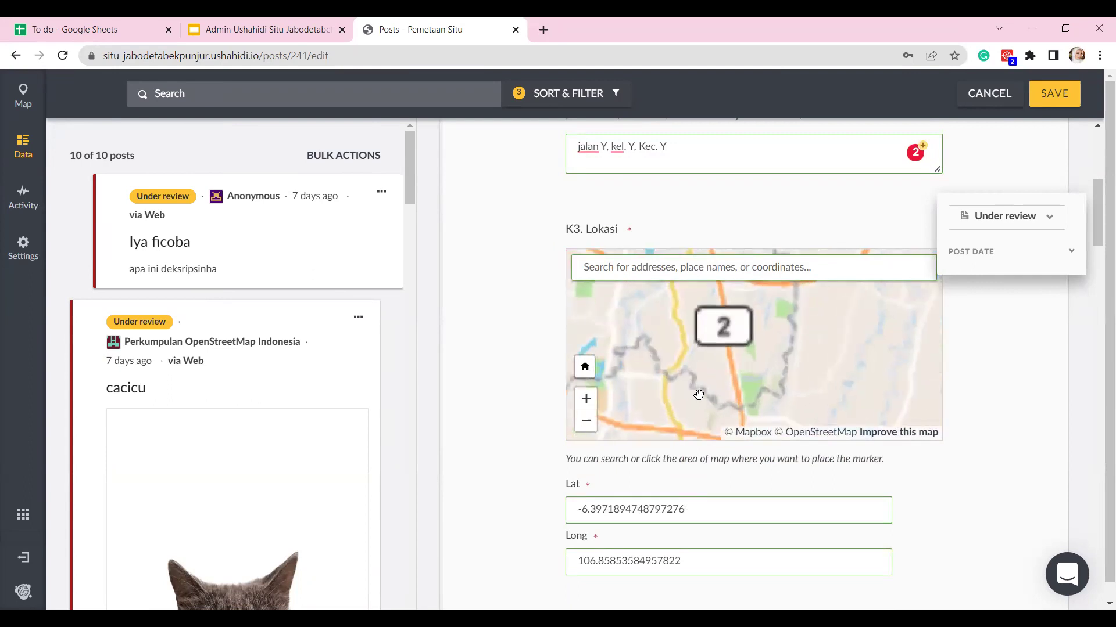
left_click_drag(718, 382, 751, 319)
mouse_move(699, 381)
left_mouse_down()
mouse_move(781, 303)
mouse_move(803, 303)
left_mouse_up()
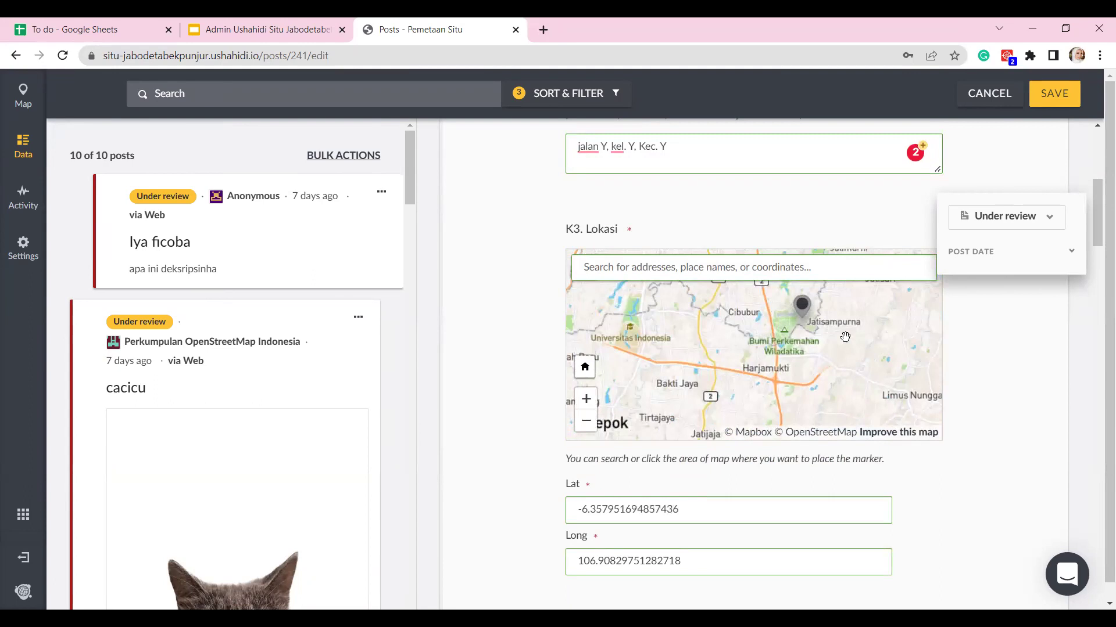
Step: Add the picture 20200903_101342-edited.jpg as the K4. Foto Situ photo
scroll(958, 386, "down", 5)
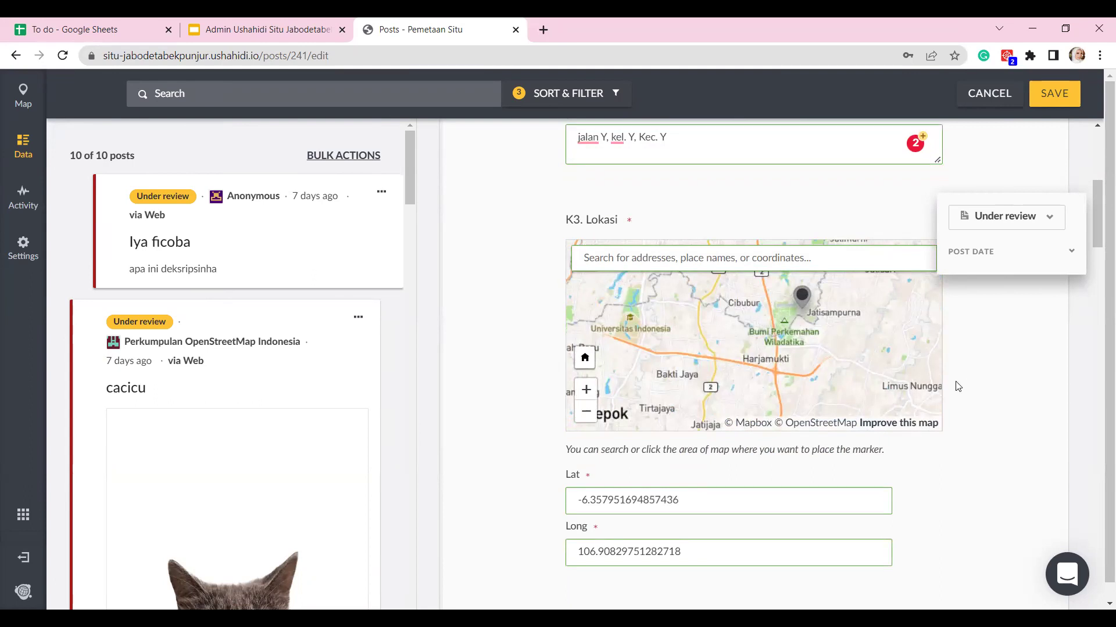
scroll(957, 386, "down", 2)
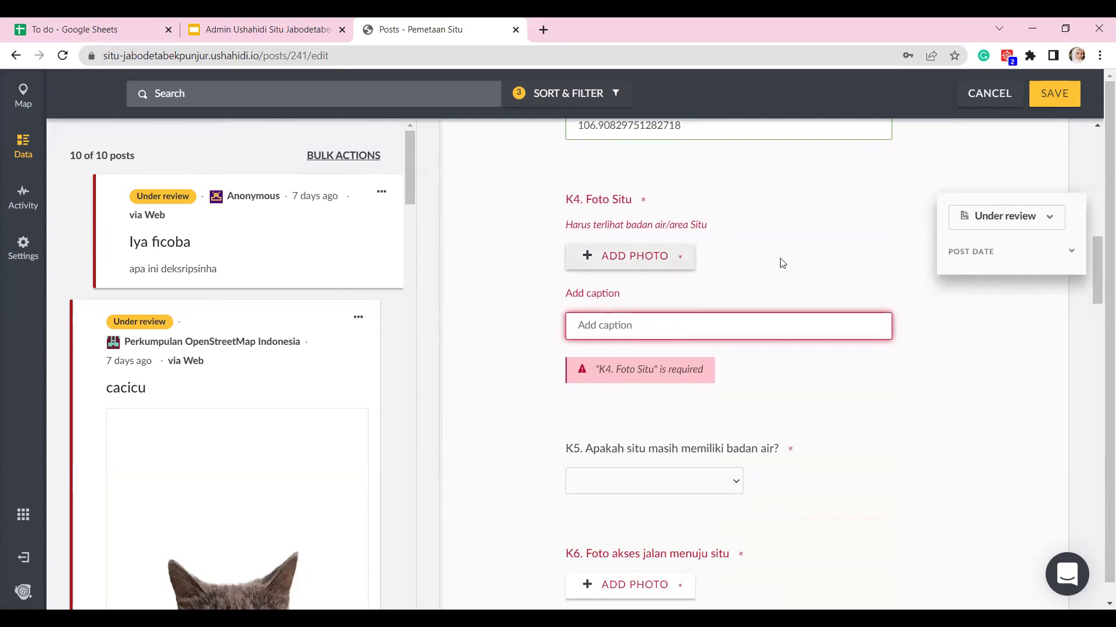
left_click(661, 269)
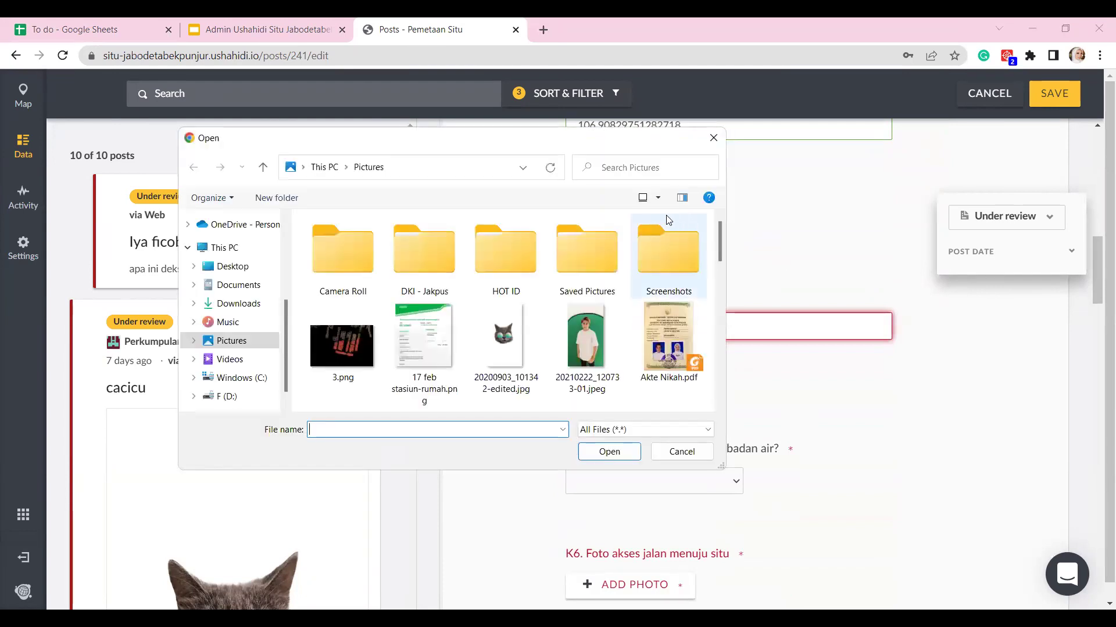
left_click(512, 330)
left_click(609, 452)
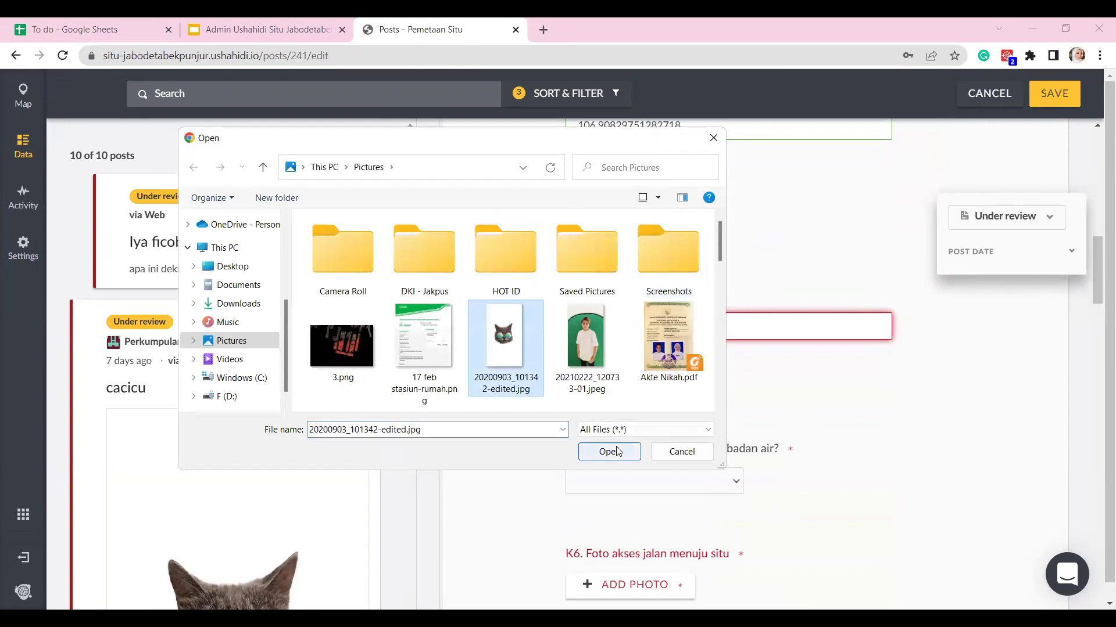
Step: Answer K5, whether the lake still has a water body, with Situ sudah beralih fungsi
scroll(951, 387, "down", 10)
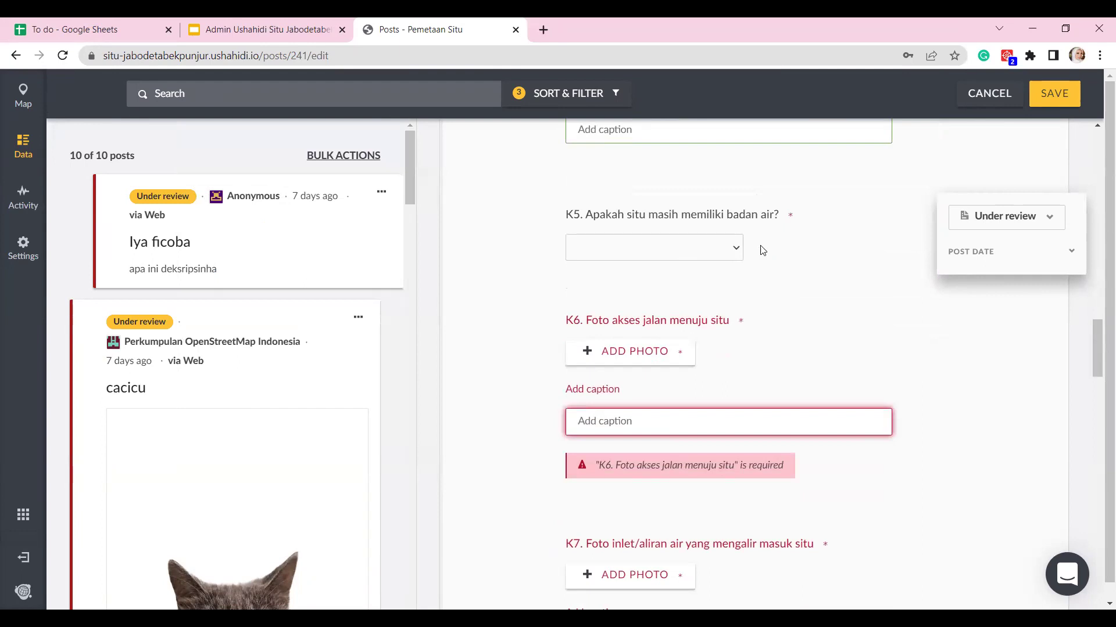
left_click(648, 248)
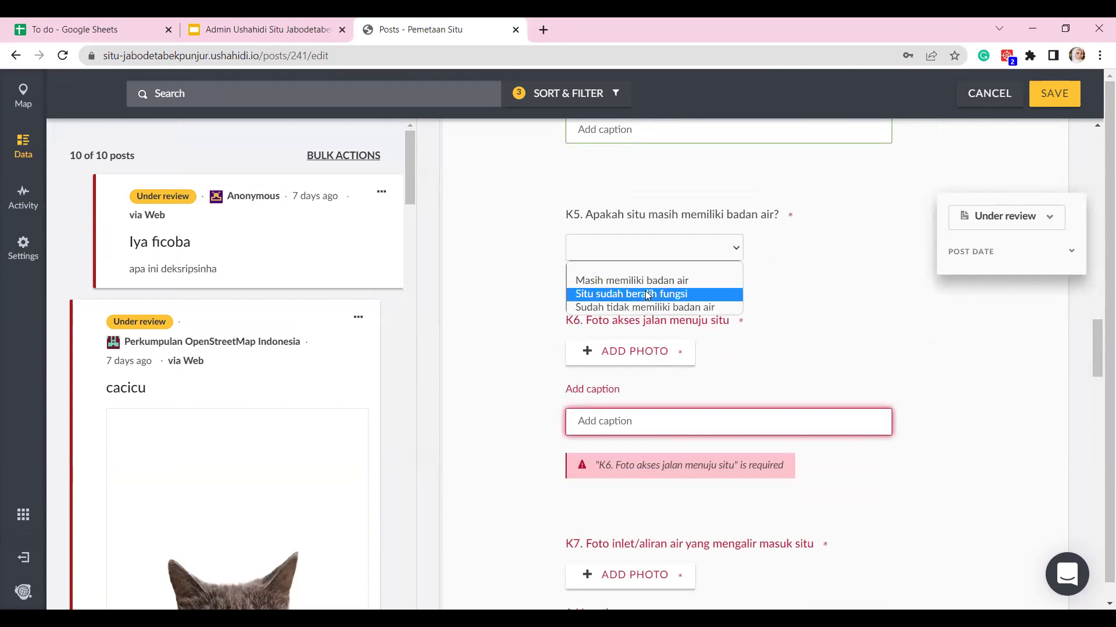
left_click(645, 291)
Step: Add the picture 20200903_101342-edited.jpg as the K6. Foto akses jalan menuju situ photo
scroll(696, 348, "down", 1)
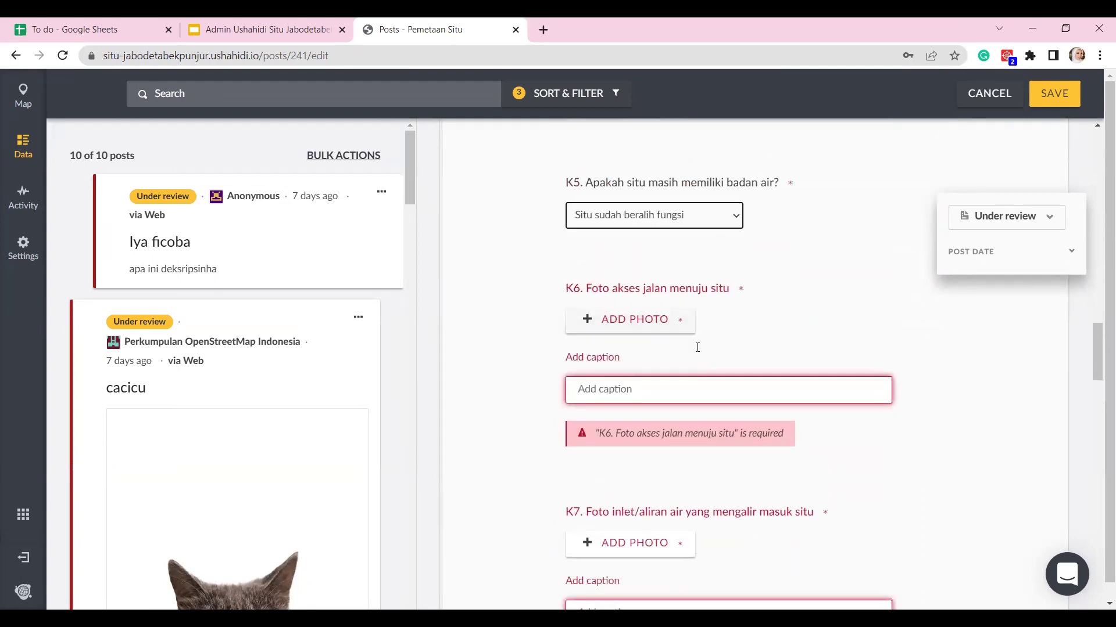
left_click(663, 282)
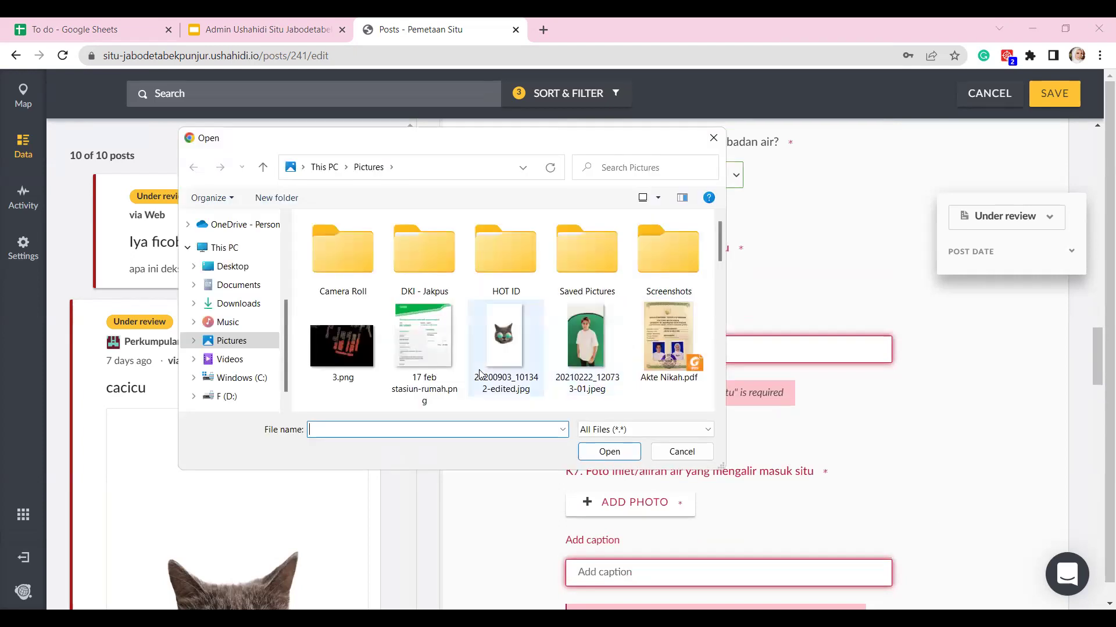
left_click(504, 347)
left_click(609, 453)
scroll(850, 374, "down", 10)
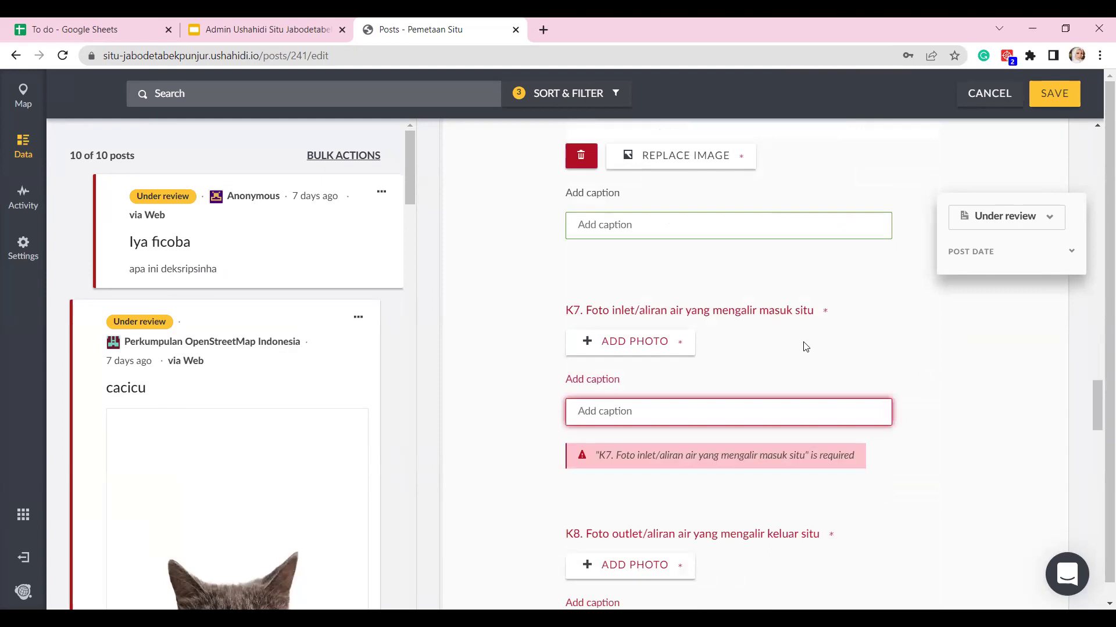
Step: Add the picture 20200903_101342-edited.jpg as both the K7 inlet photo and the K8 outlet photo
left_click(633, 348)
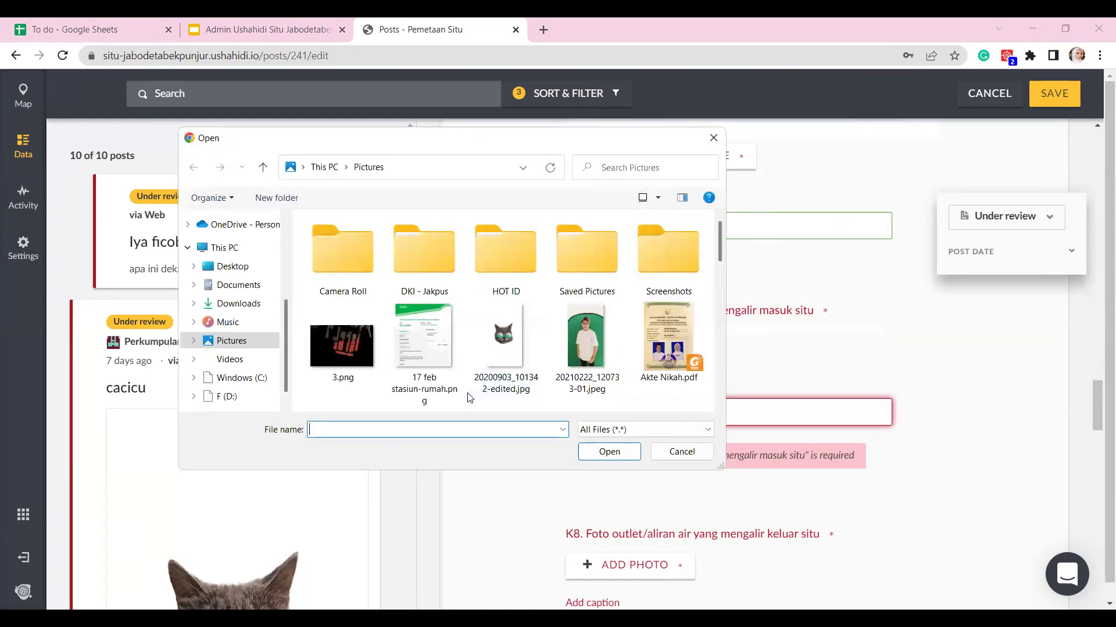
left_click(505, 348)
left_click(619, 458)
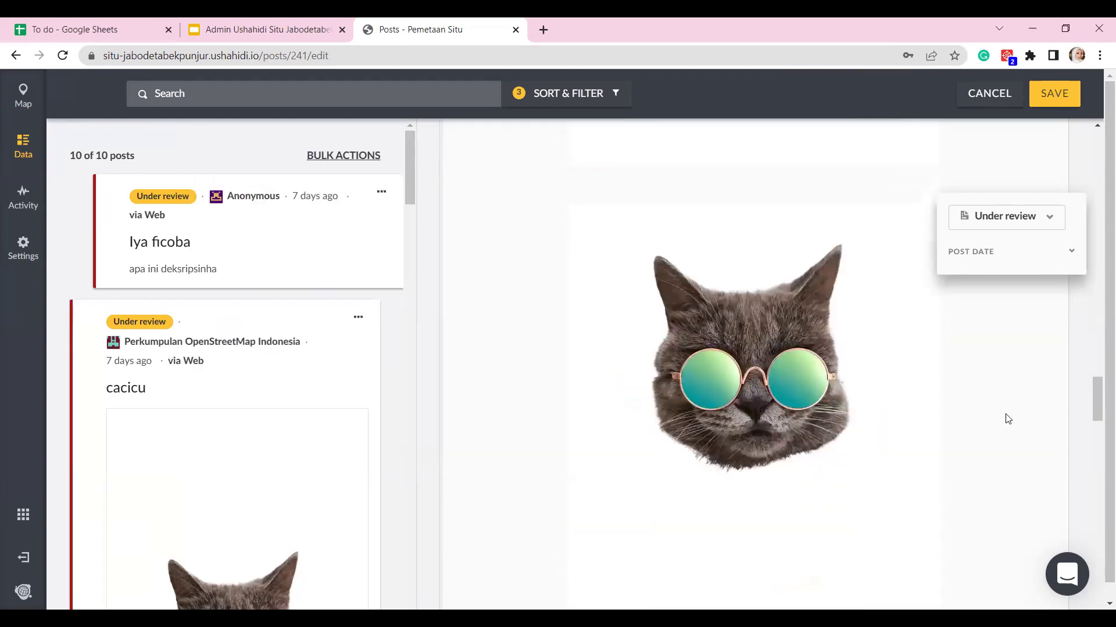
scroll(1008, 418, "down", 8)
left_click(636, 259)
left_click(504, 348)
left_click(619, 452)
Step: Add the picture 20200903_101342-edited.jpg for K9, the question about the colour of the lake's water
scroll(926, 408, "down", 5)
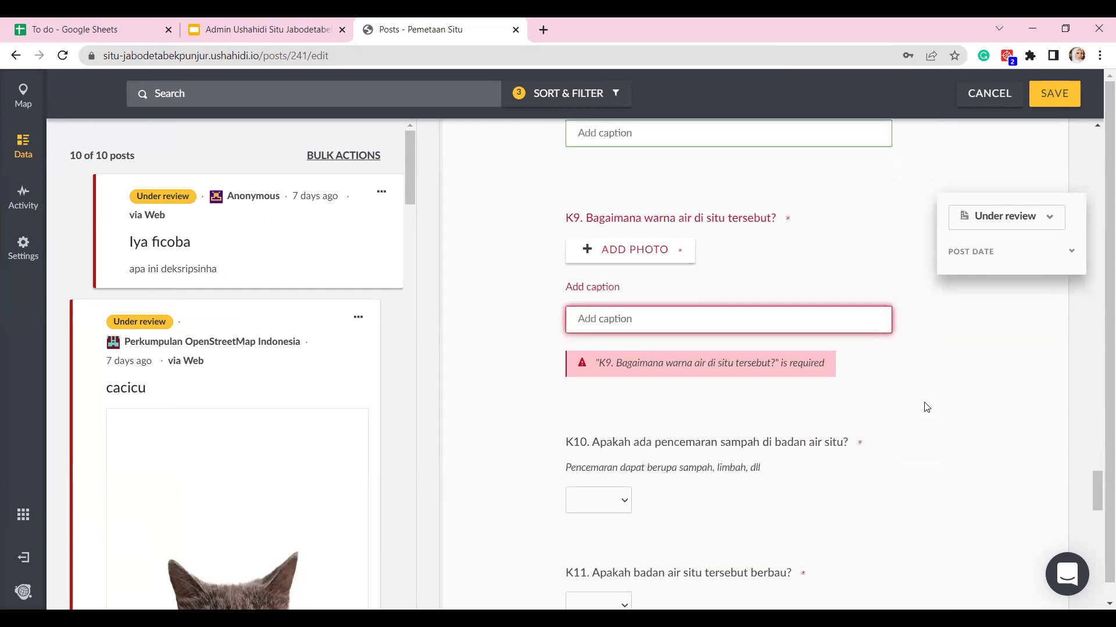
left_click(610, 249)
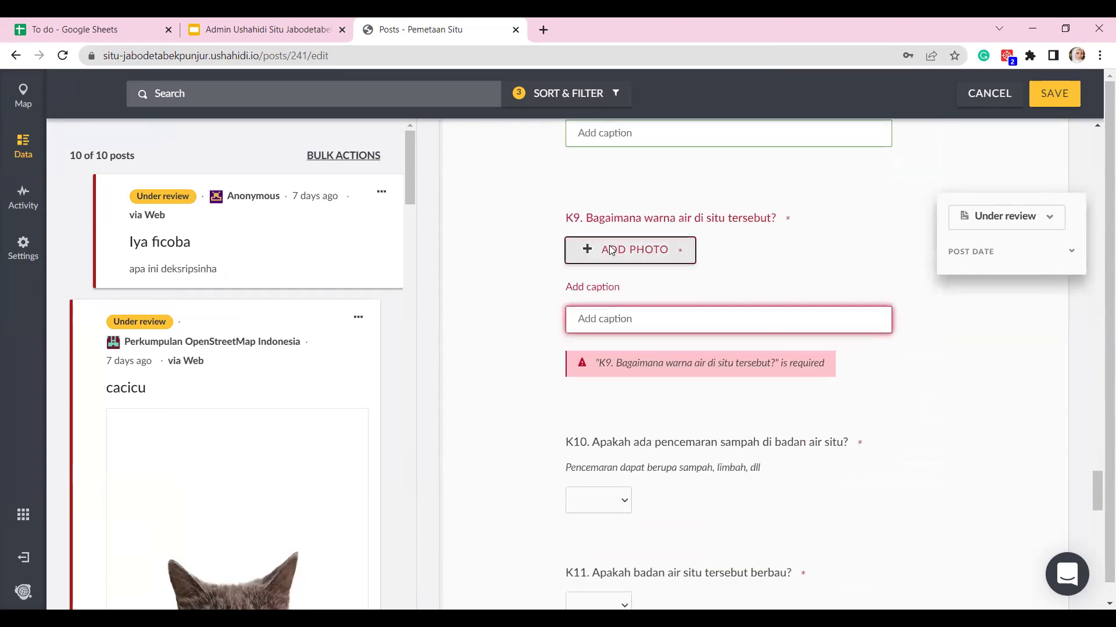
left_click(505, 343)
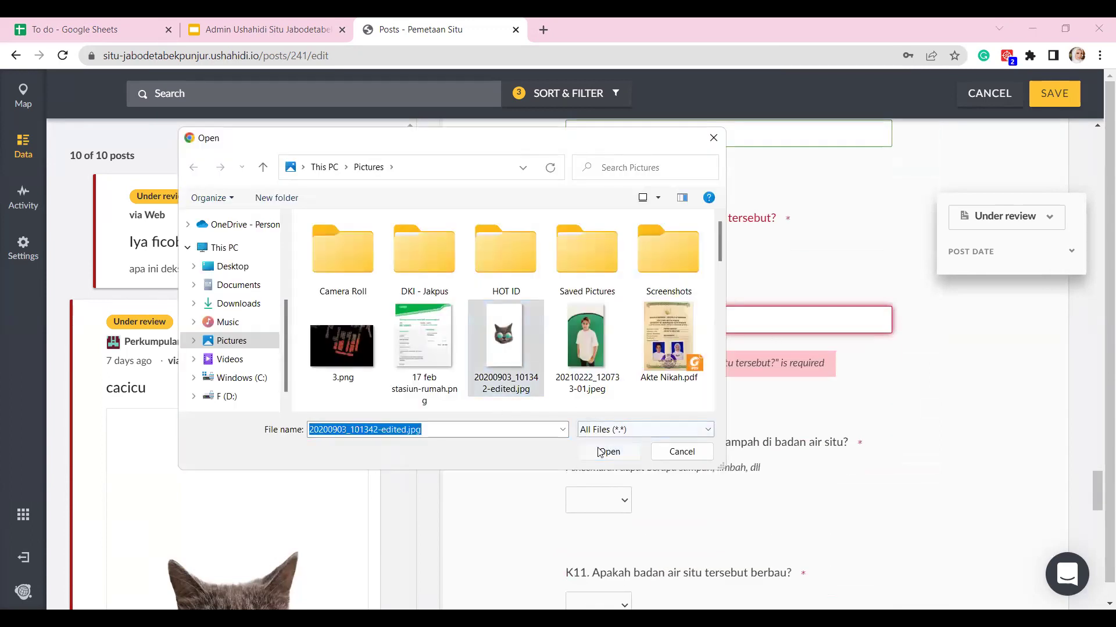
key("Return")
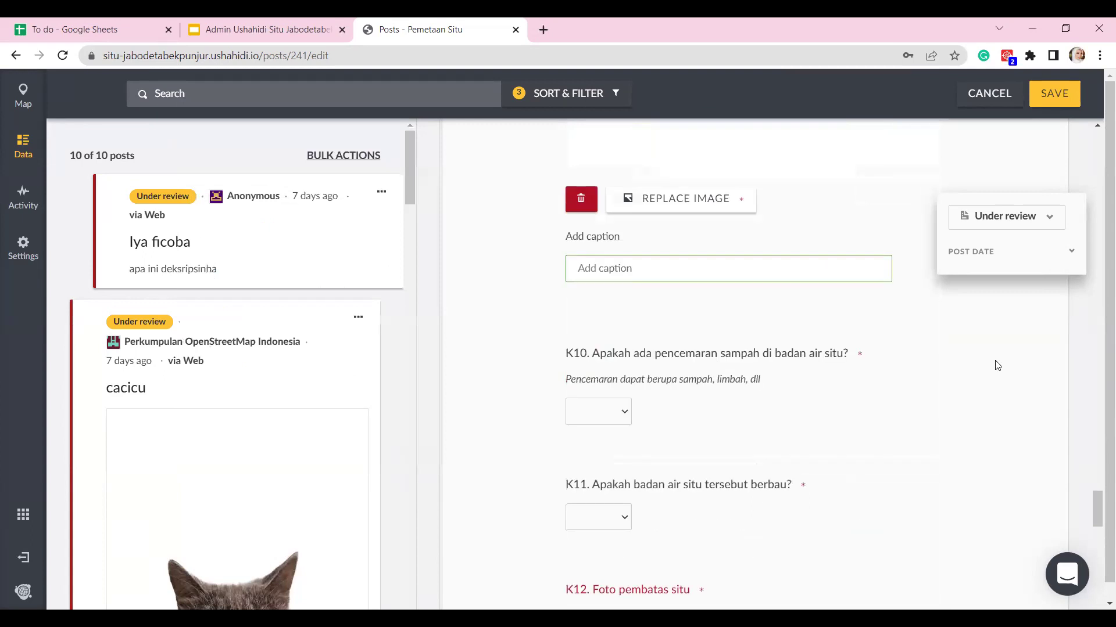
Step: Answer Ya to both K10 on rubbish pollution in the lake and K11 on whether the water body smells
scroll(997, 365, "down", 1)
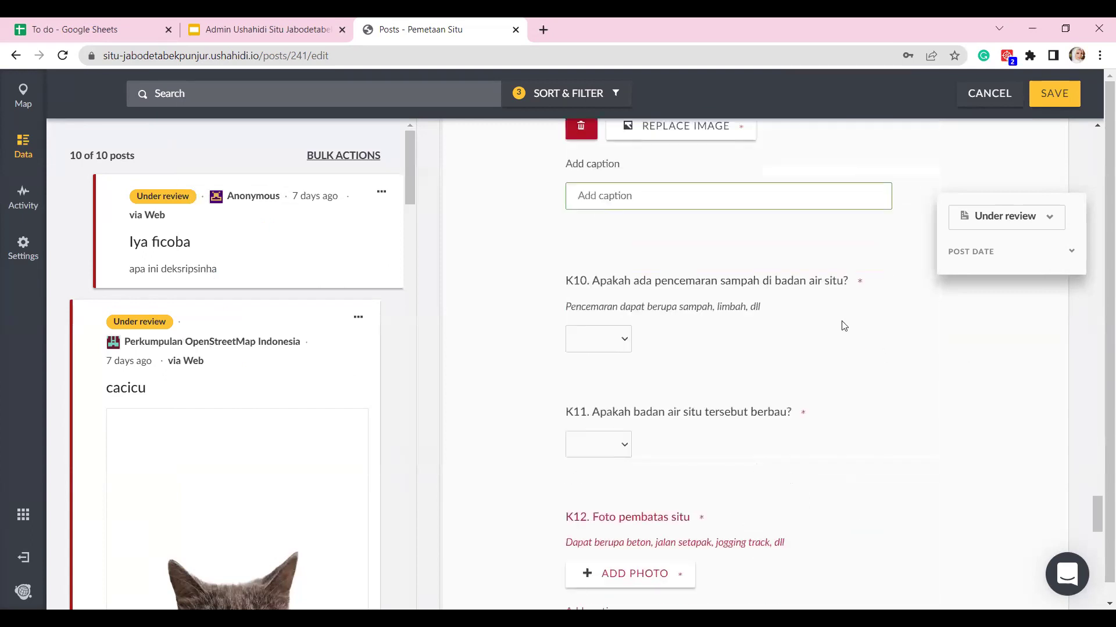
left_click(588, 341)
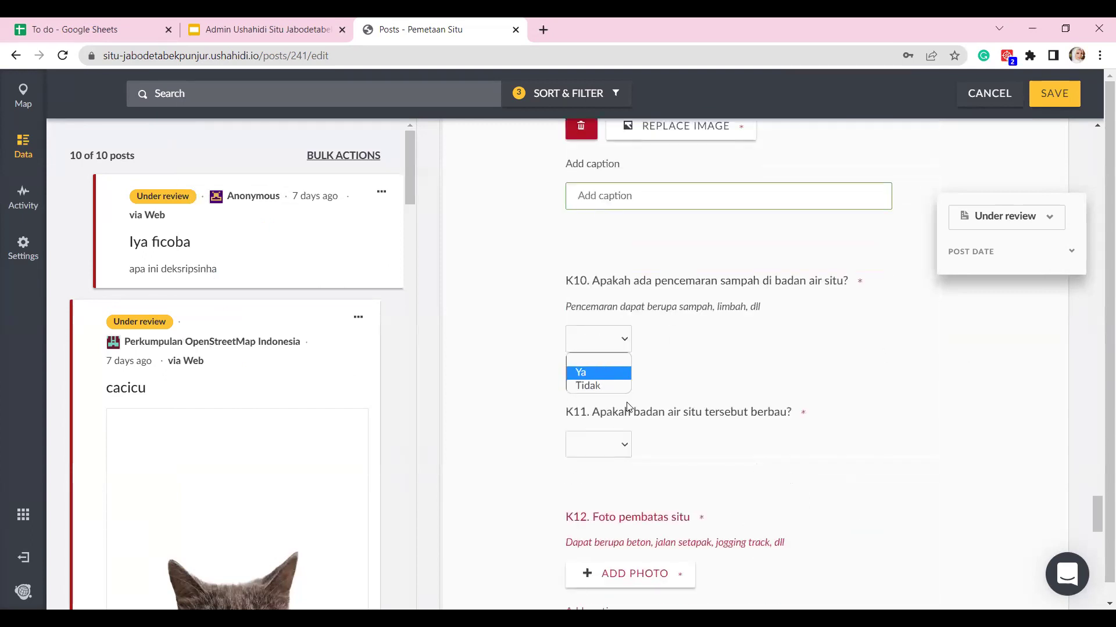
left_click(601, 375)
scroll(616, 395, "down", 1)
left_click(598, 372)
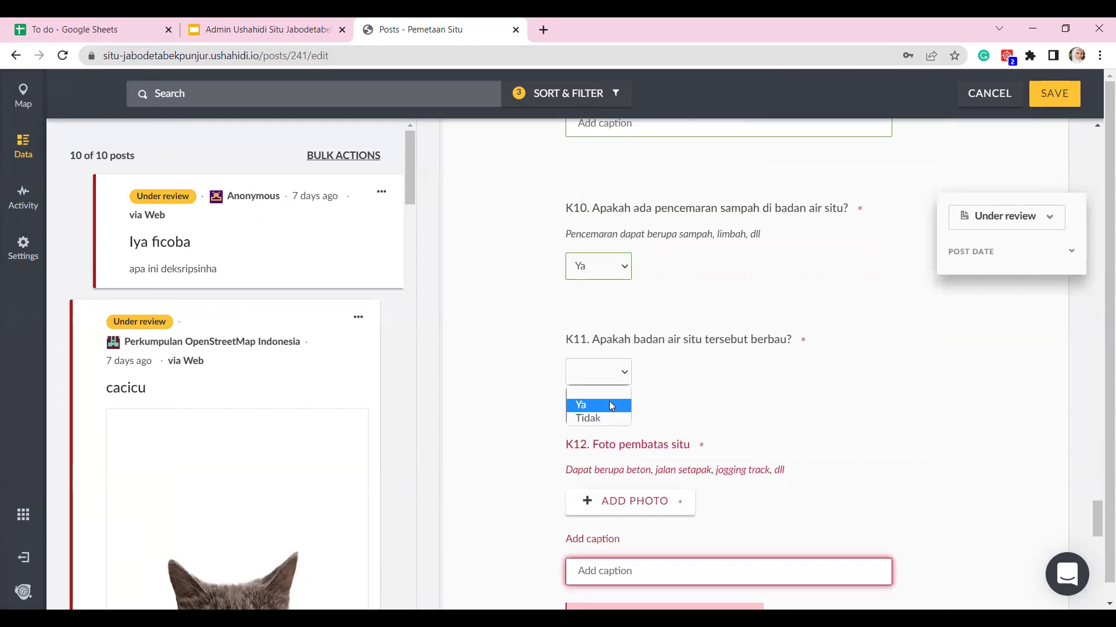
left_click(609, 401)
Step: Add the picture 20200903_101342-edited.jpg as the K12 lake boundary photo and the K13 photo of buildings at the lake's edge
scroll(609, 400, "down", 3)
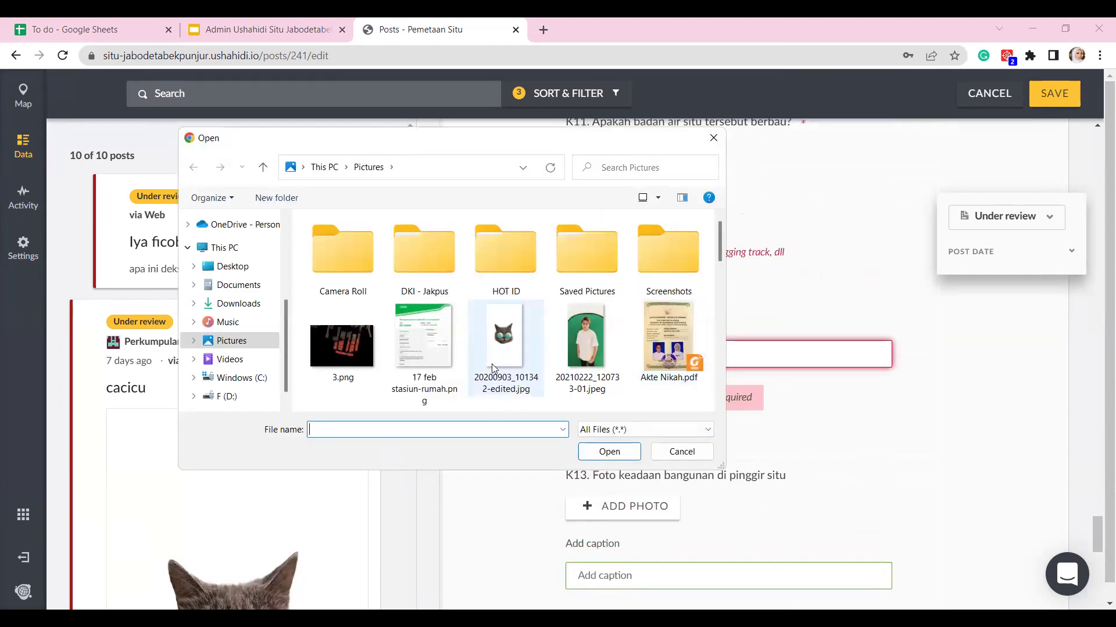
left_click(494, 354)
left_click(626, 457)
scroll(936, 378, "down", 5)
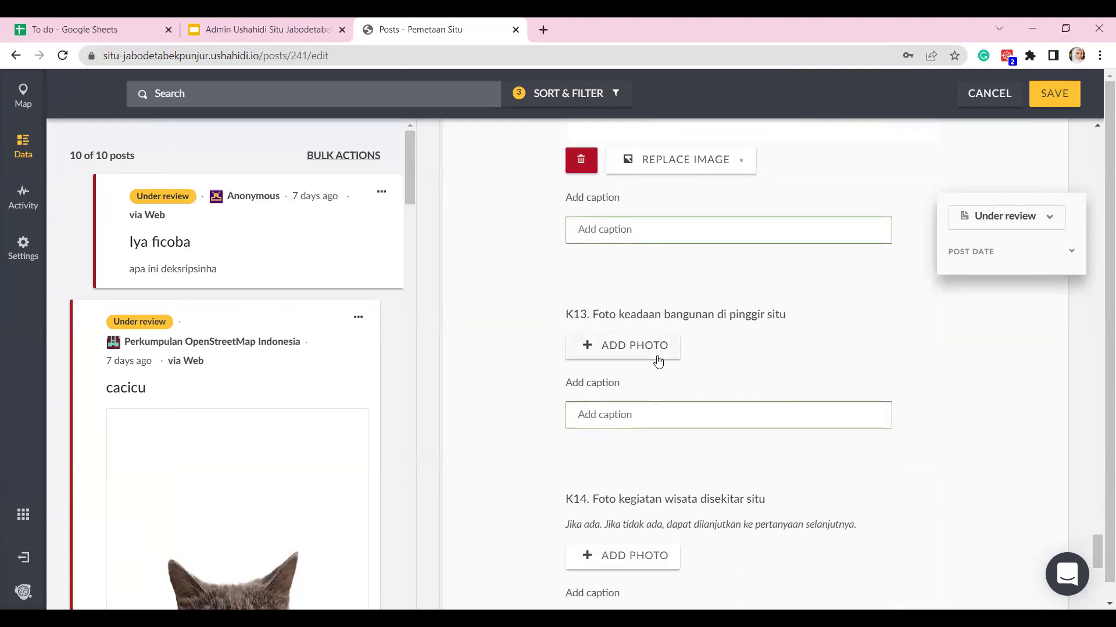
left_click(638, 346)
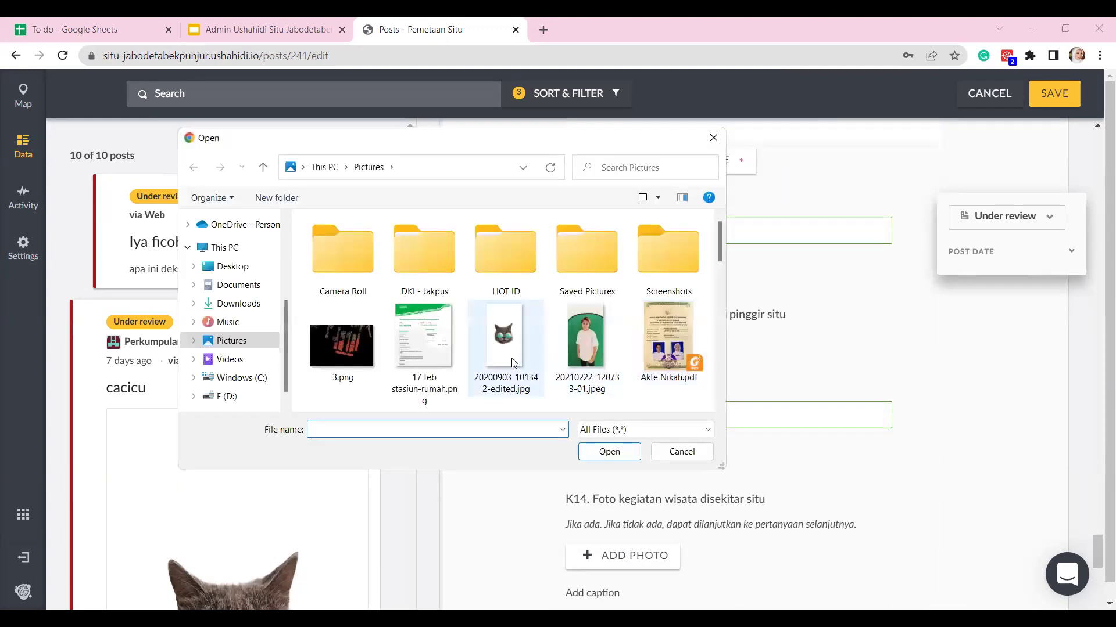
left_click(503, 343)
left_click(598, 453)
Step: Leave the optional K14 tourism photo empty and answer P1, whether a lake keeper is assigned, with Tidak
scroll(969, 381, "down", 5)
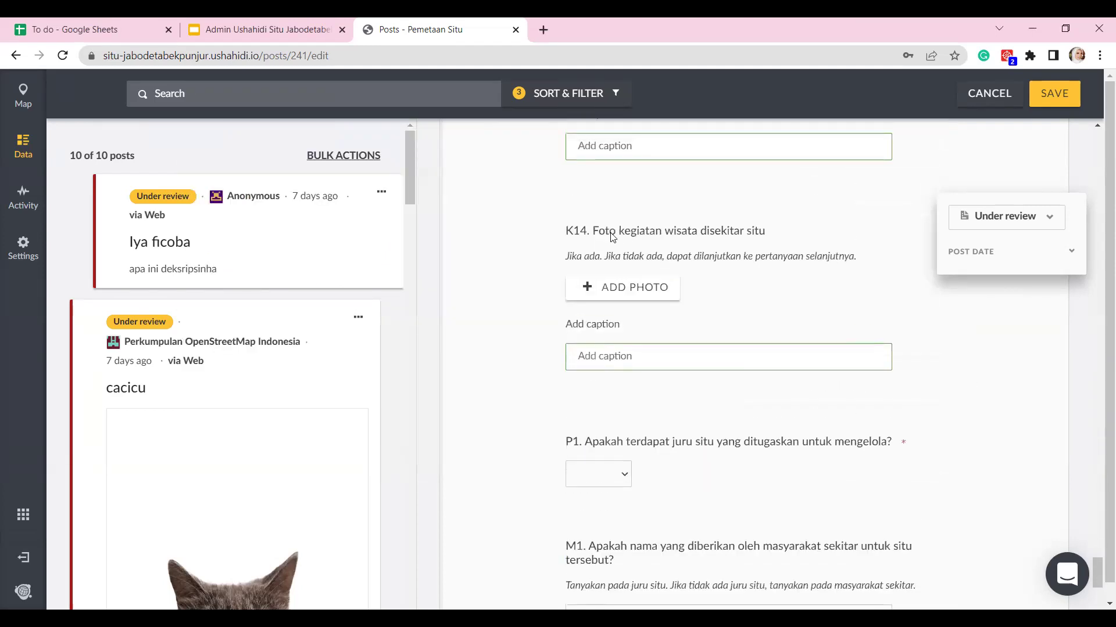
scroll(794, 344, "down", 3)
scroll(793, 343, "up", 3)
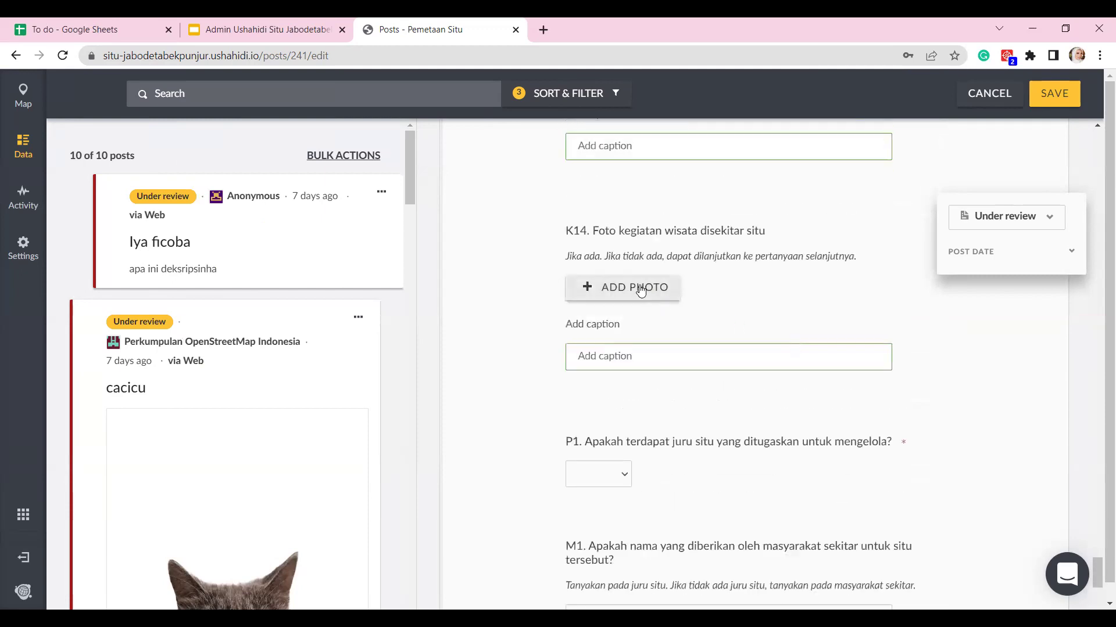
left_click(617, 474)
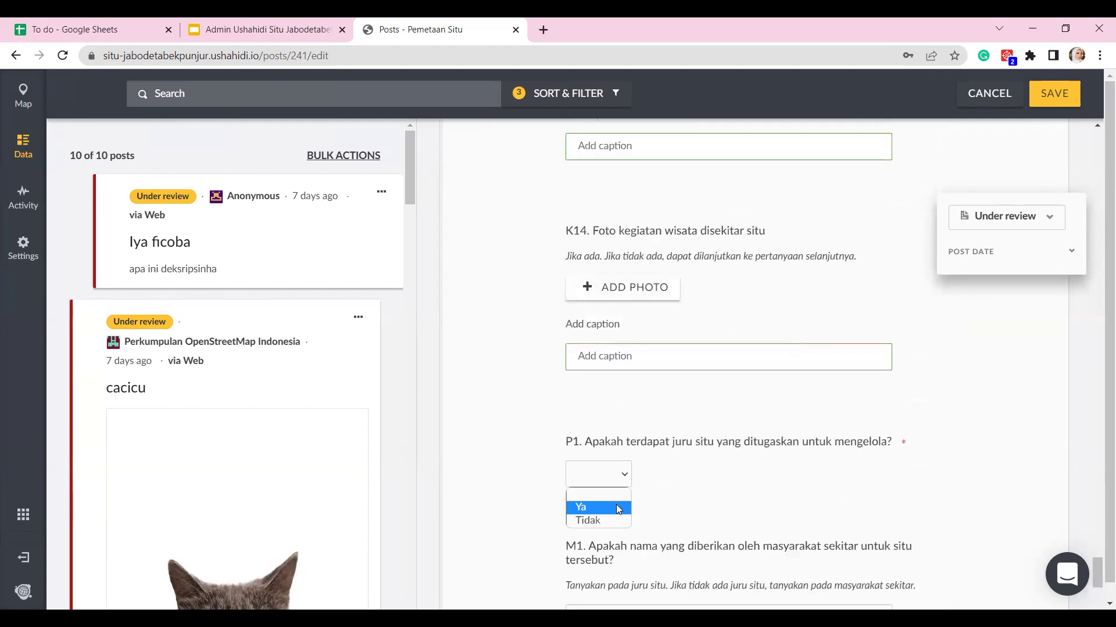
key("Return")
scroll(862, 464, "down", 8)
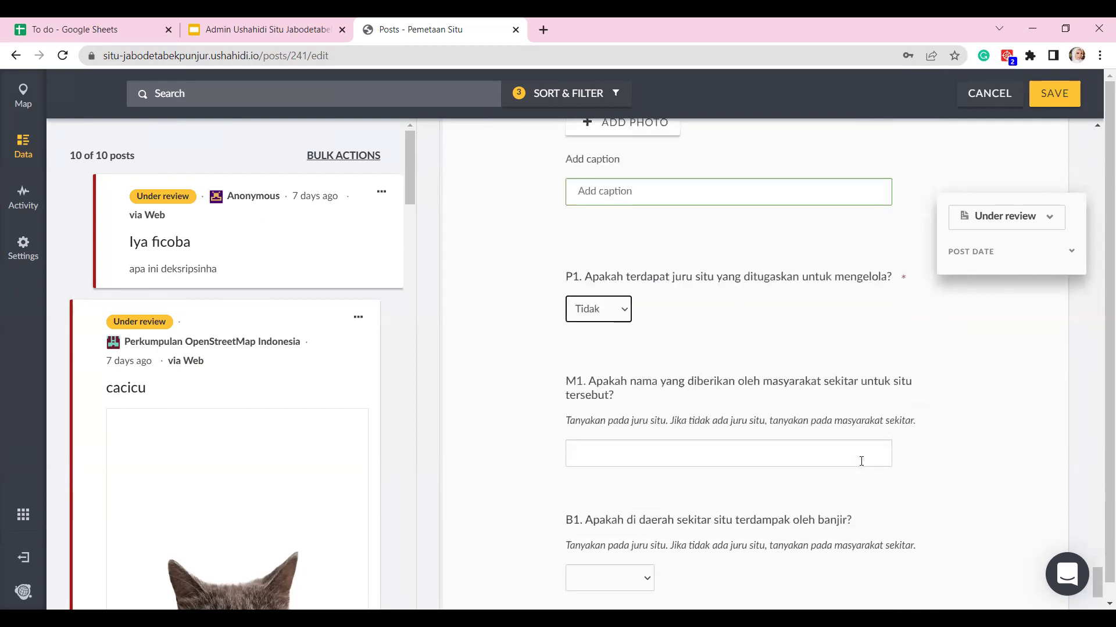
Step: Leave the optional M1, B1 and B2 questions empty, set the post's status to Published and save the post
scroll(841, 398, "down", 1)
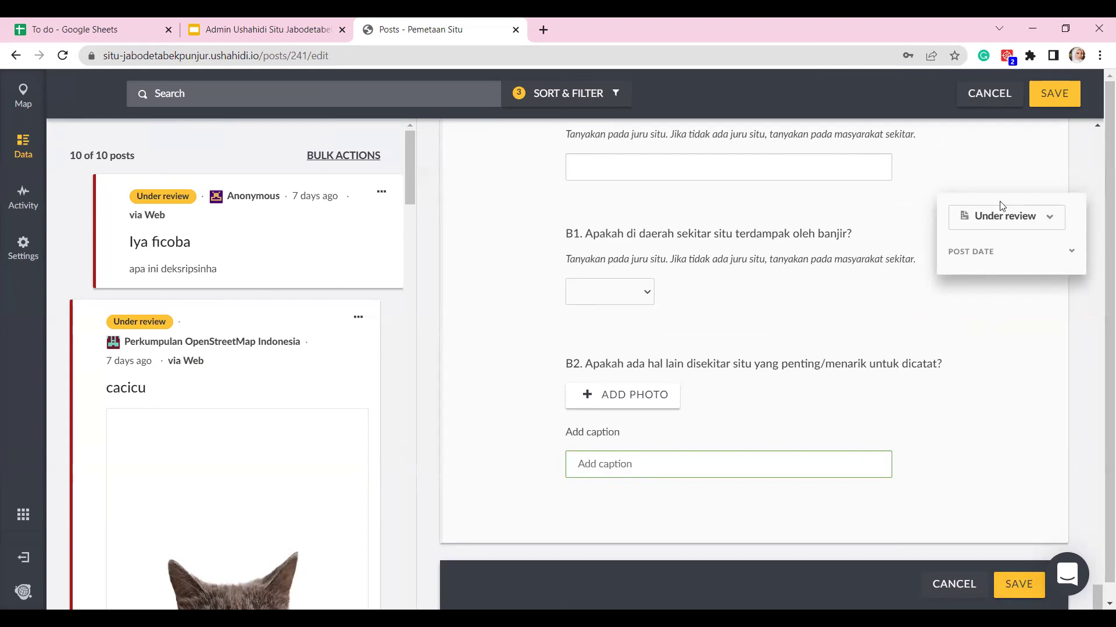
left_click(1032, 218)
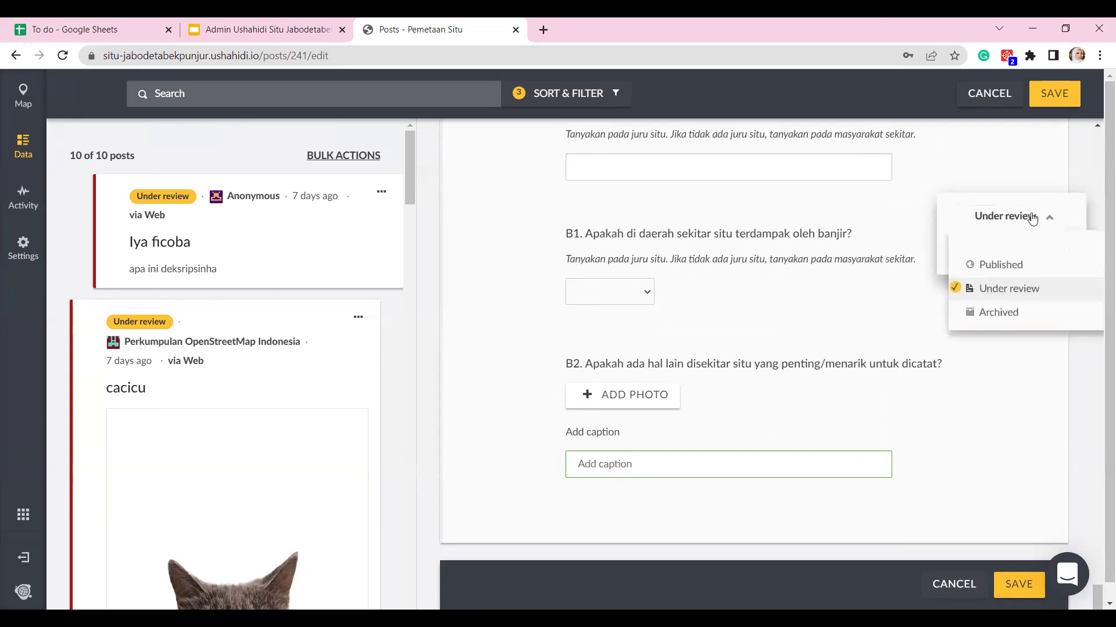
left_click(981, 266)
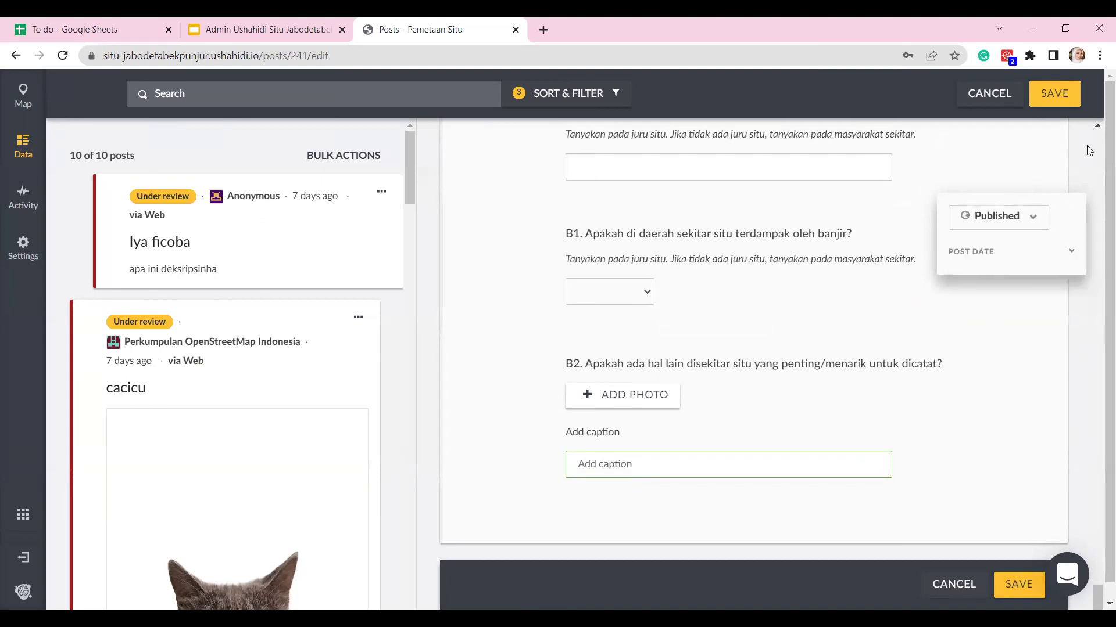
left_click(1018, 580)
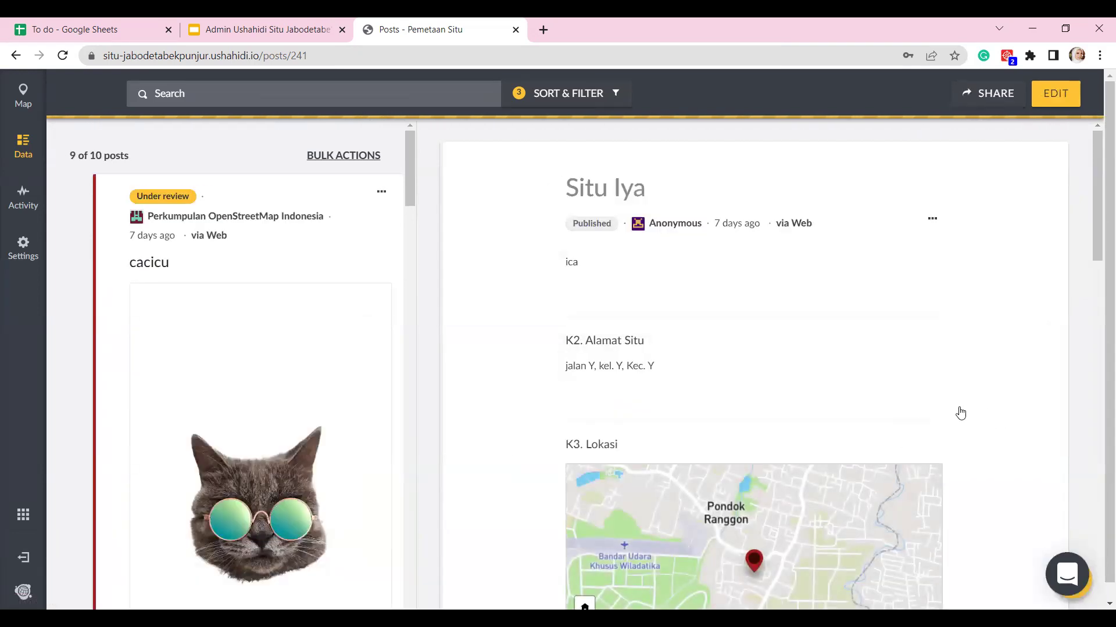
Step: Switch to the map view and search the posts for situ iya
left_click(22, 92)
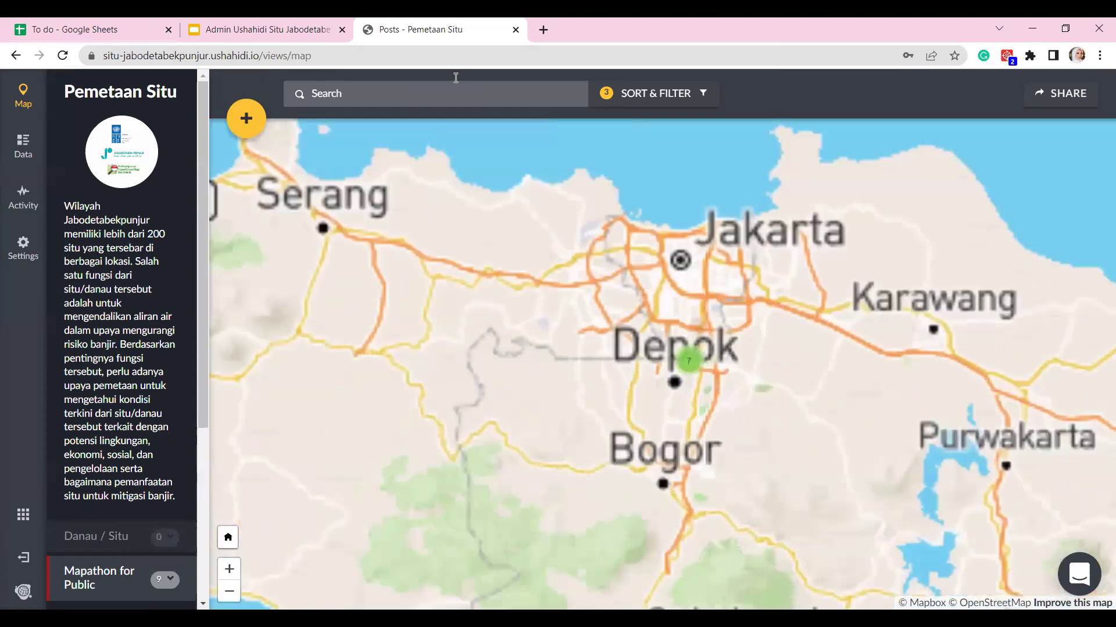
left_click(448, 92)
type("situ")
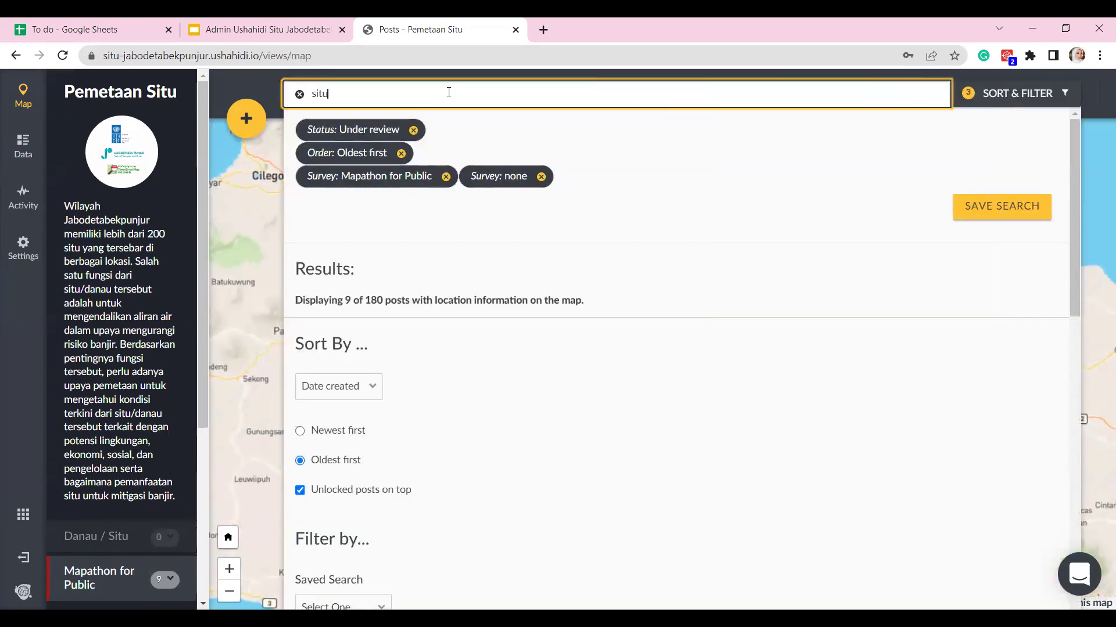
type(" iya")
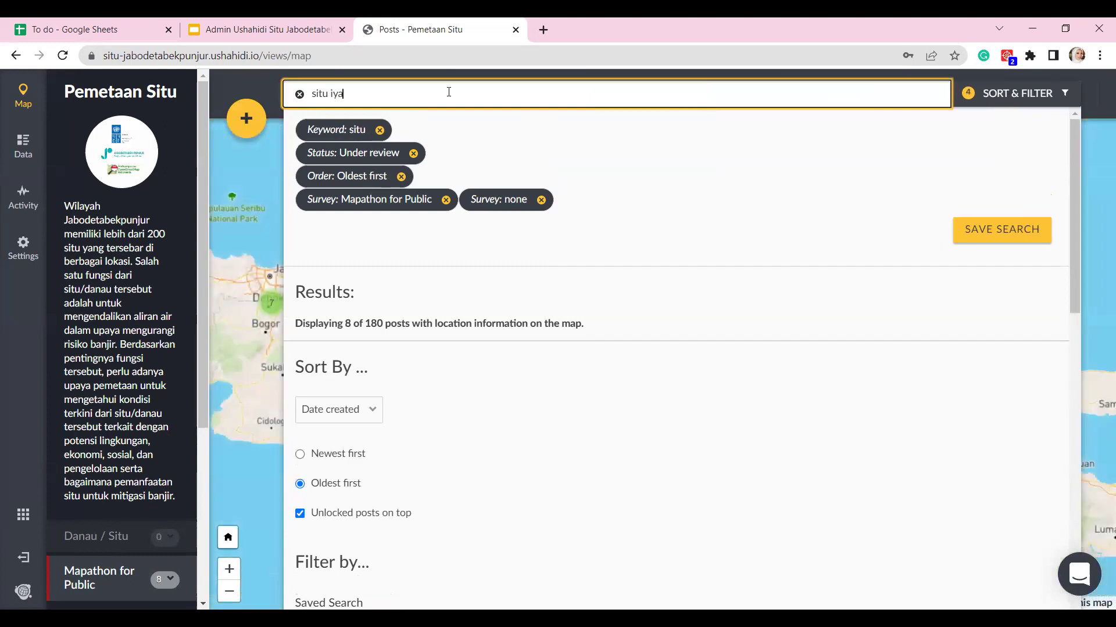
key("Return")
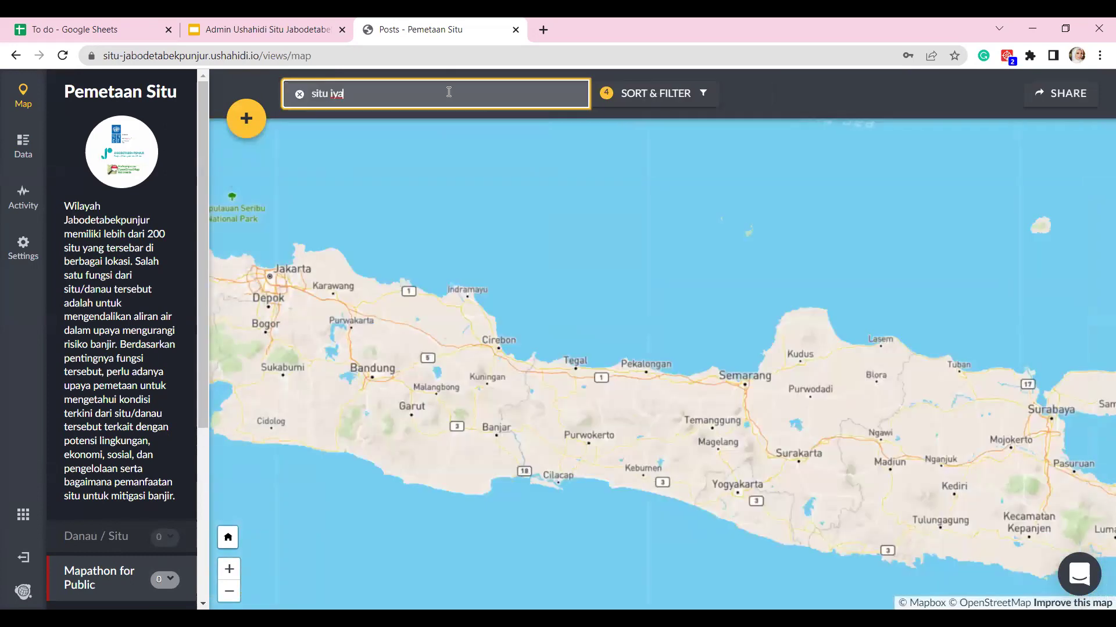
Step: In the data view, add Published to the status filter alongside Under review and apply it to the situ iya search
left_click(19, 155)
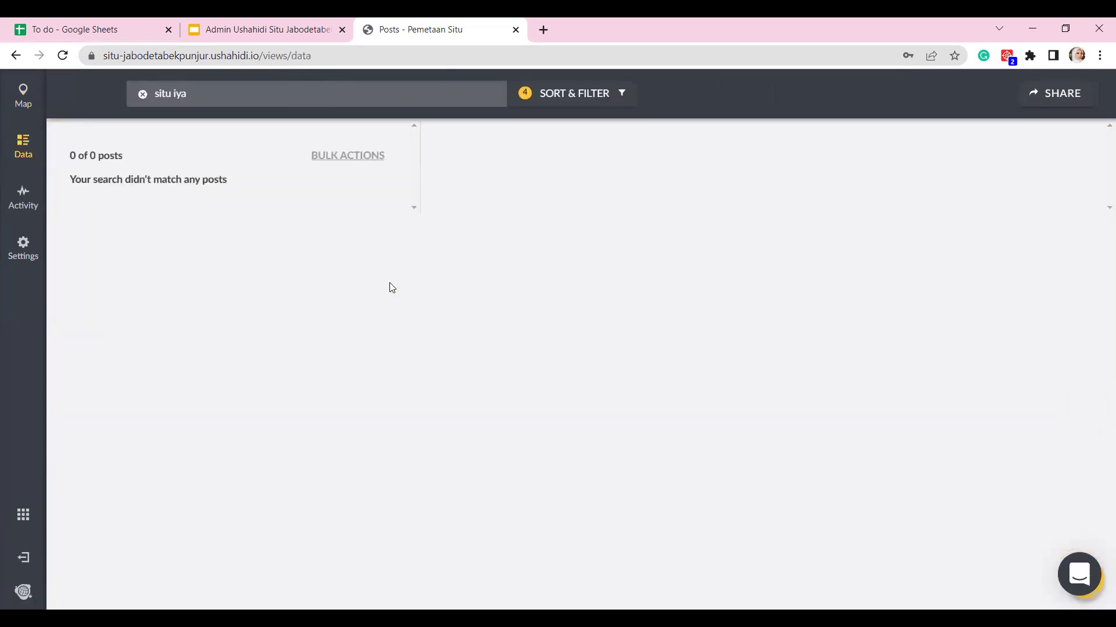
left_click(555, 94)
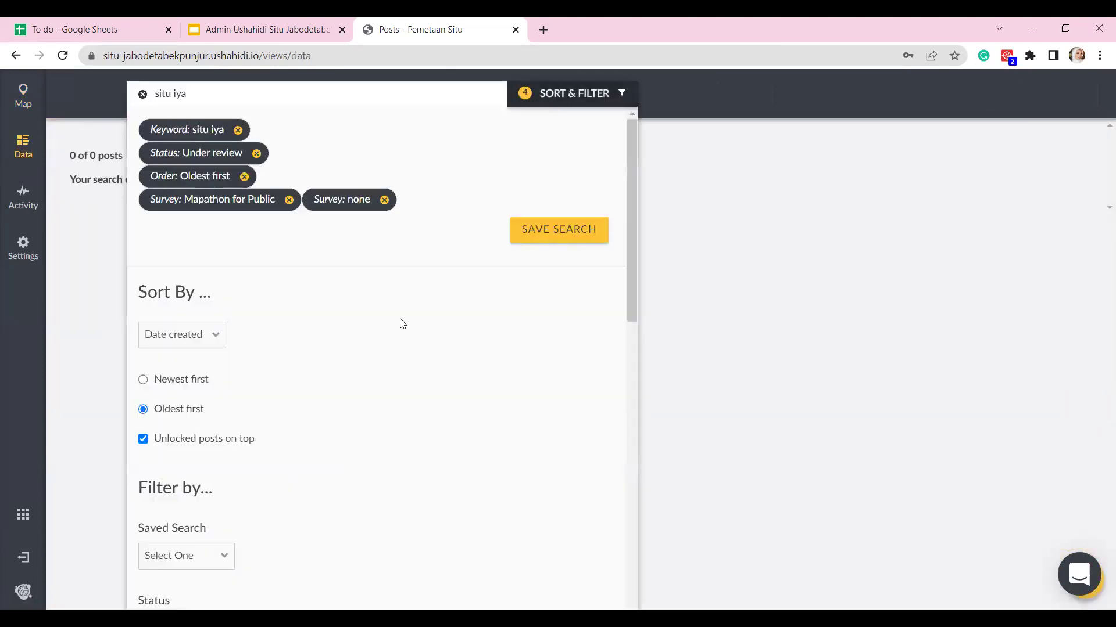
scroll(401, 344, "down", 3)
scroll(401, 344, "down", 3)
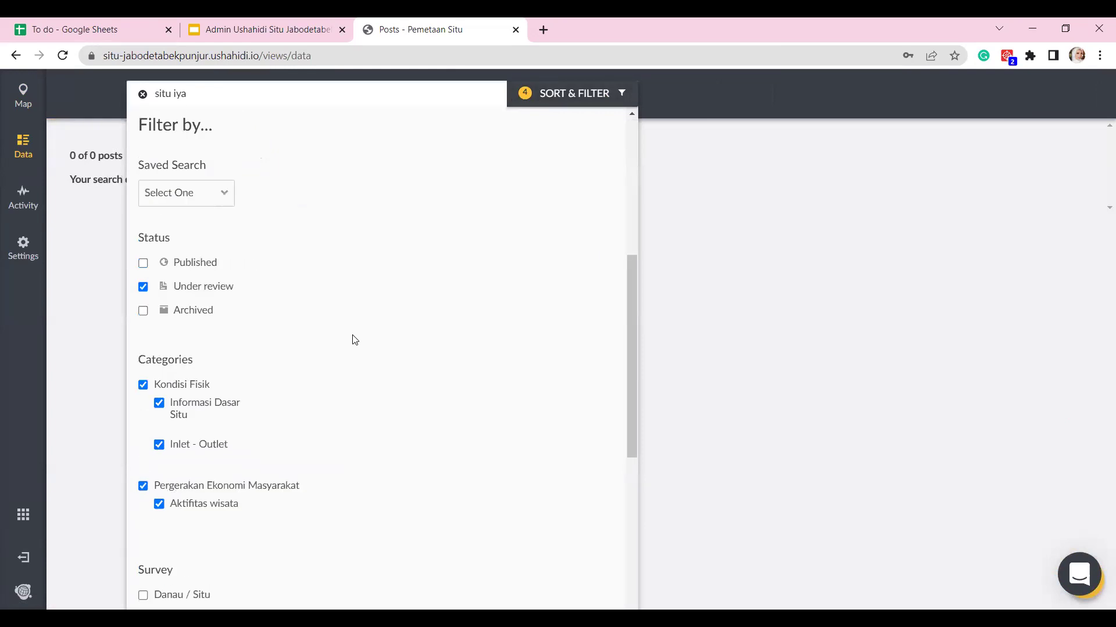
scroll(354, 339, "down", 8)
scroll(381, 346, "up", 5)
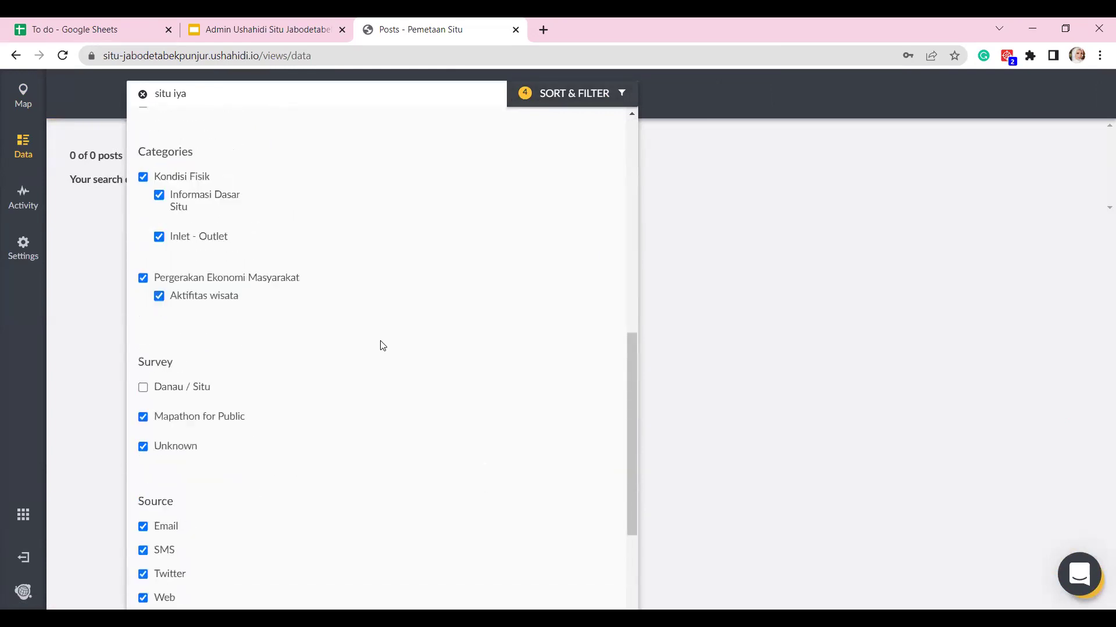
scroll(382, 345, "up", 8)
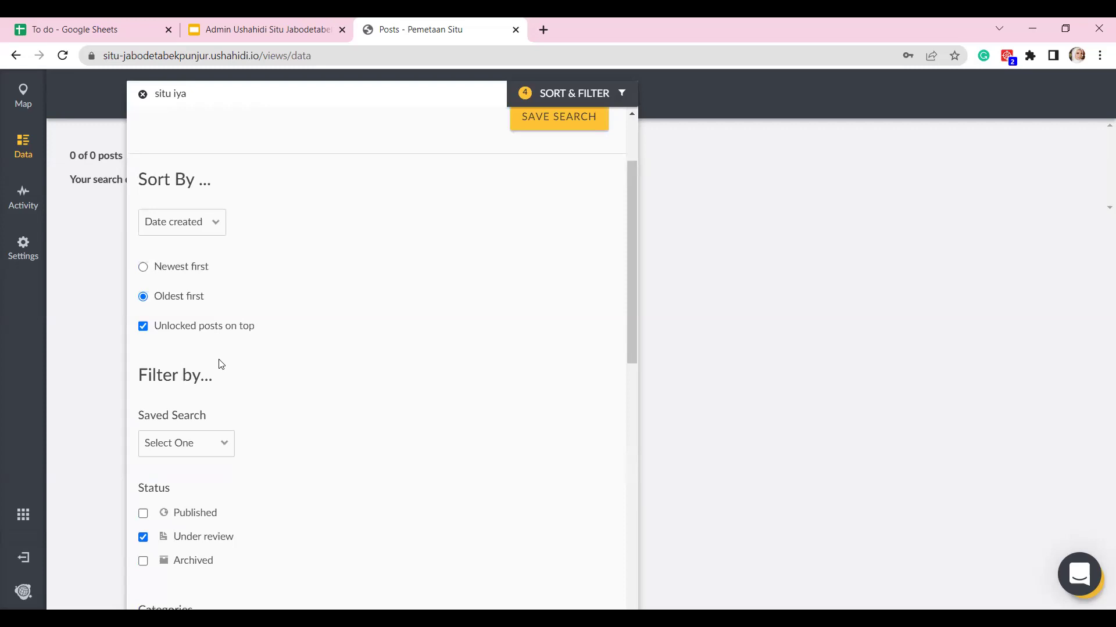
left_click(143, 514)
left_click(547, 124)
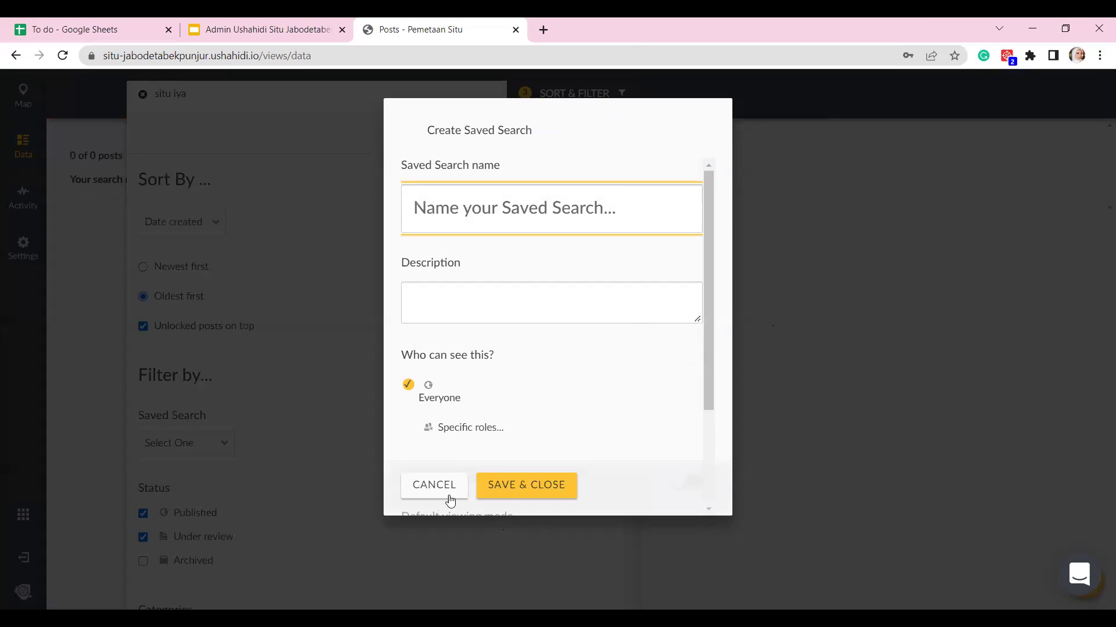
left_click(433, 484)
left_click(610, 86)
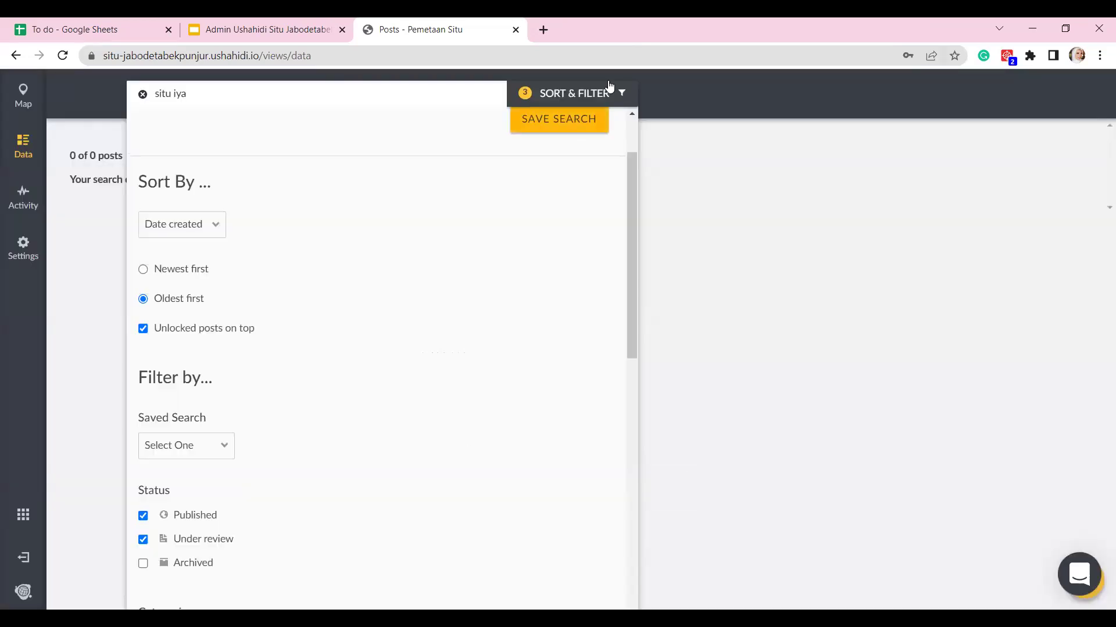
scroll(572, 272, "down", 10)
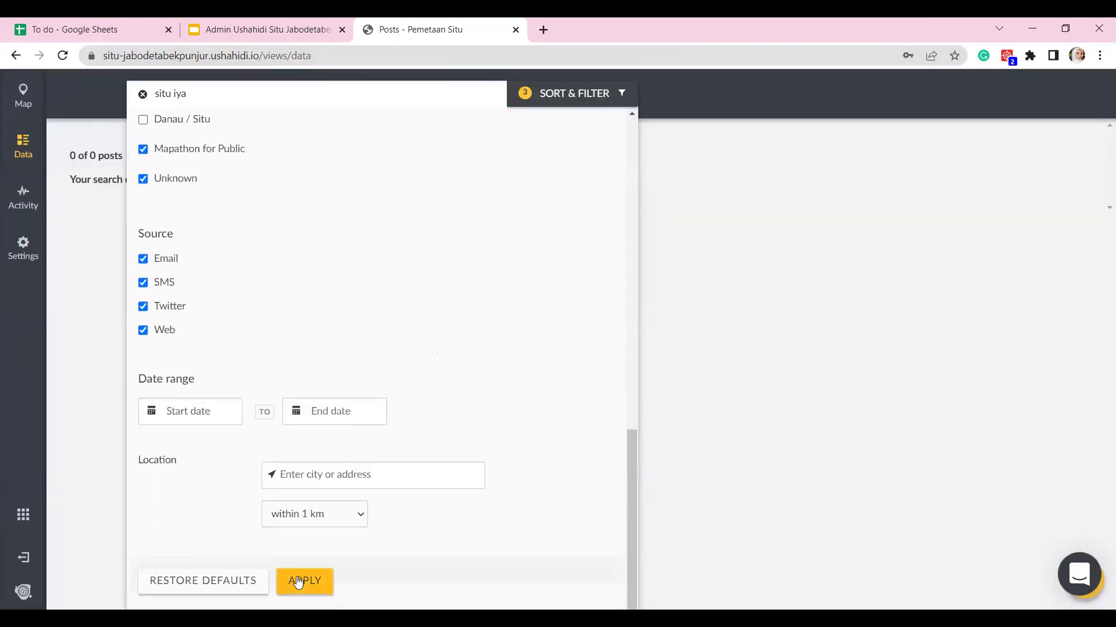
left_click(298, 582)
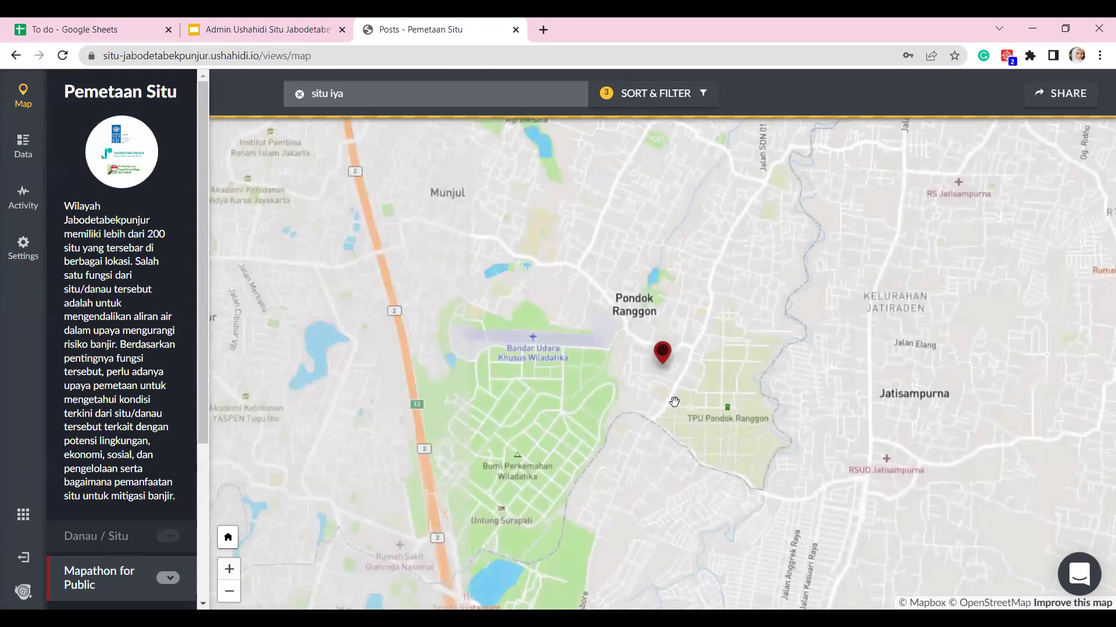
Step: Open the Situ Iya post from its map marker near Pondok Ranggon and show the actions available for it
left_click(663, 353)
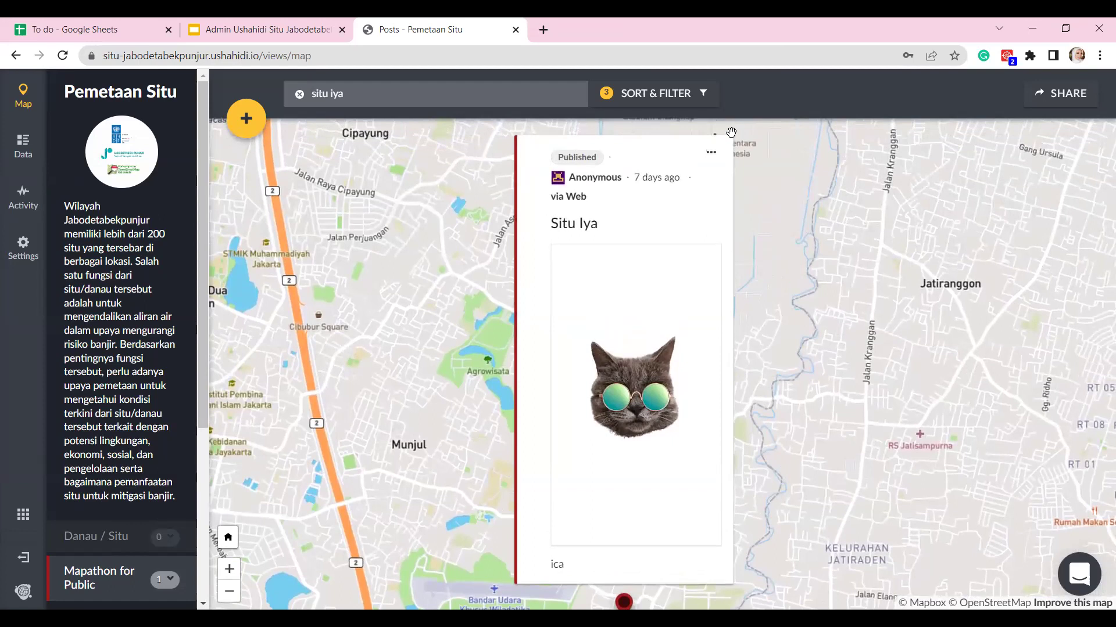
left_click(711, 153)
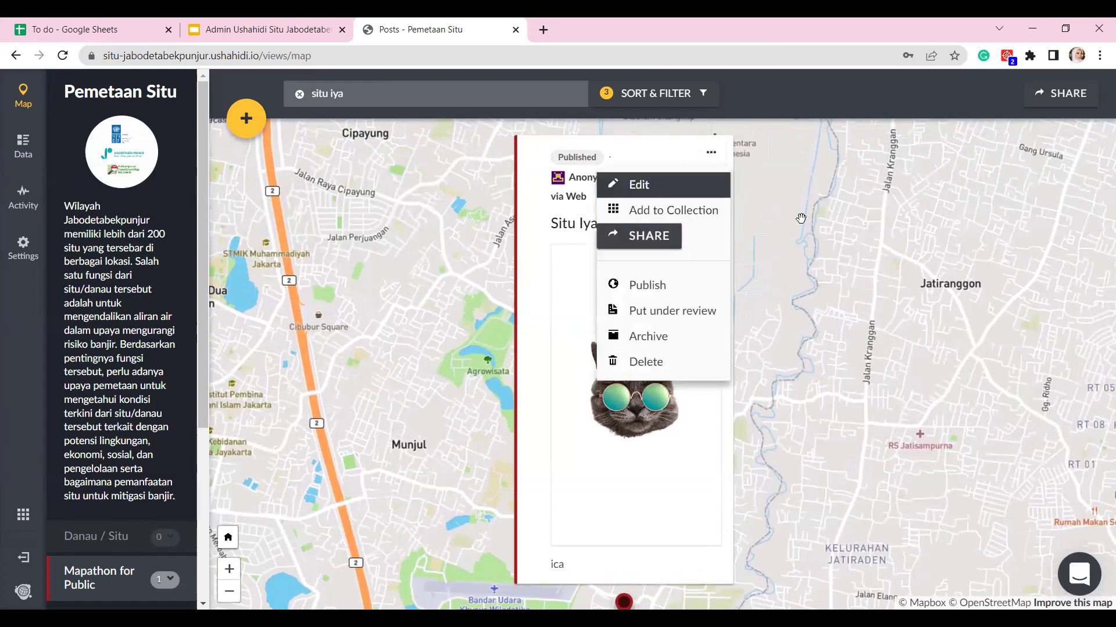
Step: Dismiss the post's action list, reopen the Situ Iya post from its marker near Pondok Ranggon and close its card
left_click(904, 273)
left_click(625, 600)
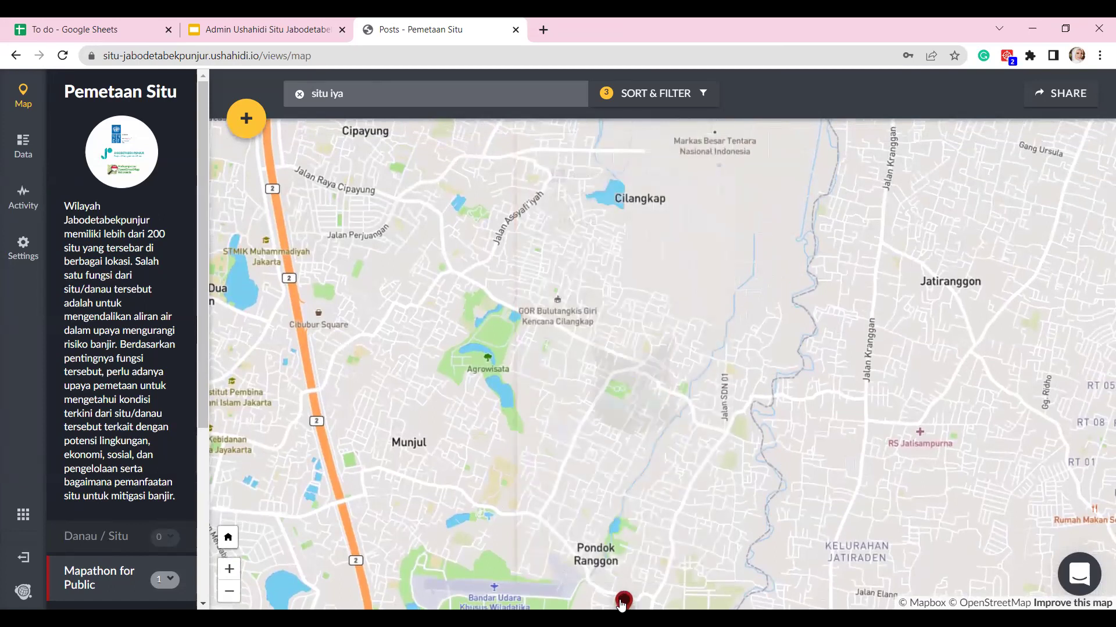
mouse_move(638, 184)
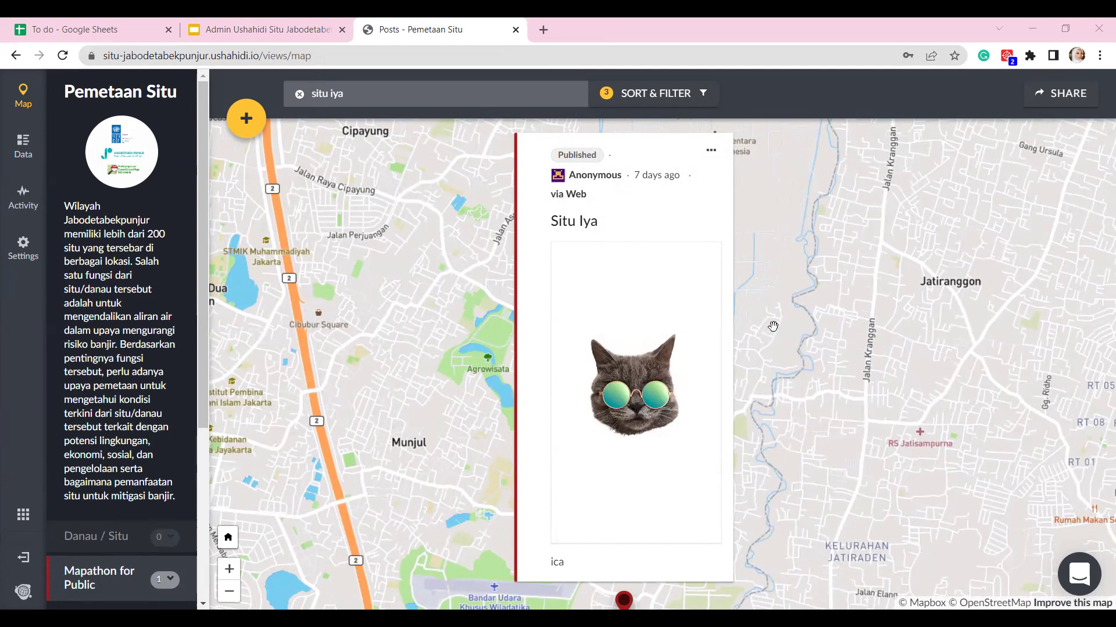
scroll(773, 336, "down", 6)
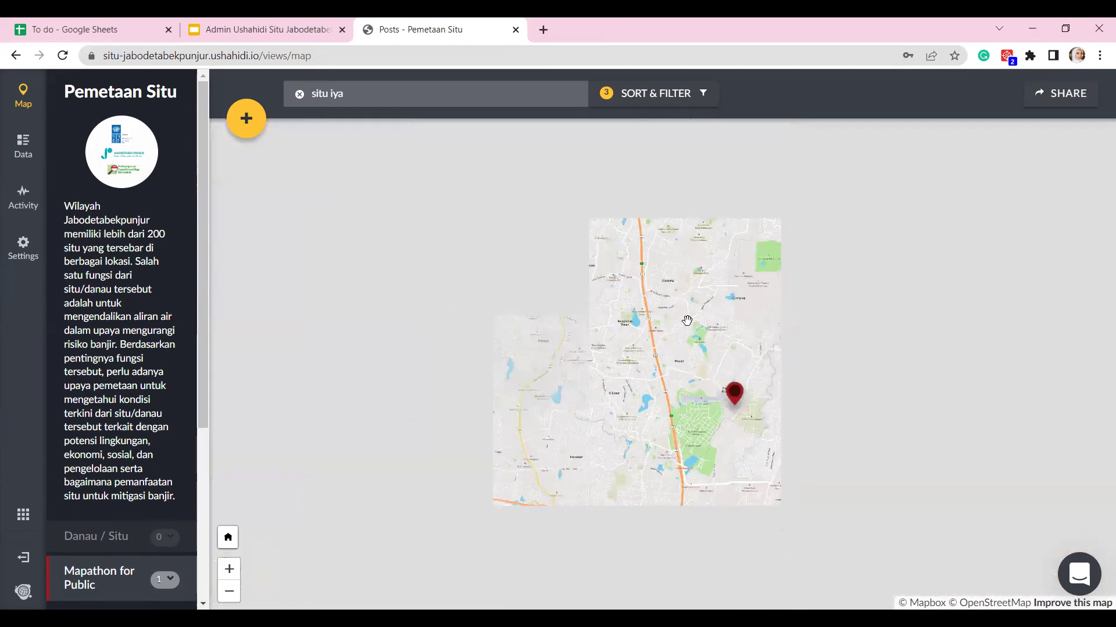
scroll(709, 319, "down", 3)
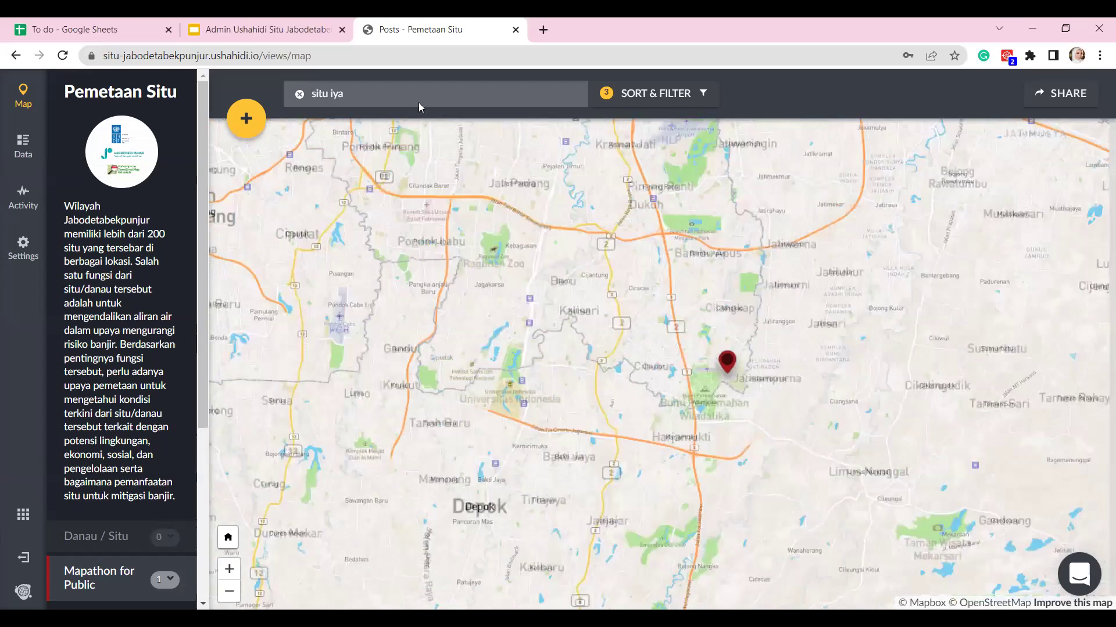
Step: Clear the situ iya search and restore the default sort and filter settings for the map
left_click(300, 94)
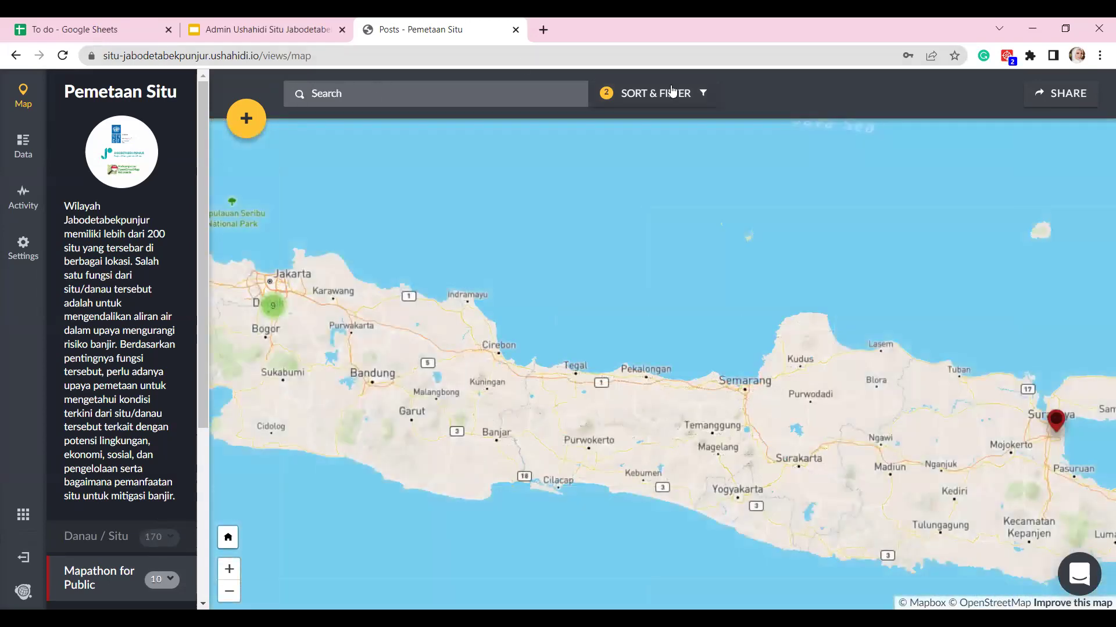
left_click(655, 93)
scroll(854, 433, "down", 6)
scroll(854, 433, "down", 7)
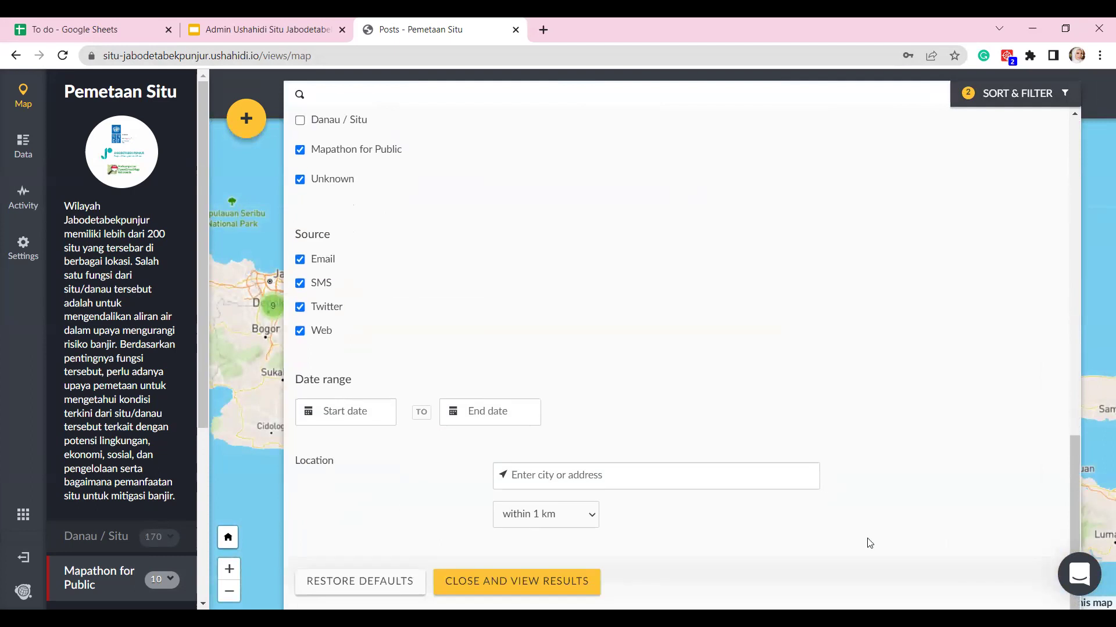
left_click(351, 583)
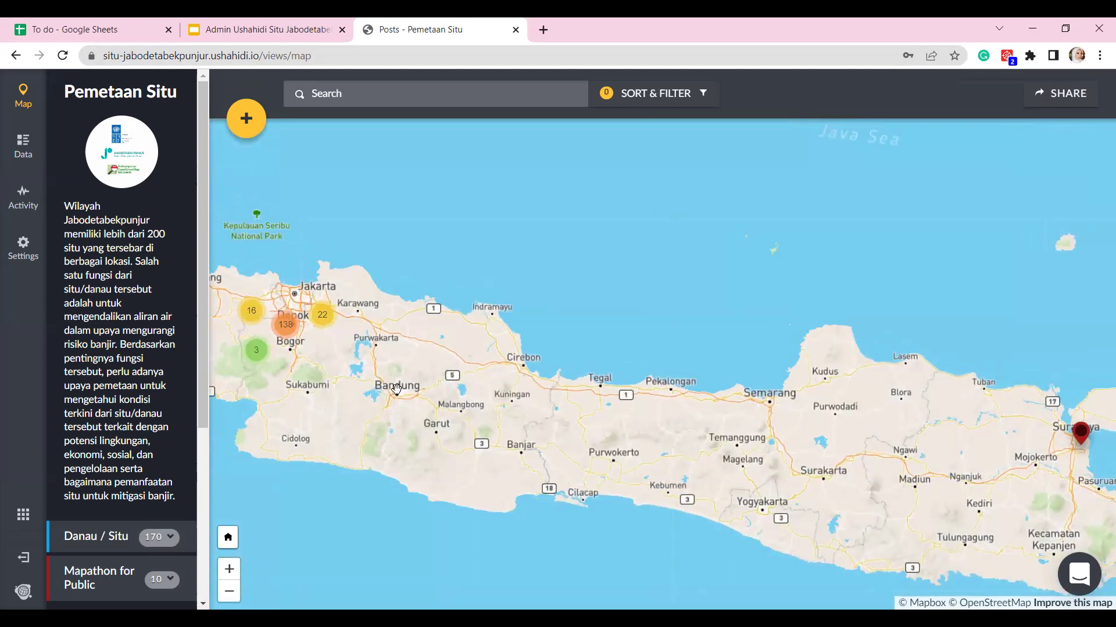
Step: Hide the Danau / Situ survey posts on the map, keeping only the Mapathon for Public posts
left_click_drag(396, 389, 506, 367)
left_click_drag(668, 362, 623, 365)
left_click_drag(932, 411, 902, 402)
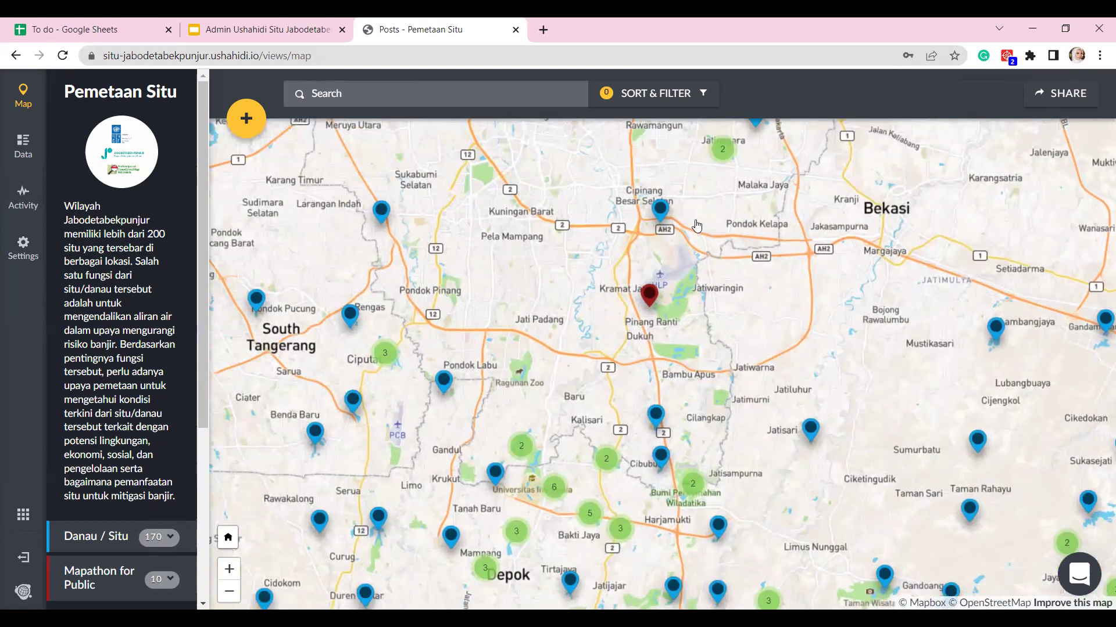
scroll(688, 222, "up", 3)
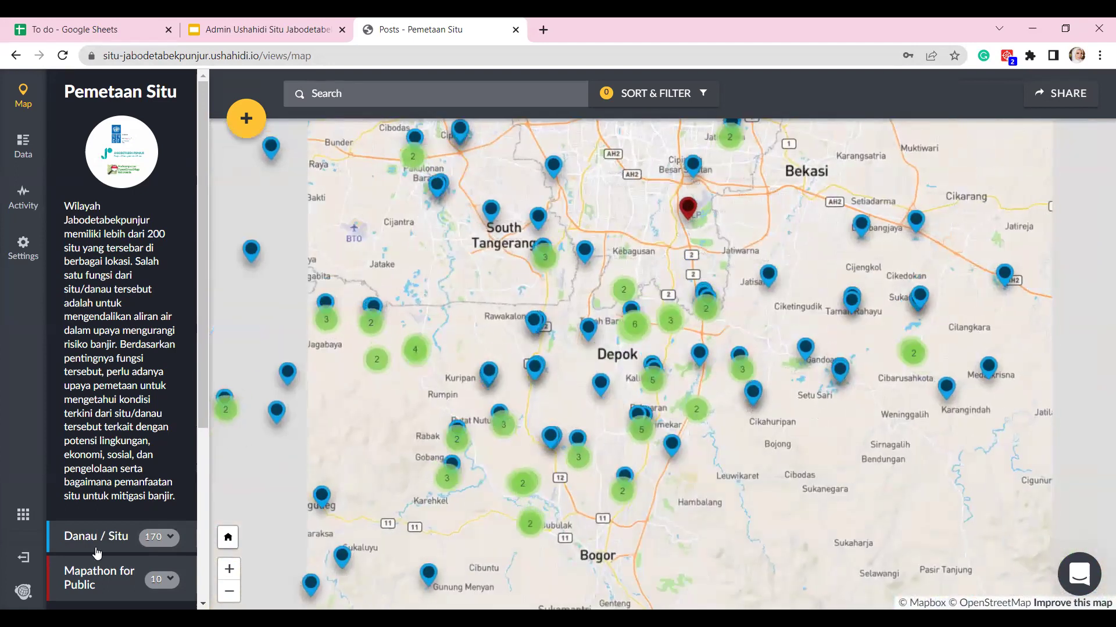
scroll(90, 515, "down", 1)
scroll(89, 516, "down", 3)
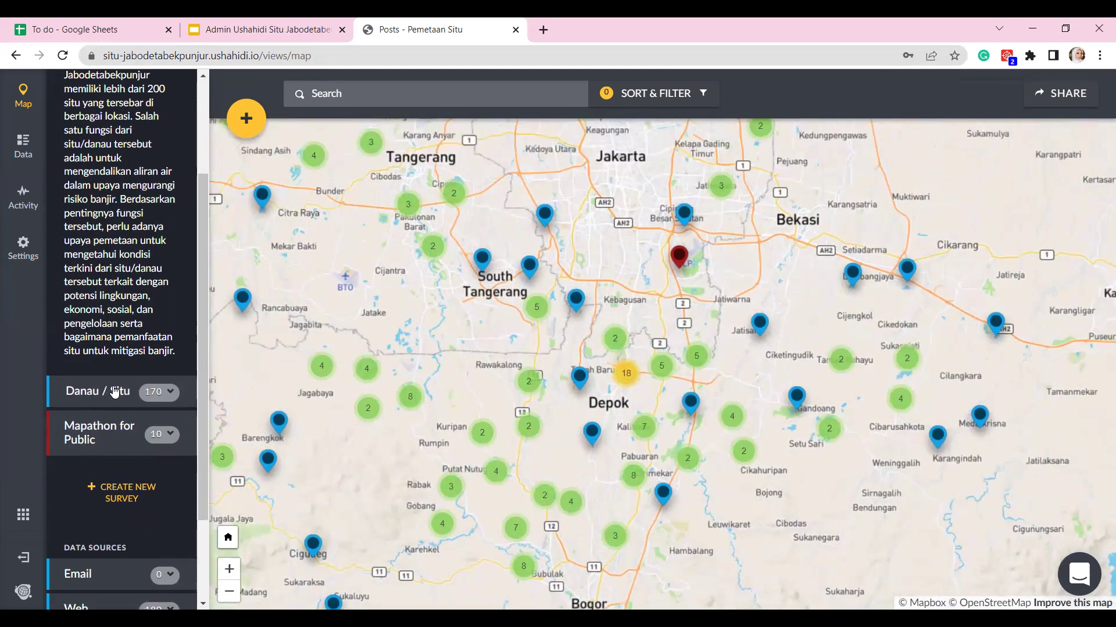
left_click(86, 395)
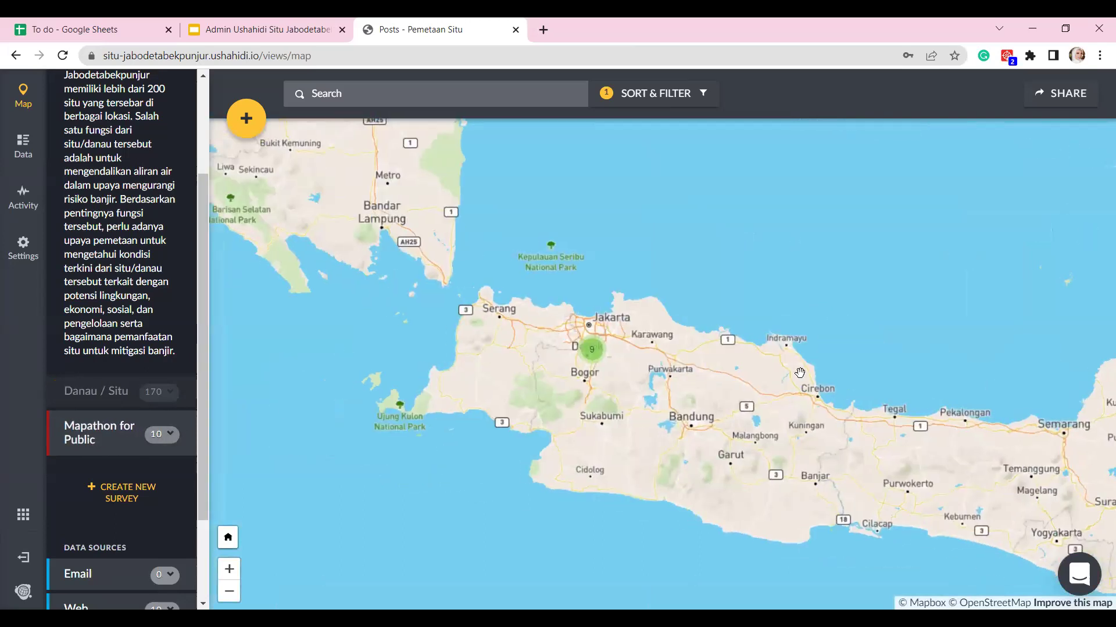
Step: Open the cacicu post from its map marker beside Halim Golf Course, view its card and close it
left_click(592, 350)
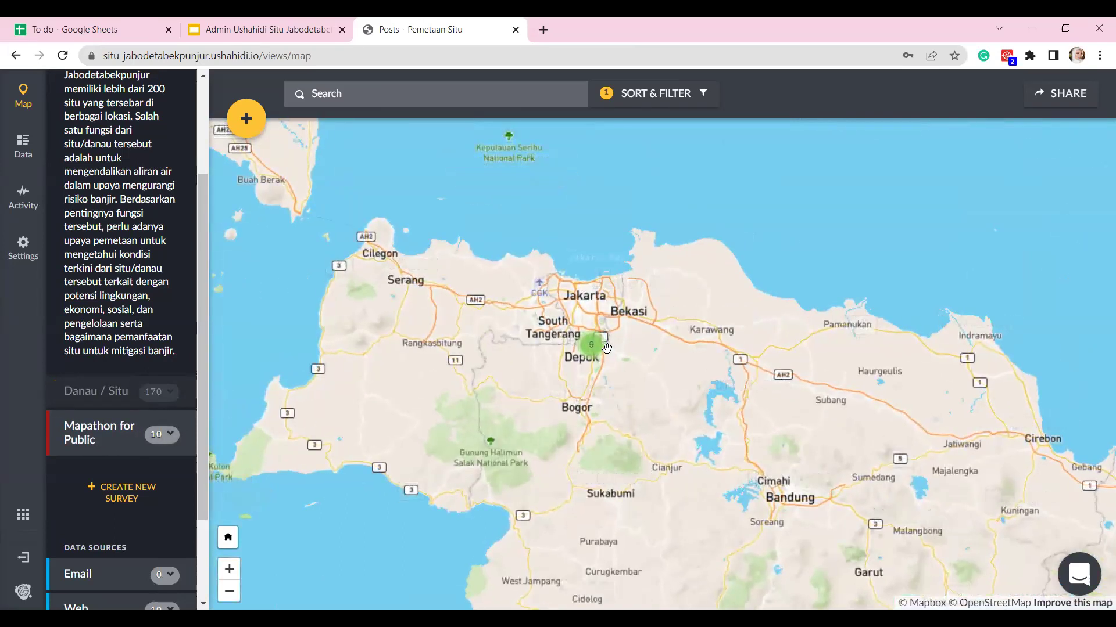
scroll(610, 352, "up", 3)
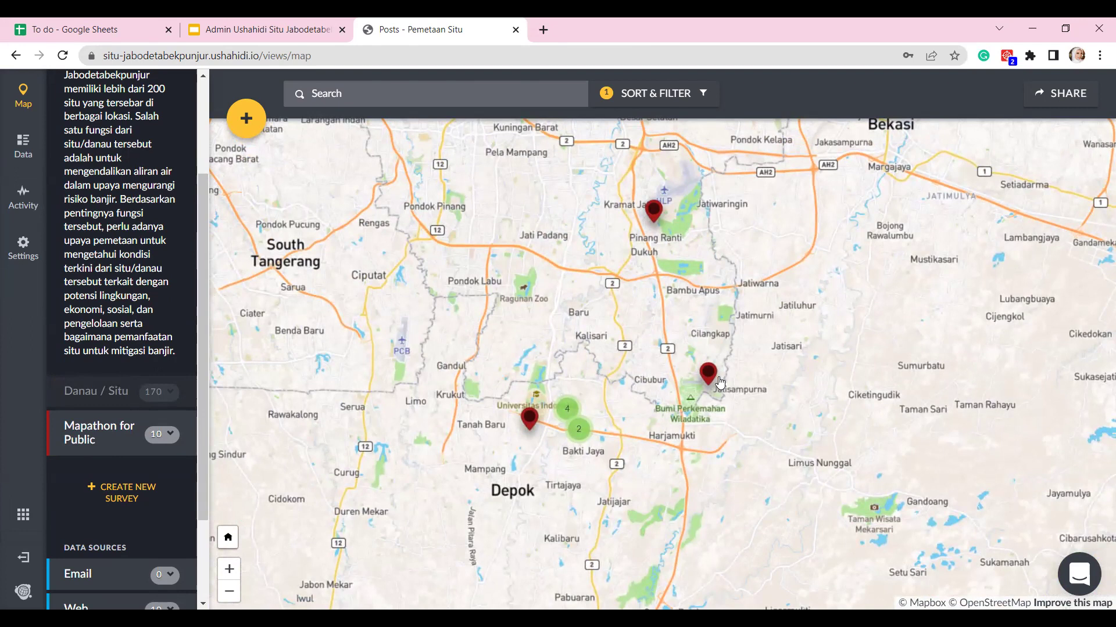
scroll(707, 318, "up", 3)
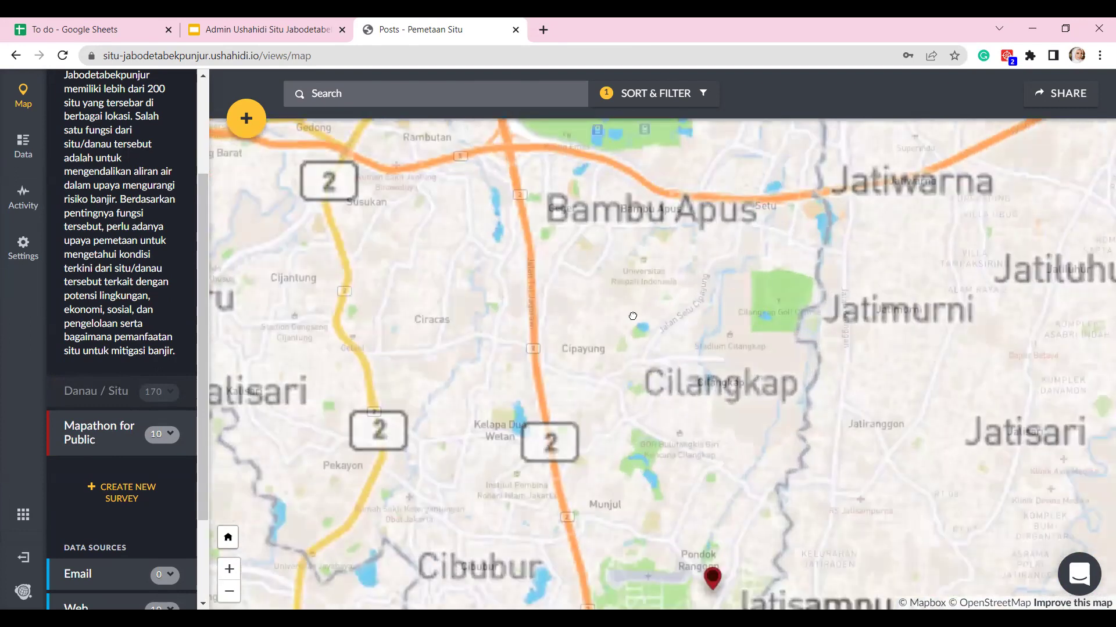
left_click_drag(567, 158, 628, 281)
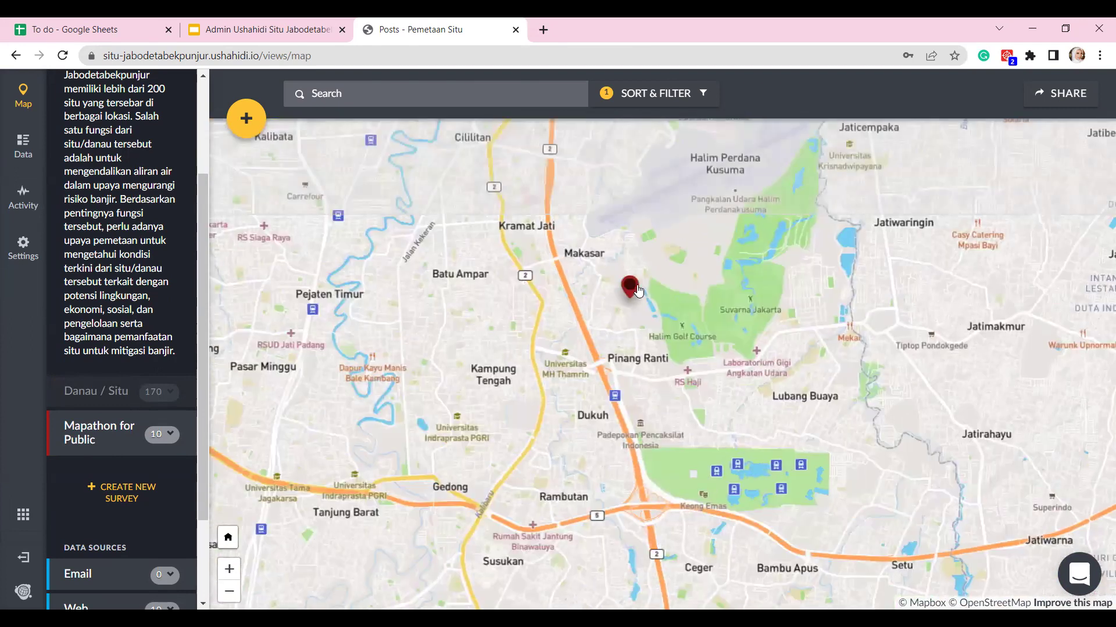
left_click(629, 287)
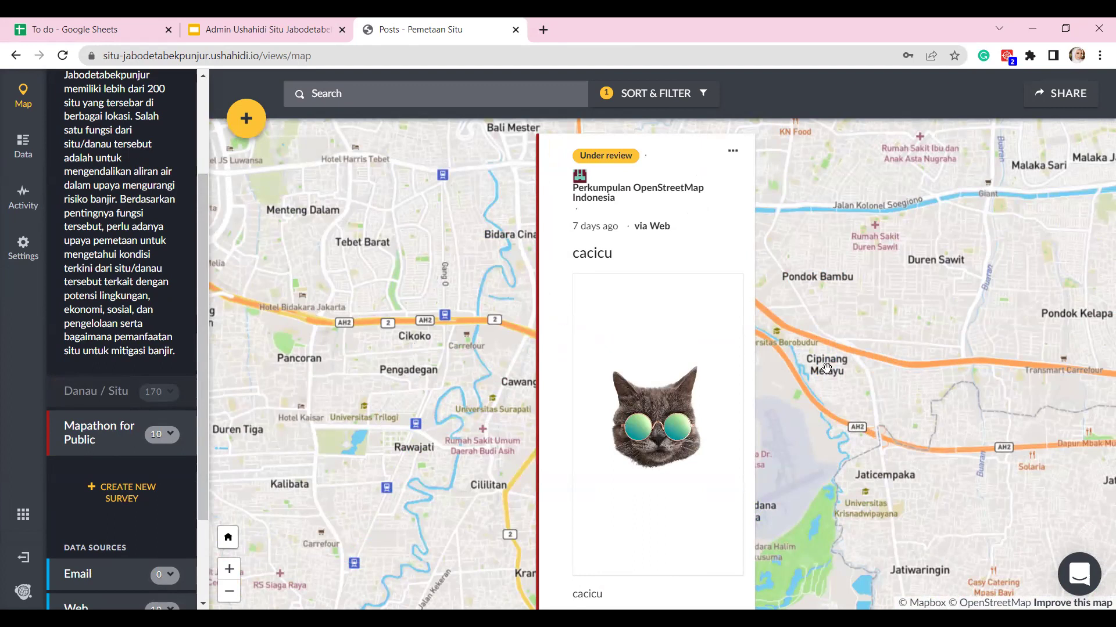
left_click_drag(854, 346, 860, 333)
left_click_drag(855, 339, 842, 386)
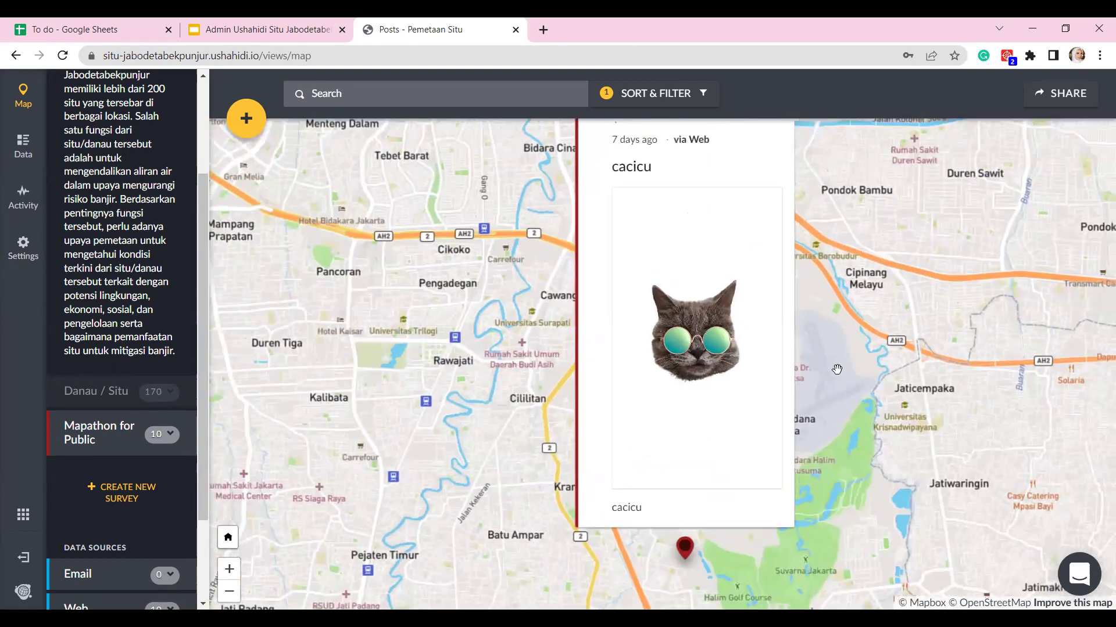
left_click(834, 356)
Step: Examine how the Mapathon for Public markers are distributed between Jakarta and Depok
scroll(656, 360, "down", 1)
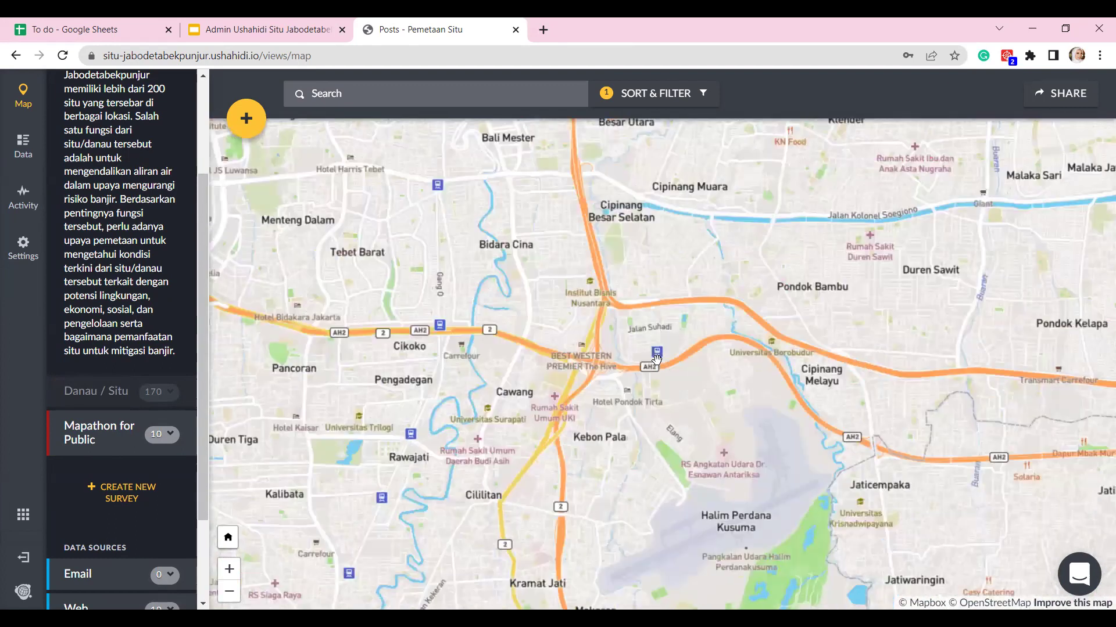
scroll(579, 354, "down", 2)
scroll(673, 429, "down", 2)
scroll(726, 378, "down", 2)
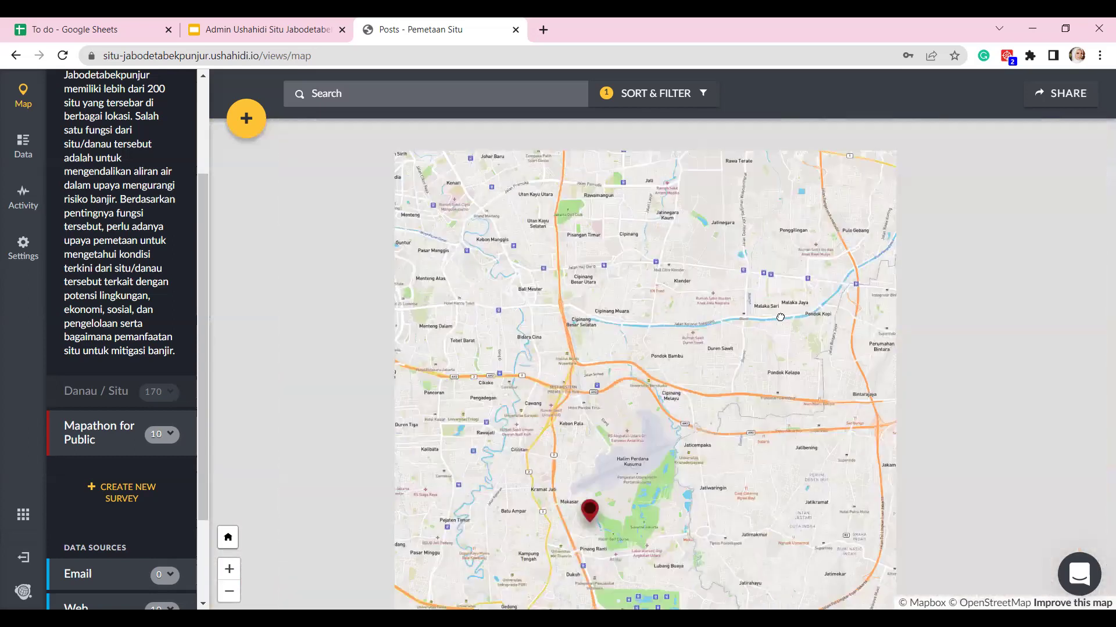
key("Down")
key("Left")
key("Down")
key("Left")
key("Down")
key("Left")
key("Down")
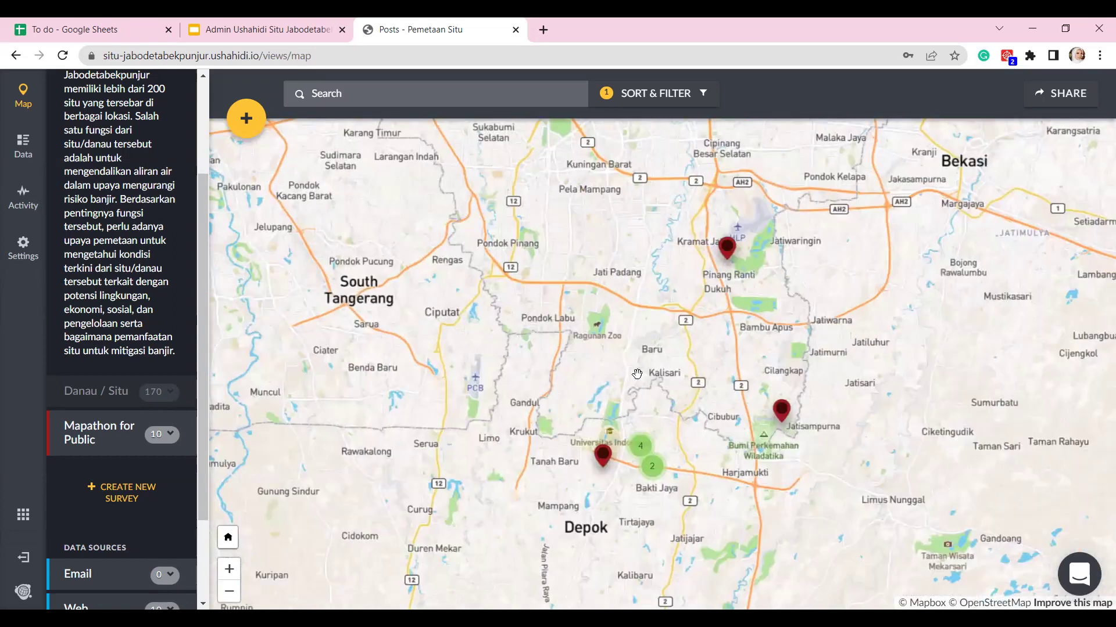
key("Right")
key("Up")
key("Right")
key("Up")
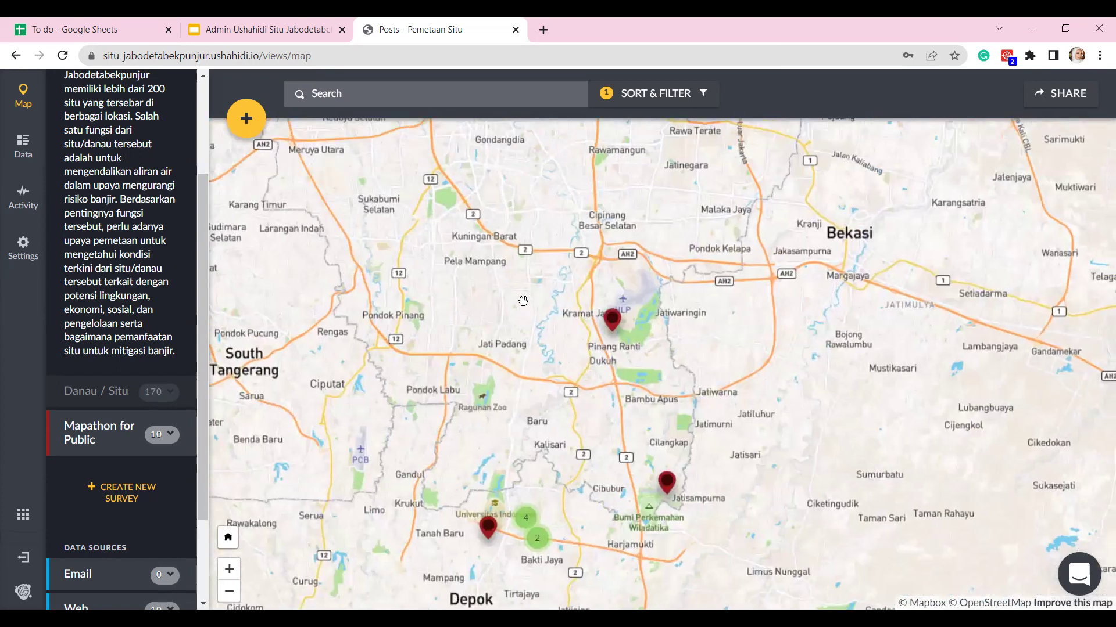
key("Up")
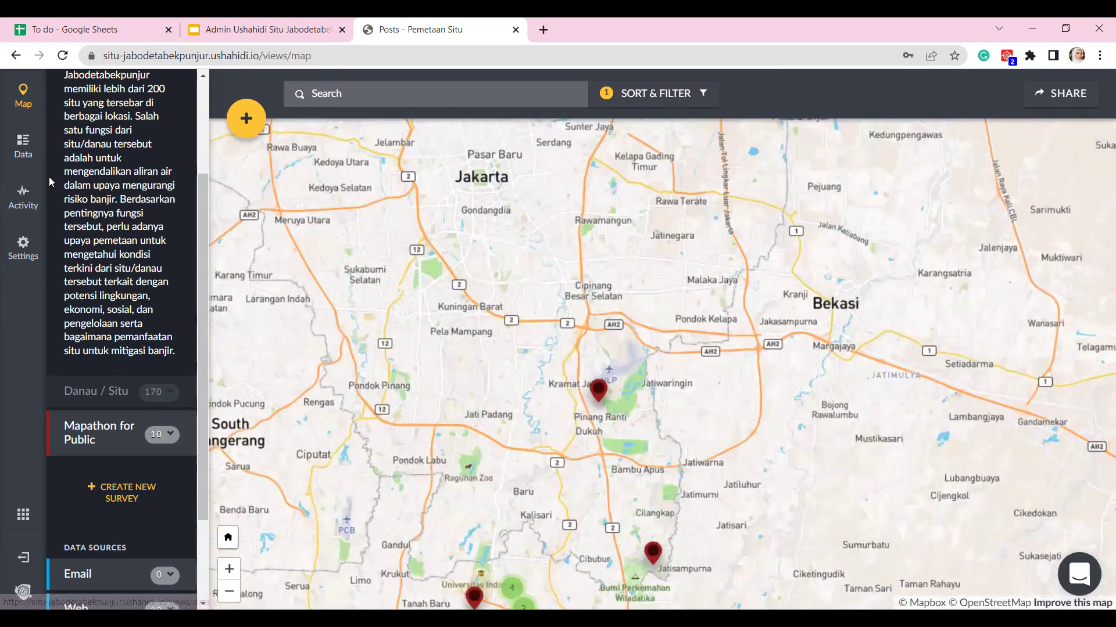
Step: Show the Danau / Situ survey posts again and switch to the data view
left_click(23, 146)
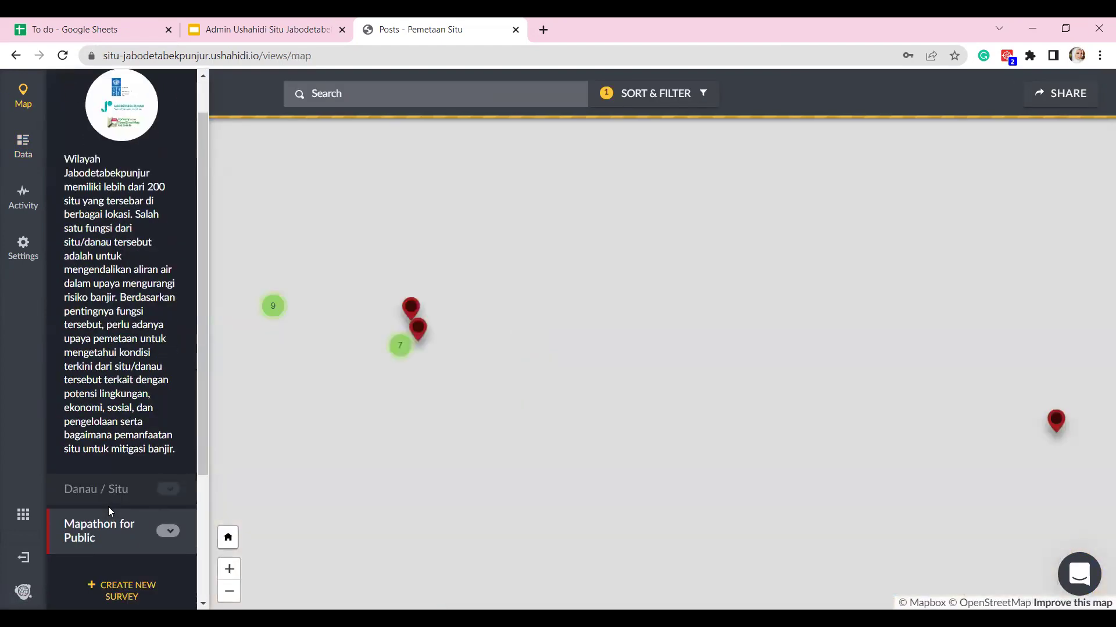
left_click(63, 390)
left_click(63, 390)
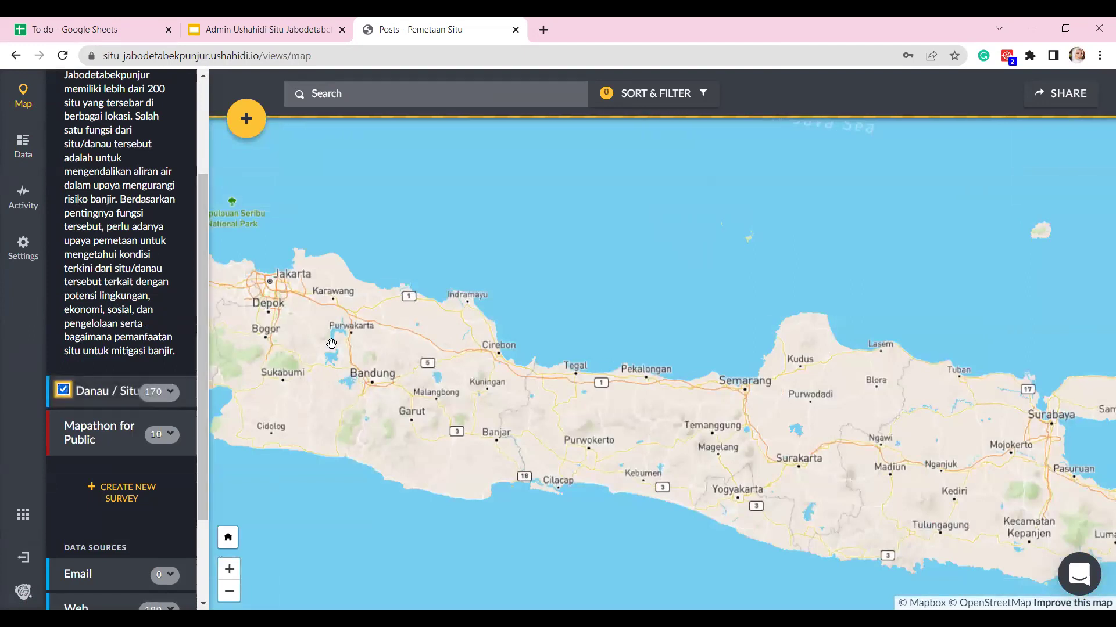
left_click(24, 146)
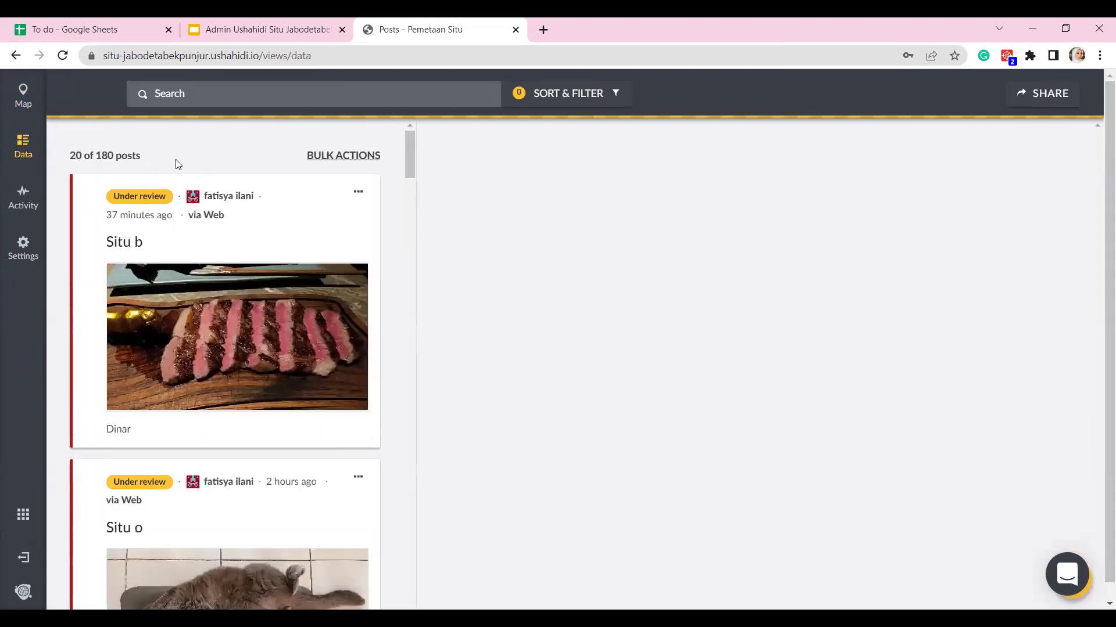
Step: Browse the post list in the data view, checking each post's status, author and title
scroll(326, 296, "down", 15)
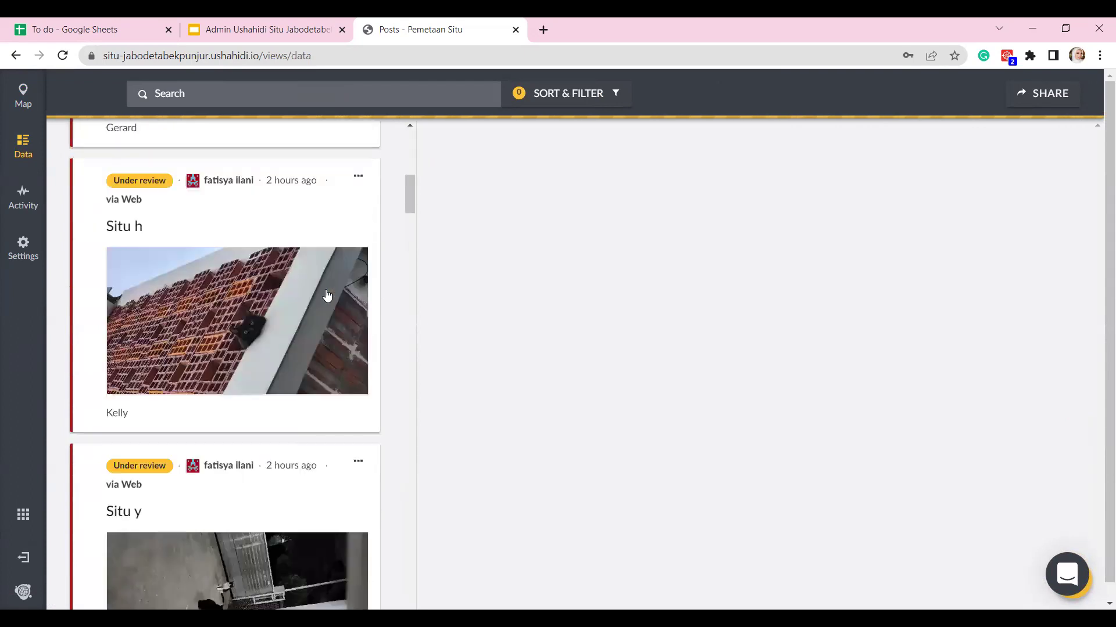
scroll(328, 294, "down", 20)
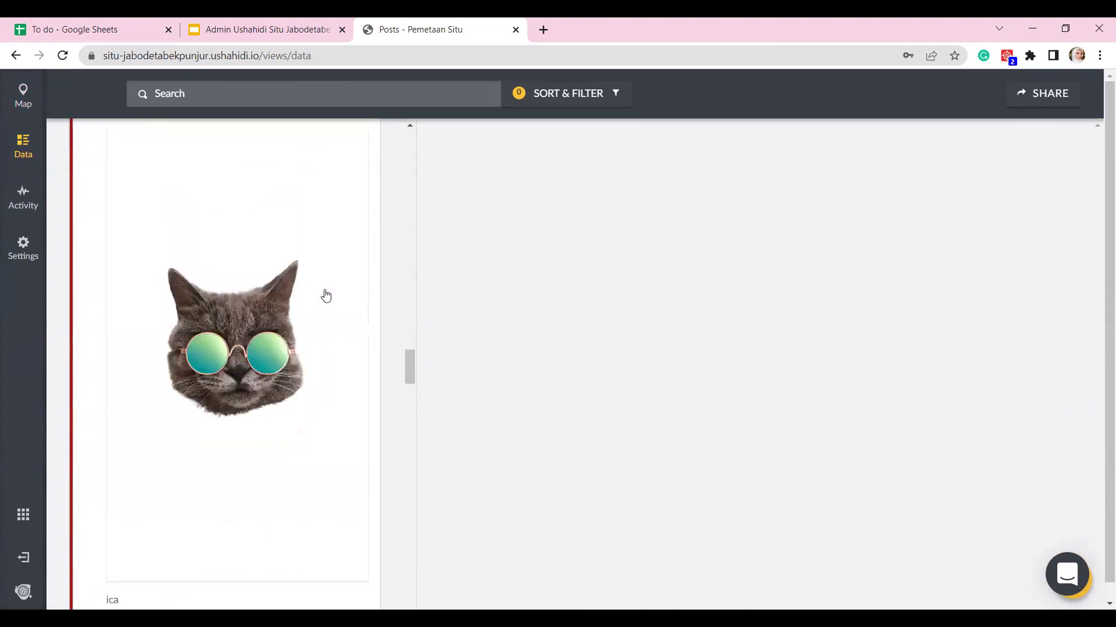
scroll(326, 297, "down", 3)
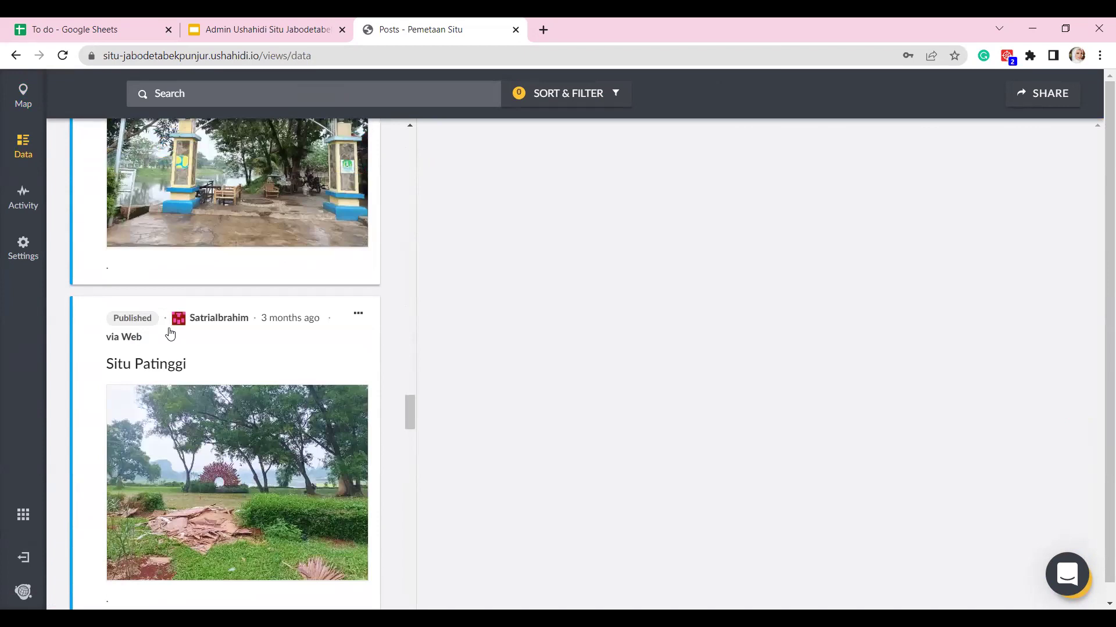
scroll(190, 344, "down", 6)
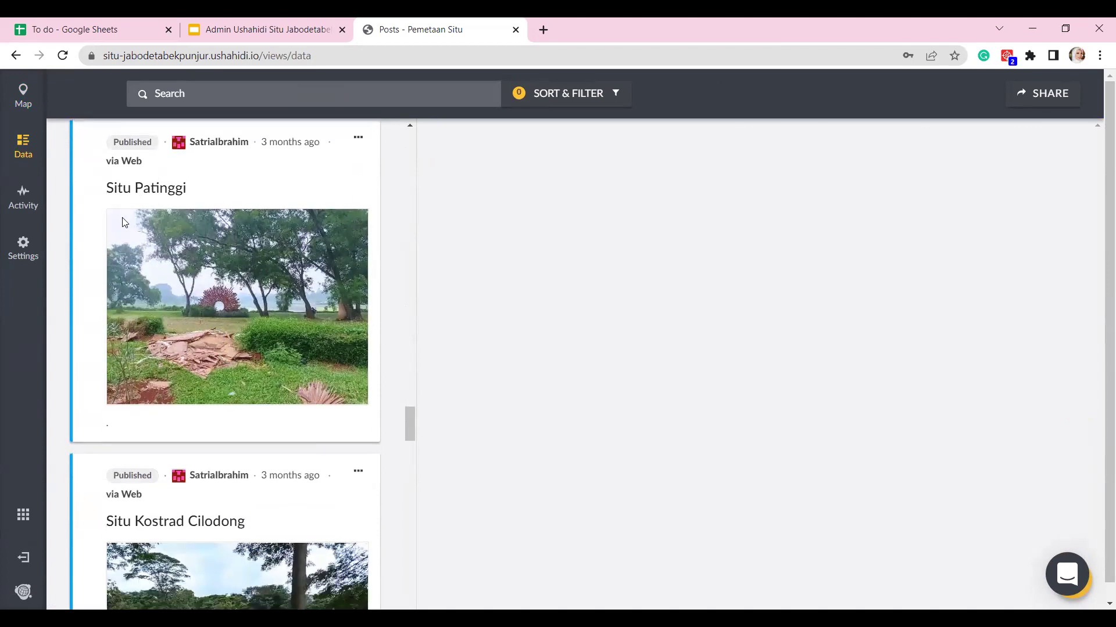
scroll(221, 395, "down", 10)
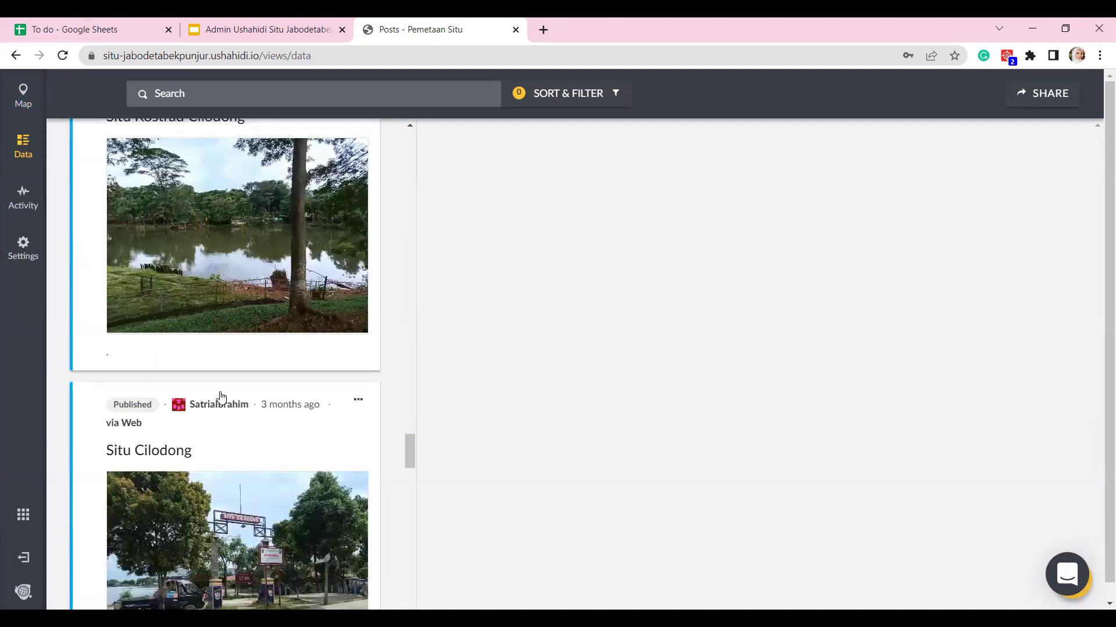
scroll(221, 397, "up", 8)
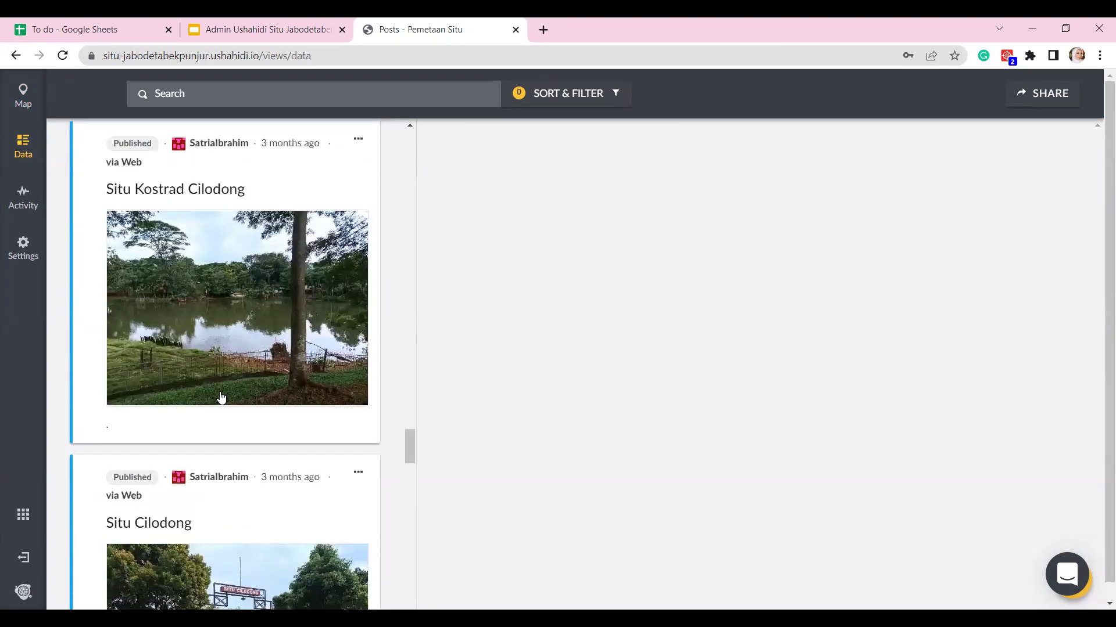
scroll(222, 396, "up", 5)
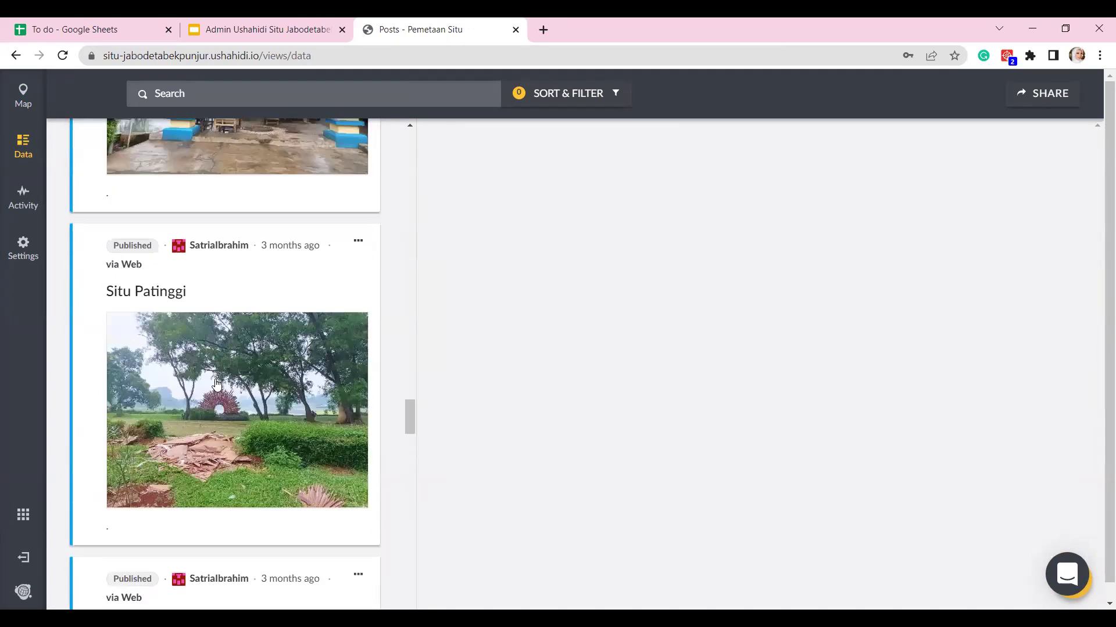
Step: Filter the post list to leave out Published posts and keep only those with the Under review status
left_click(579, 94)
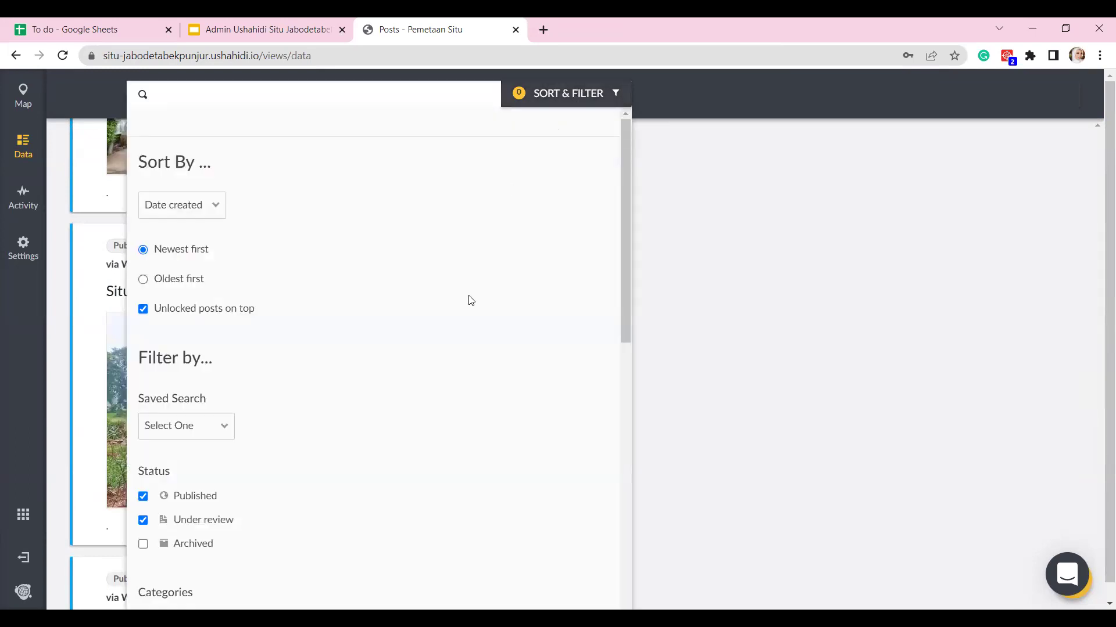
scroll(471, 301, "down", 2)
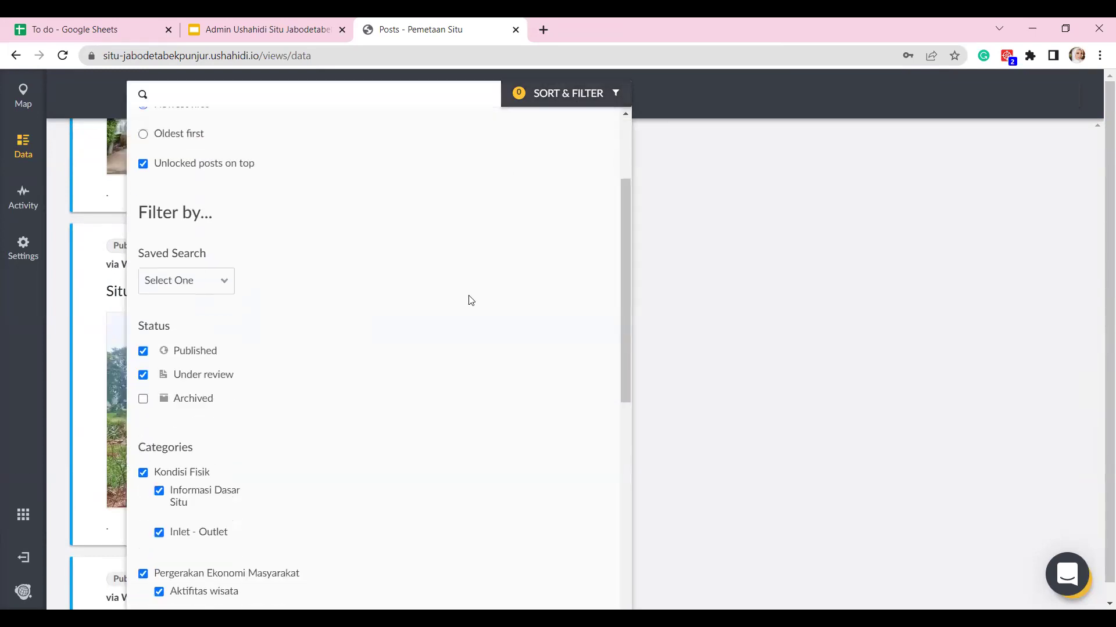
left_click(143, 352)
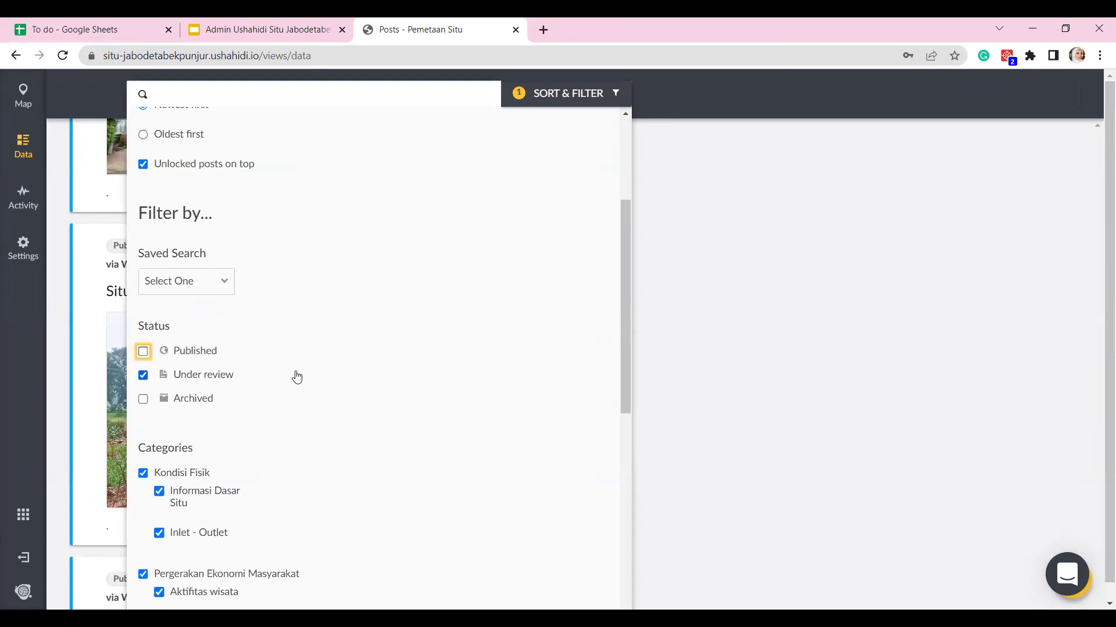
scroll(515, 363, "down", 9)
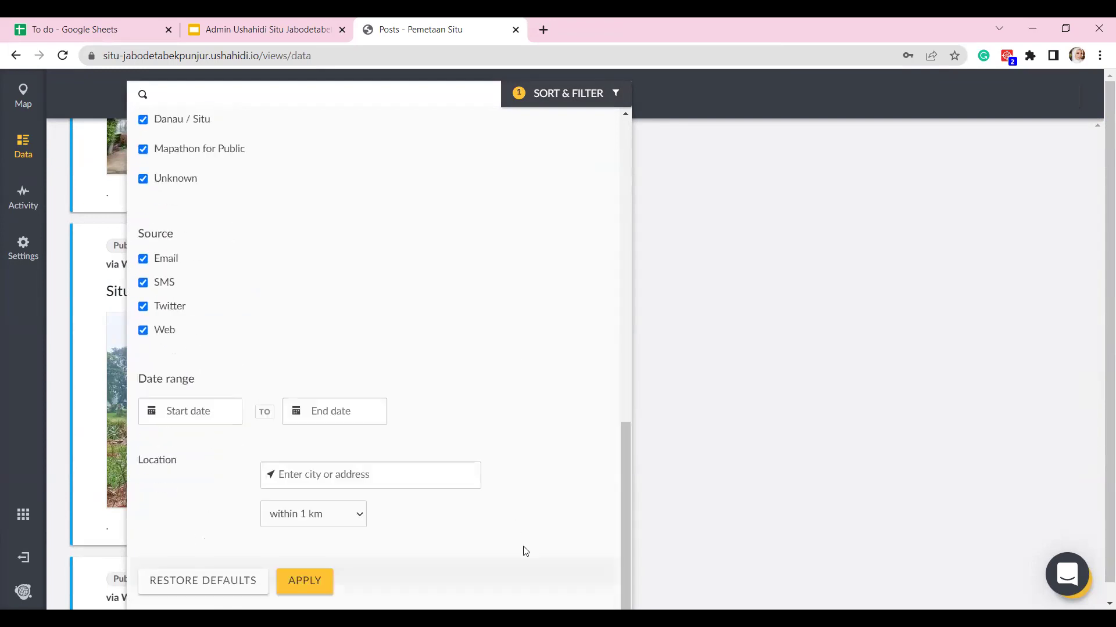
left_click(298, 580)
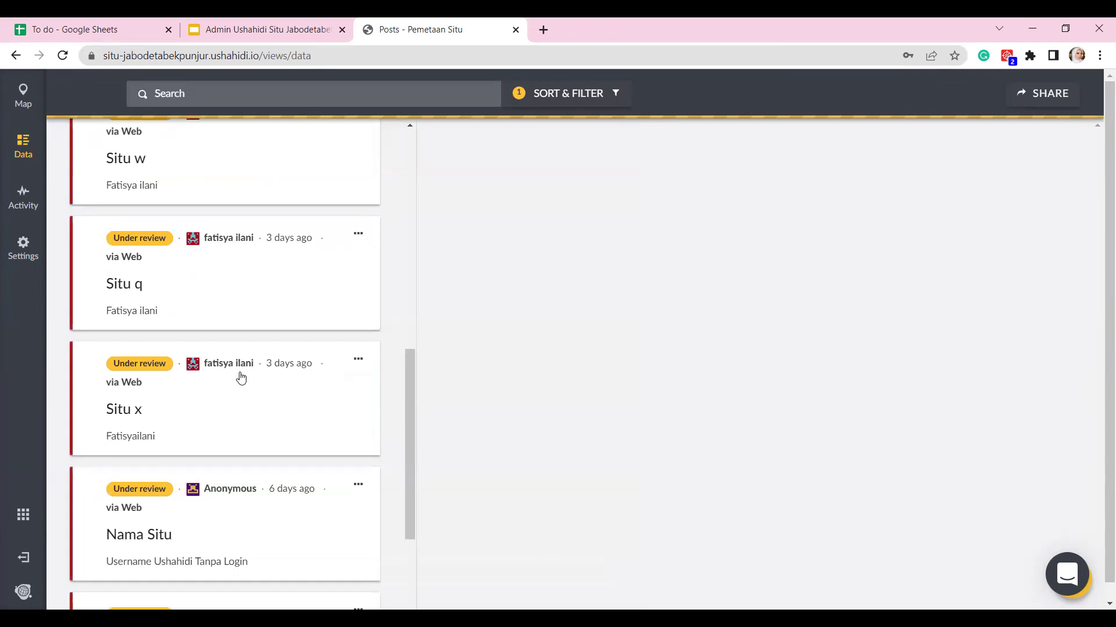
Step: Browse the filtered post list, checking the status, title and photo of each report awaiting review
scroll(264, 260, "up", 6)
scroll(232, 258, "up", 5)
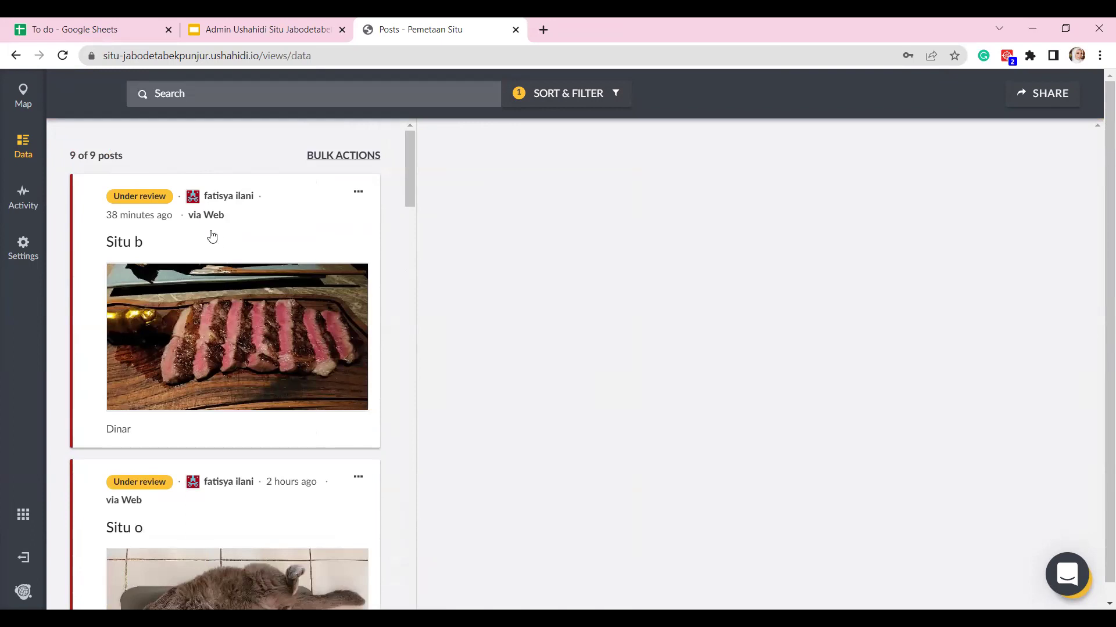
scroll(209, 245, "down", 15)
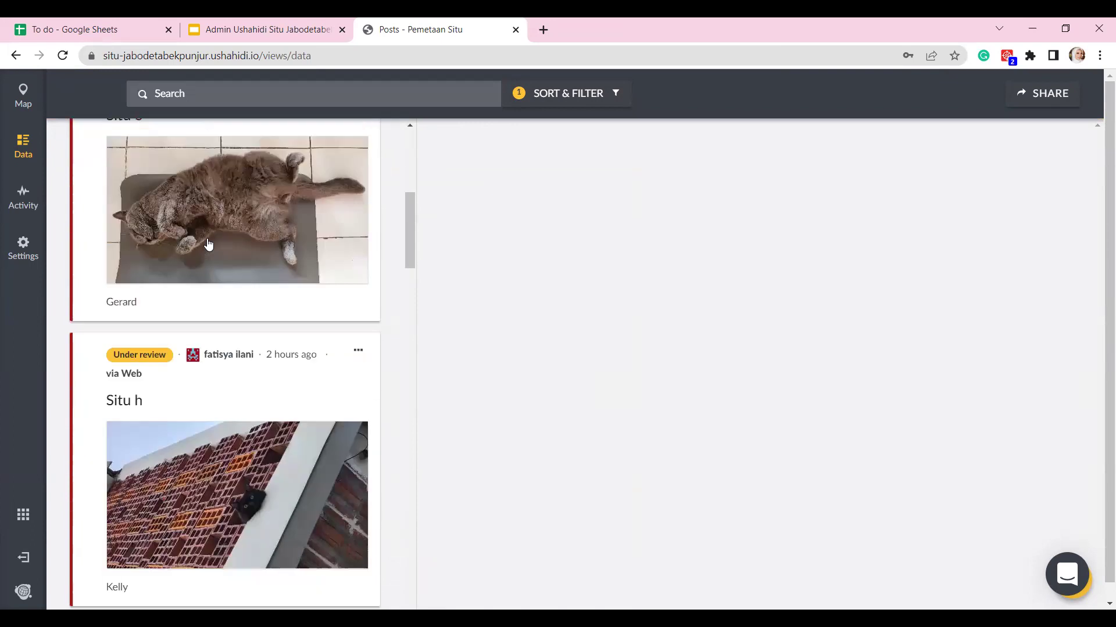
scroll(208, 244, "down", 20)
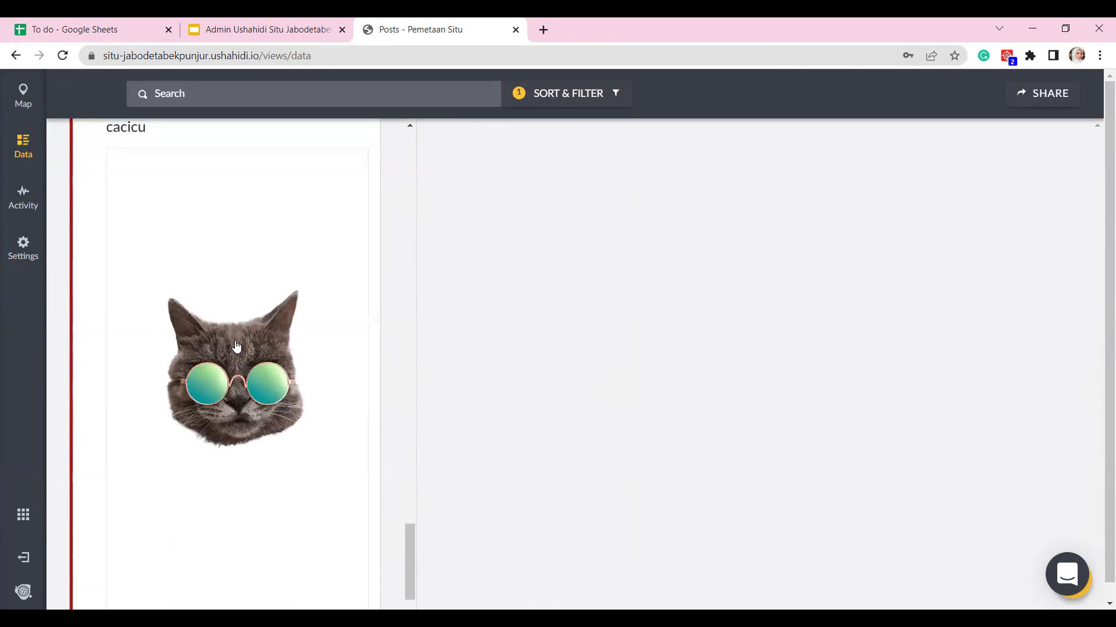
scroll(212, 370, "up", 15)
scroll(212, 370, "up", 20)
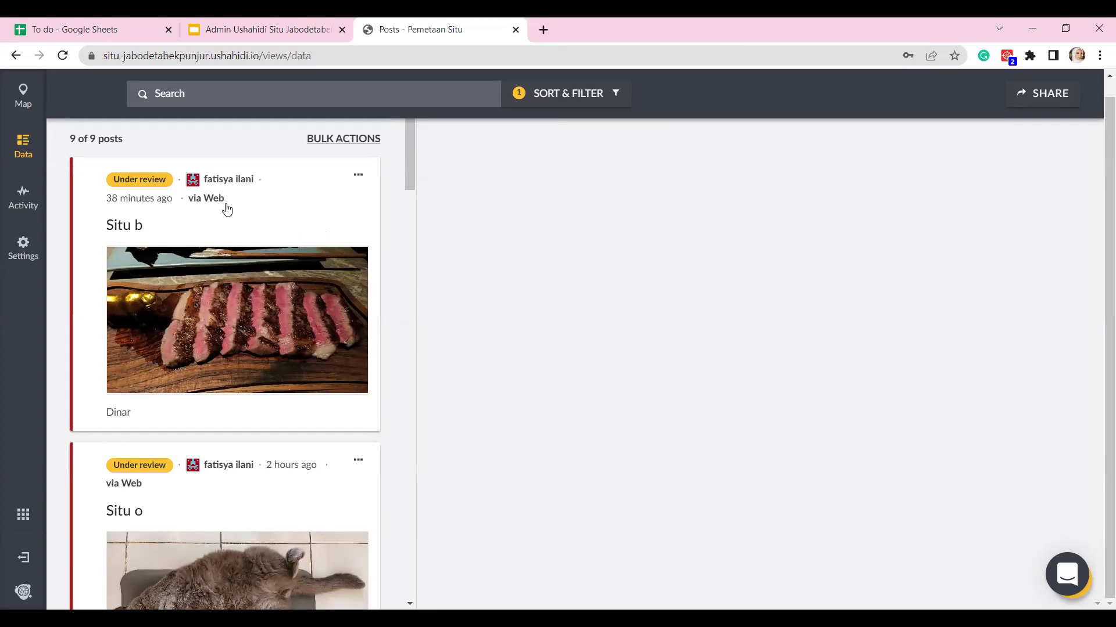
Step: Open the Situ o post and examine its answers and photos from K2. Alamat Situ through B1
left_click(254, 488)
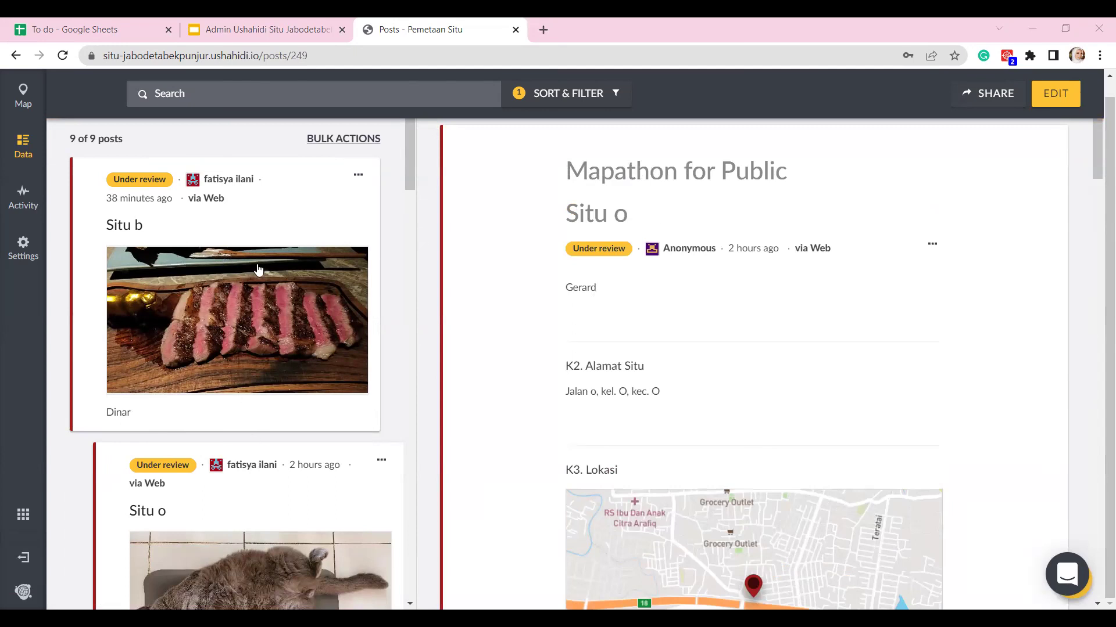
scroll(265, 360, "down", 3)
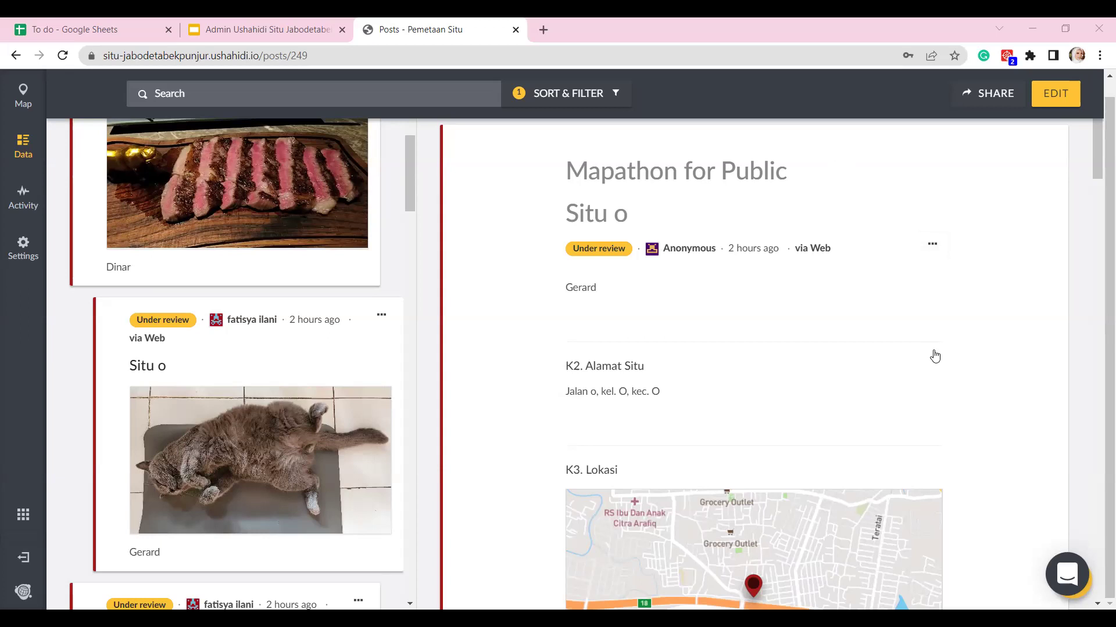
scroll(929, 349, "down", 1)
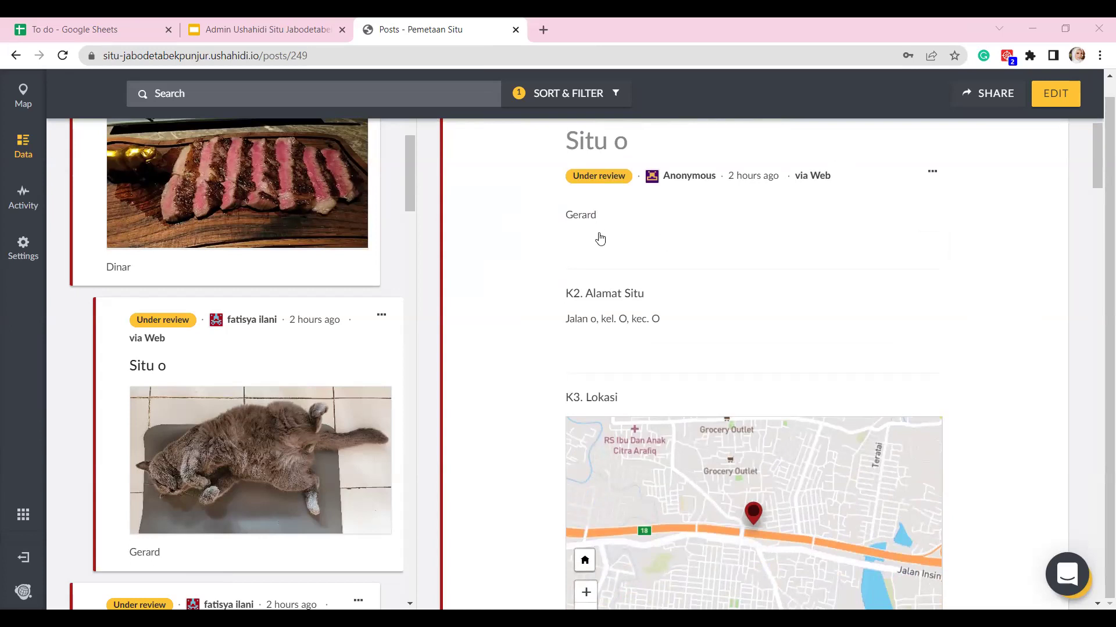
scroll(905, 286, "down", 1)
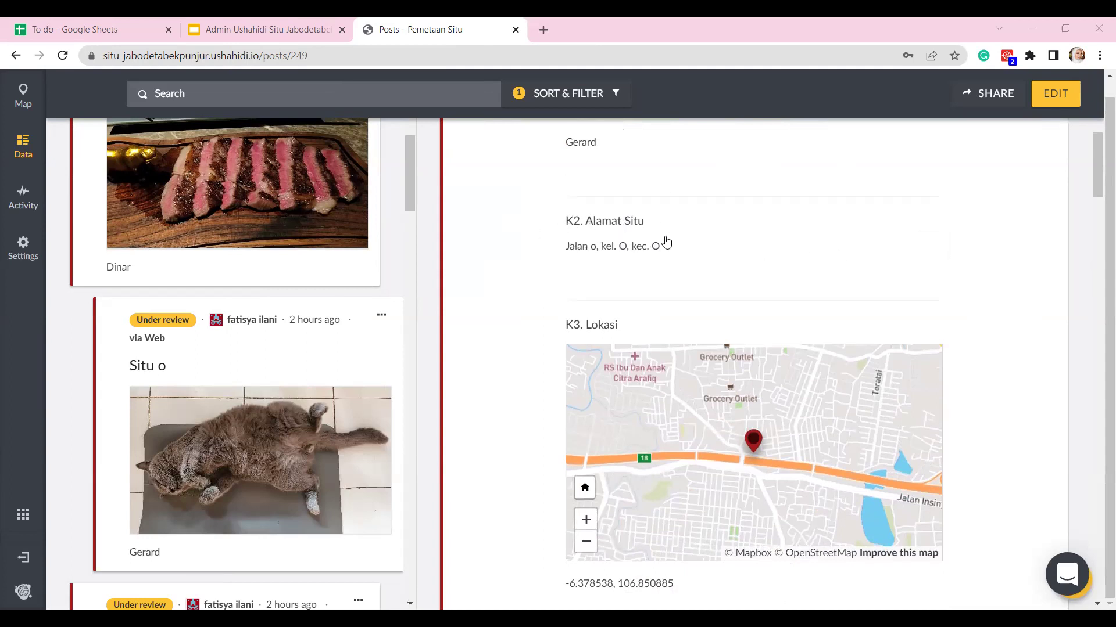
scroll(987, 276, "down", 3)
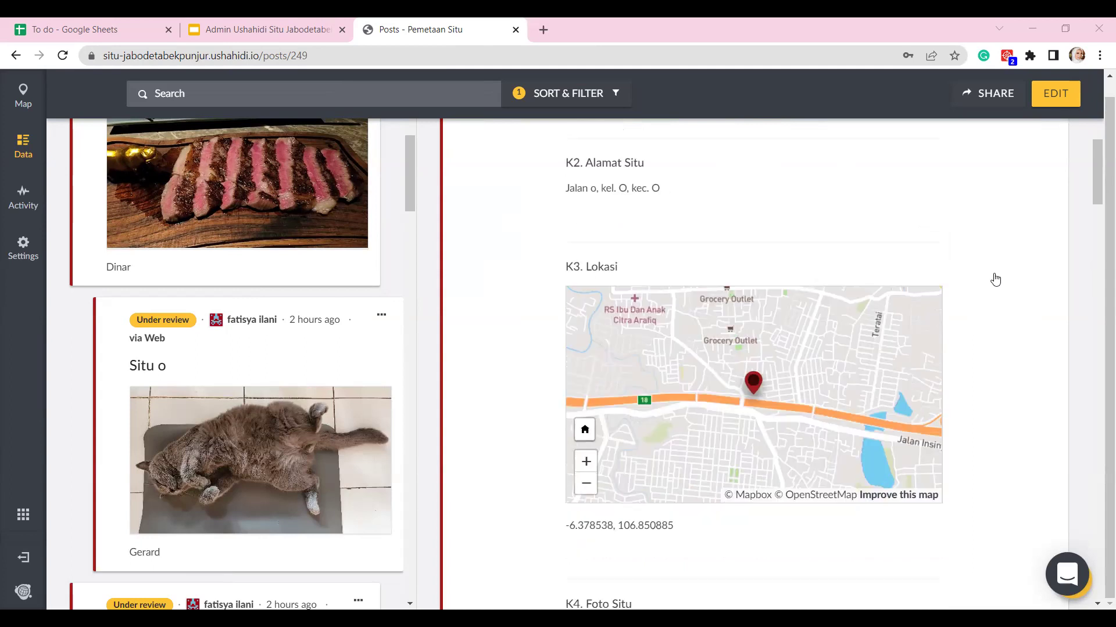
scroll(993, 375, "down", 6)
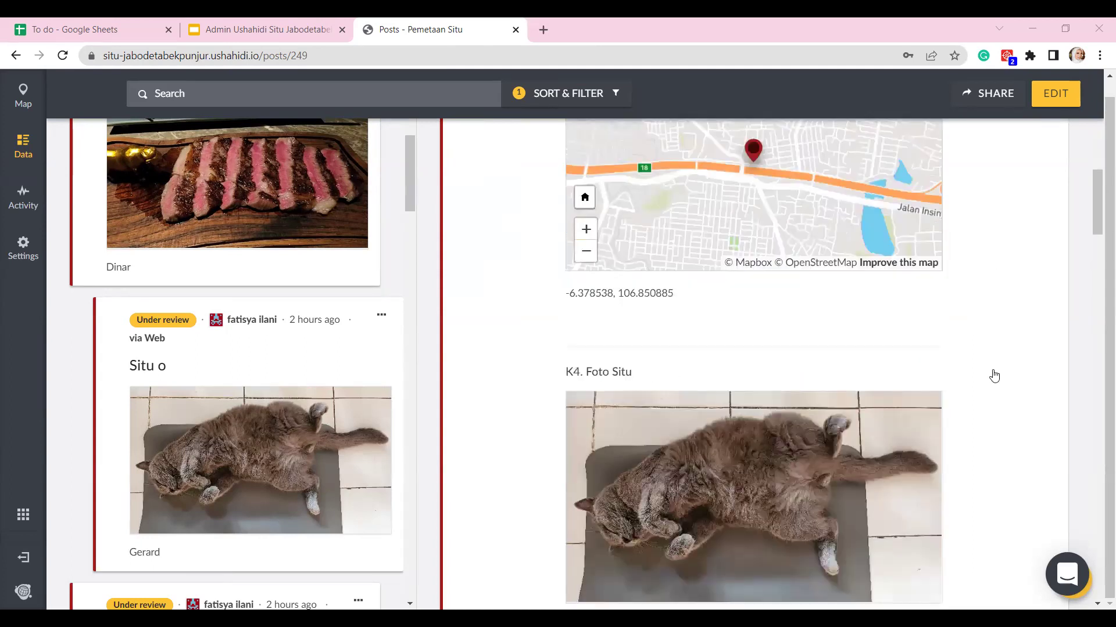
scroll(992, 374, "down", 3)
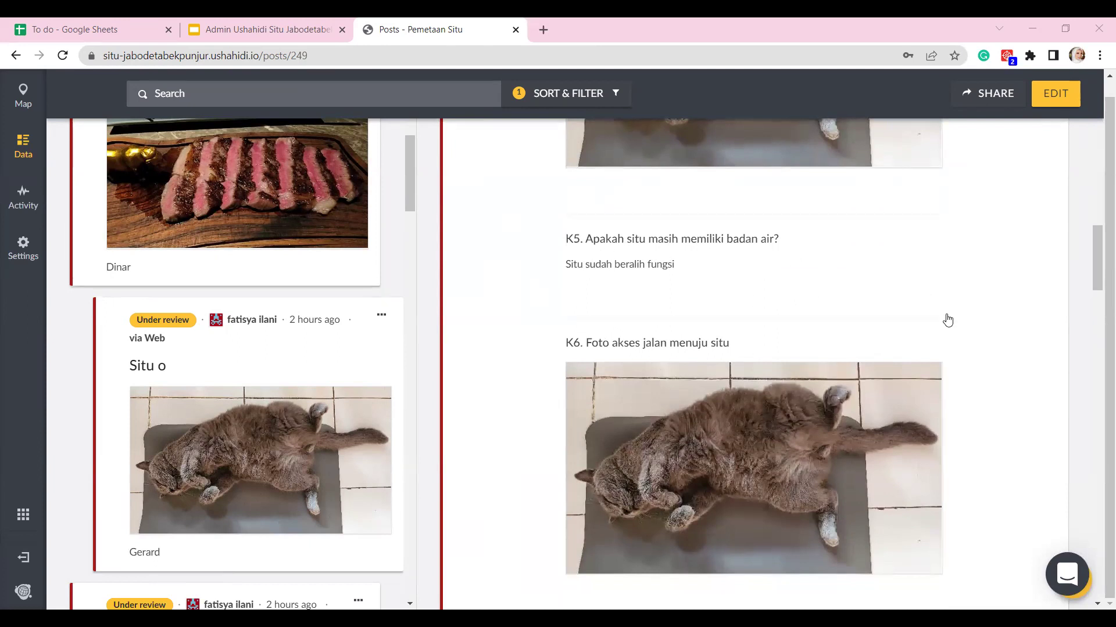
scroll(964, 320, "down", 1)
scroll(964, 320, "down", 15)
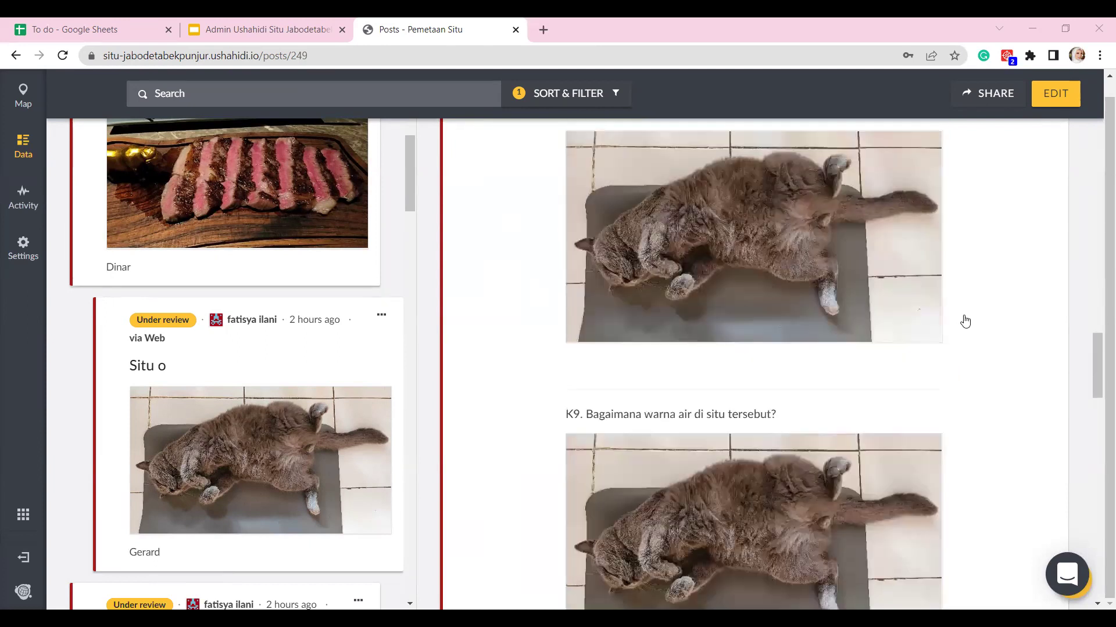
scroll(964, 321, "down", 5)
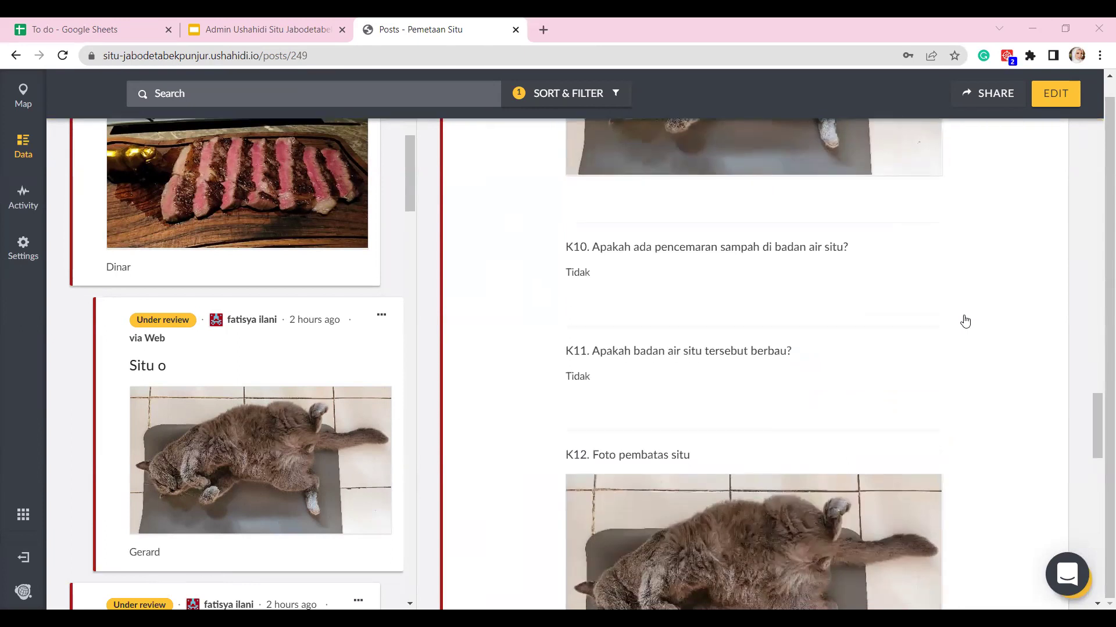
scroll(964, 320, "down", 11)
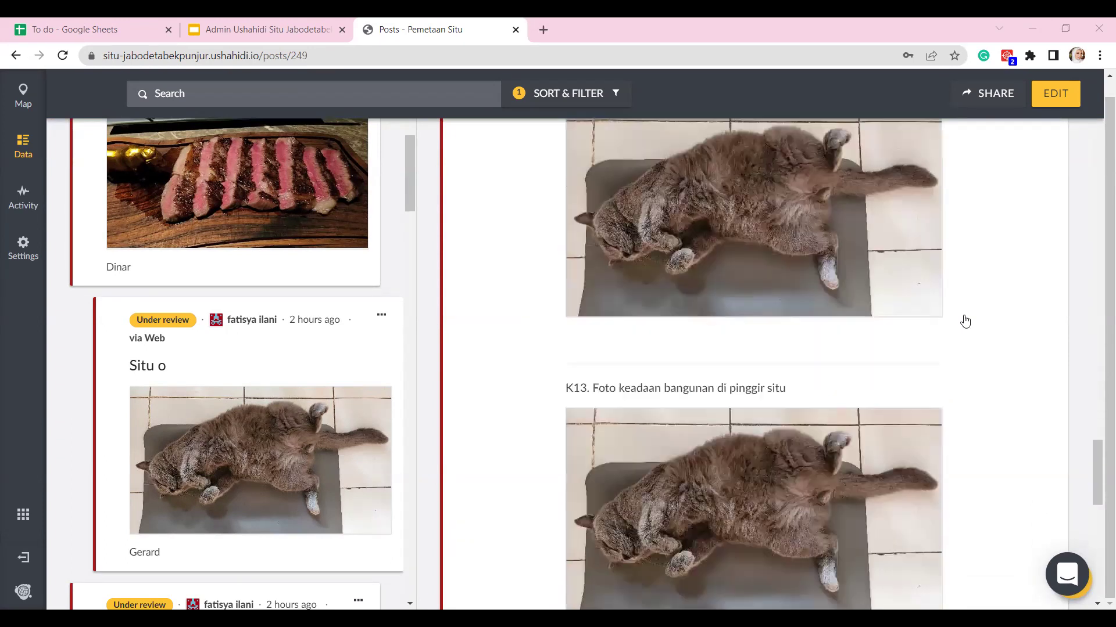
scroll(965, 321, "down", 6)
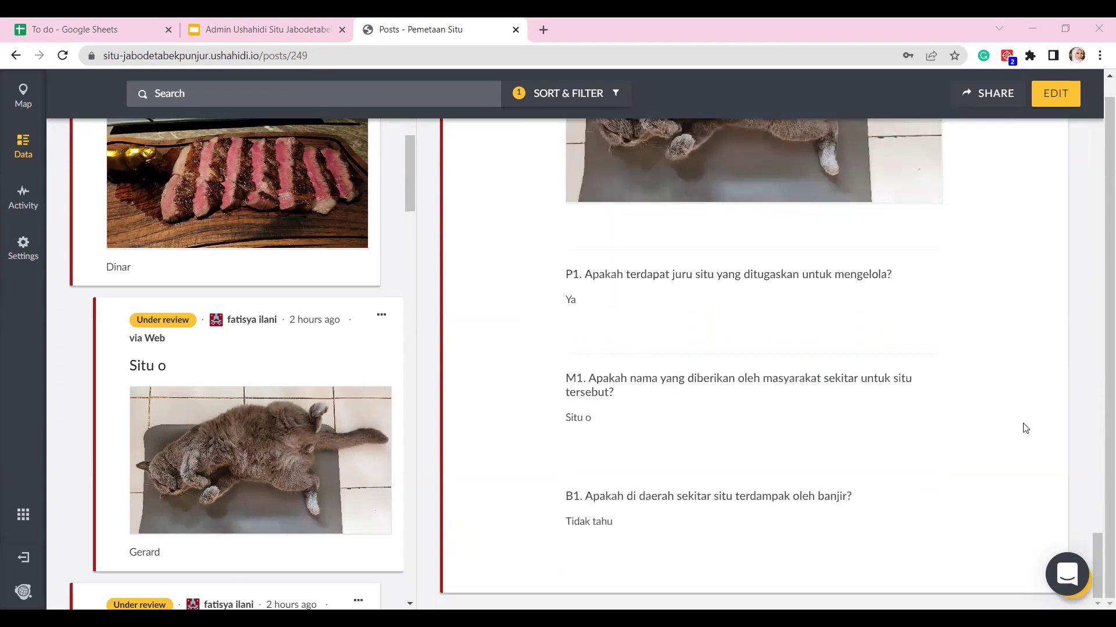
scroll(955, 402, "up", 17)
scroll(973, 328, "up", 20)
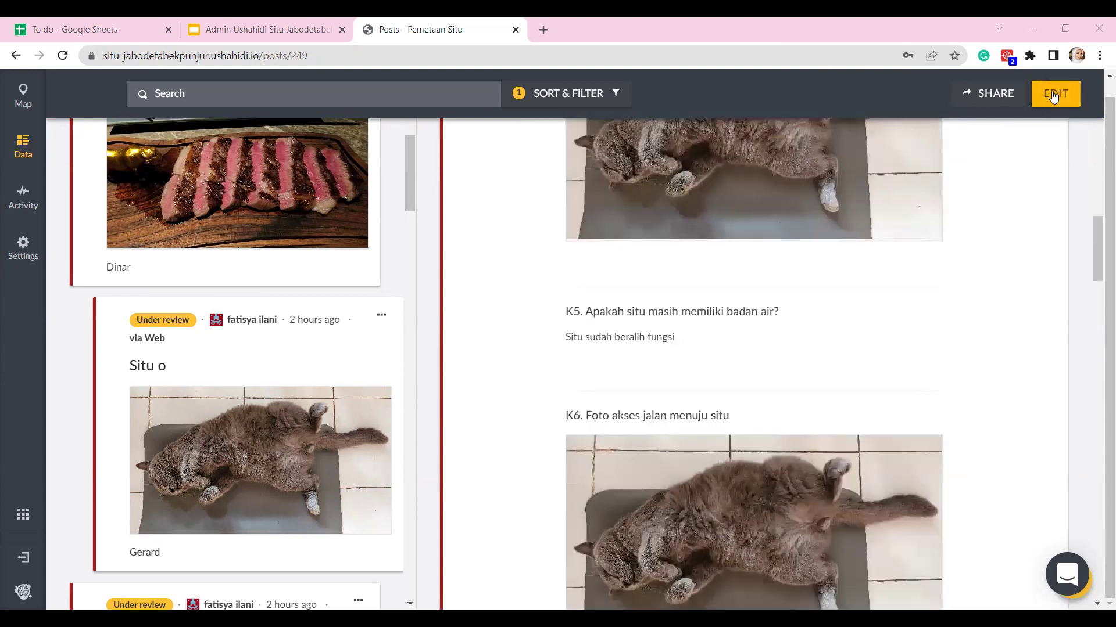
Step: Start editing the Situ o post and set K1. Nama Situ to Situ Olala
left_click(1051, 95)
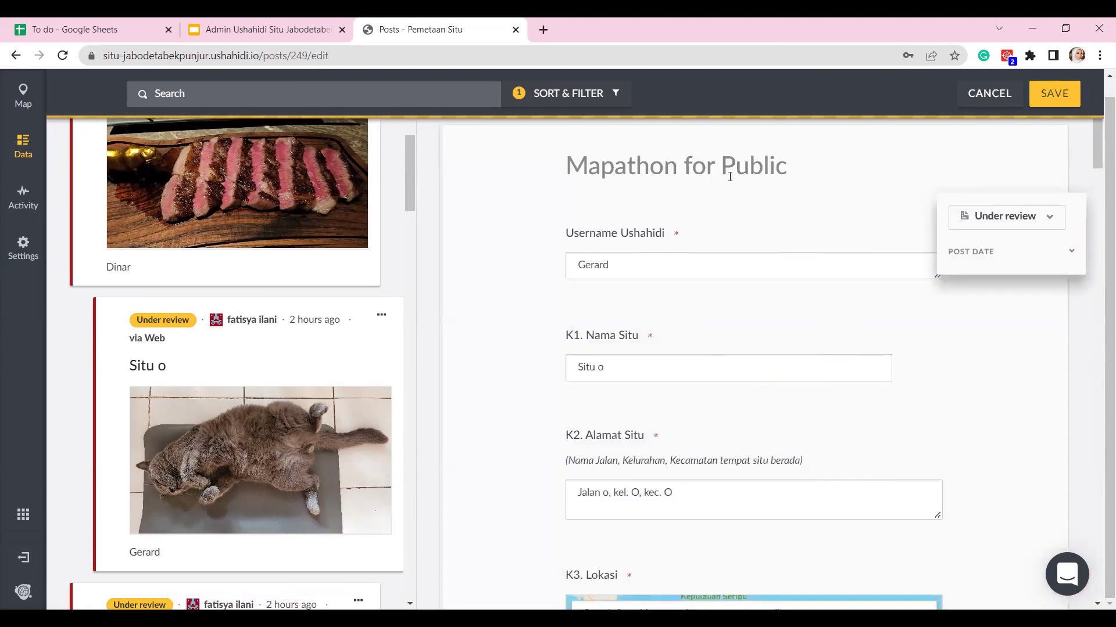
left_click(624, 379)
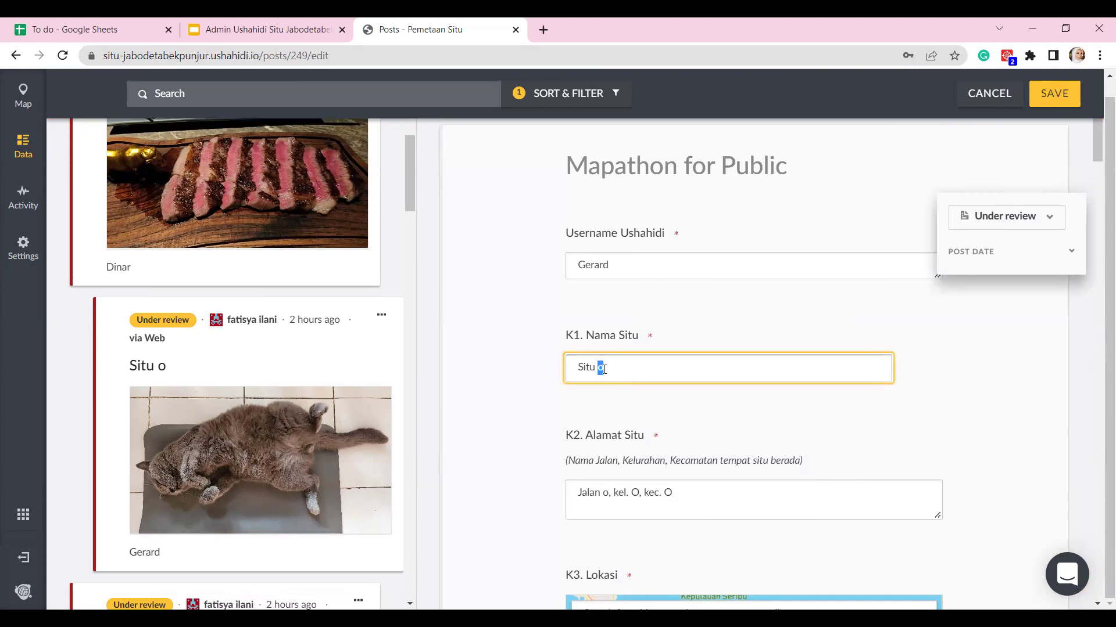
key("BackSpace")
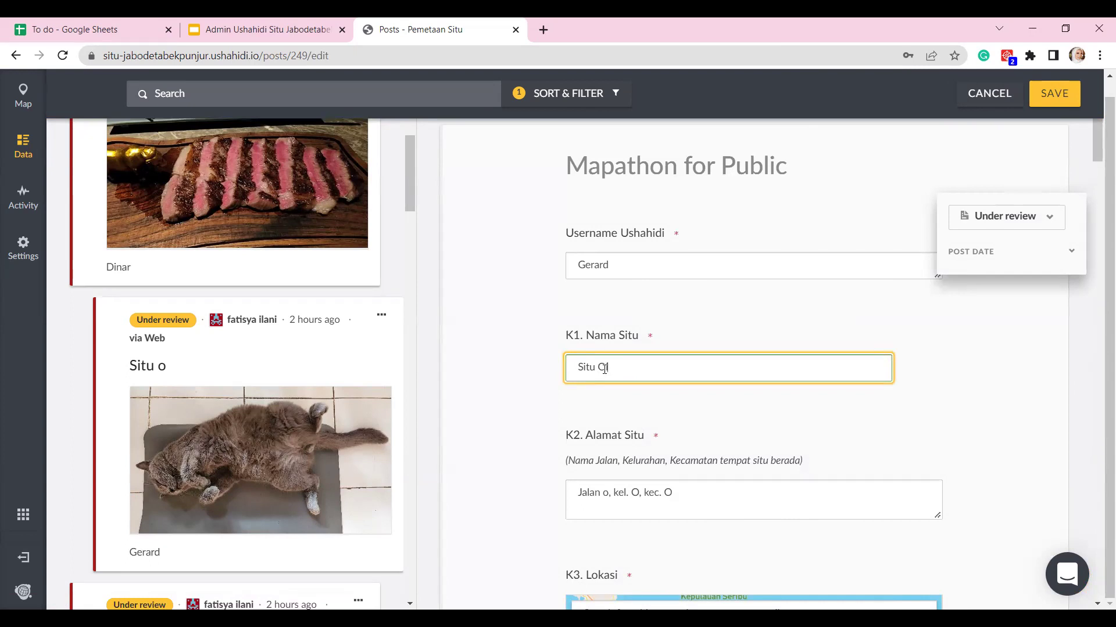
Step: Change the street letter in the K2. Alamat Situ answer to a capital O
scroll(930, 390, "down", 3)
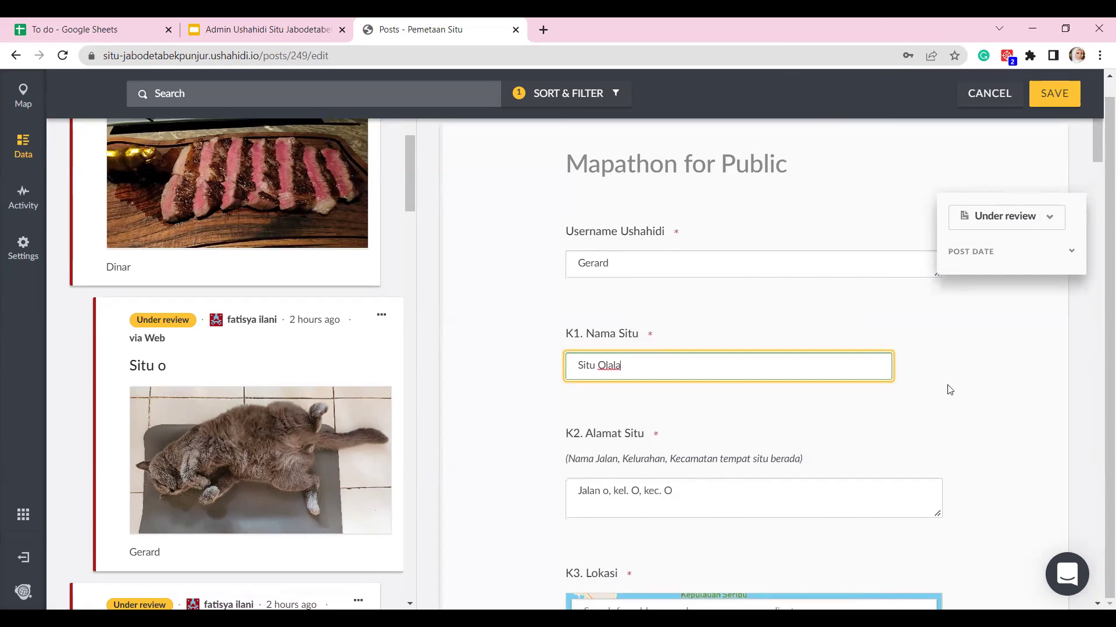
left_click(611, 351)
key("BackSpace")
type("O")
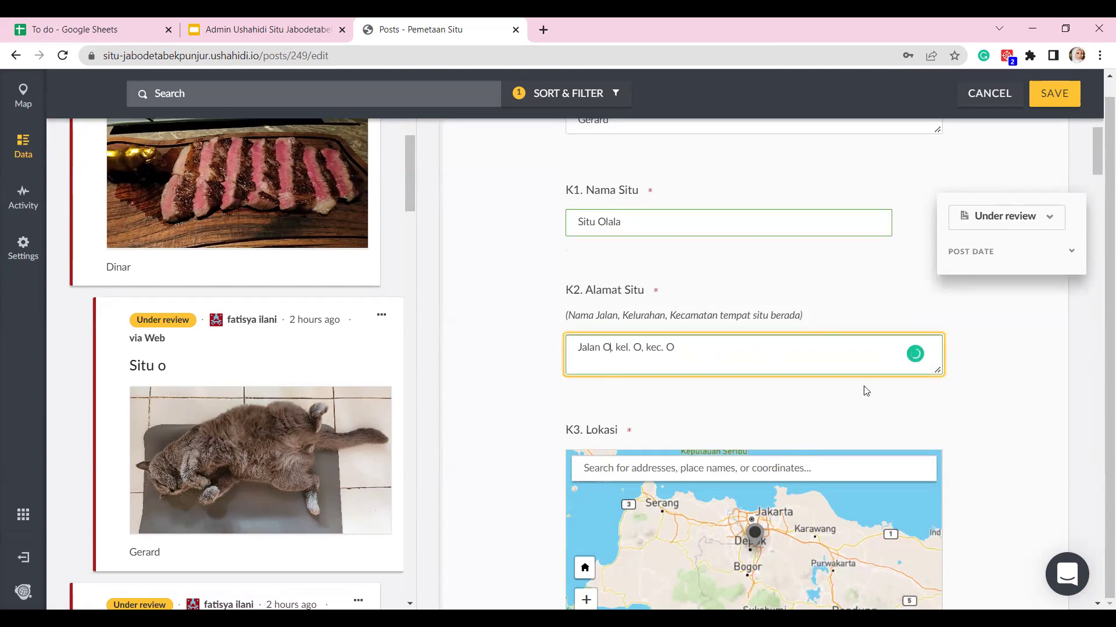
Step: Inspect the K3. Lokasi marker's surroundings on the map at closer range, along with its Lat and Long values
scroll(1016, 374, "down", 3)
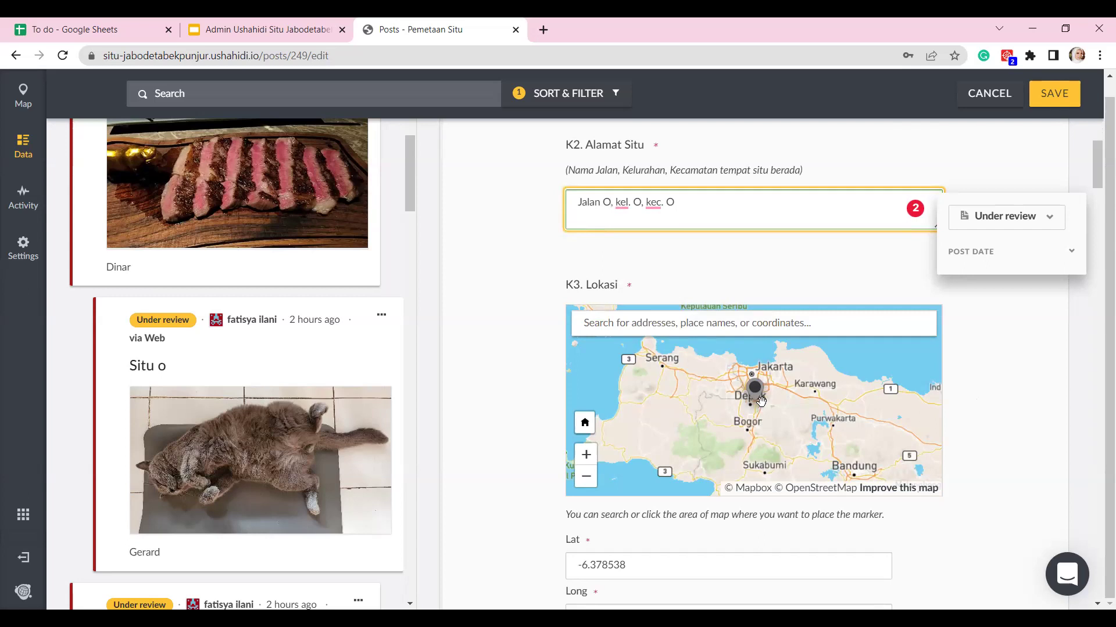
scroll(754, 404, "up", 6)
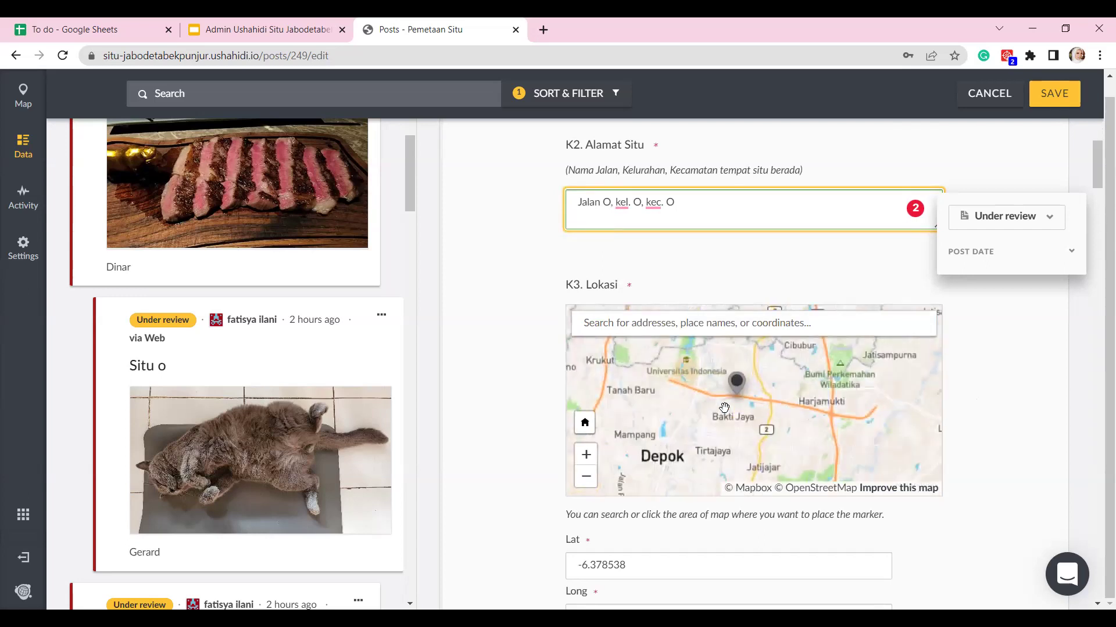
scroll(741, 392, "up", 2)
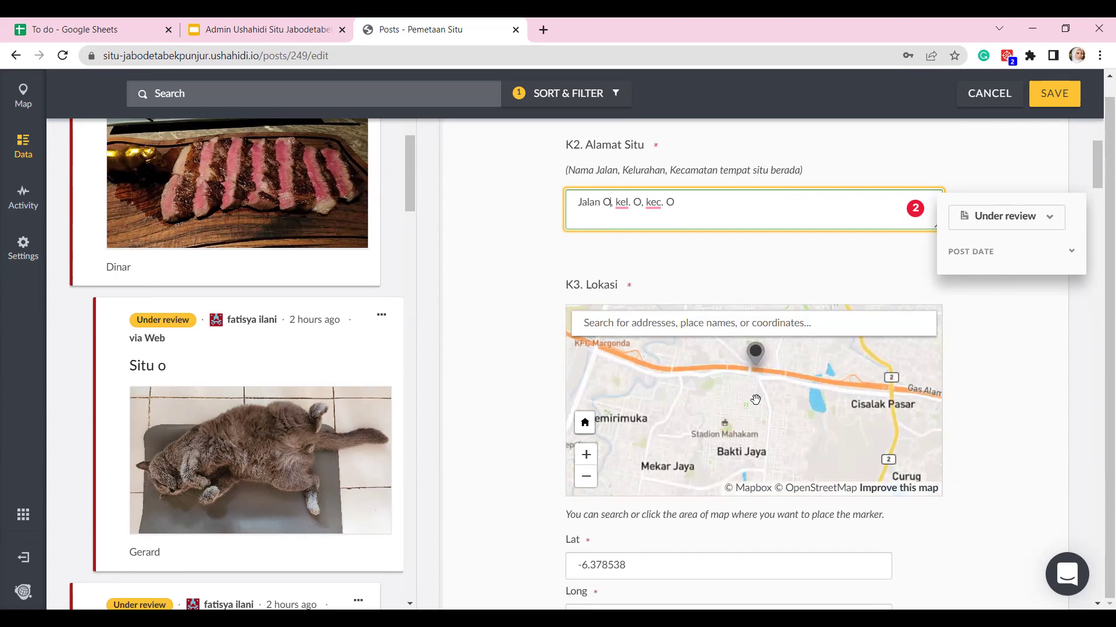
left_click_drag(755, 400, 742, 436)
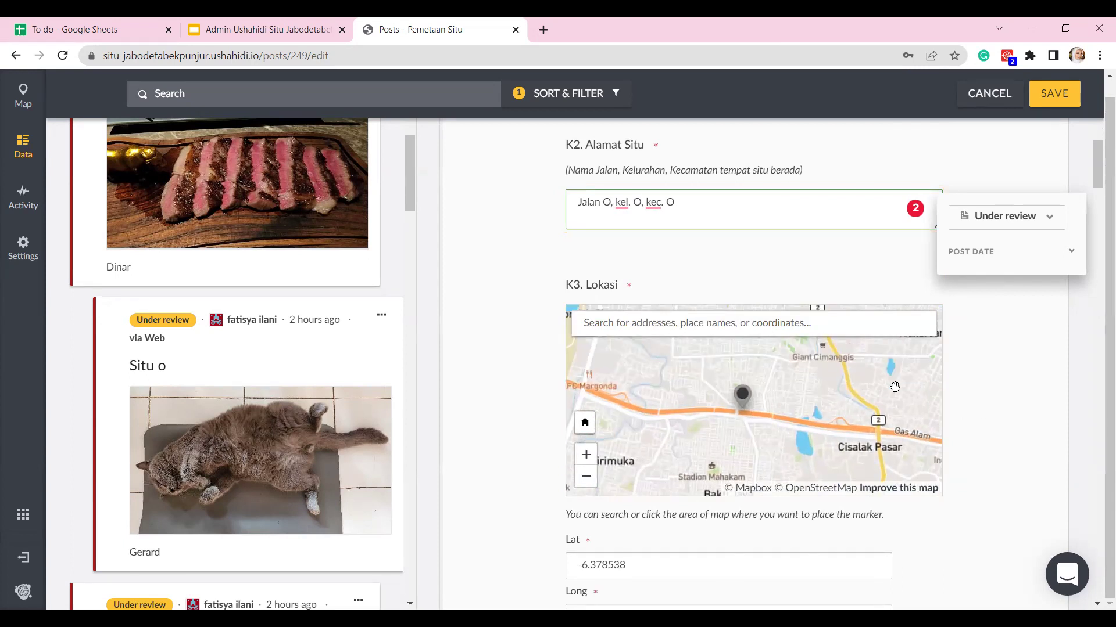
scroll(953, 400, "down", 1)
scroll(954, 399, "down", 4)
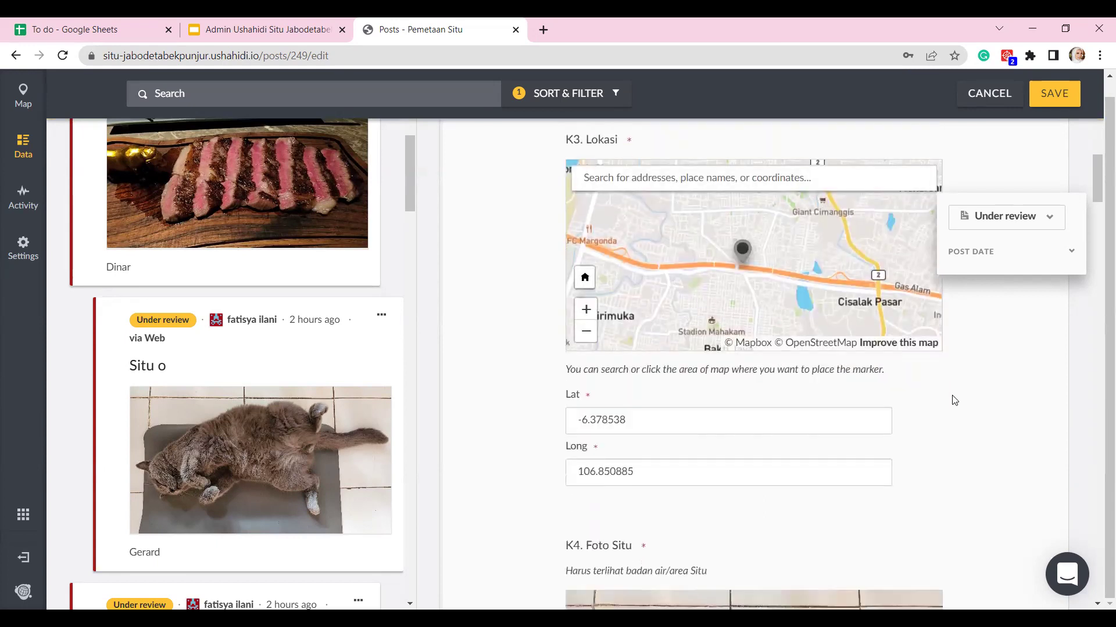
Step: Check the K4. Foto Situ photo against its requirement and compare it with the K5 answer about the water body
scroll(954, 400, "down", 2)
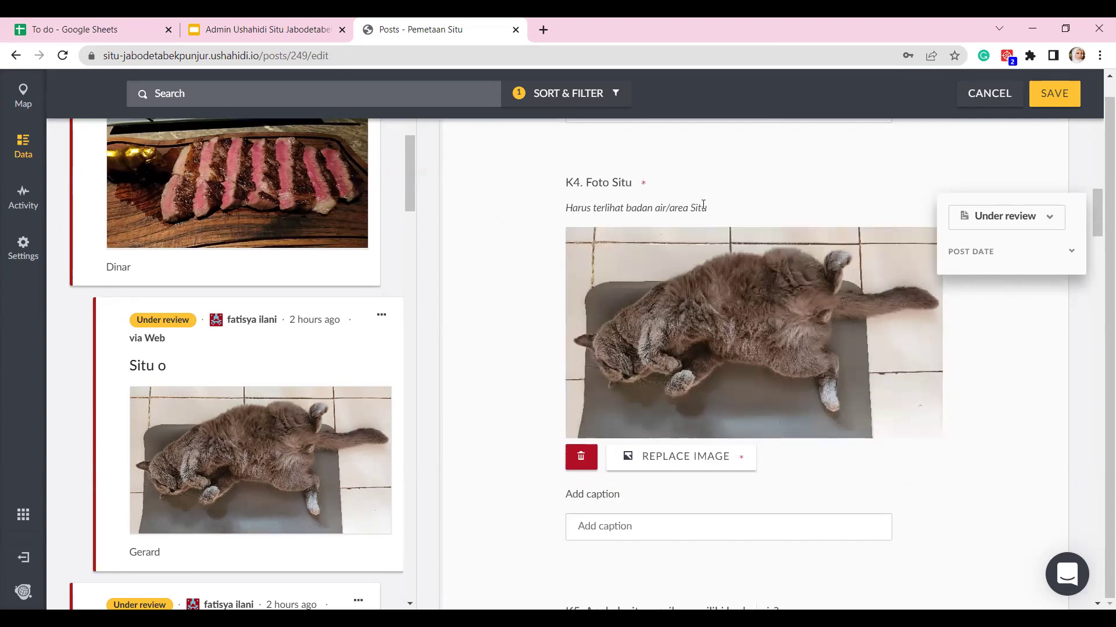
scroll(955, 372, "down", 5)
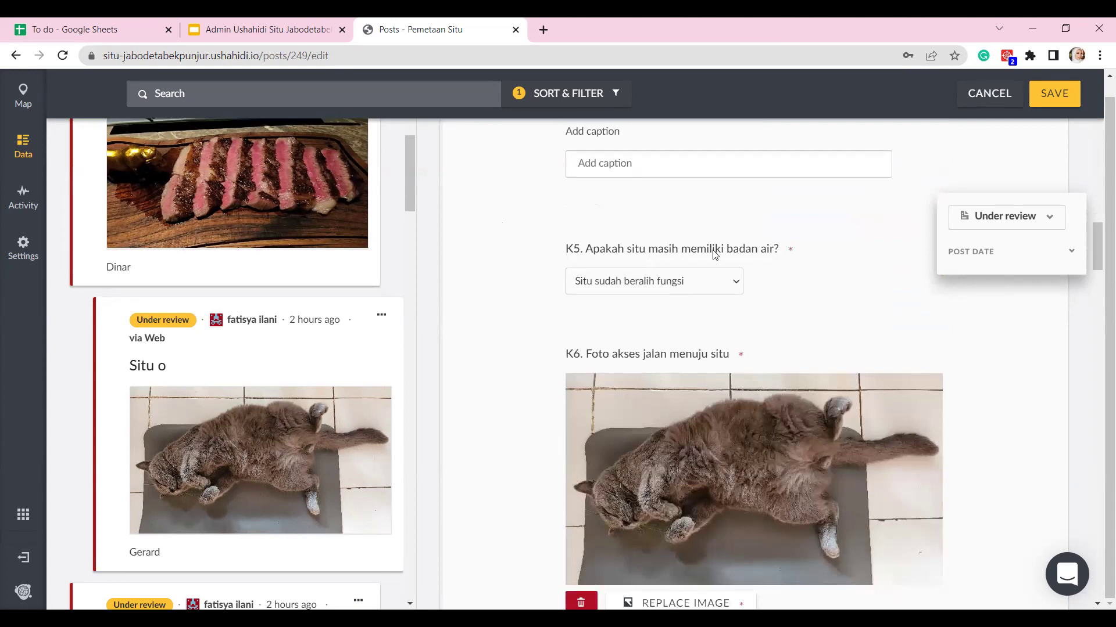
scroll(844, 306, "up", 2)
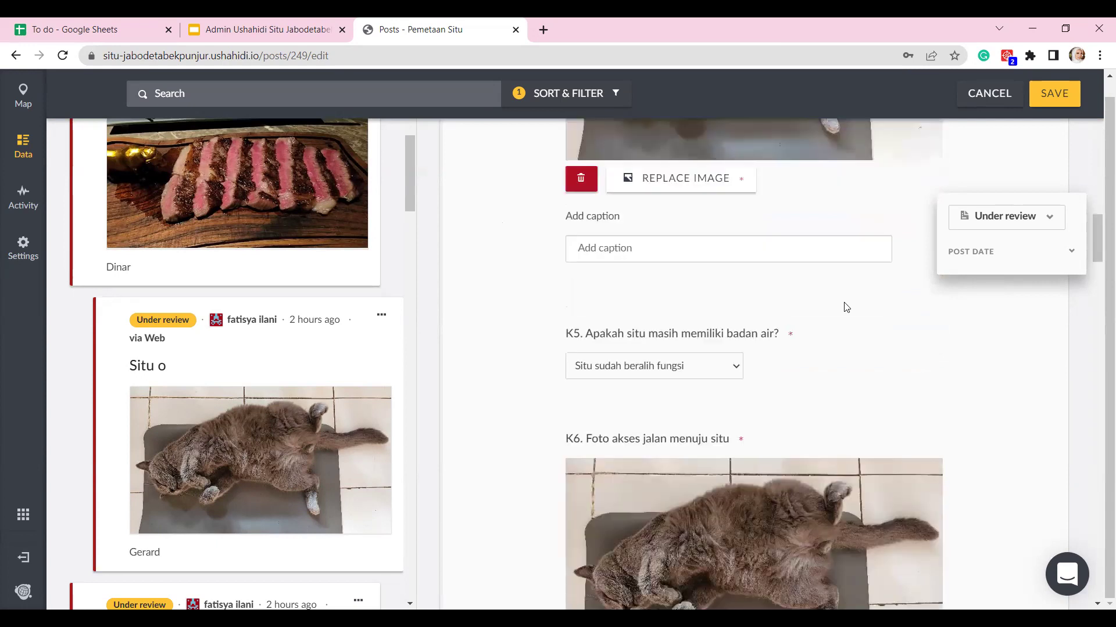
scroll(855, 348, "up", 2)
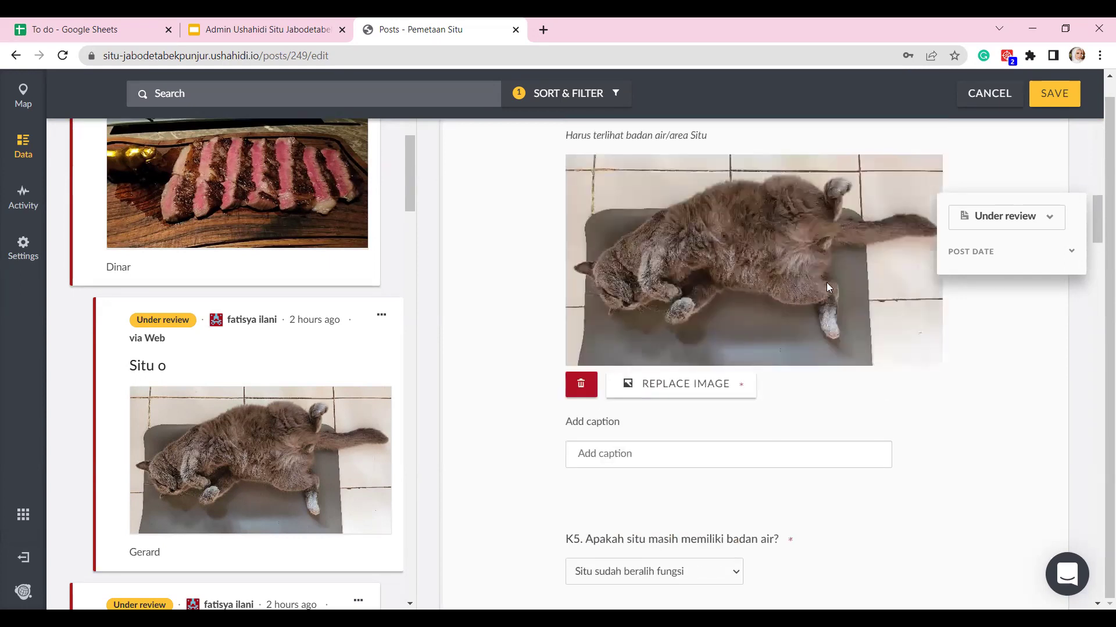
Step: Review the K5 water body answer and the K6 access road, K7 inlet and K8 outlet photos against their questions
scroll(909, 348, "down", 2)
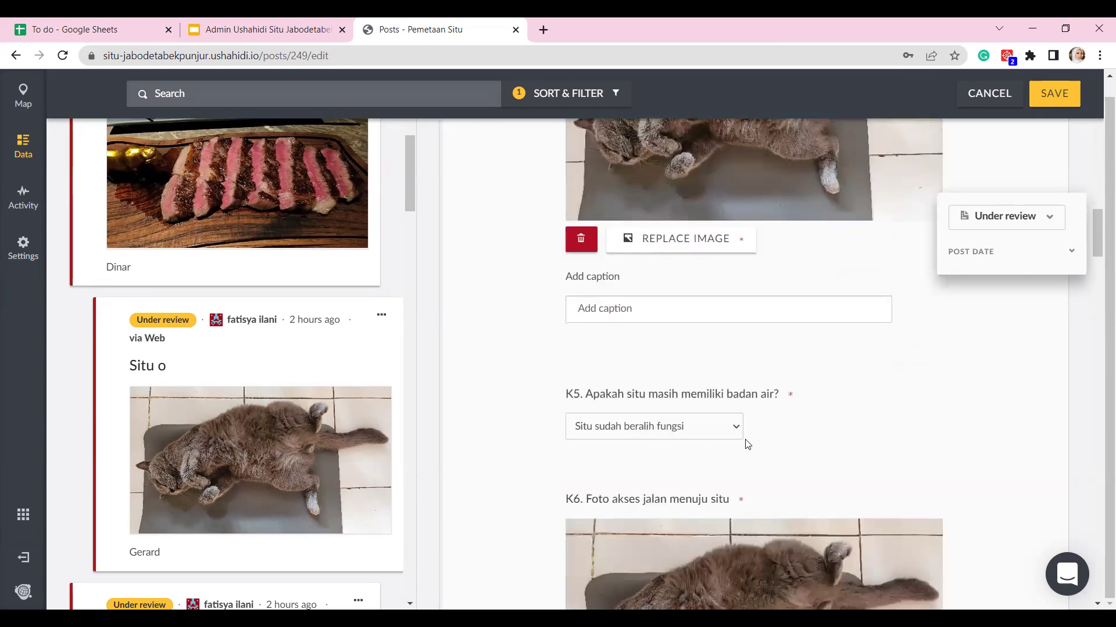
scroll(1029, 434, "down", 1)
scroll(1027, 433, "down", 3)
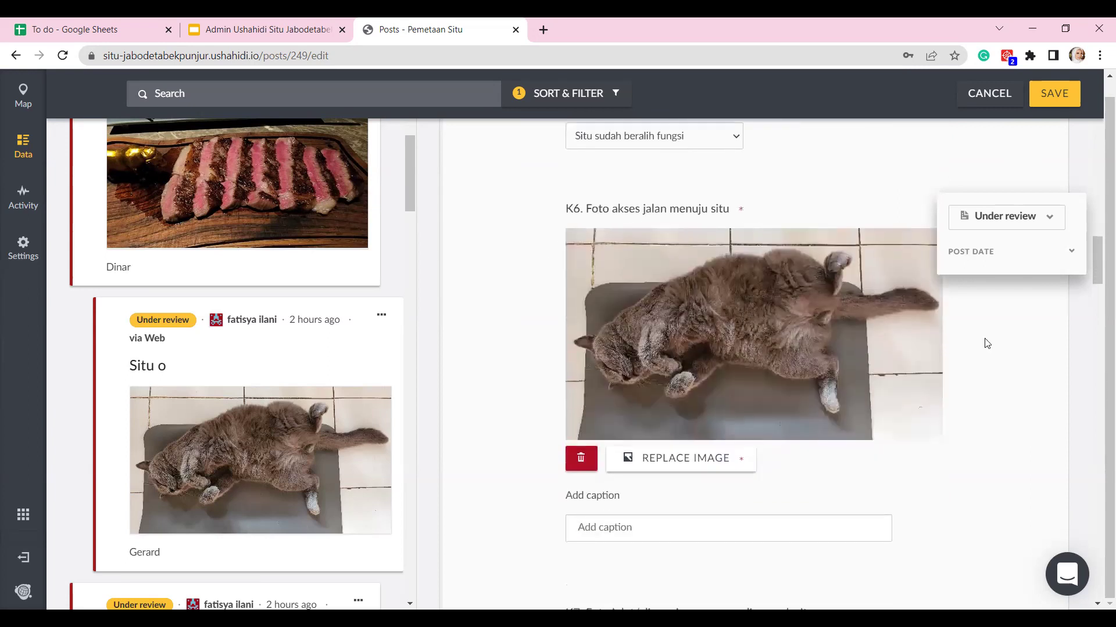
scroll(984, 393, "down", 3)
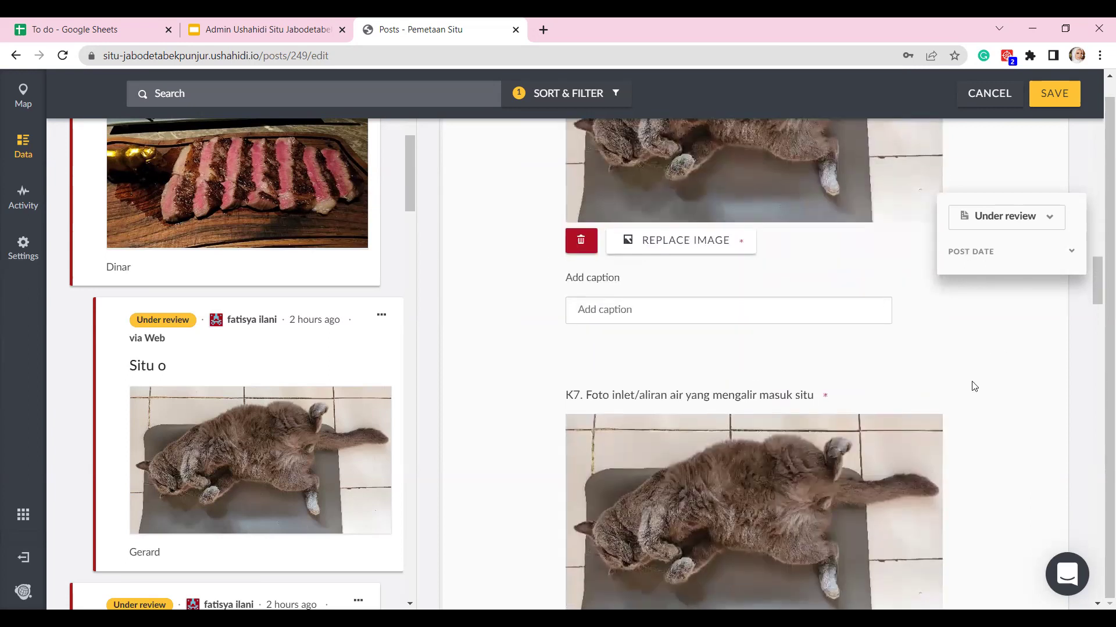
scroll(975, 386, "down", 2)
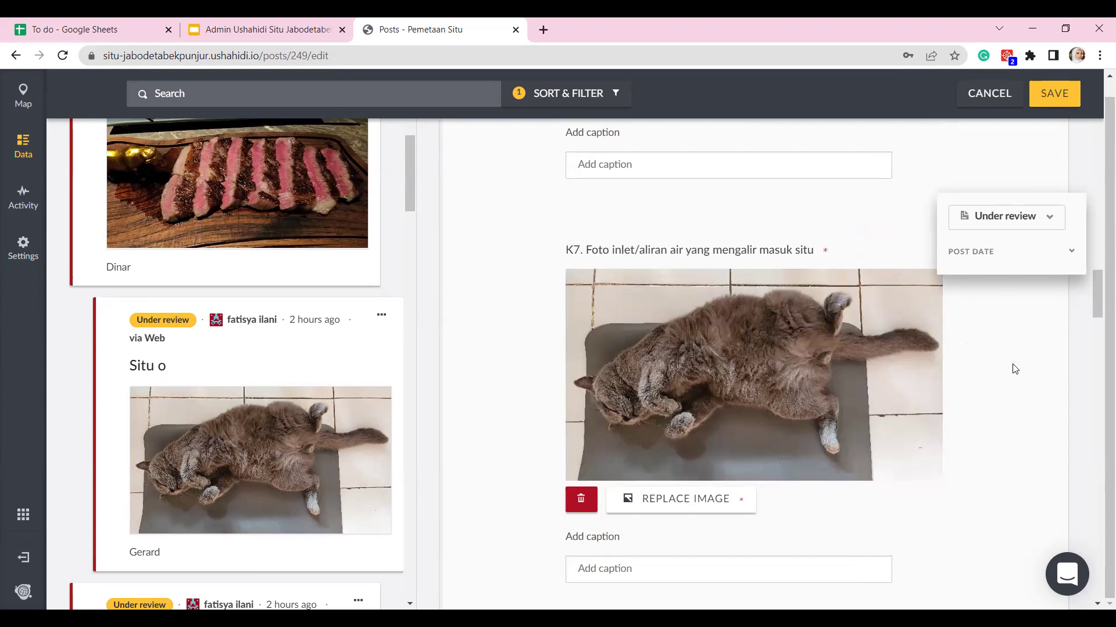
scroll(1014, 369, "down", 6)
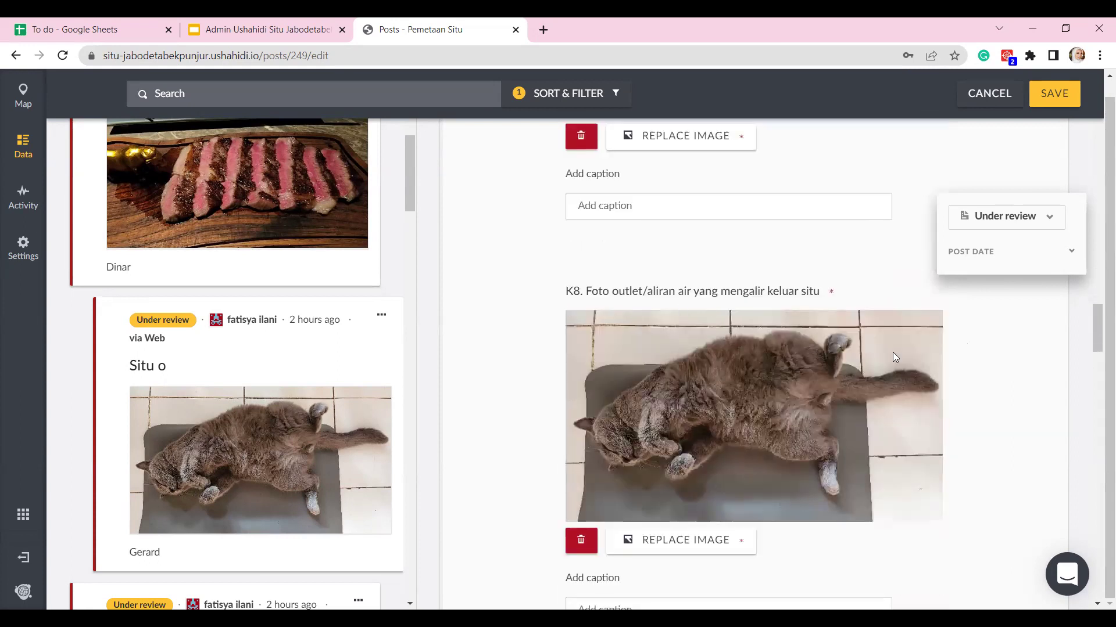
scroll(986, 377, "down", 4)
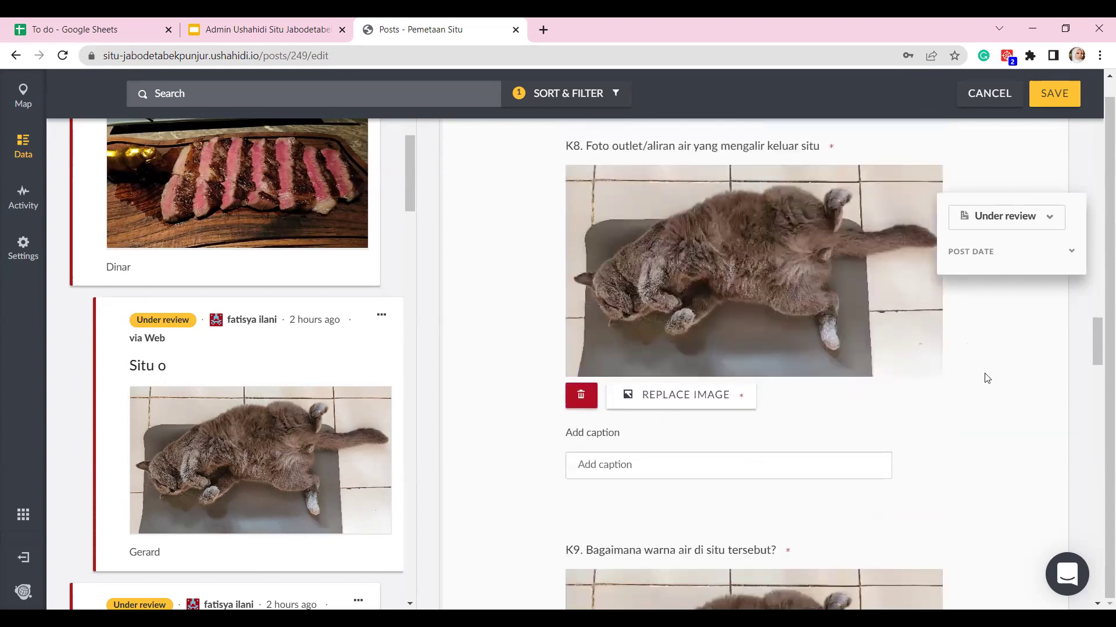
Step: Compare the K9 water colour photo with the K10 pollution and K11 odour answers
scroll(986, 378, "down", 3)
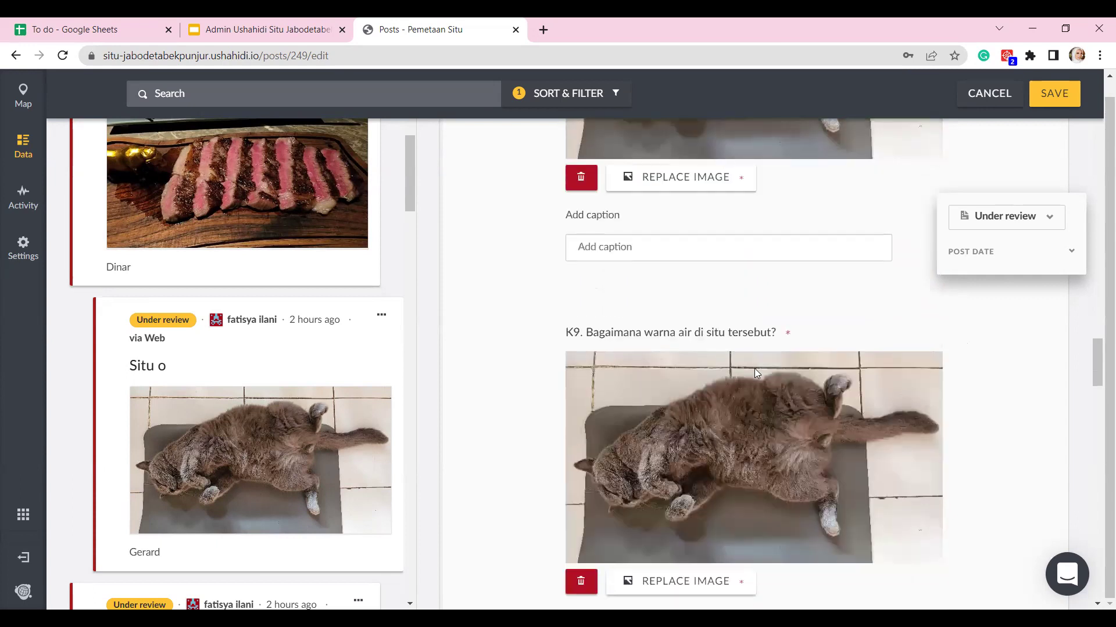
scroll(755, 368, "down", 2)
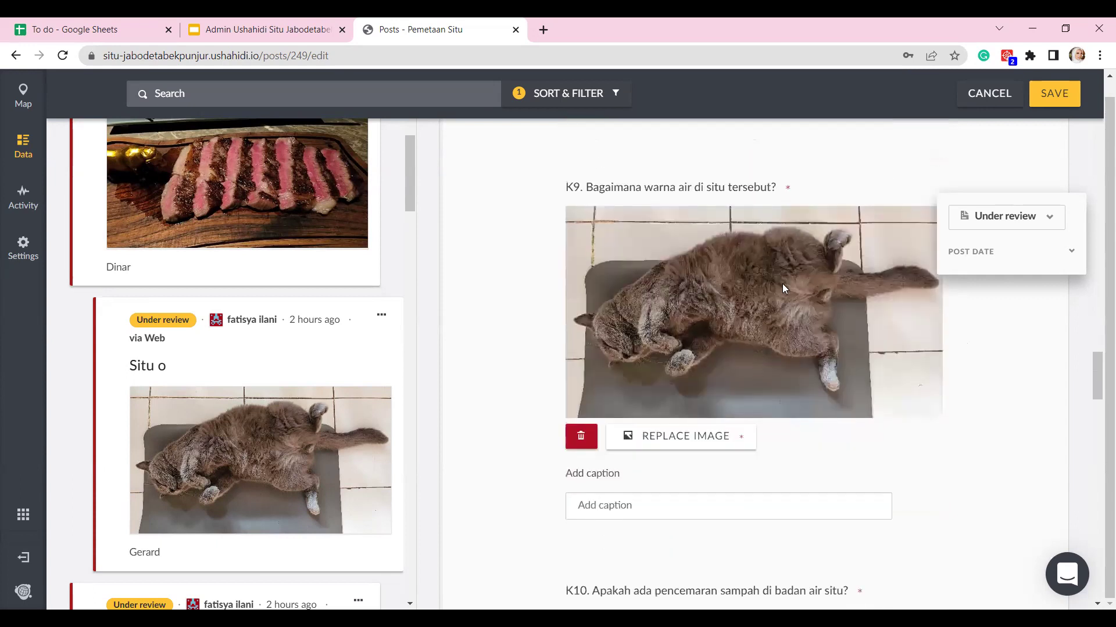
scroll(916, 330, "down", 3)
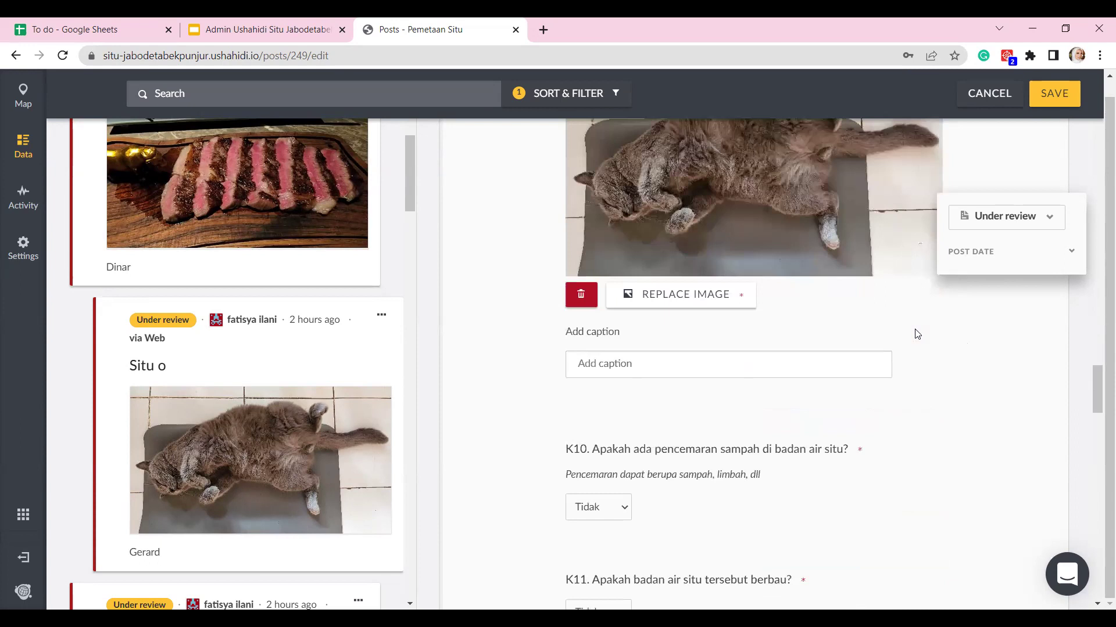
scroll(941, 346, "down", 1)
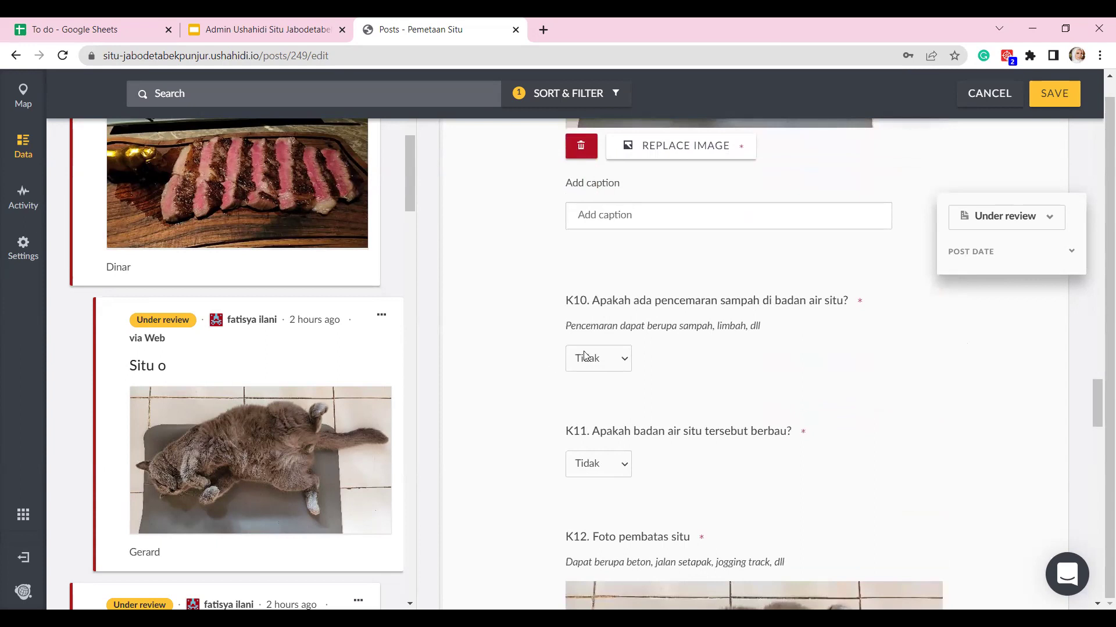
scroll(719, 373, "up", 1)
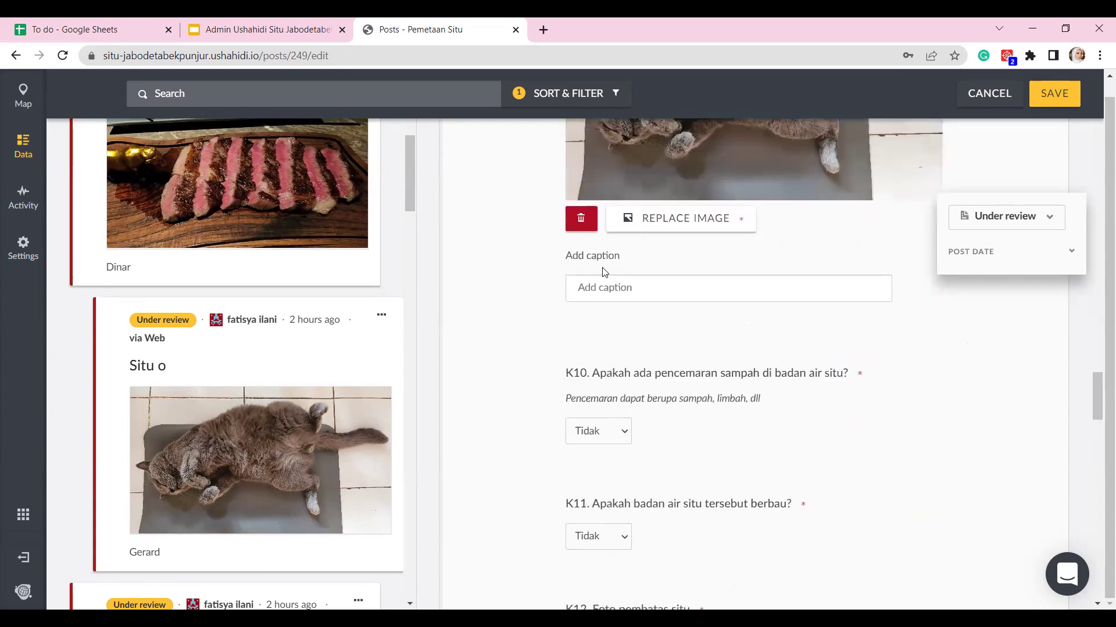
scroll(604, 272, "up", 4)
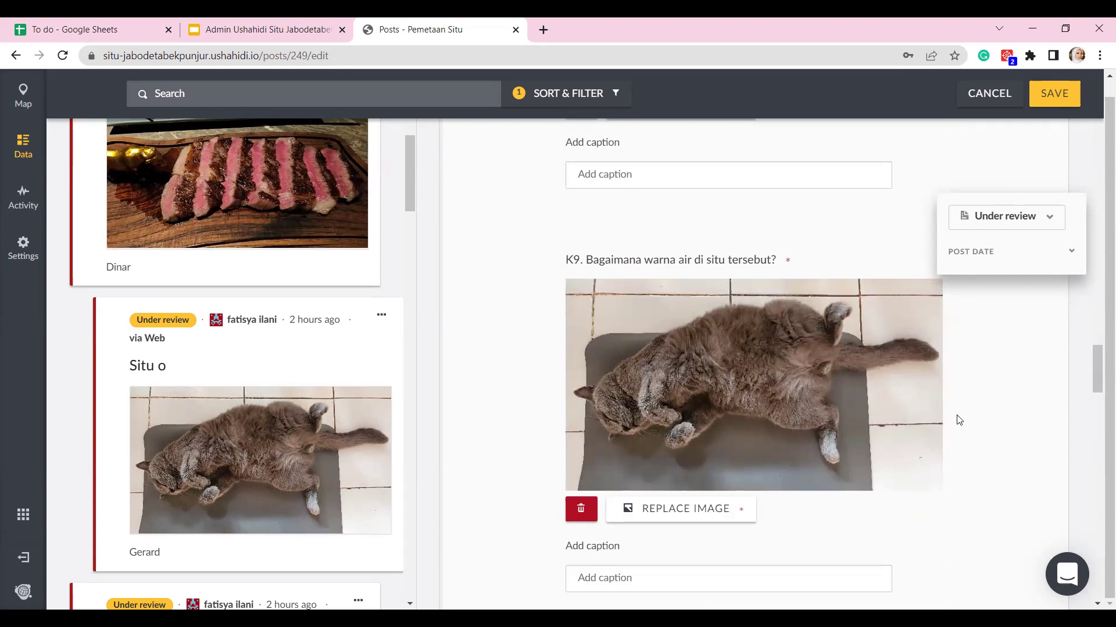
scroll(959, 420, "down", 5)
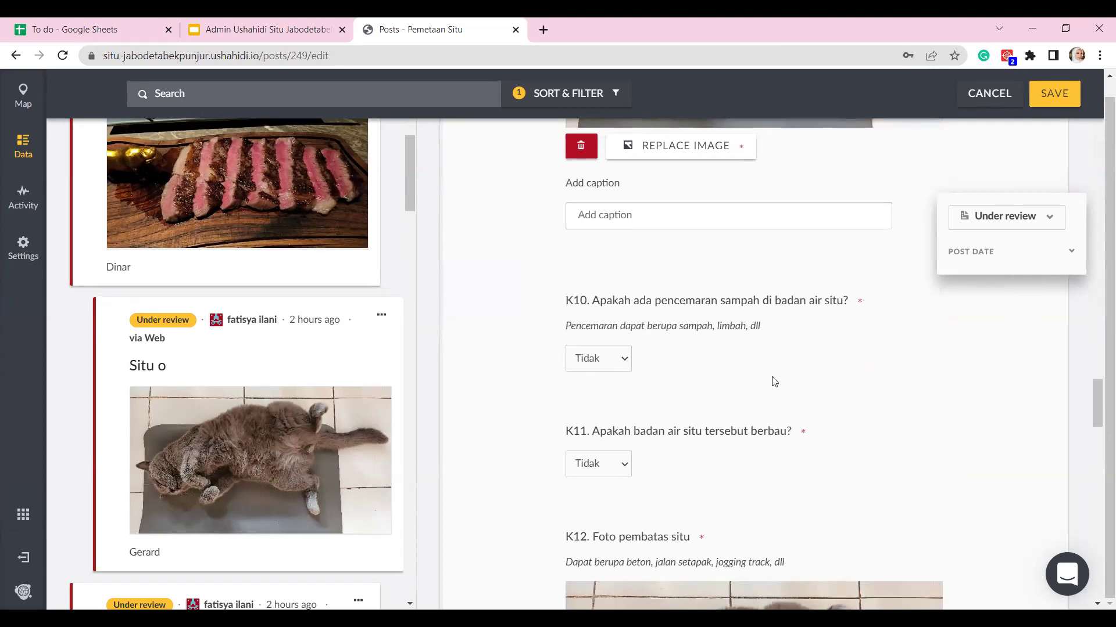
scroll(775, 381, "down", 2)
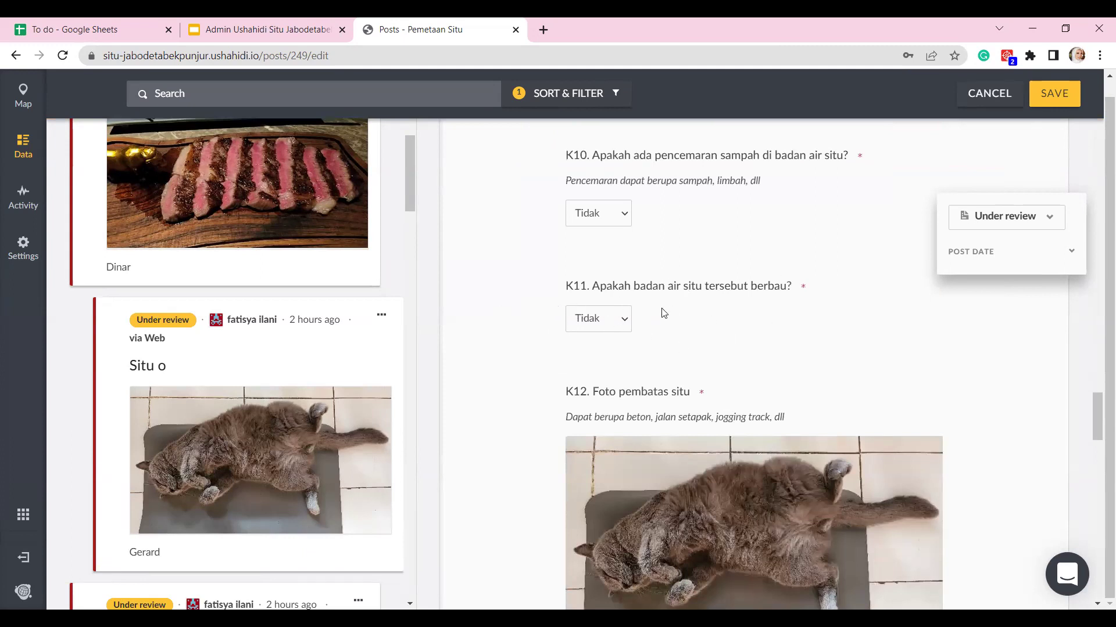
Step: Check the K12 lake boundary, K13 lakeside buildings and K14 tourism activity photos against their question descriptions
scroll(988, 358, "down", 3)
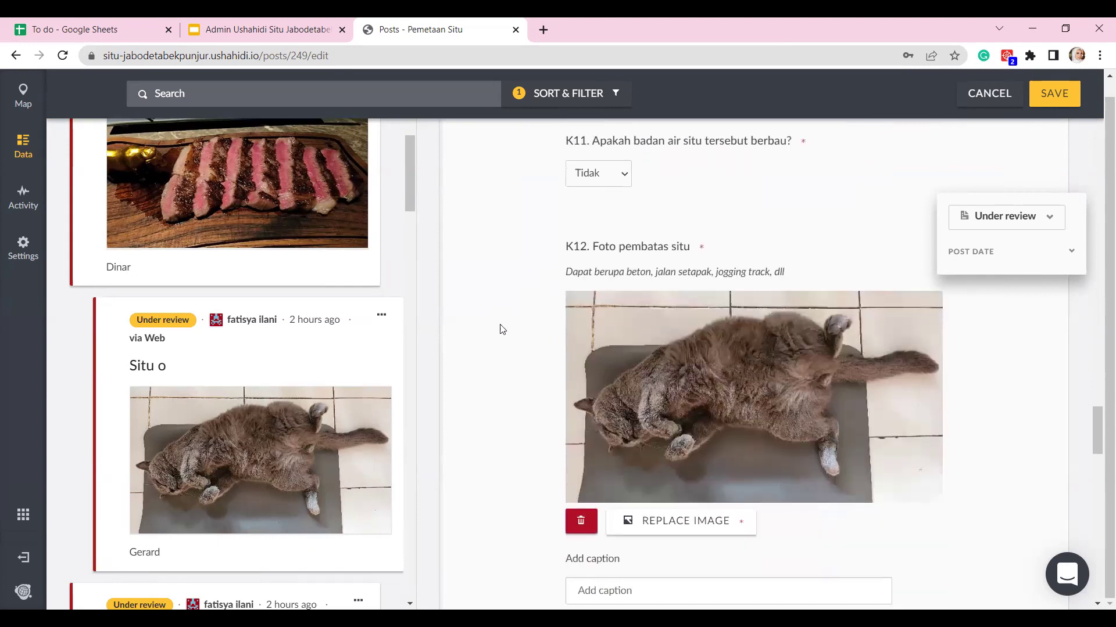
scroll(504, 310, "up", 1)
scroll(852, 322, "down", 1)
scroll(975, 409, "down", 4)
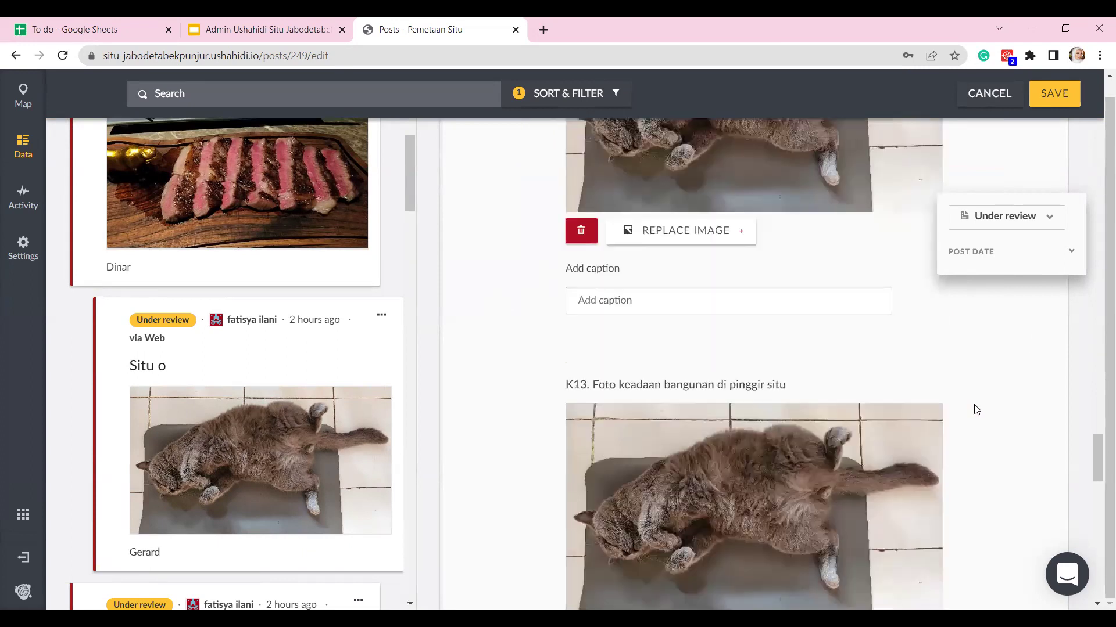
scroll(976, 409, "down", 2)
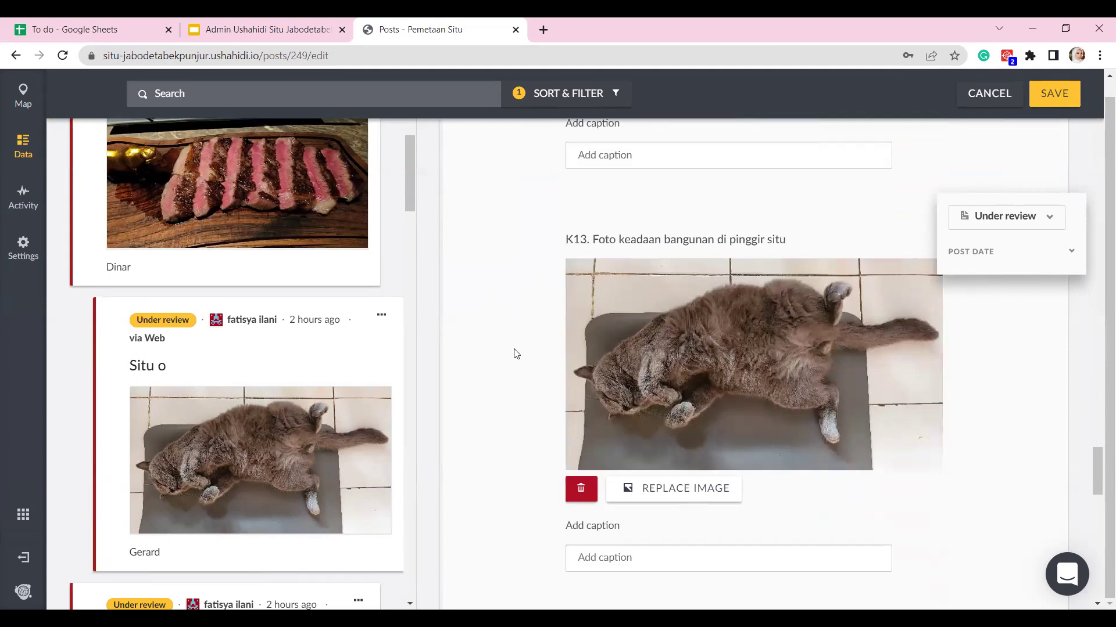
scroll(513, 353, "up", 5)
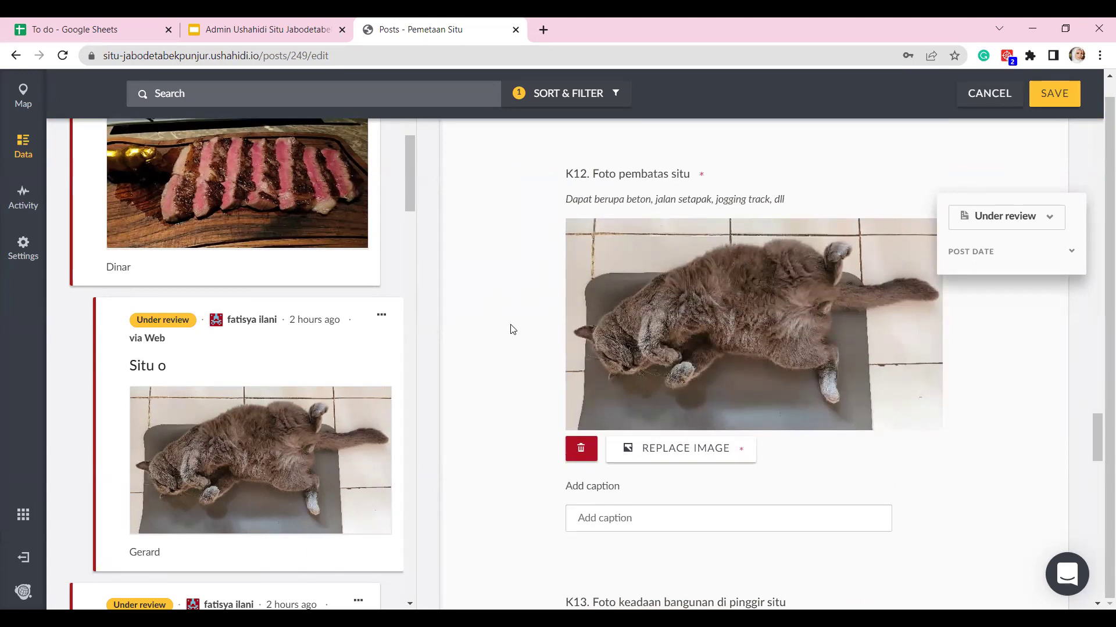
scroll(513, 327, "down", 3)
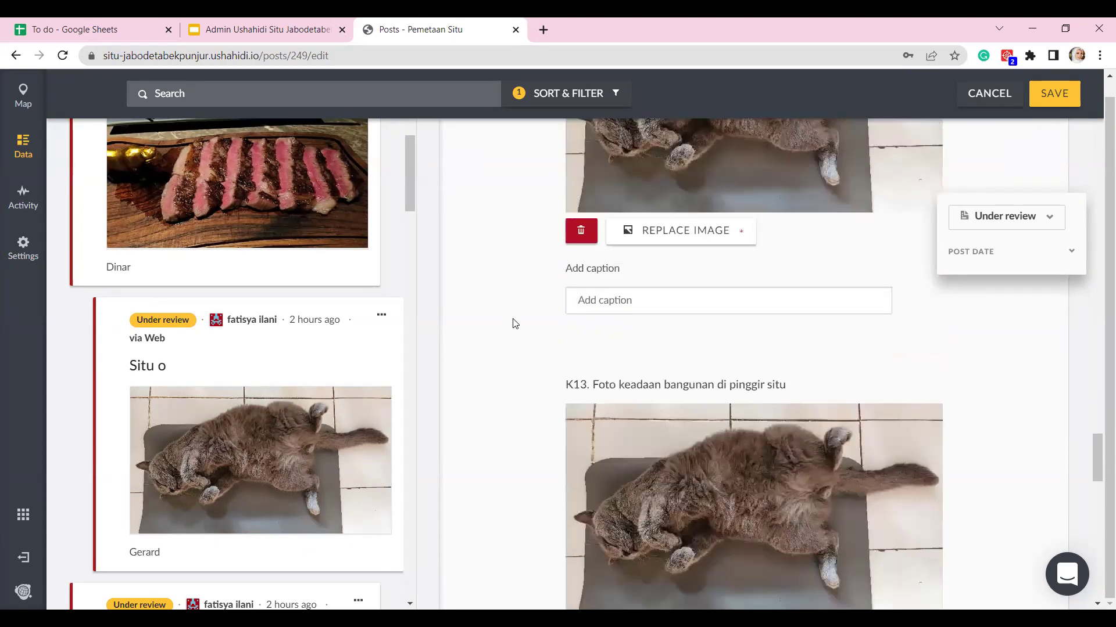
scroll(514, 323, "down", 3)
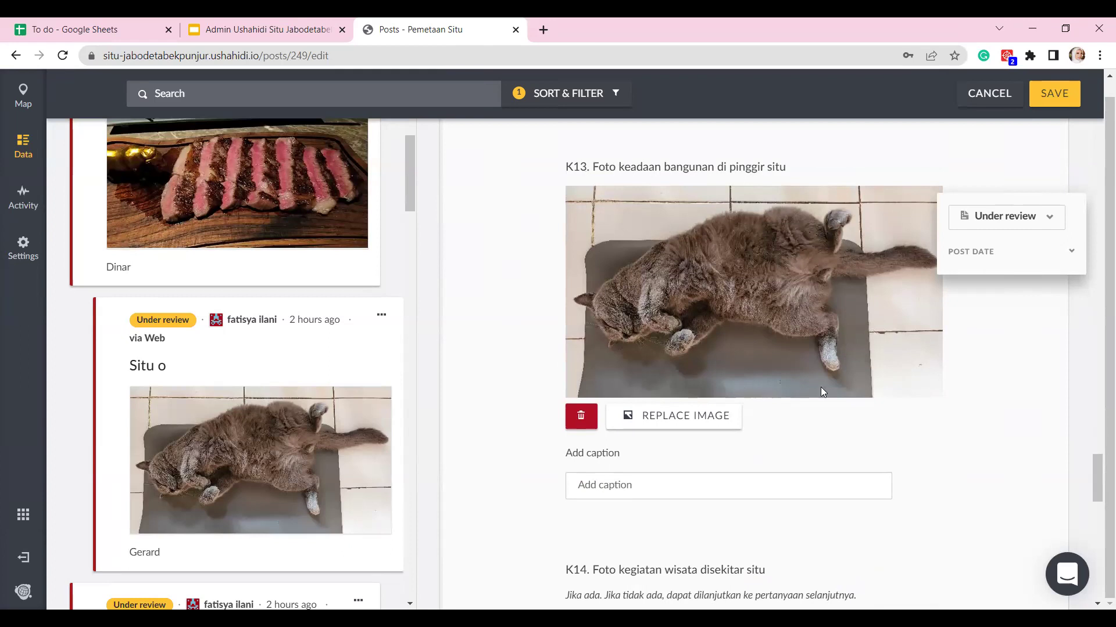
scroll(954, 386, "down", 6)
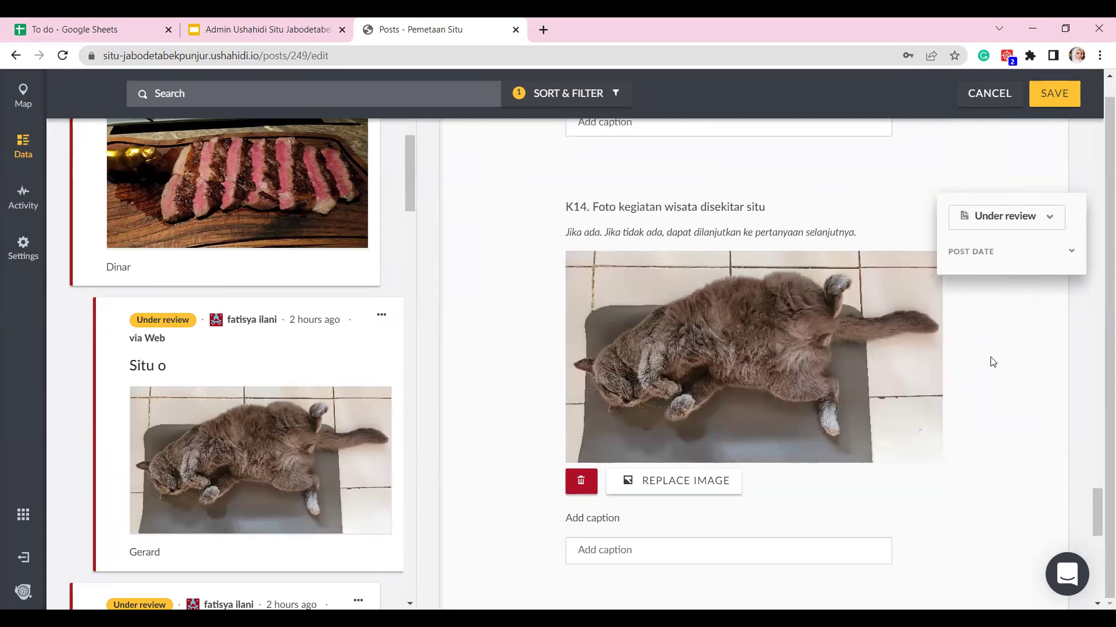
scroll(993, 362, "down", 2)
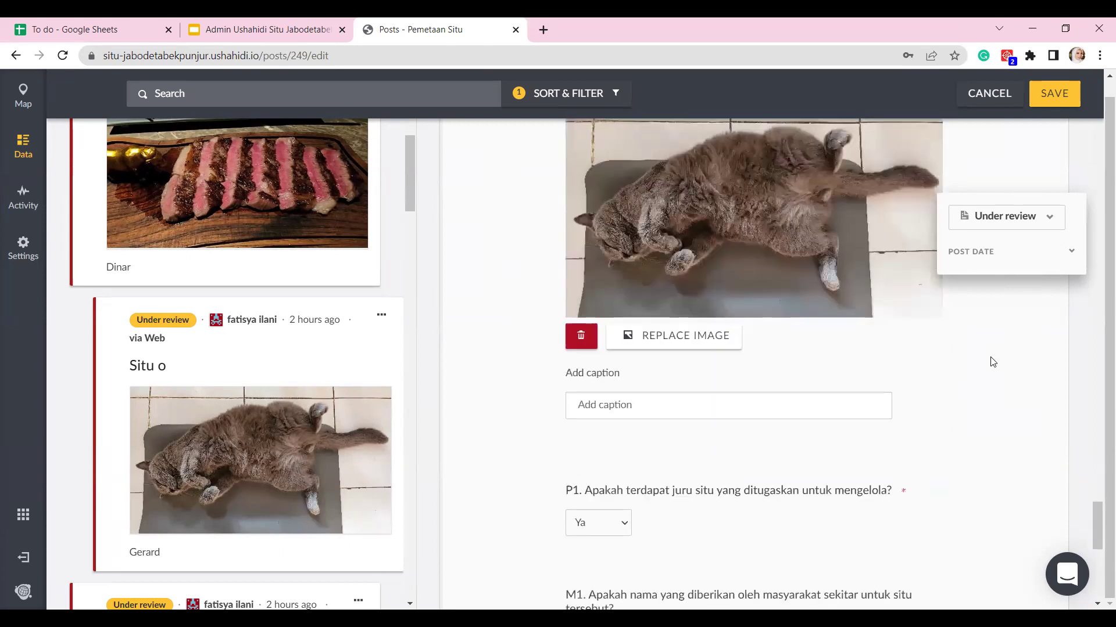
scroll(899, 336, "up", 2)
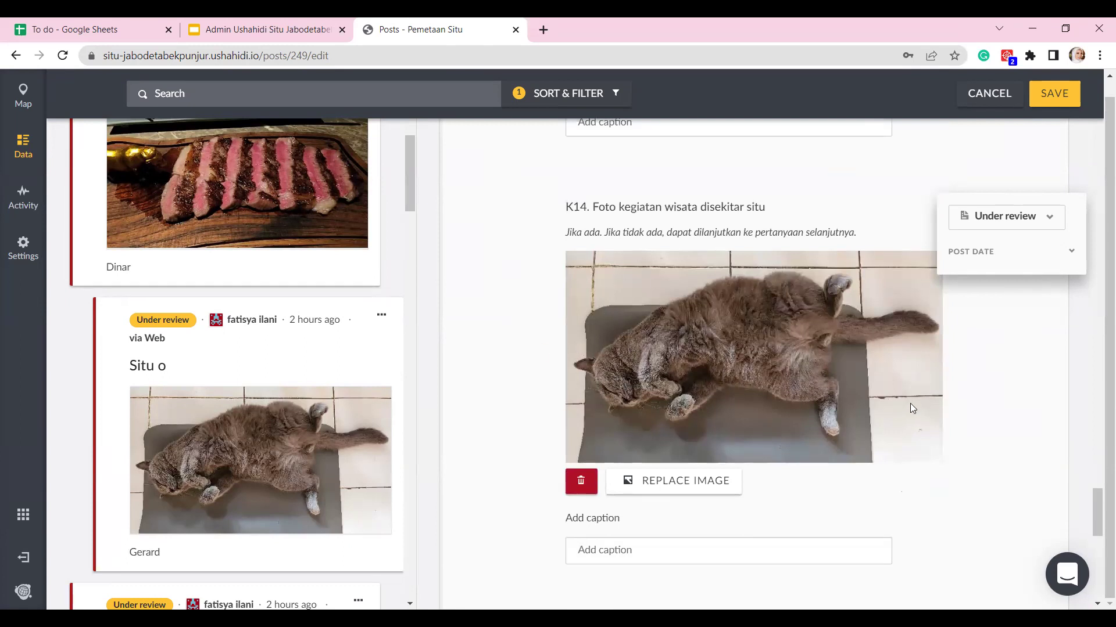
Step: Review the remaining P1, M1, B1 and B2 answers through to the end of the report form
scroll(988, 372, "down", 6)
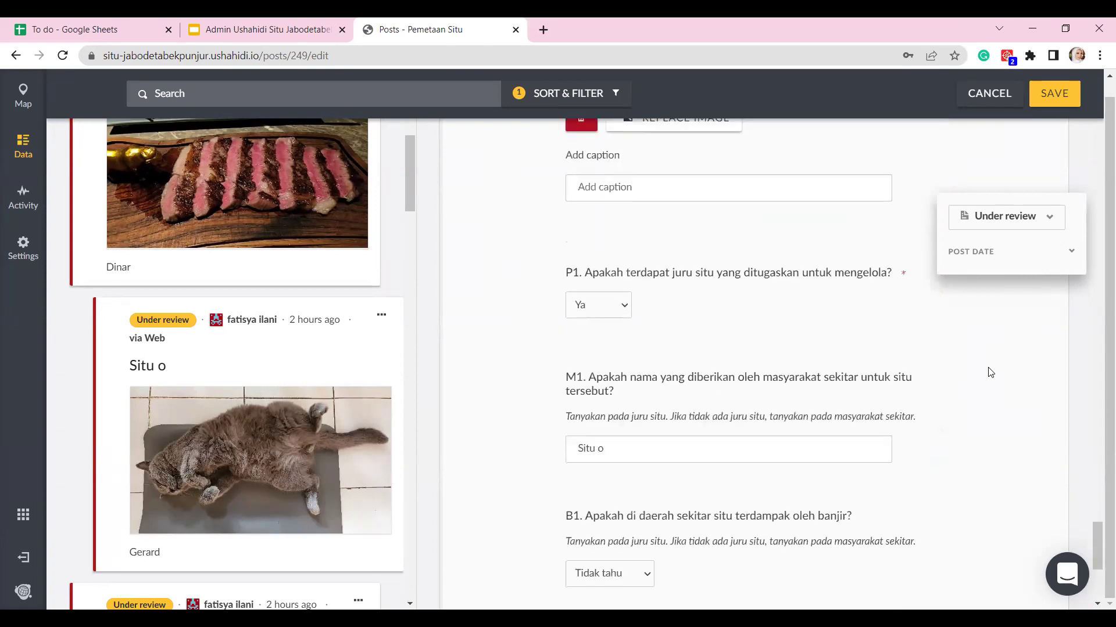
scroll(990, 371, "down", 3)
scroll(988, 372, "up", 3)
scroll(616, 341, "down", 1)
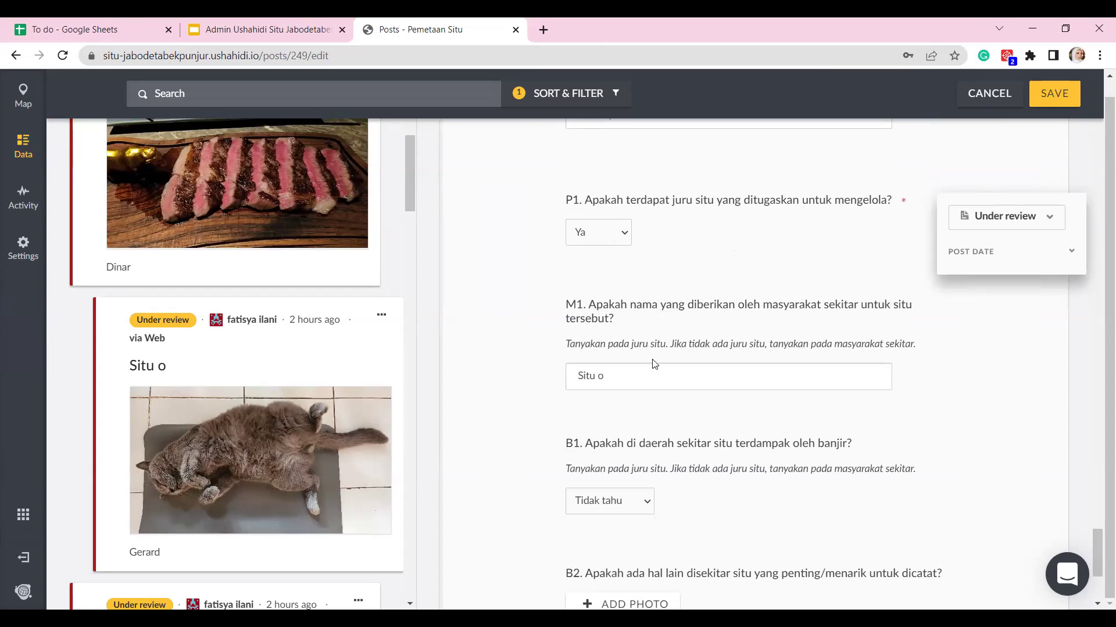
scroll(916, 399, "down", 3)
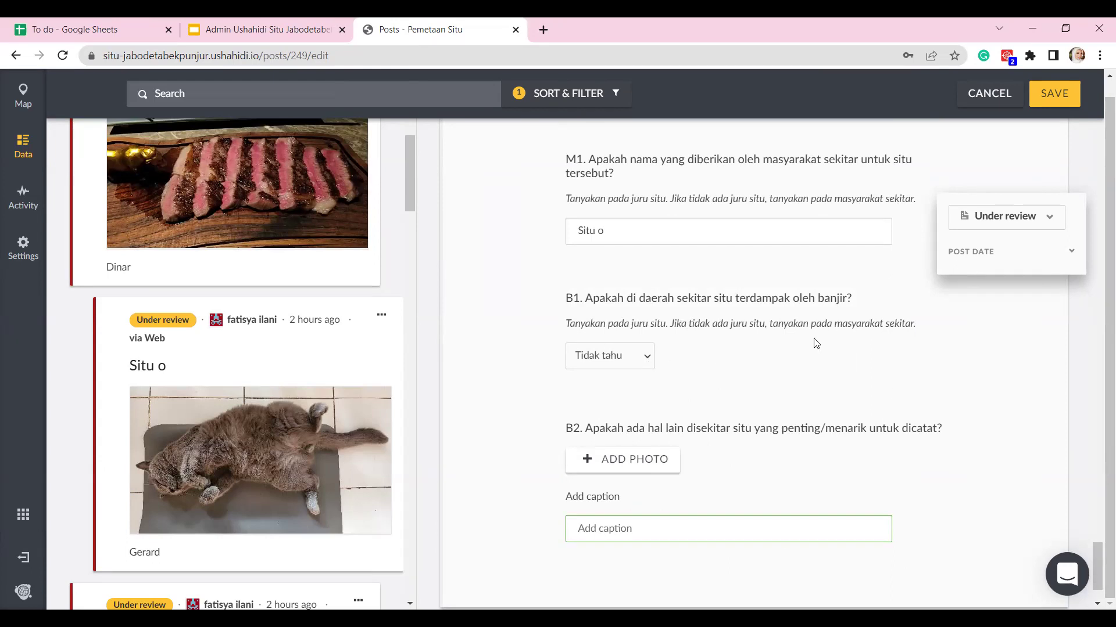
scroll(872, 363, "down", 2)
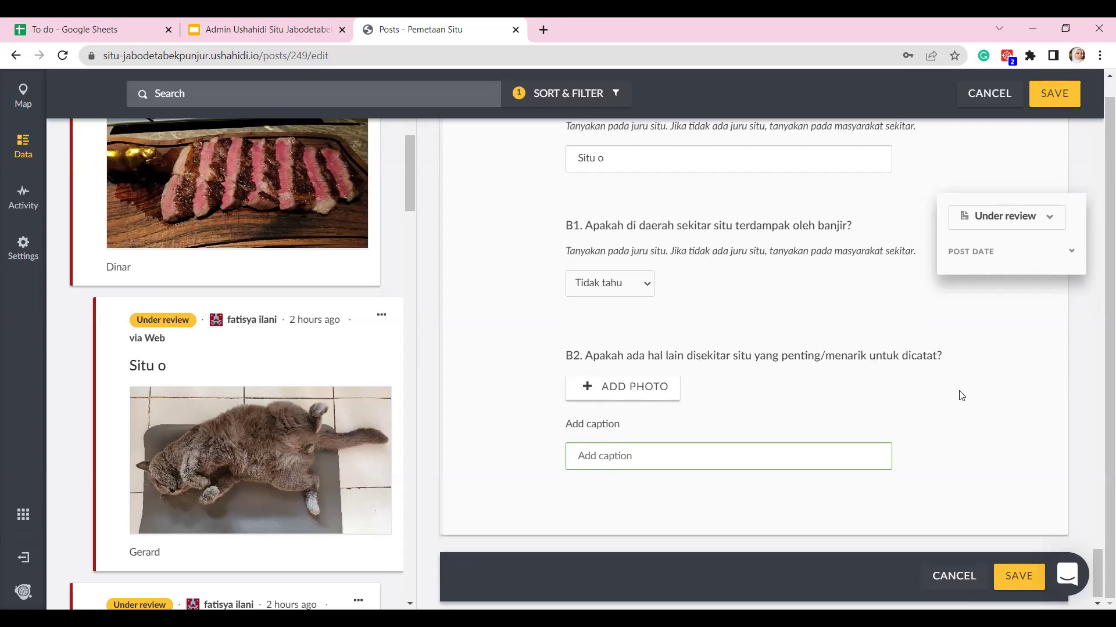
Step: Set the Situ Olala post's status to Published and save the post
scroll(988, 461, "up", 7)
scroll(949, 456, "up", 10)
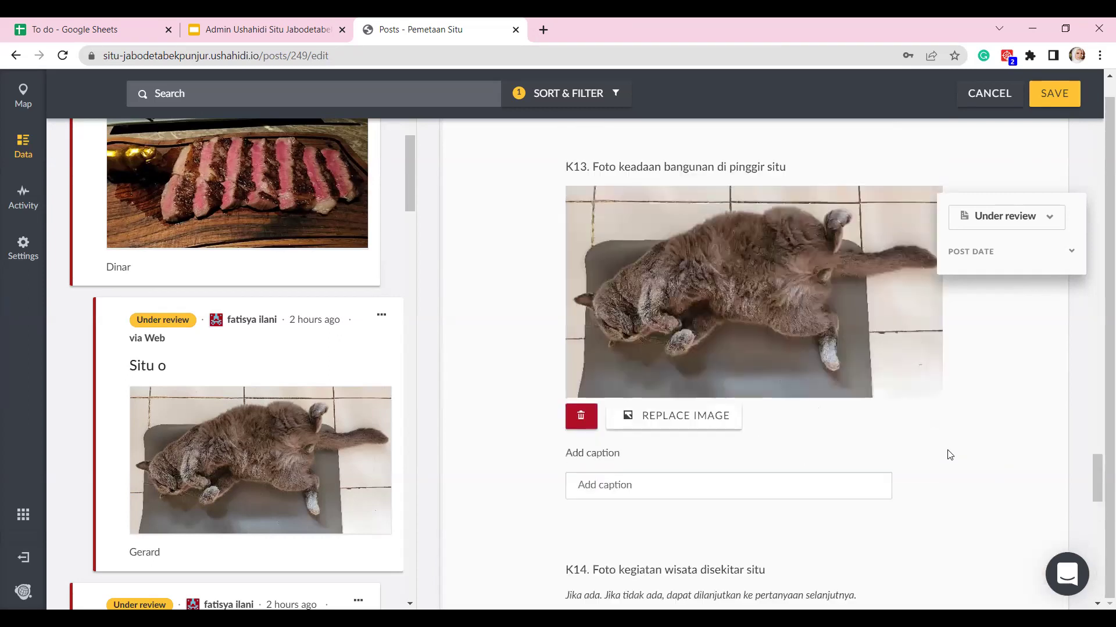
scroll(909, 448, "up", 15)
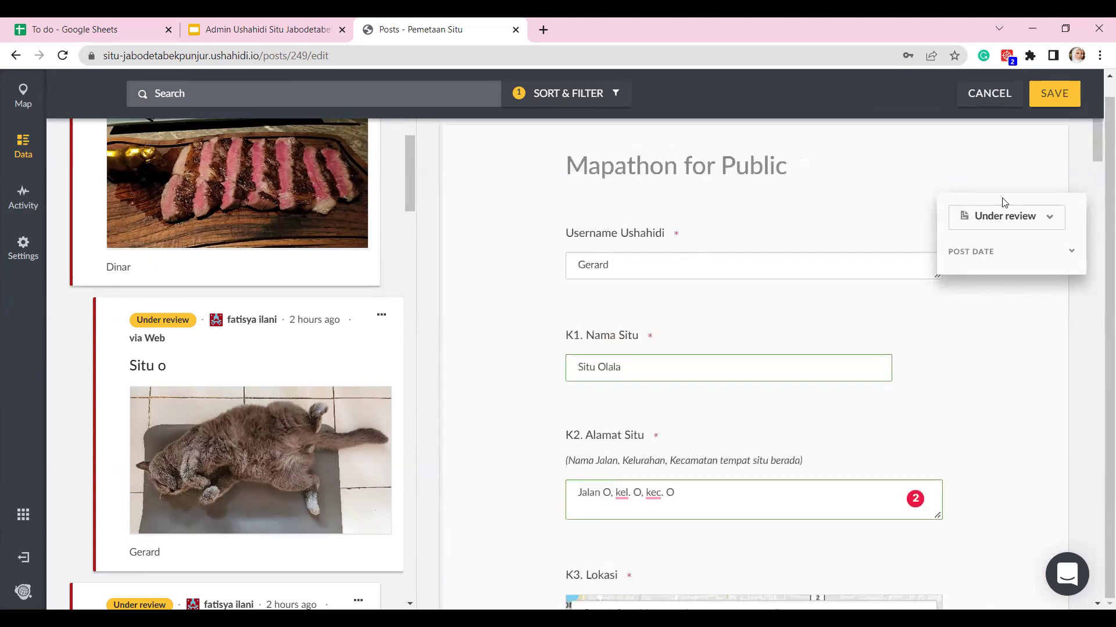
left_click(1009, 219)
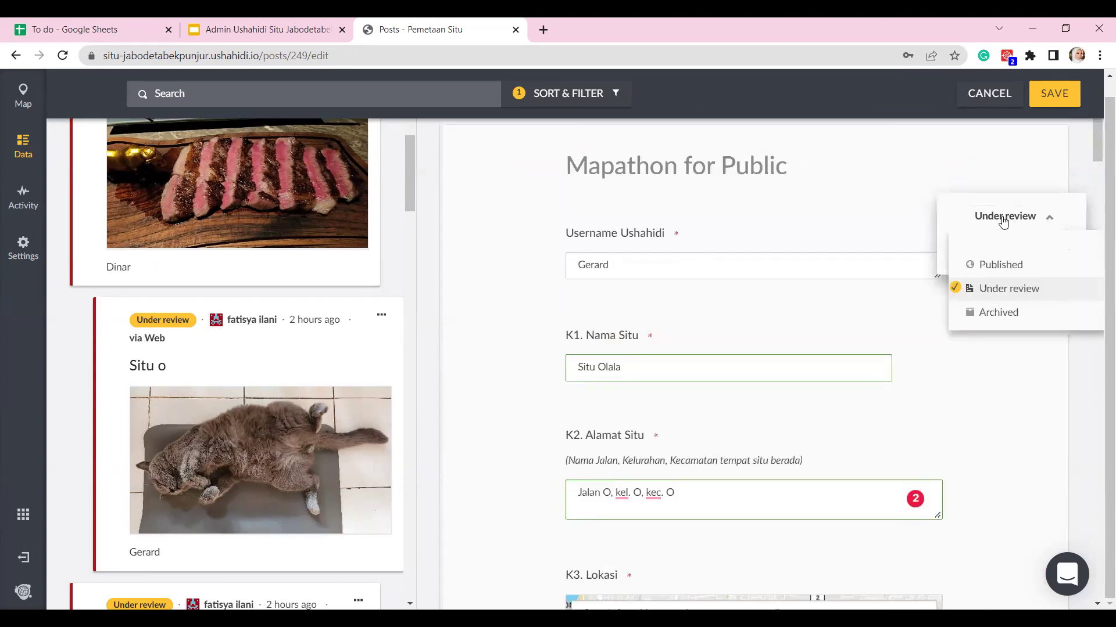
left_click(994, 266)
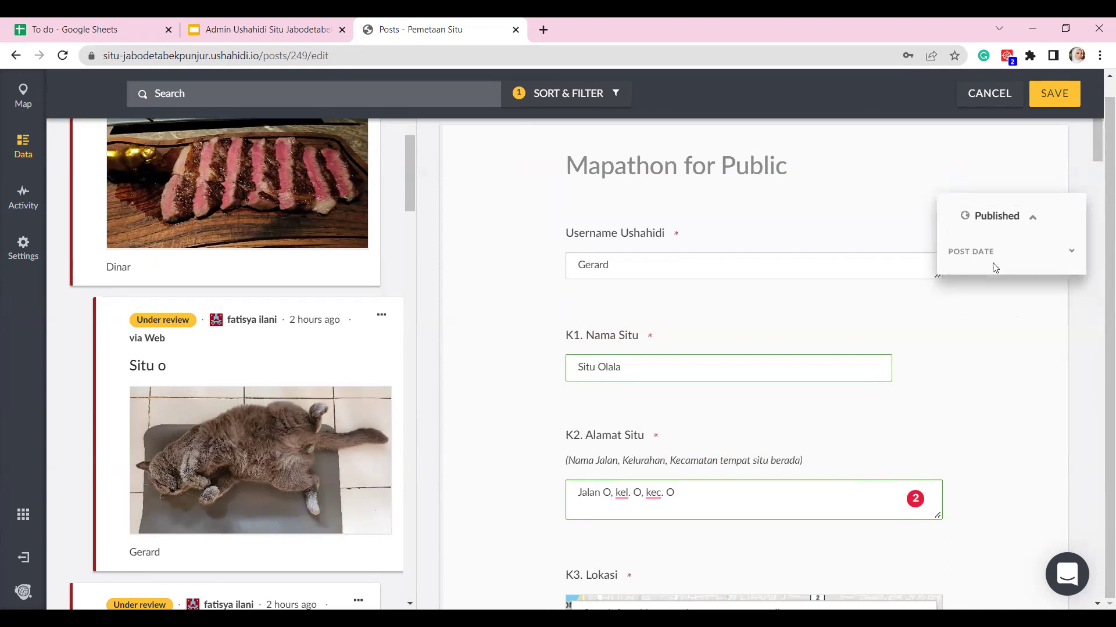
left_click(1061, 96)
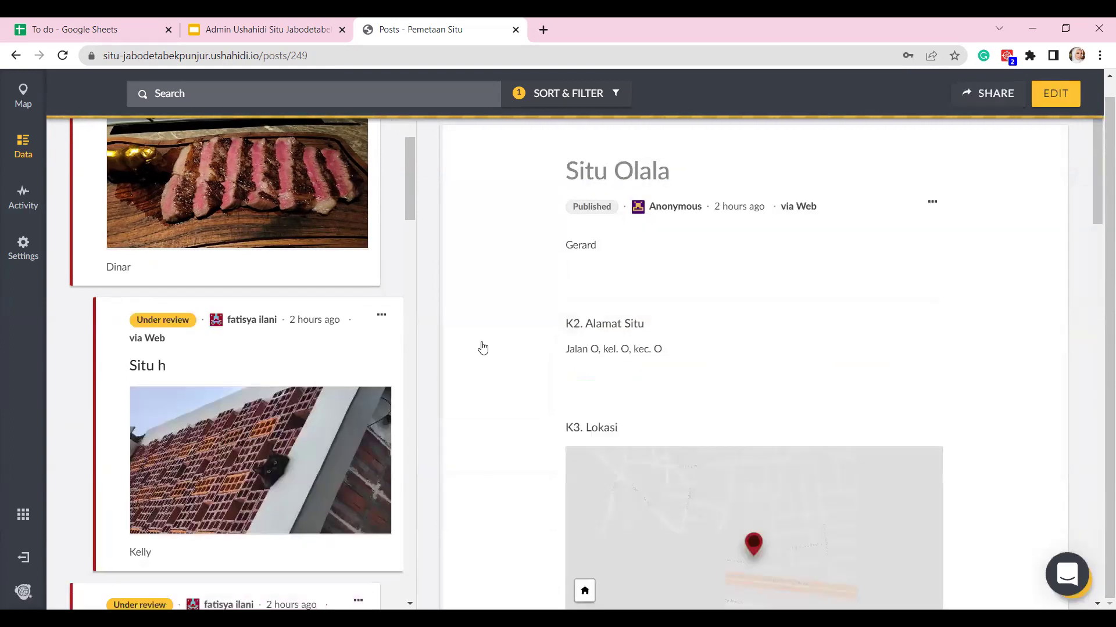
Step: Open the Situ h post from the list and start editing it
left_click(291, 339)
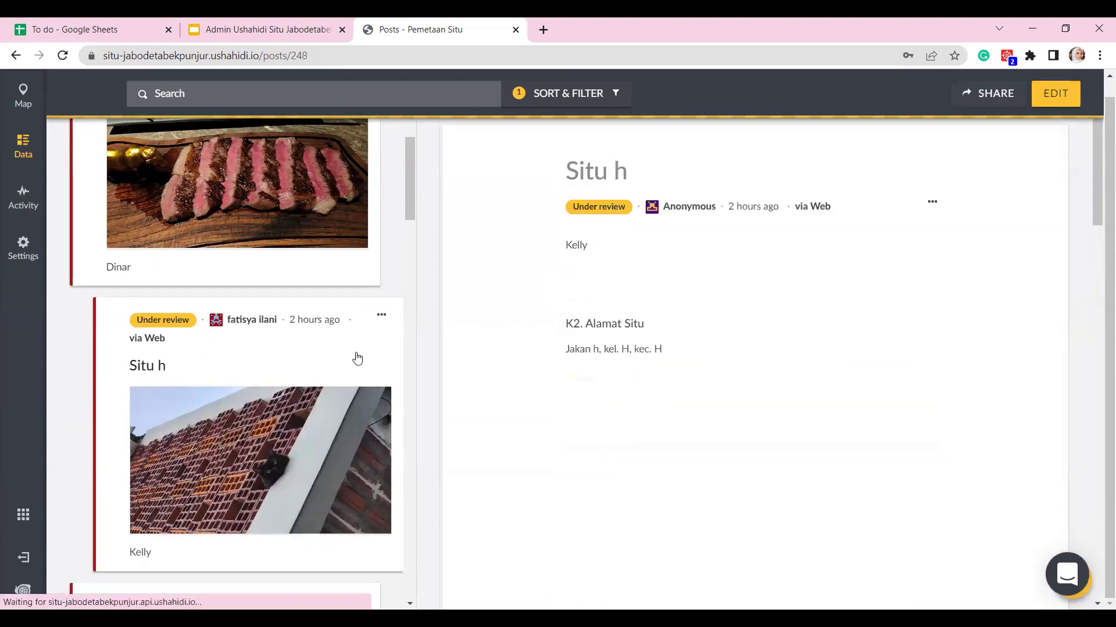
scroll(1040, 225, "down", 8)
scroll(1040, 225, "up", 8)
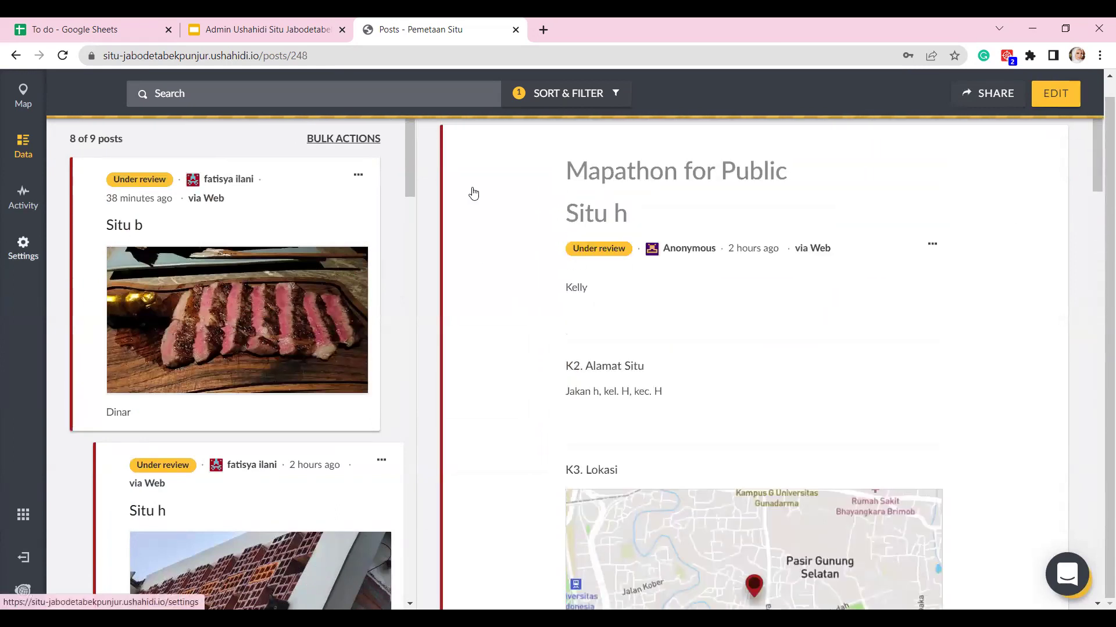
left_click(1056, 96)
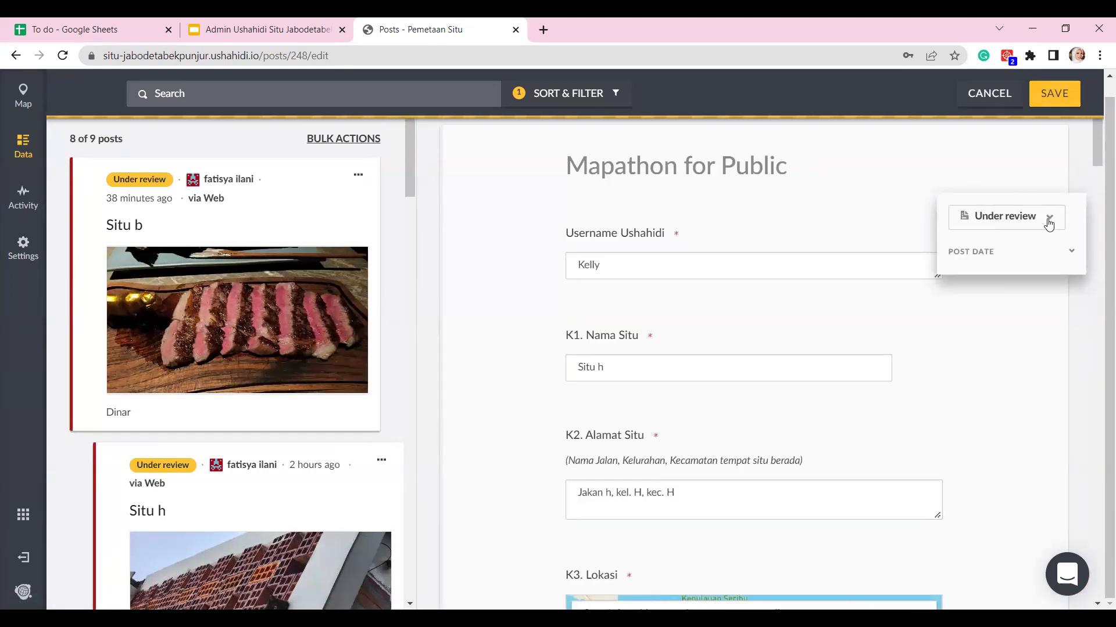
Step: View the available status options in the Situ h edit form and leave the post without saving
left_click(1006, 219)
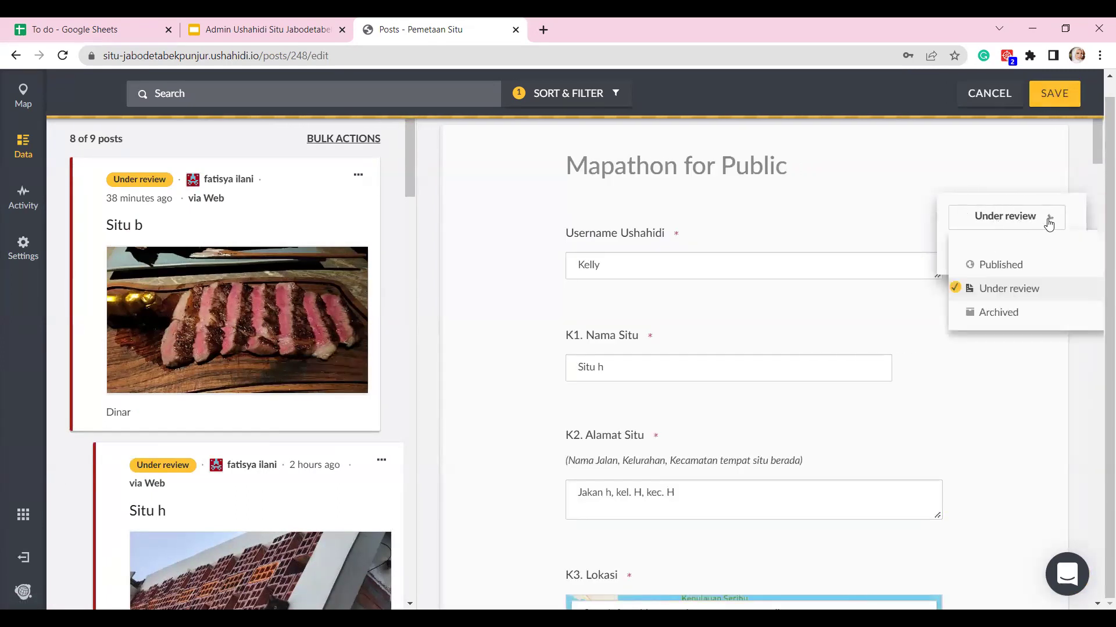
left_click(995, 101)
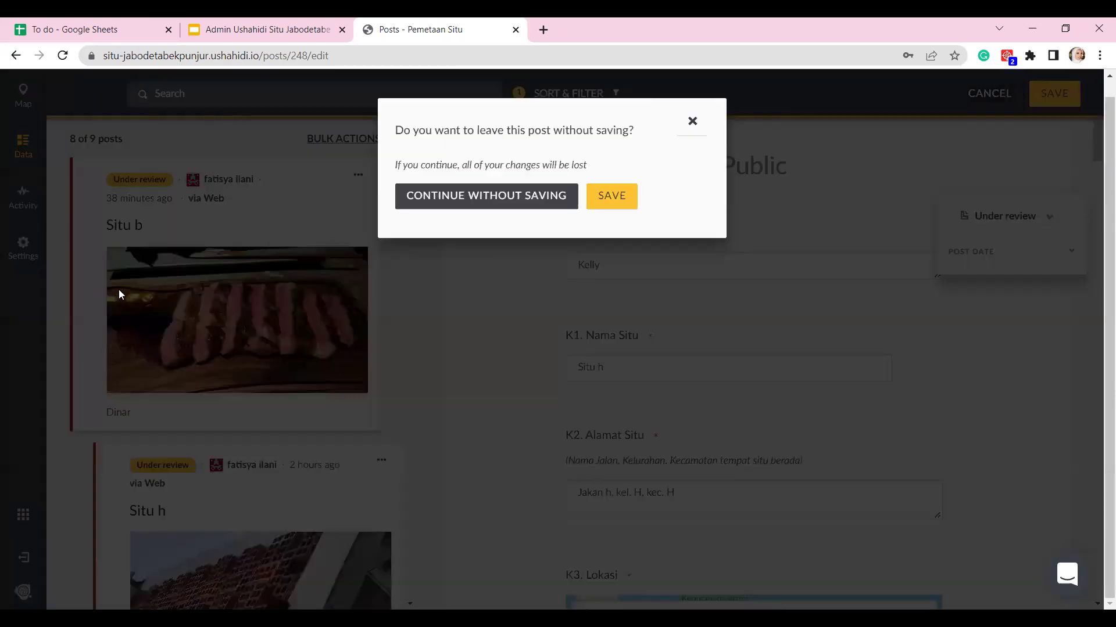
left_click(589, 195)
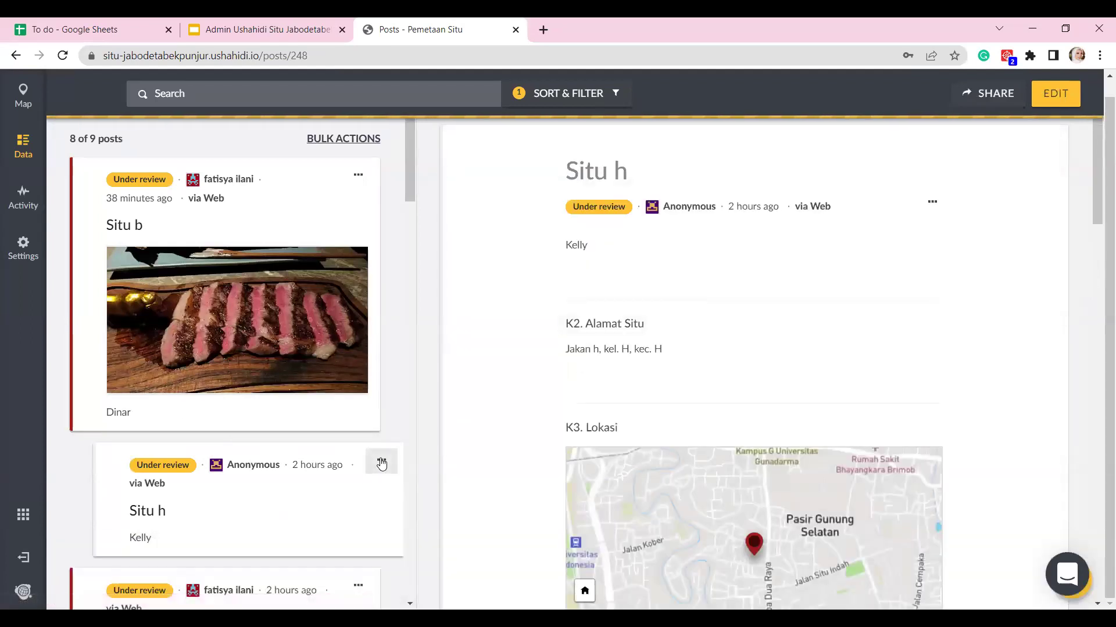
Step: View the Publish option among the Situ h post's actions in the post list and close the actions without choosing any
scroll(378, 458, "down", 3)
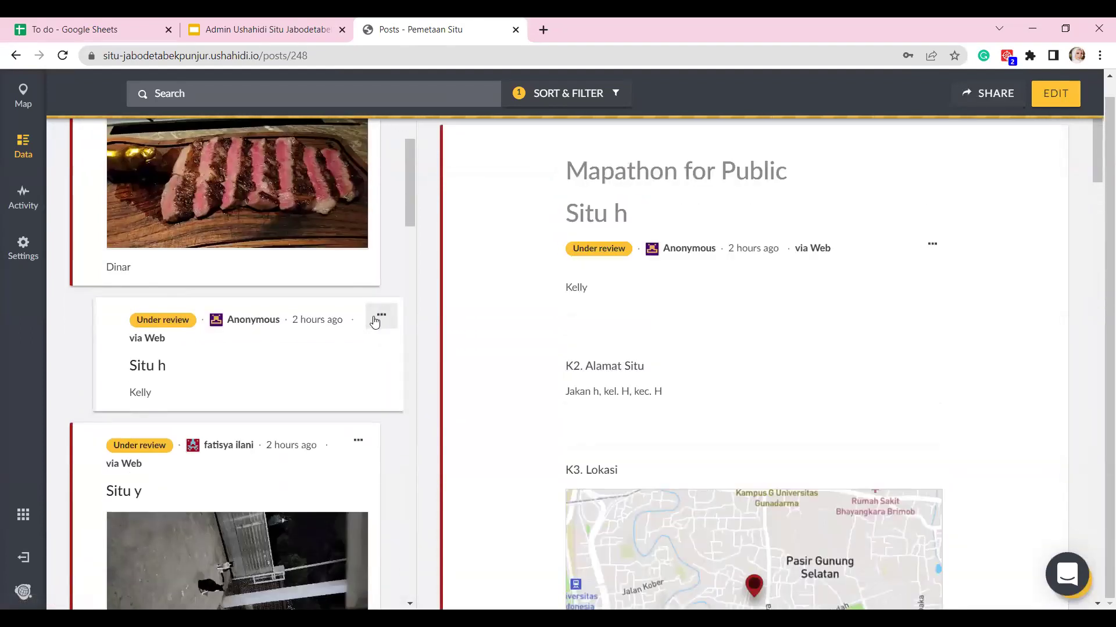
left_click(381, 317)
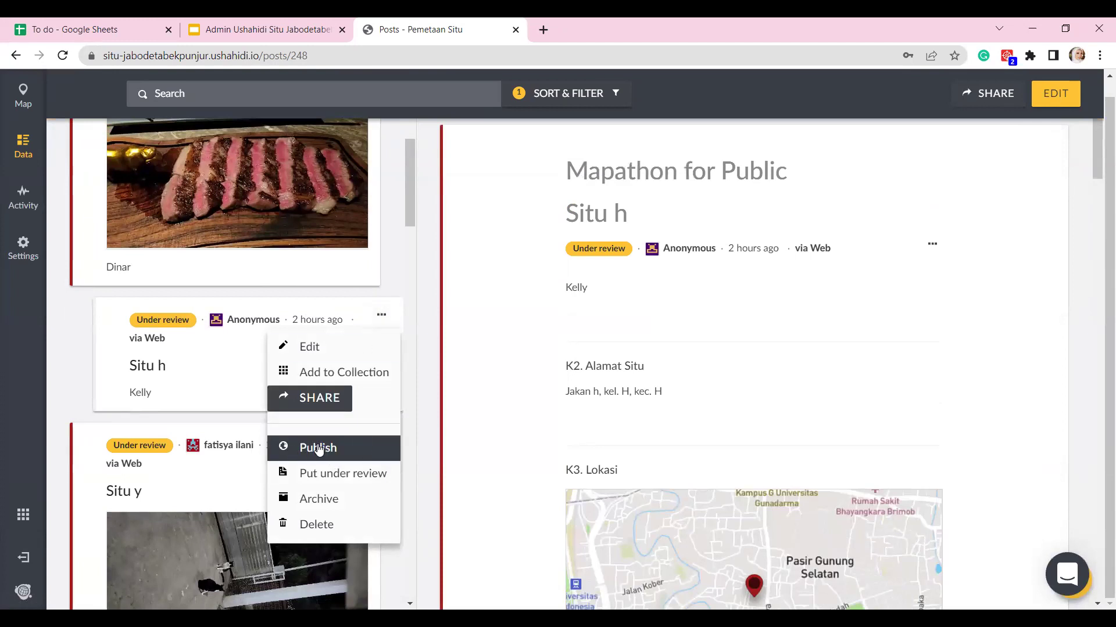
left_click(436, 254)
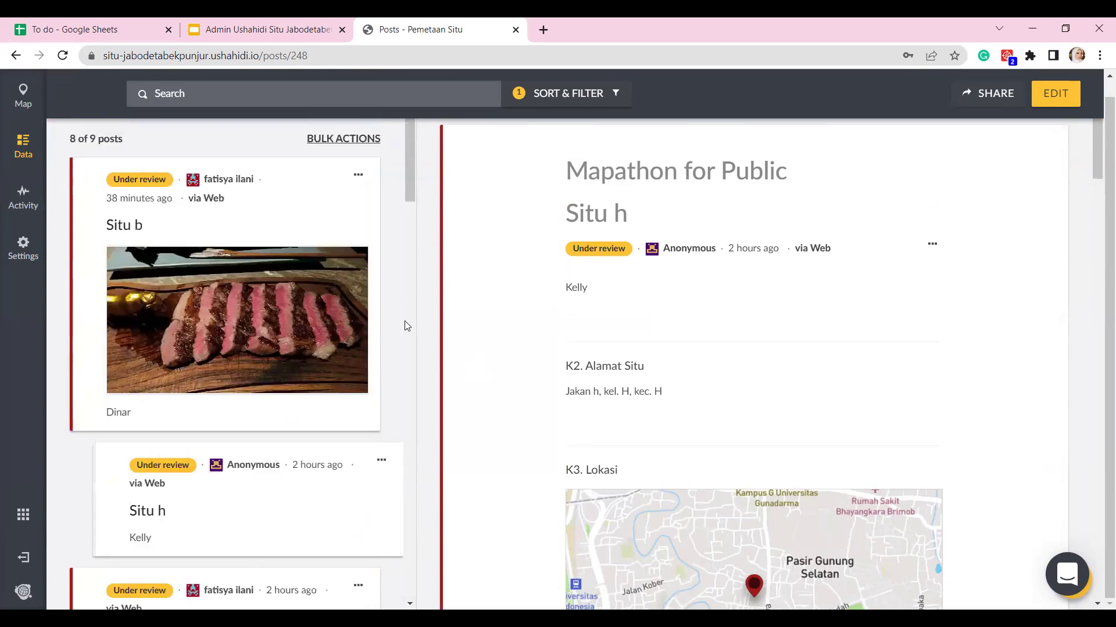
Step: Look through the list of posts under review and examine the address, location and lake photo of the Situ h report
scroll(405, 321, "down", 8)
scroll(404, 321, "up", 2)
scroll(407, 326, "up", 4)
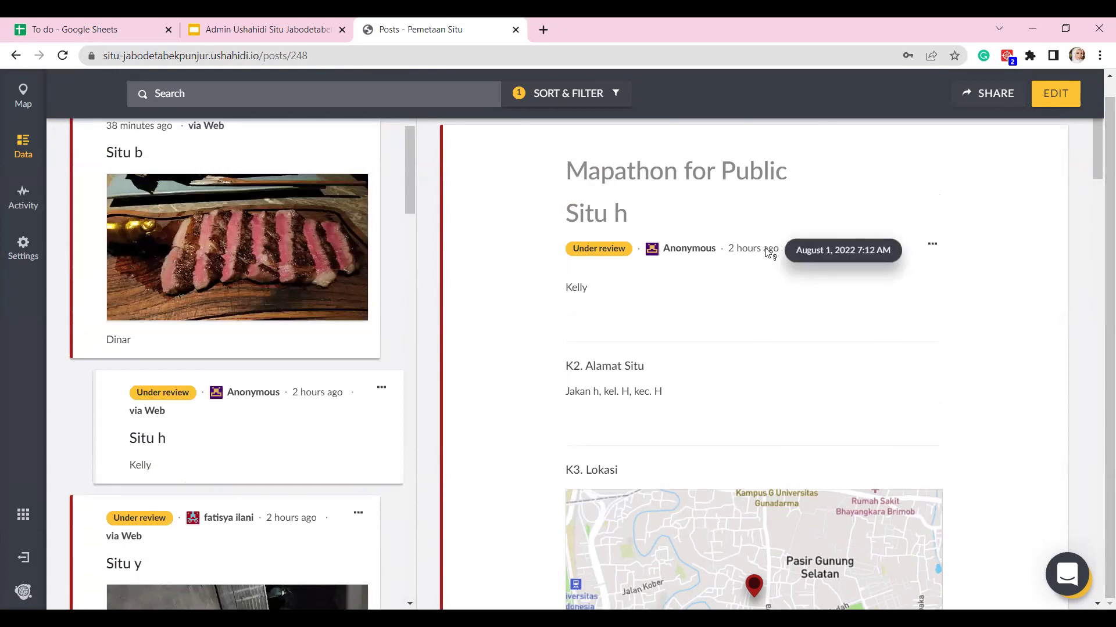
scroll(983, 297, "down", 5)
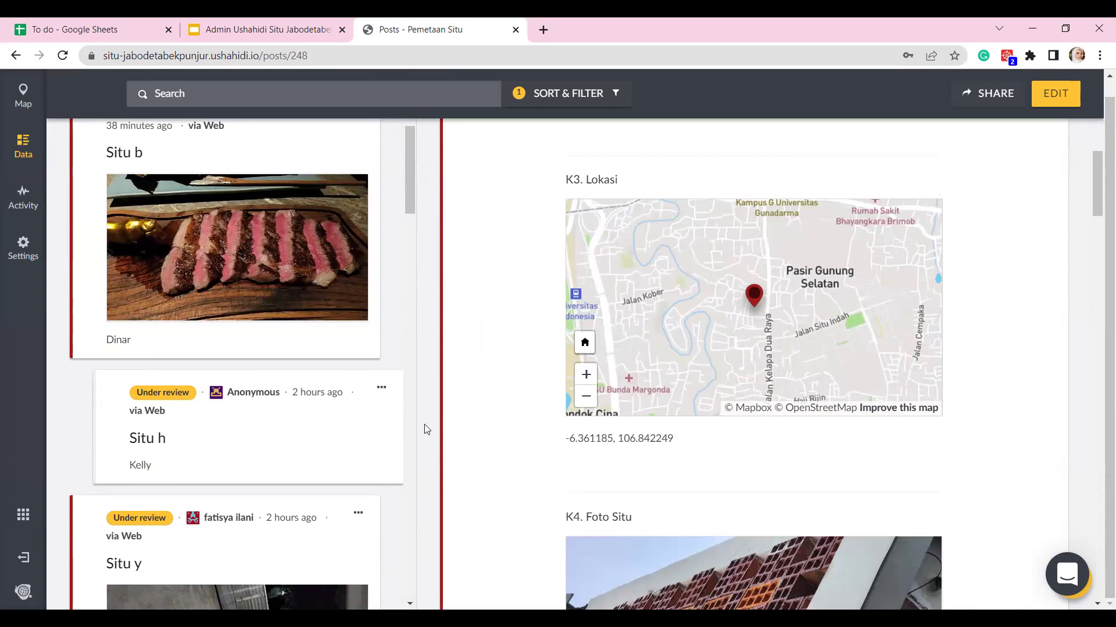
scroll(347, 419, "down", 3)
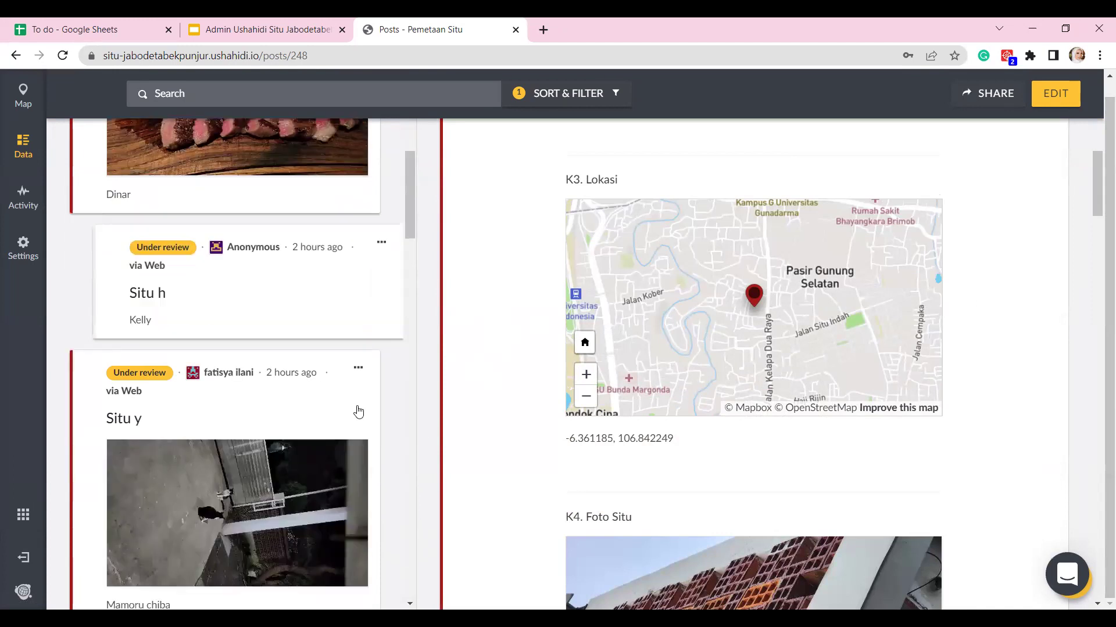
scroll(358, 412, "up", 5)
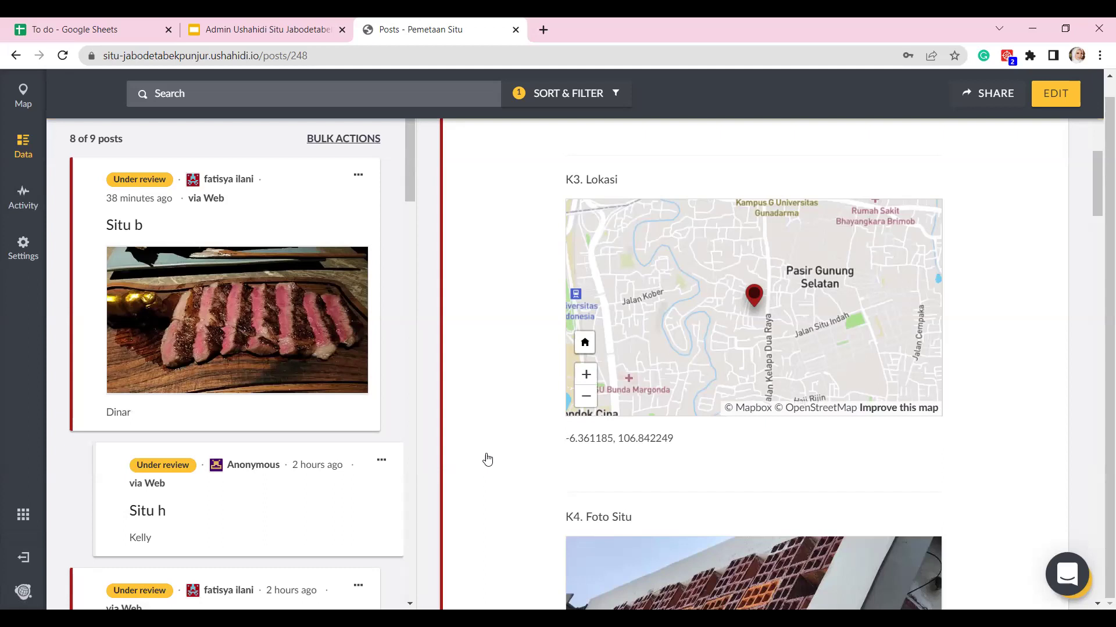
scroll(497, 445, "up", 3)
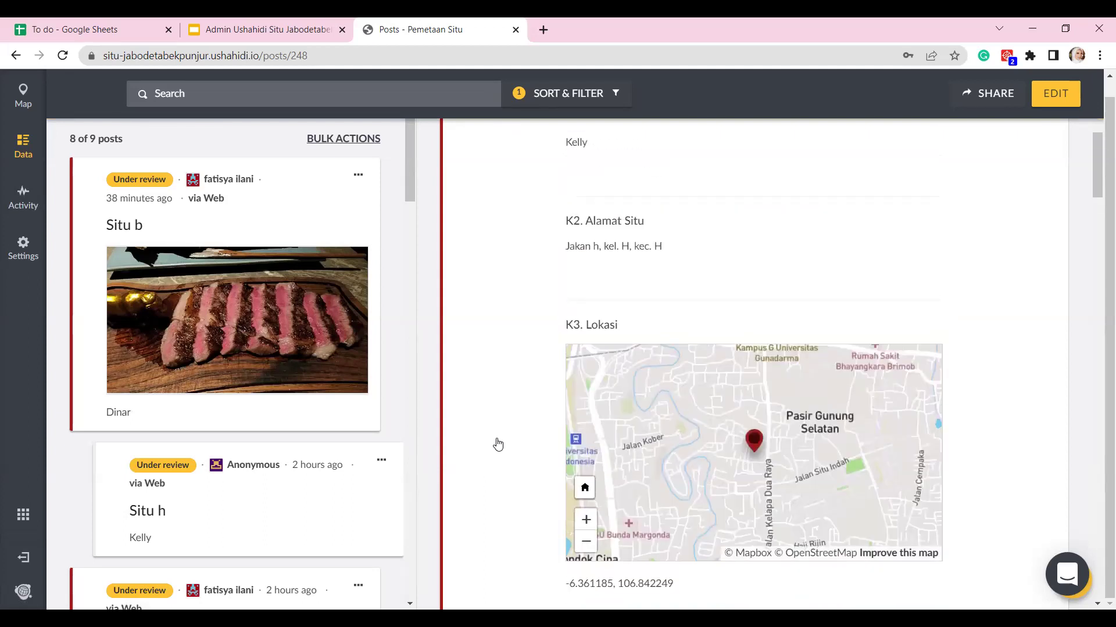
scroll(497, 445, "down", 3)
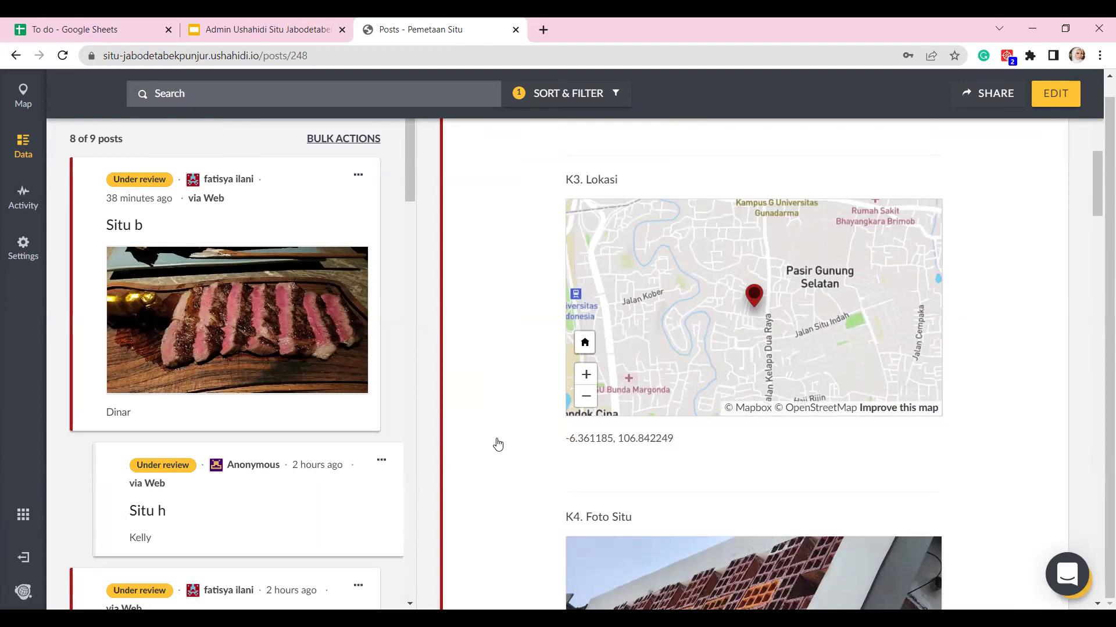
scroll(496, 444, "down", 2)
scroll(408, 461, "down", 3)
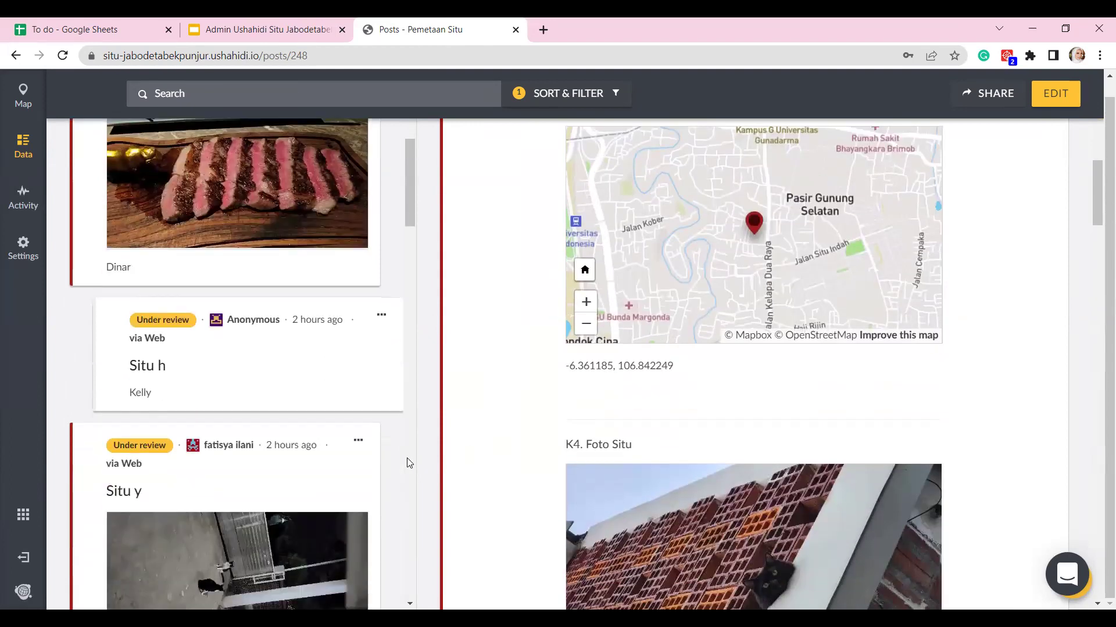
scroll(409, 461, "down", 3)
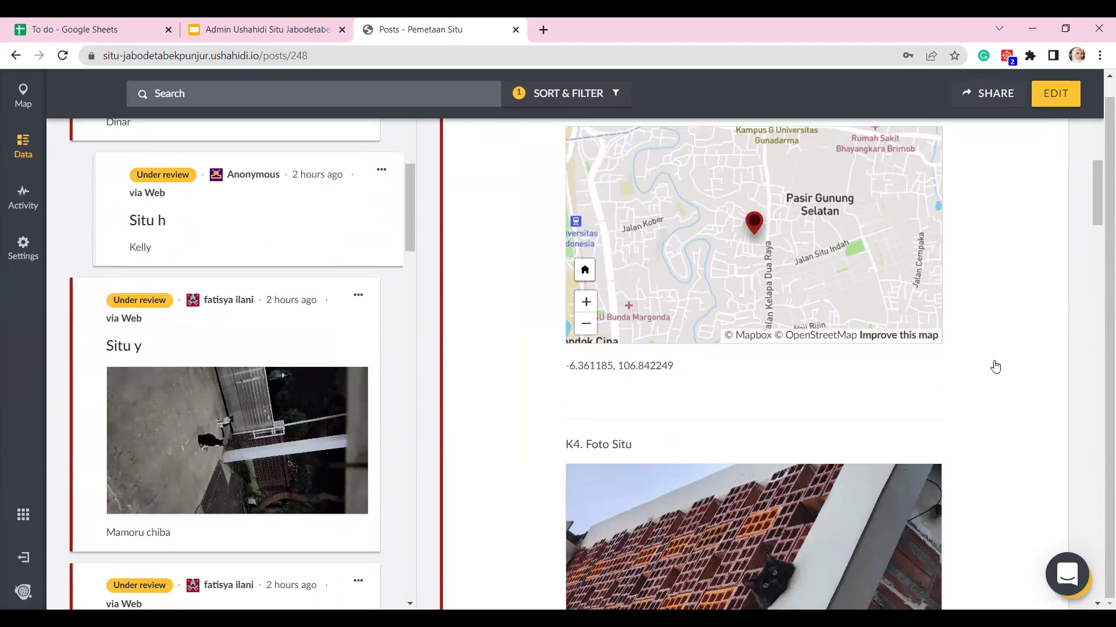
scroll(993, 366, "up", 1)
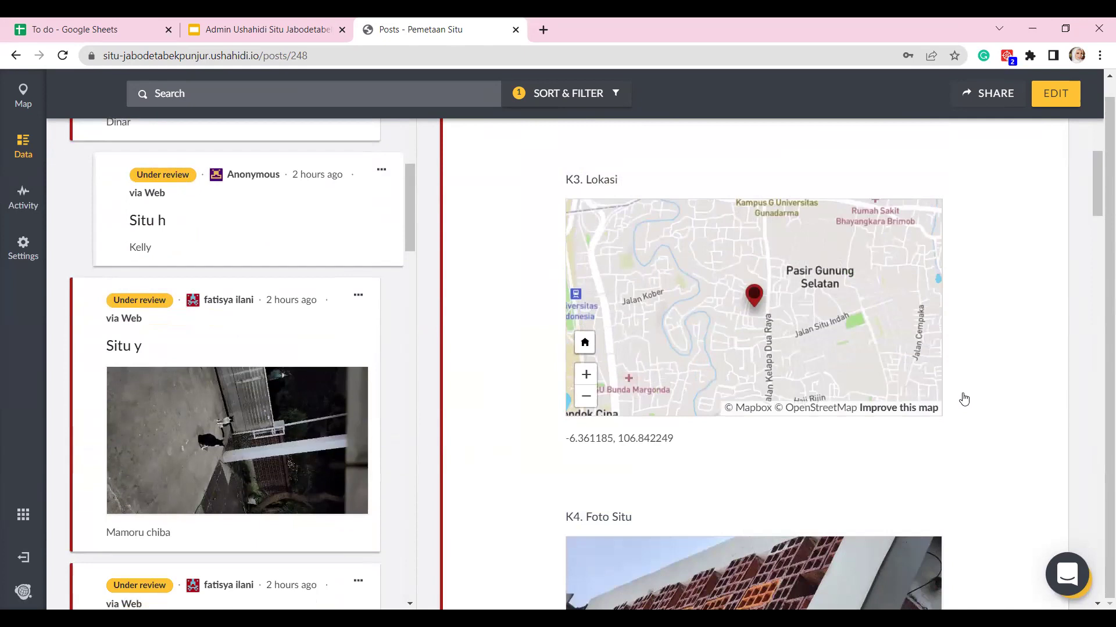
scroll(962, 399, "up", 3)
scroll(961, 399, "down", 2)
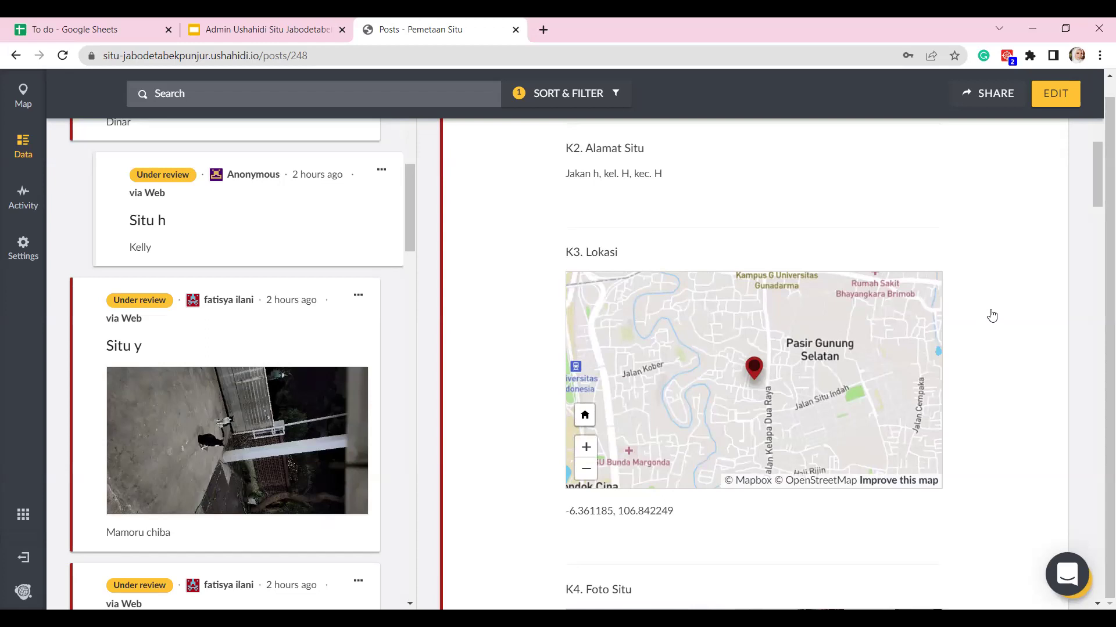
scroll(979, 297, "up", 2)
scroll(983, 299, "down", 2)
Step: Edit the Situ h post, move its K3 Lokasi marker just below Alamanda Residence, about -6.3608, 106.8425, and save the post
left_click(1049, 94)
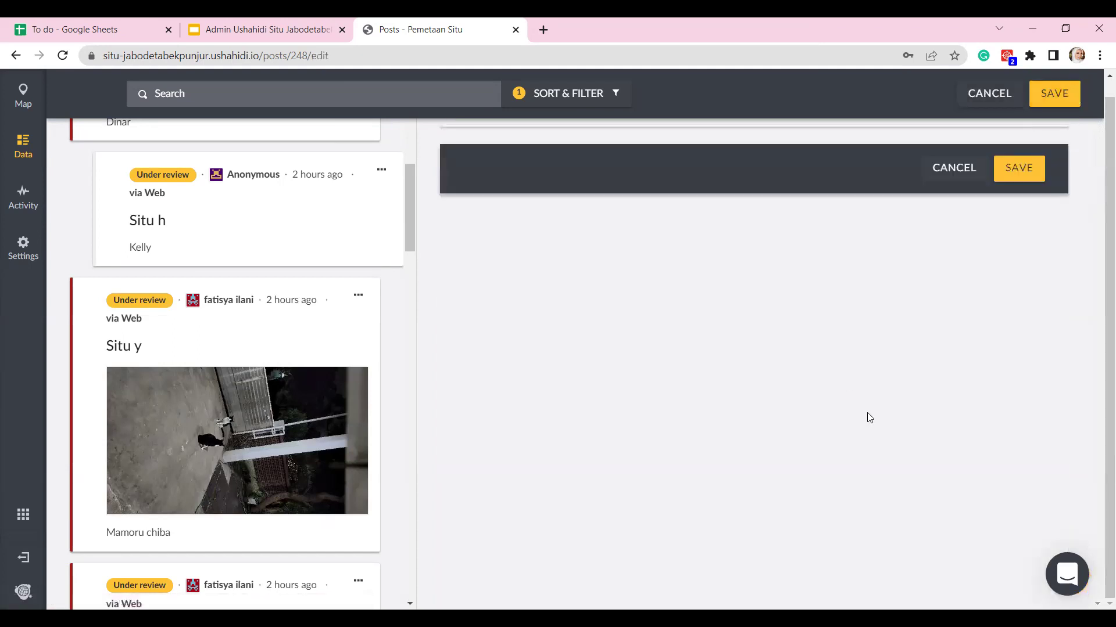
scroll(991, 403, "down", 8)
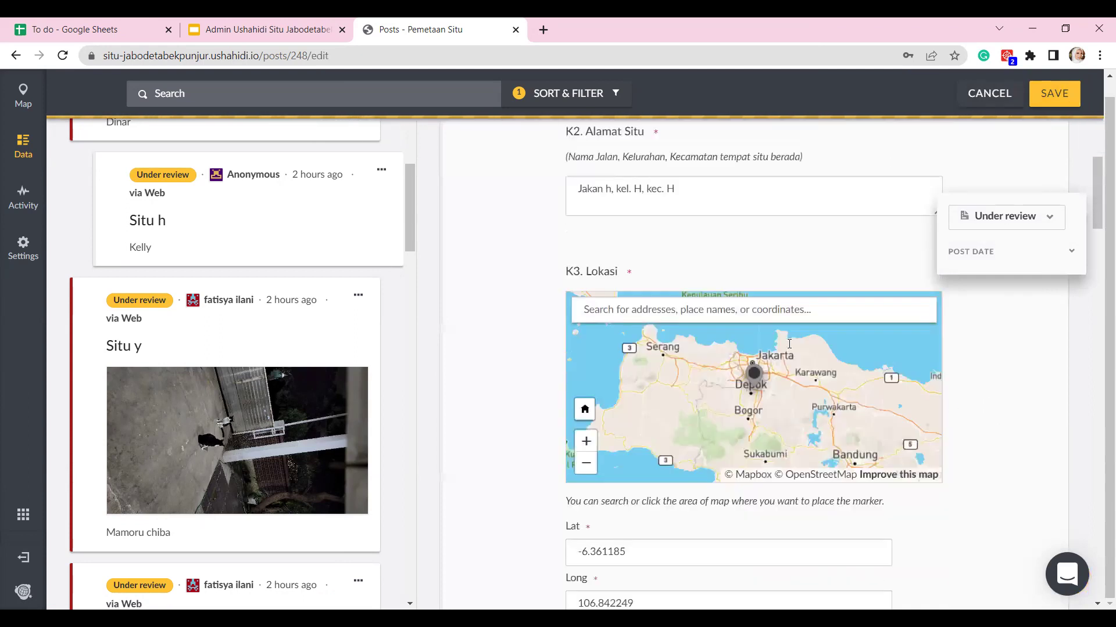
scroll(749, 259, "up", 5)
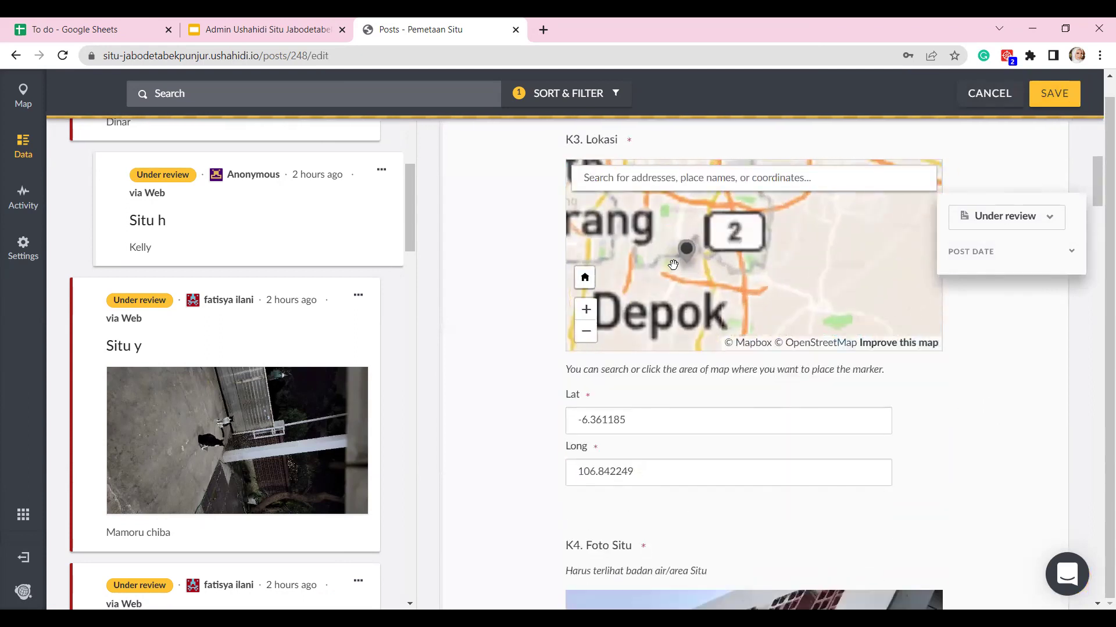
scroll(726, 260, "up", 4)
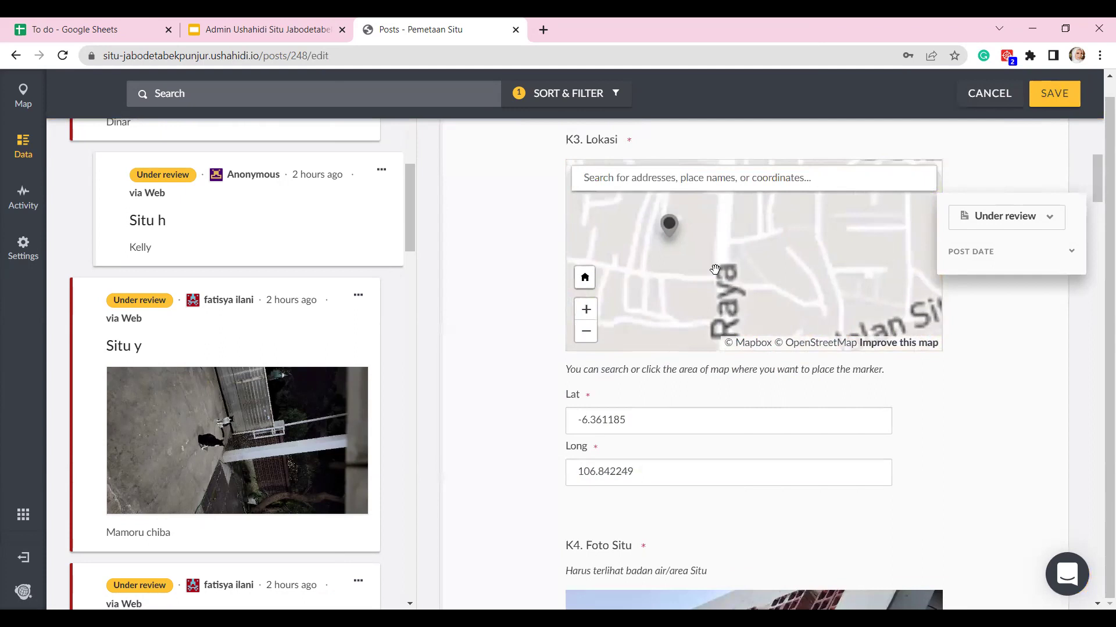
mouse_move(712, 293)
left_mouse_down()
mouse_move(734, 317)
mouse_move(717, 308)
mouse_move(756, 253)
mouse_move(722, 258)
mouse_move(736, 268)
mouse_move(762, 260)
left_mouse_up()
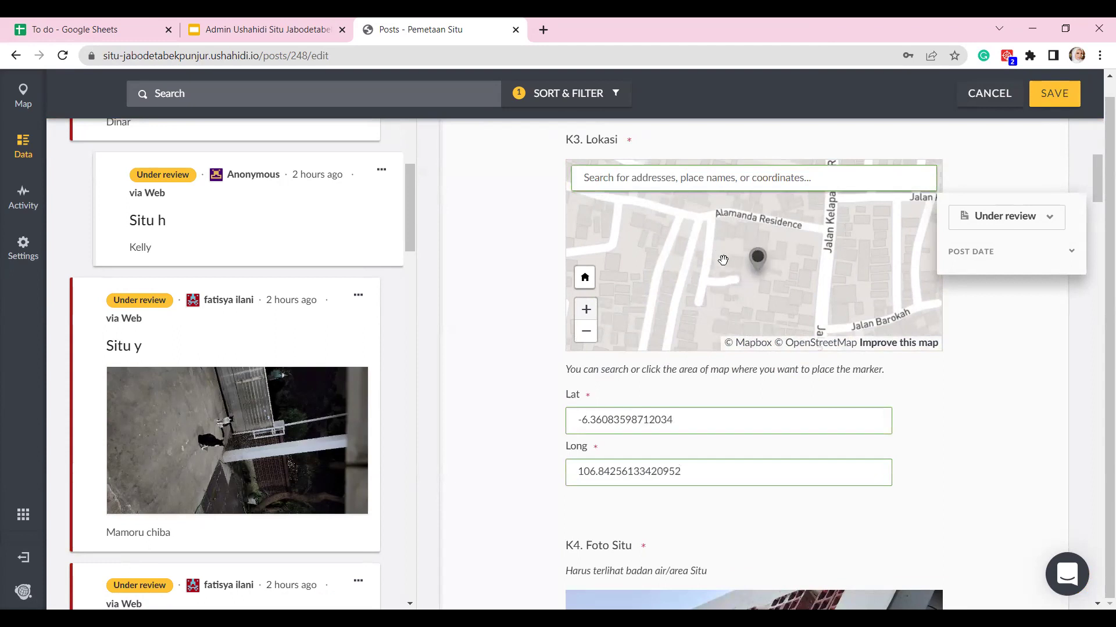
left_click(757, 260)
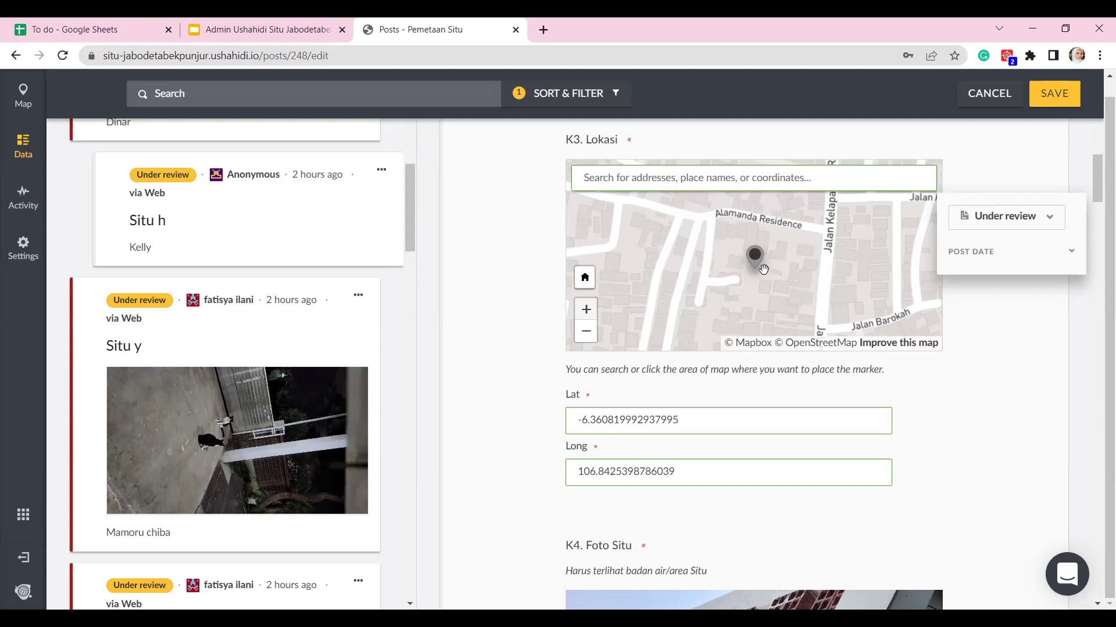
left_click_drag(762, 256, 763, 261)
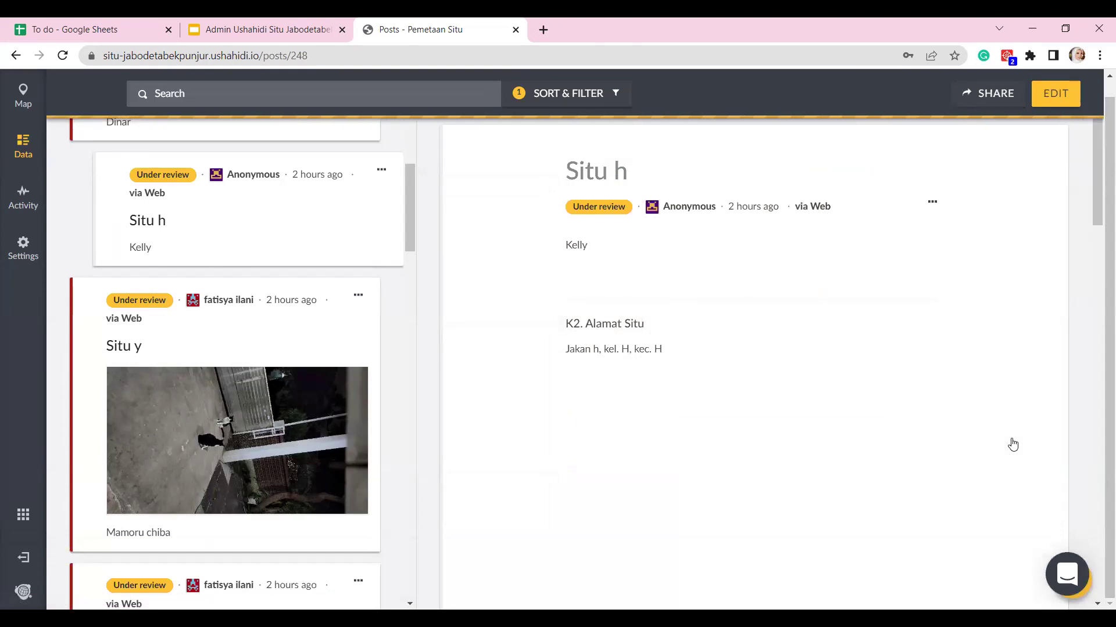
Step: Check the location map of the saved Situ h report and go back to the start of the post list
scroll(974, 407, "down", 1)
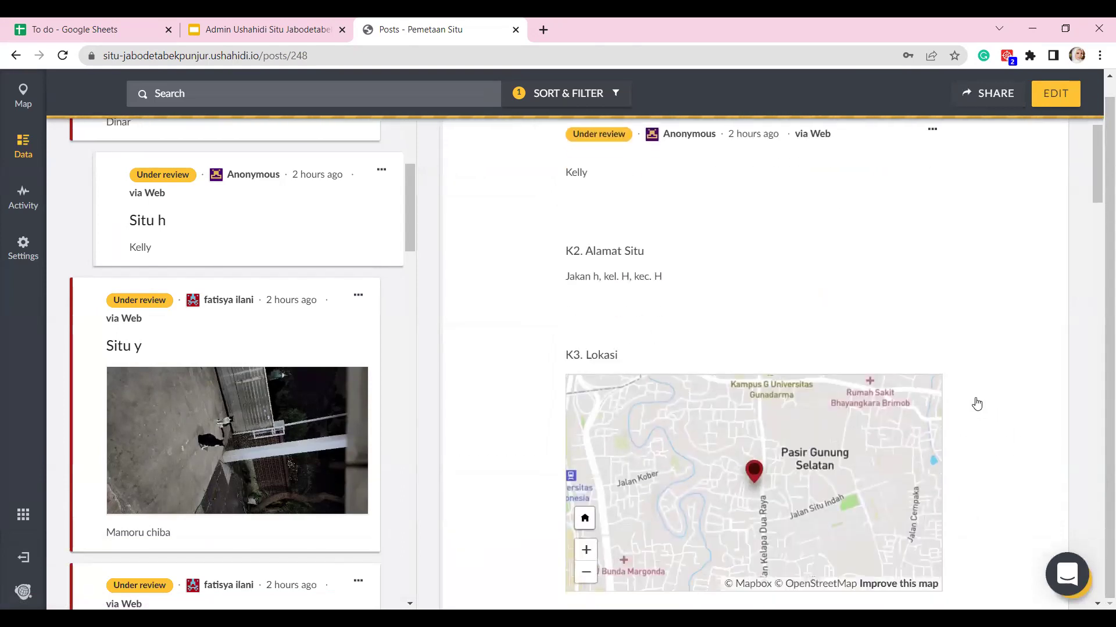
scroll(976, 404, "up", 1)
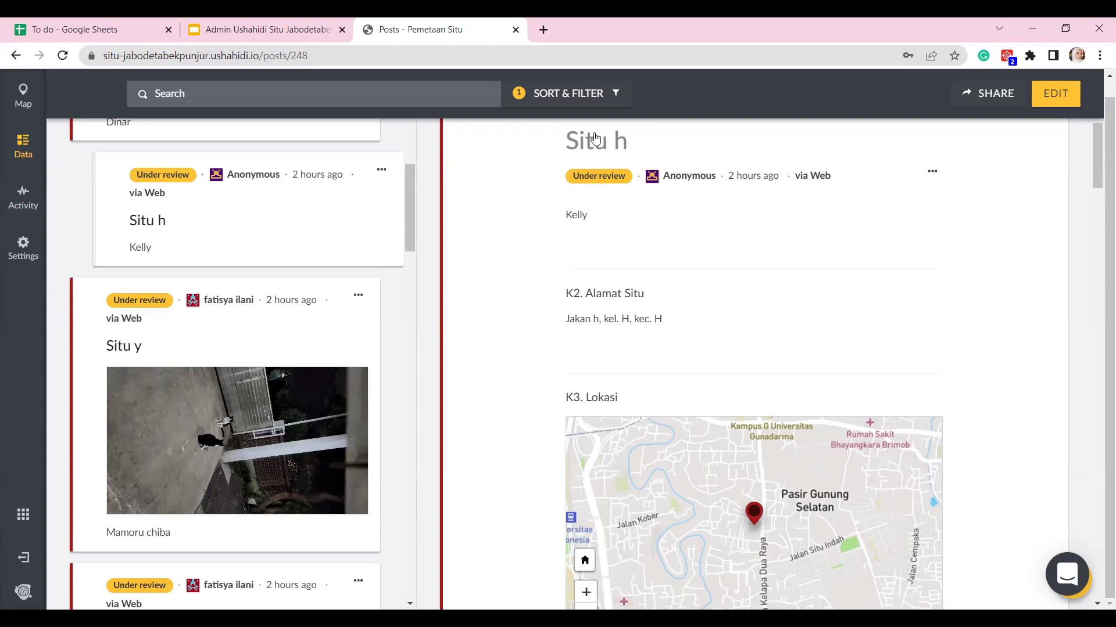
scroll(266, 320, "up", 5)
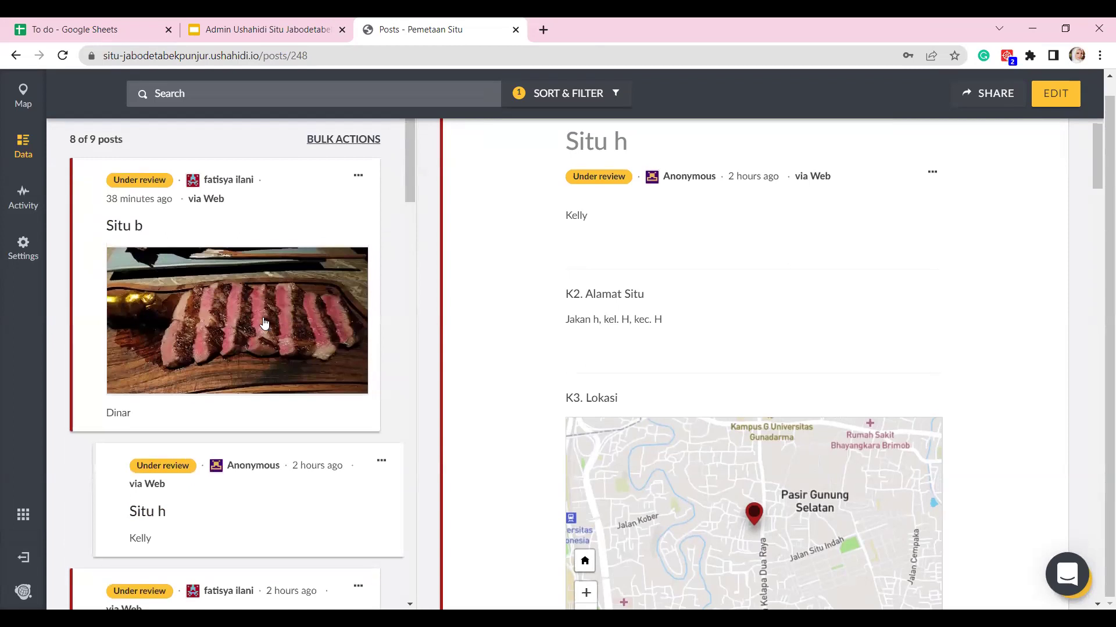
scroll(264, 322, "up", 1)
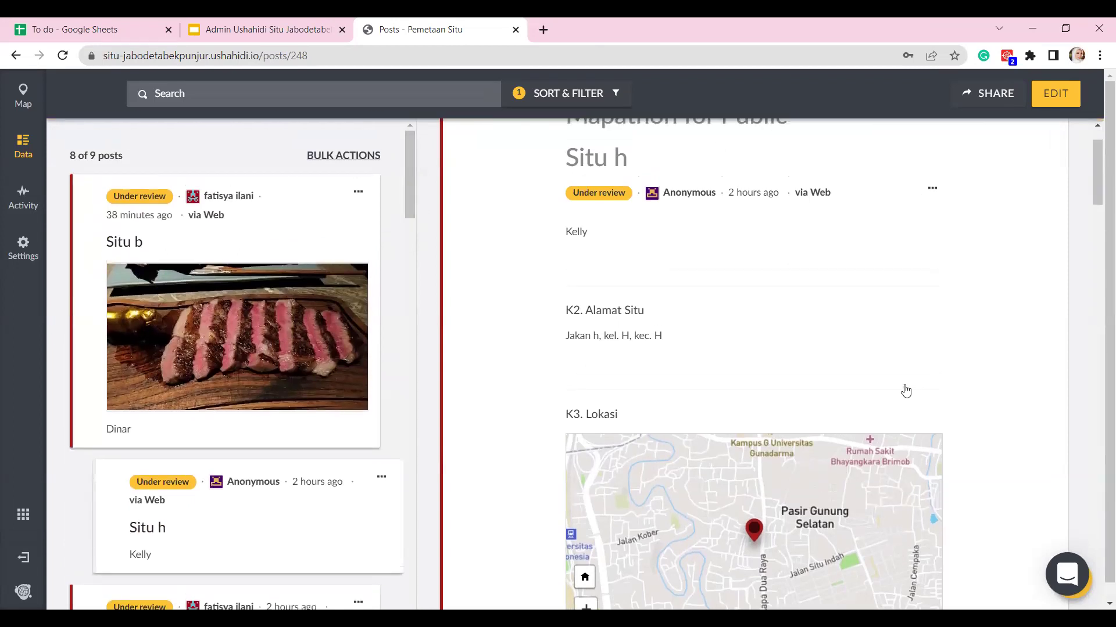
Step: Switch to the map view of the deployment and check which post status its filter uses
left_click(7, 94)
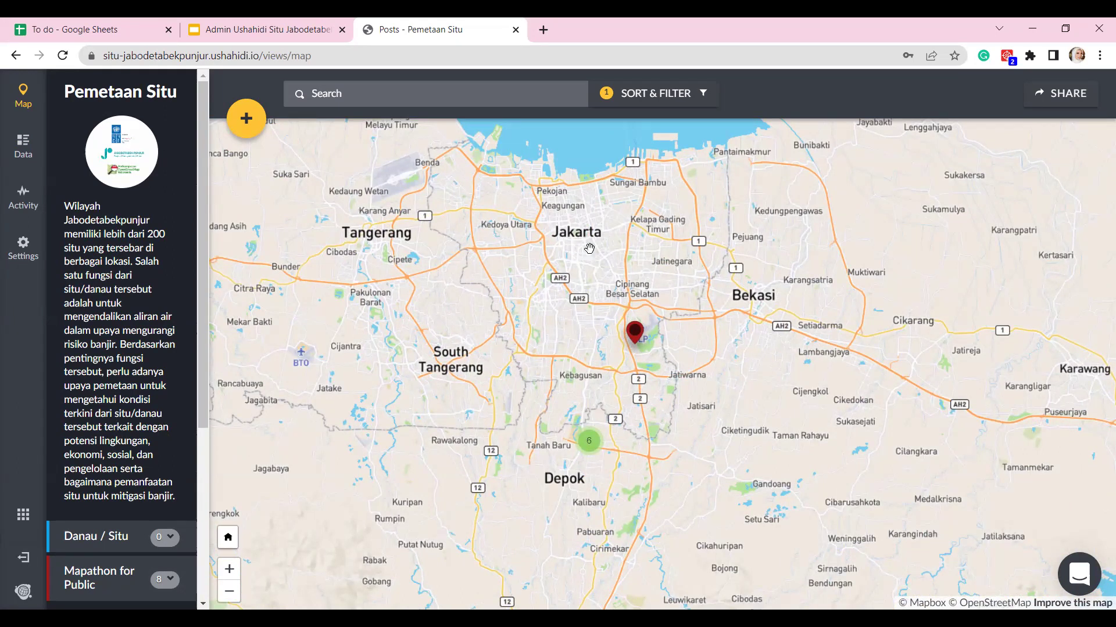
mouse_move(55, 541)
left_click(678, 91)
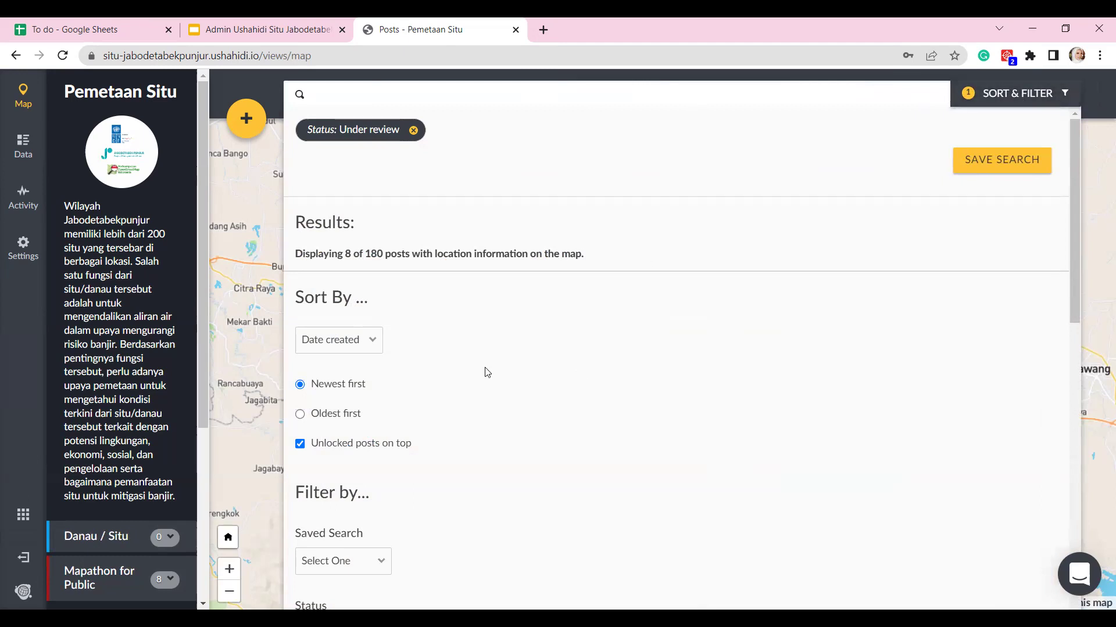
scroll(487, 373, "down", 3)
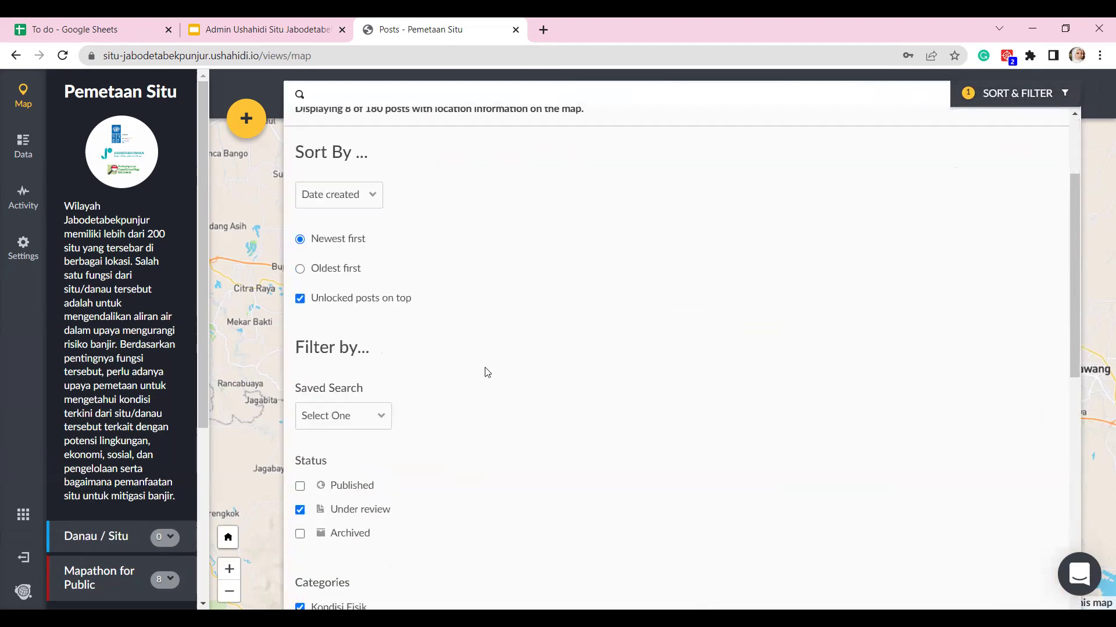
left_click(1040, 94)
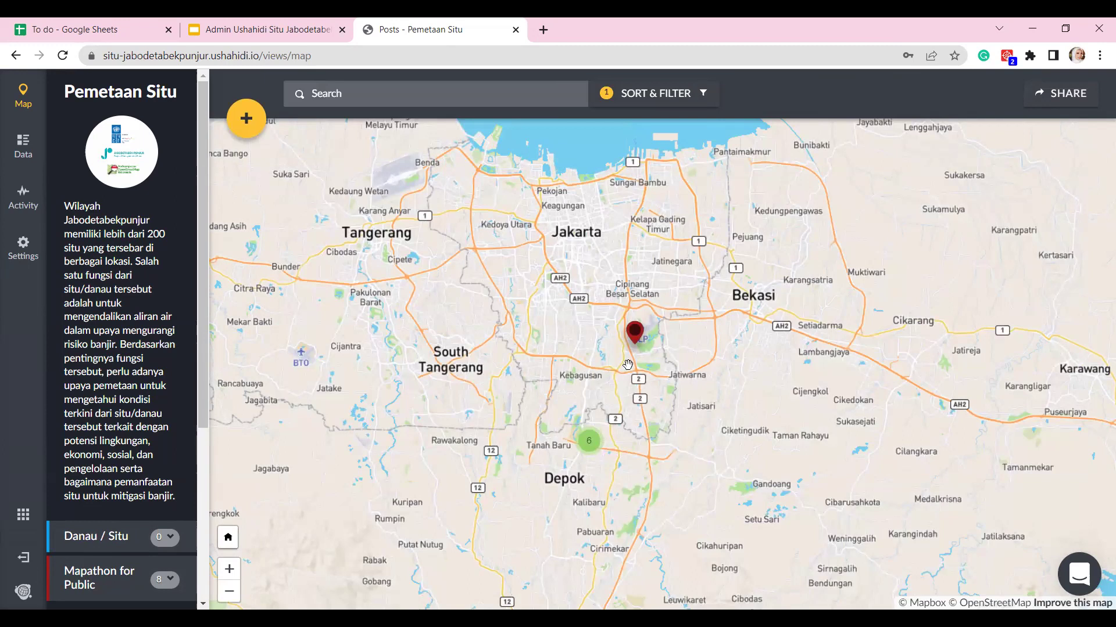
Step: Include Published posts alongside Under review posts in the map's status filter and return to the map results
scroll(627, 364, "up", 4)
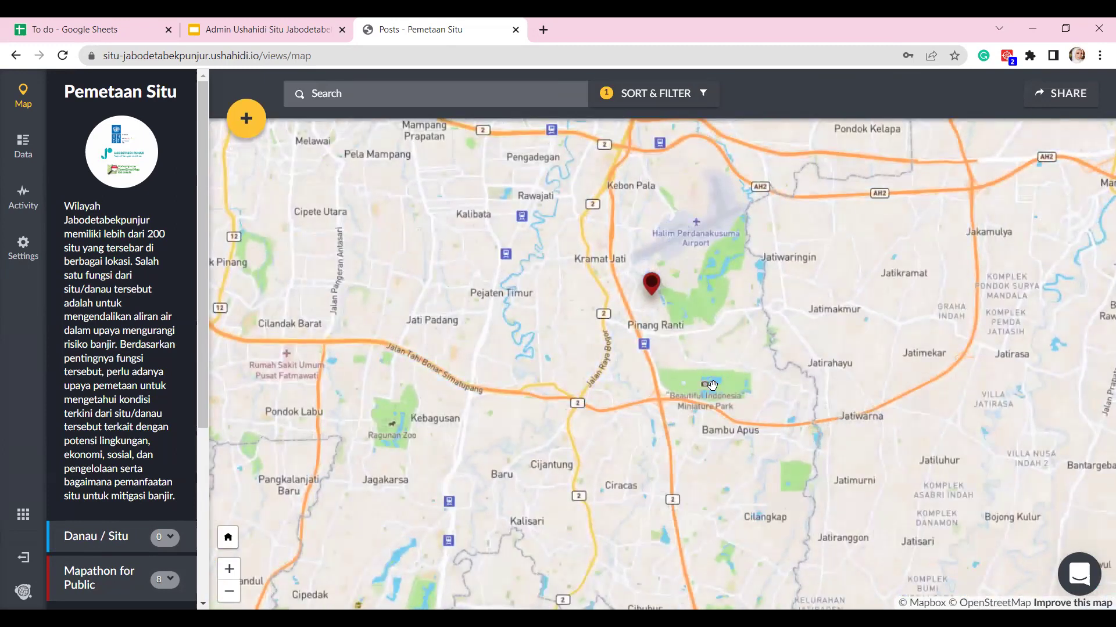
scroll(752, 361, "down", 1)
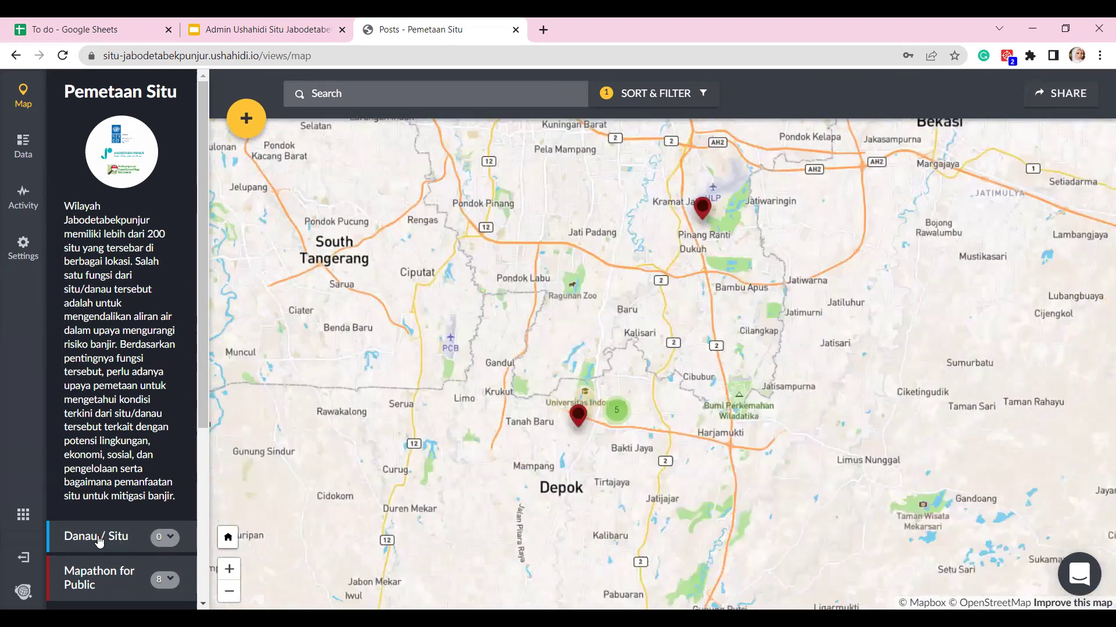
mouse_move(74, 540)
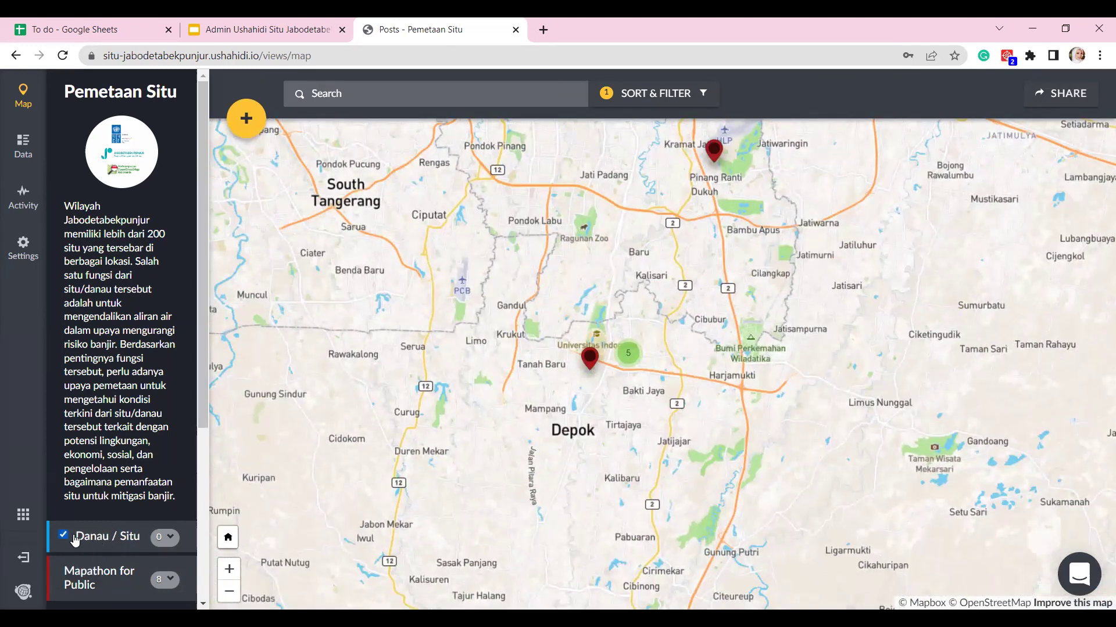
left_click(691, 93)
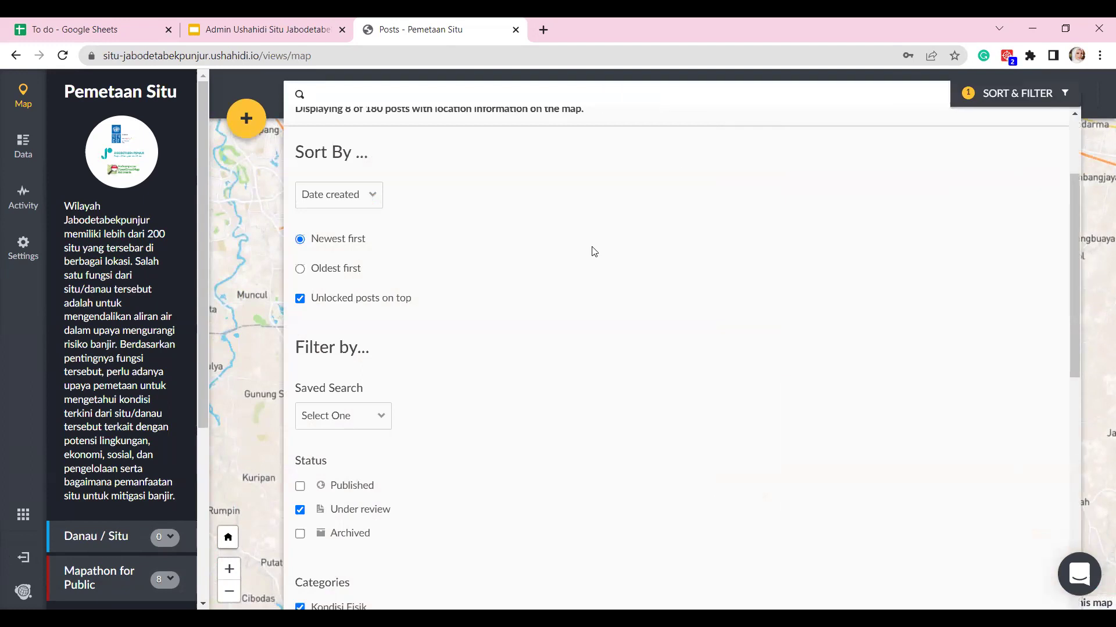
scroll(620, 323, "down", 3)
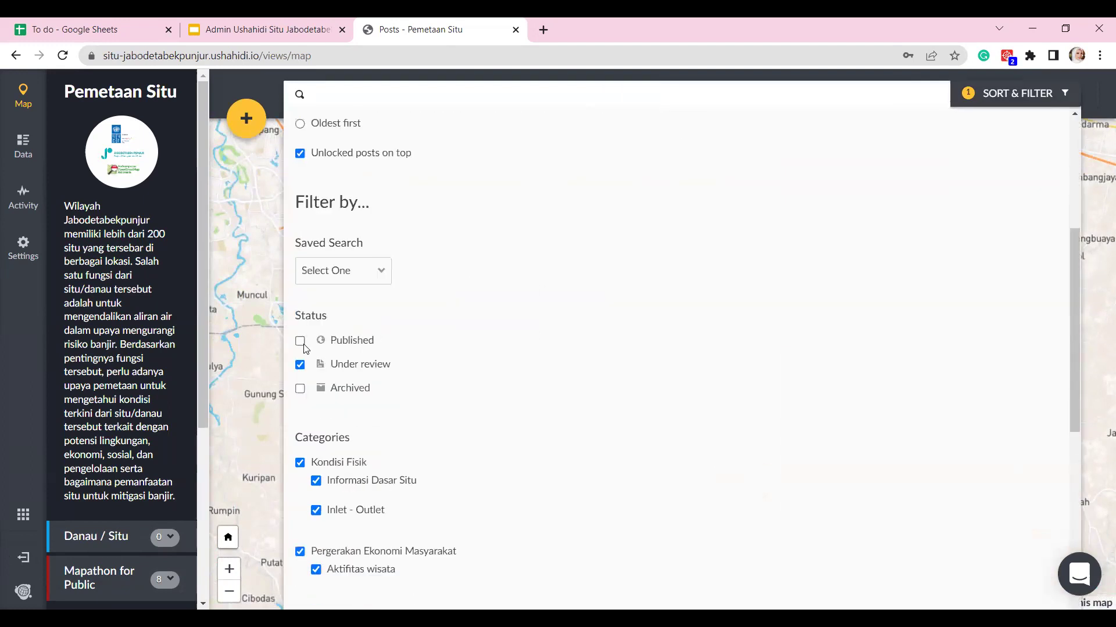
left_click(301, 344)
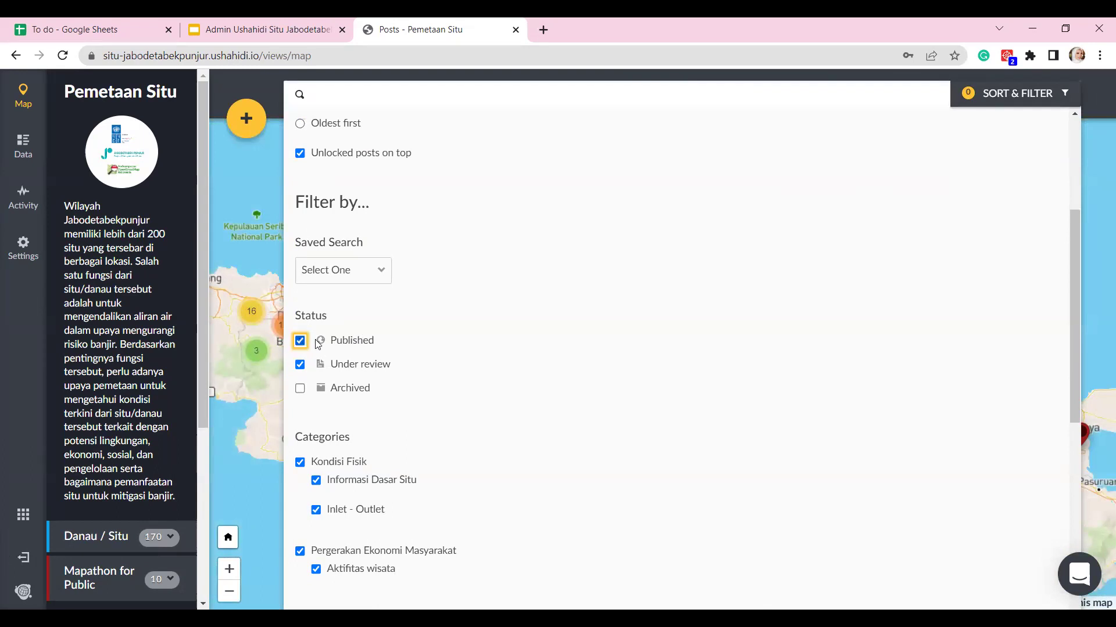
scroll(816, 359, "down", 10)
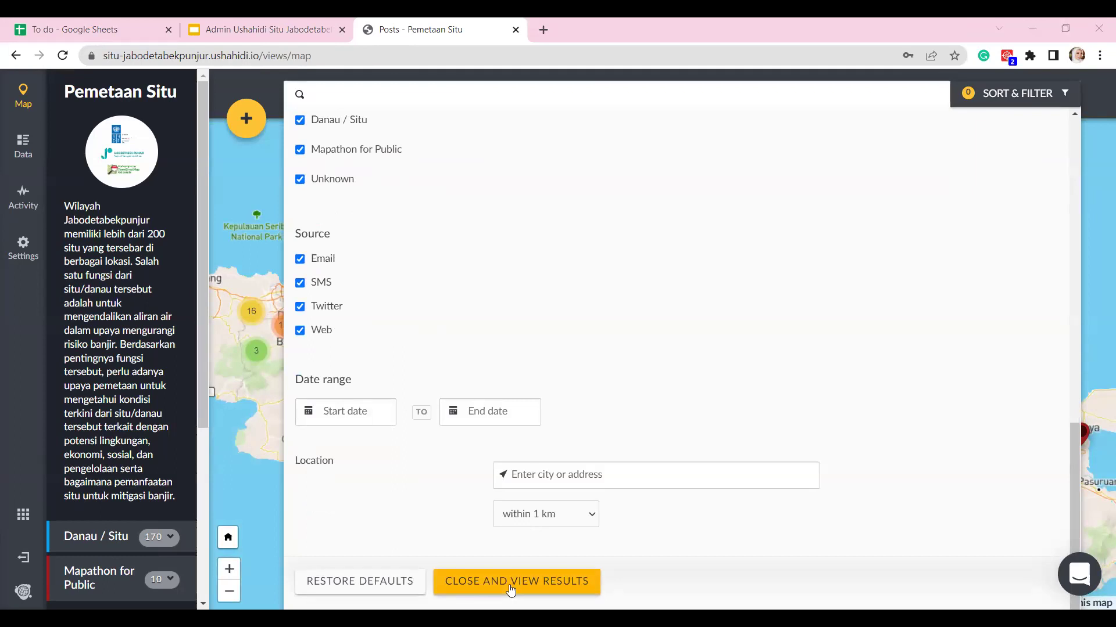
left_click(346, 583)
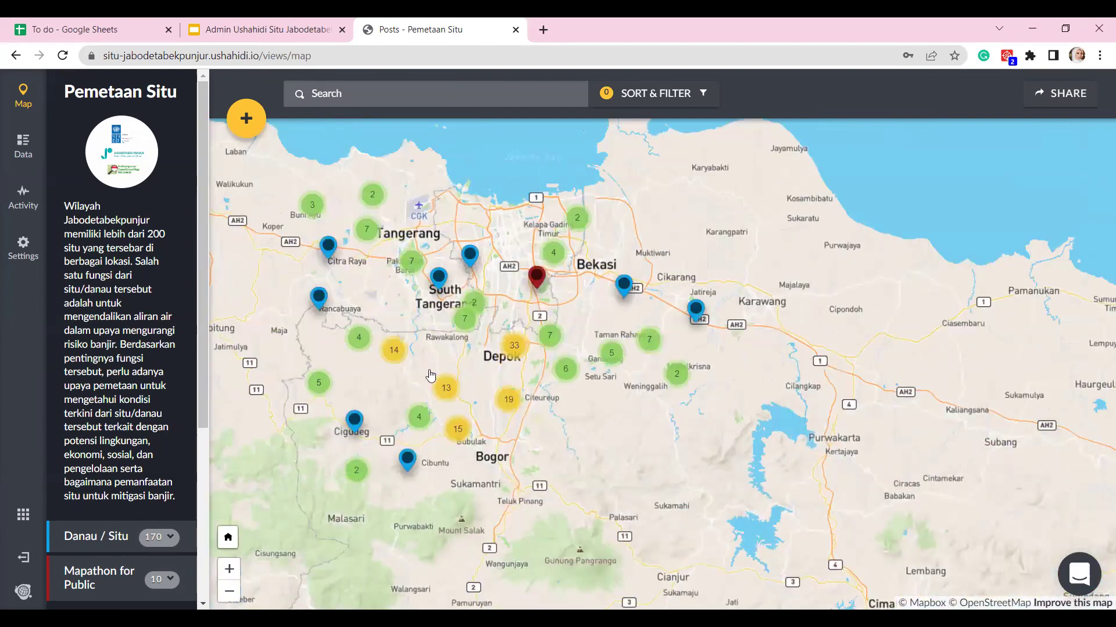
Step: Examine how the Danau / Situ and Mapathon for Public posts spread across Tangerang, Bekasi, Depok and Bogor
left_click_drag(477, 345, 609, 365)
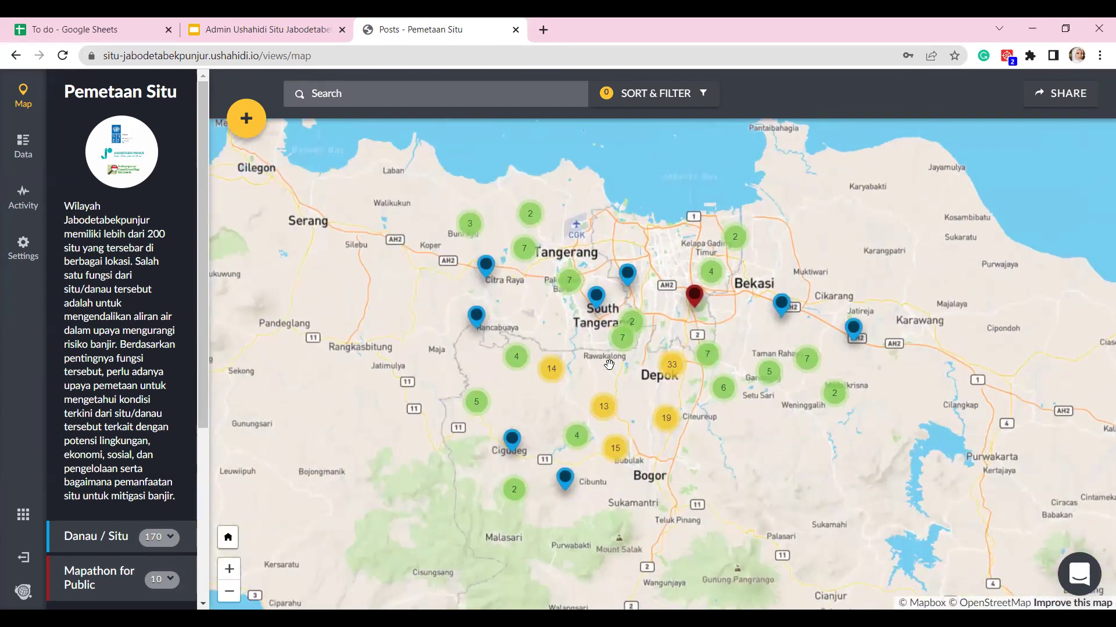
left_click_drag(606, 372, 560, 353)
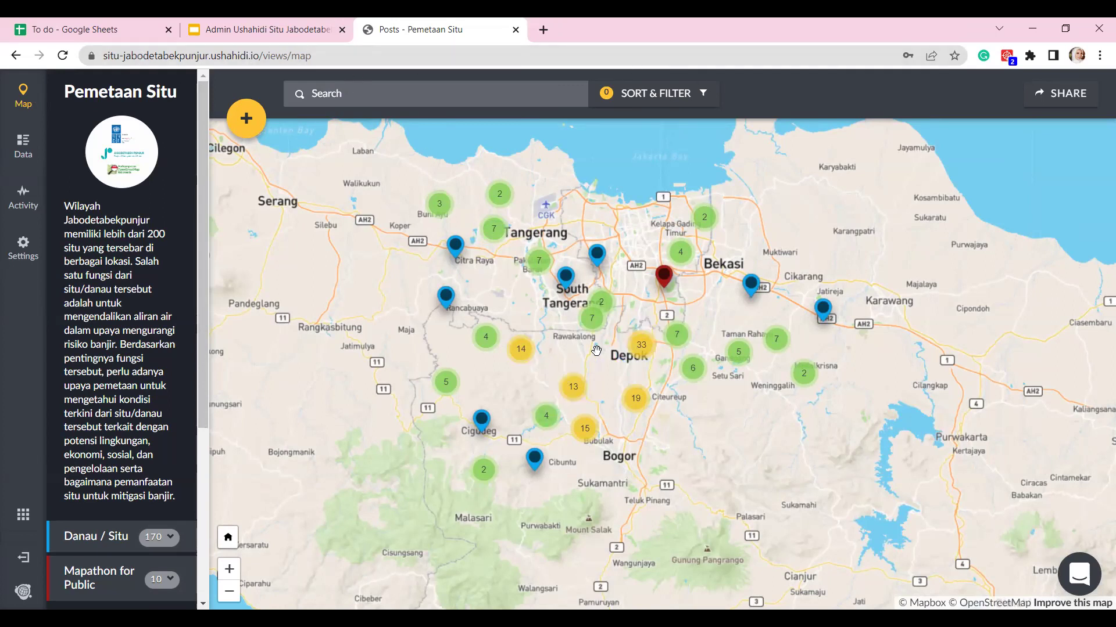
scroll(597, 351, "up", 2)
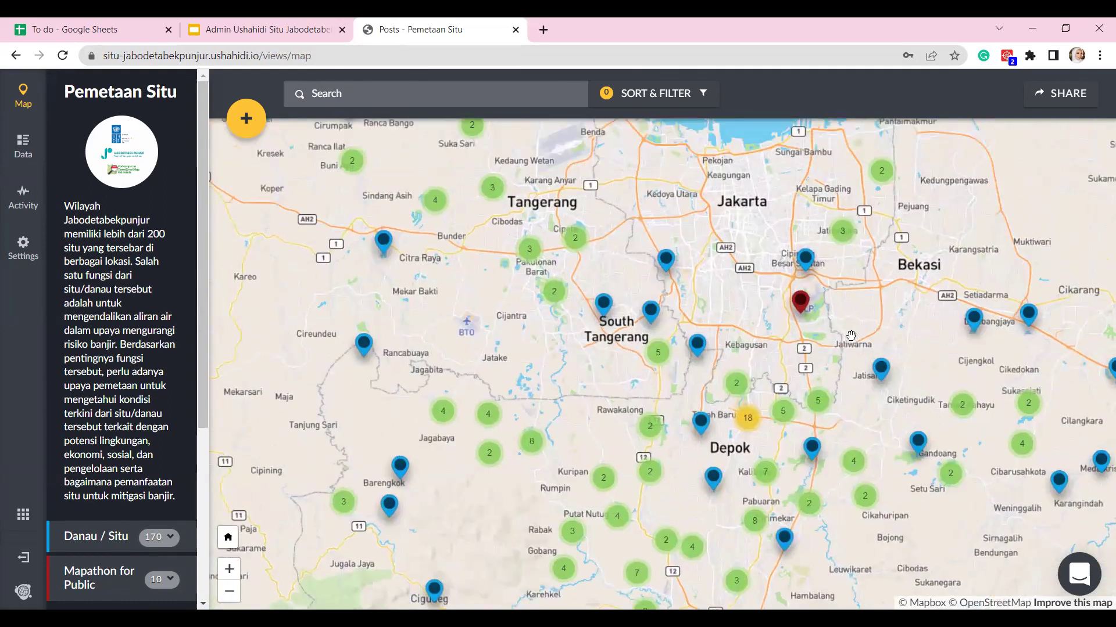
left_click_drag(840, 437, 804, 276)
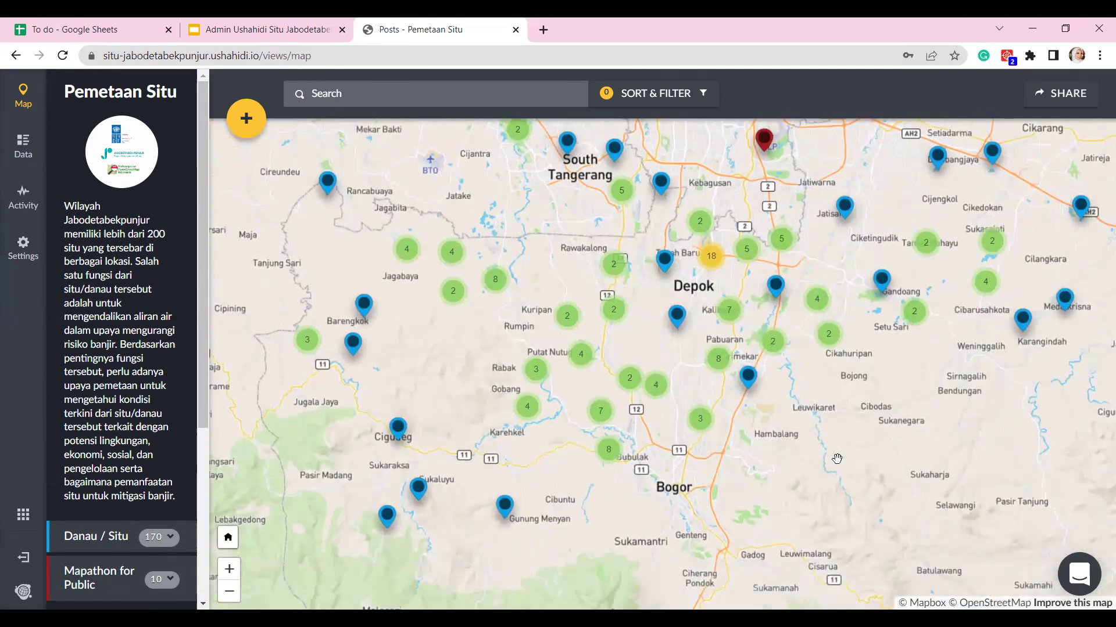
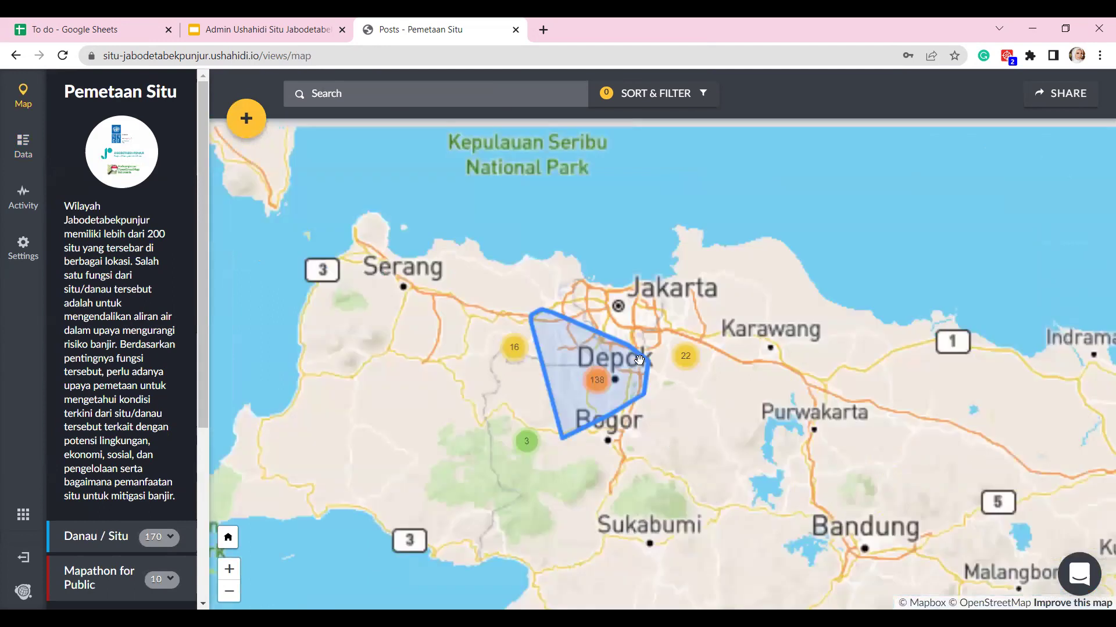
left_click(639, 360)
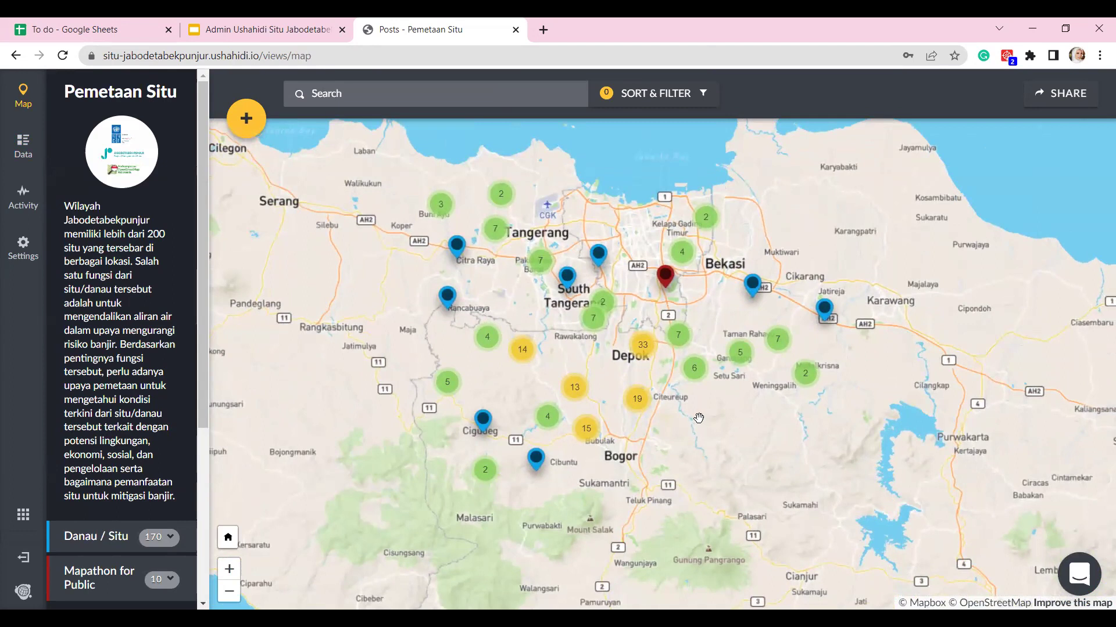
double_click(700, 418)
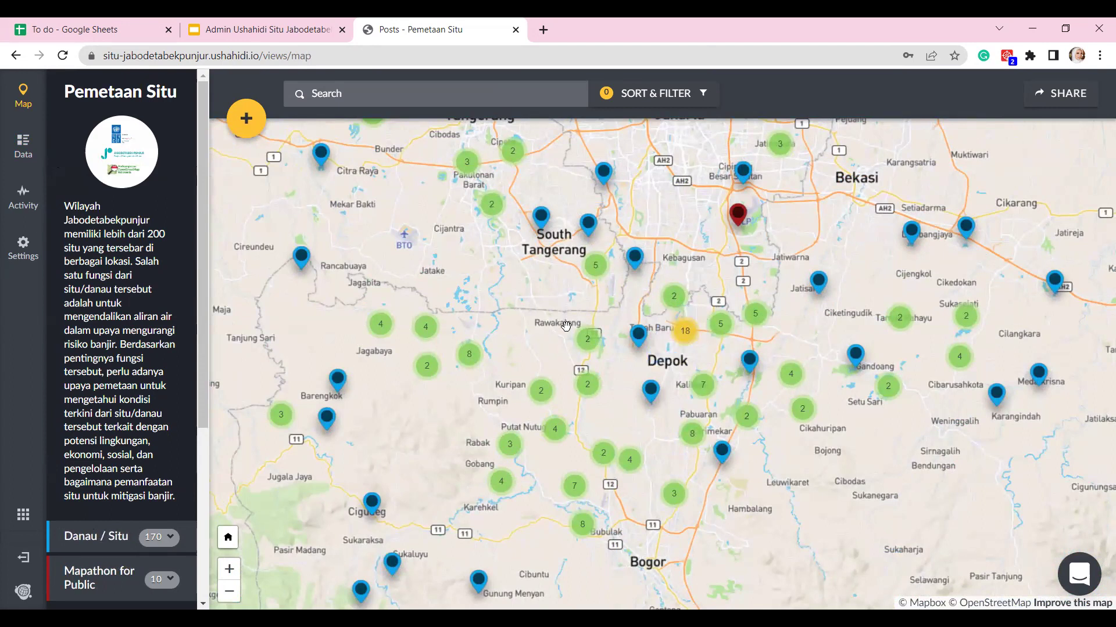
left_click_drag(612, 256, 590, 281)
Step: Search the map posts for the keyword "cipambuan"
left_click(460, 94)
type("cipam")
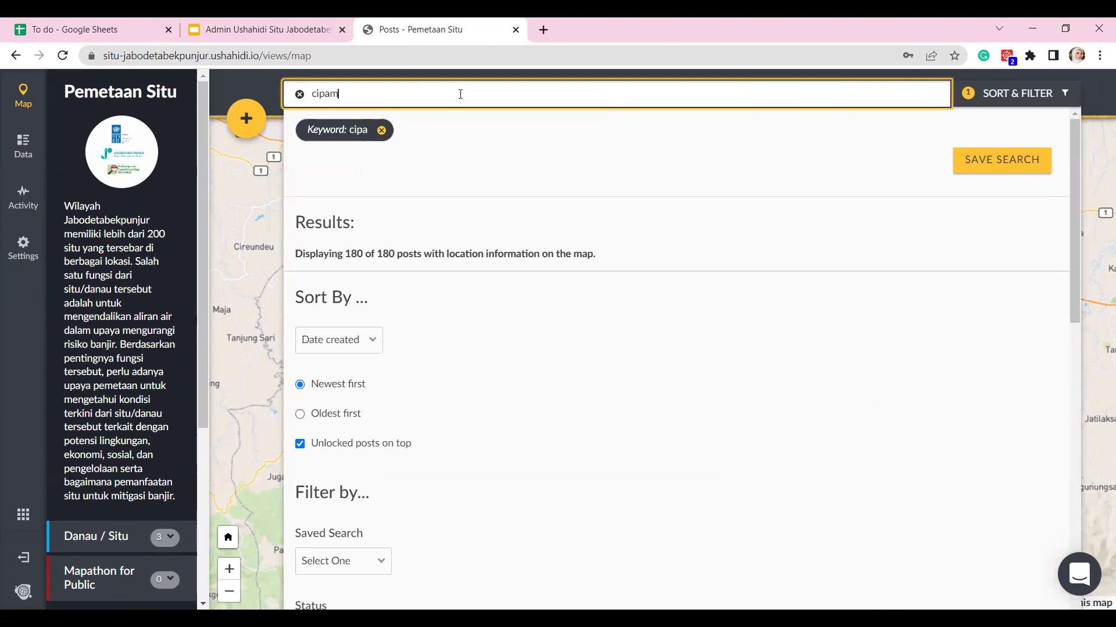
type("buan")
key("Return")
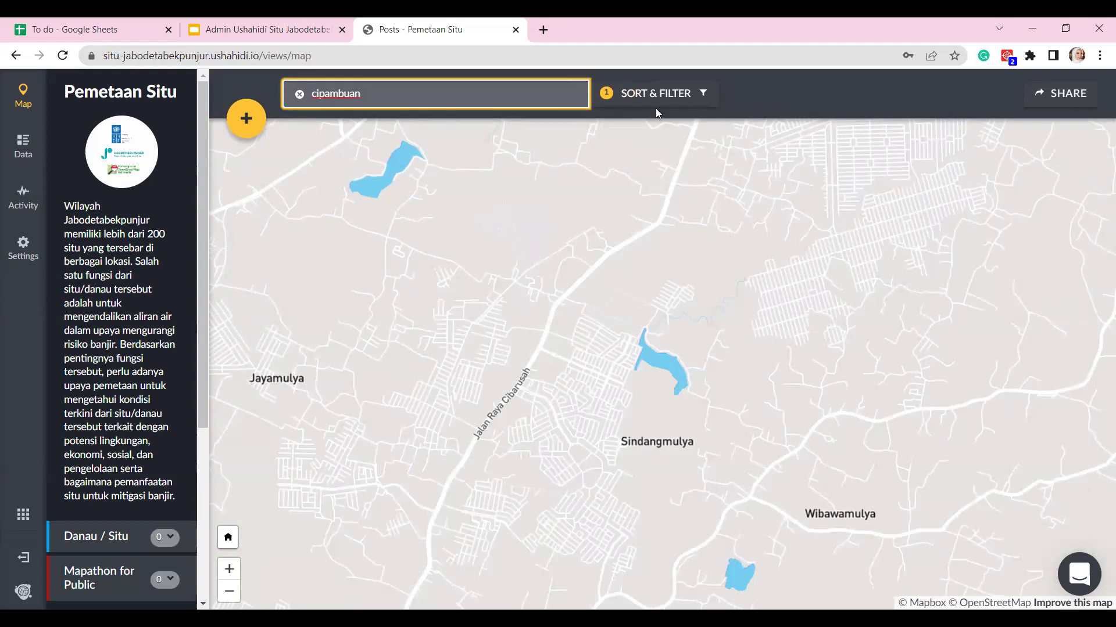
Step: Restore the default search filters to clear the keyword and show all posts on the map
left_click(687, 98)
scroll(611, 301, "down", 10)
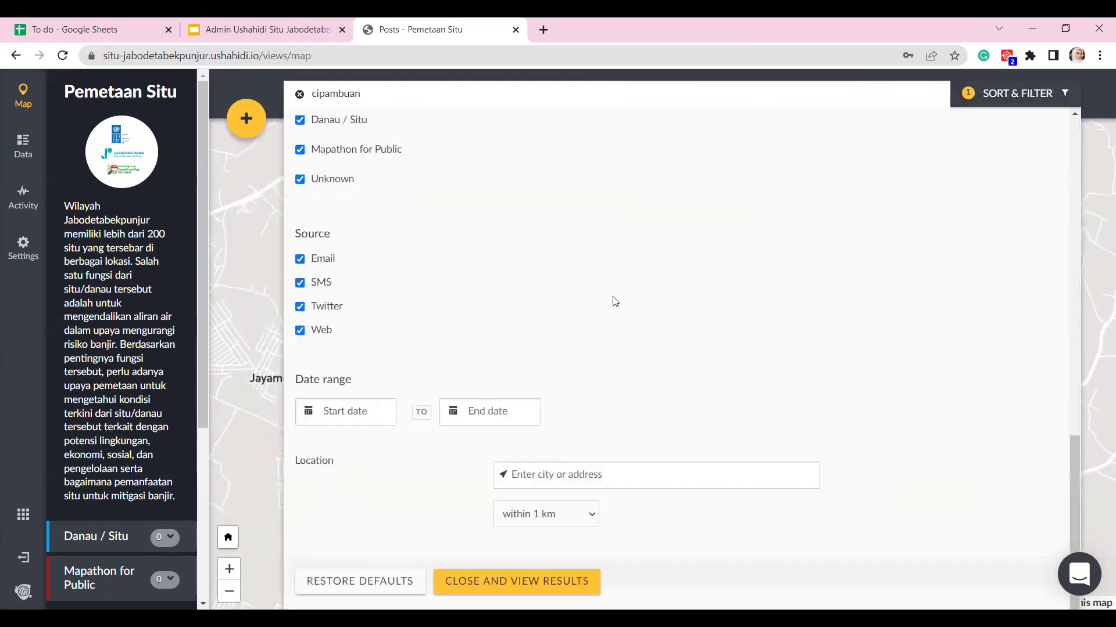
left_click(309, 579)
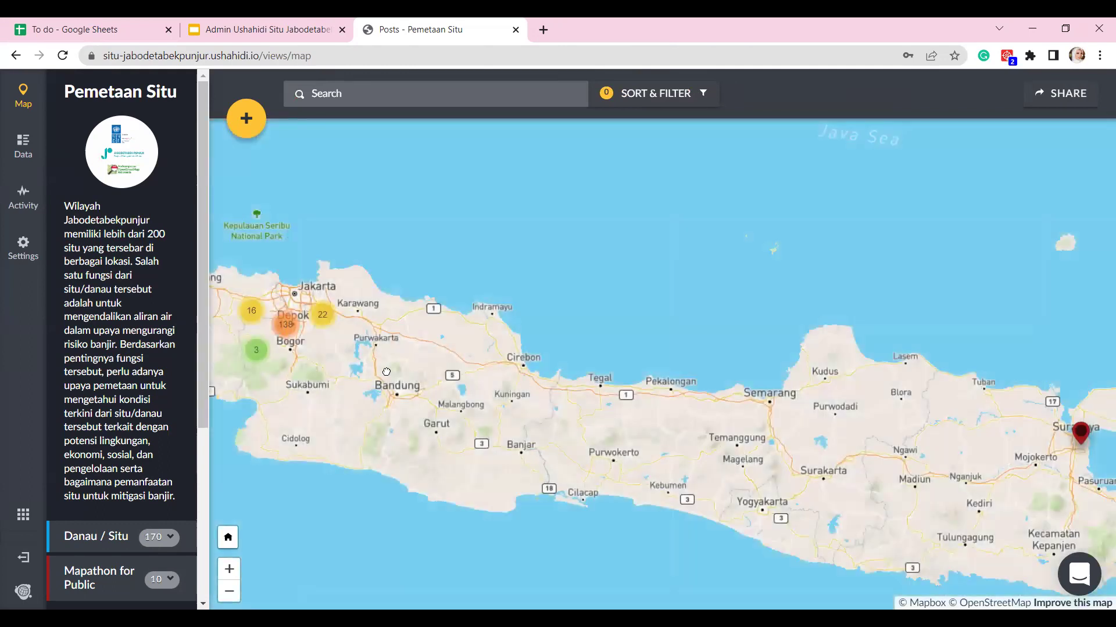
Step: Look over the clusters and single markers of both surveys in the area between Jakarta, South Tangerang, Depok and Bogor
scroll(527, 354, "up", 5)
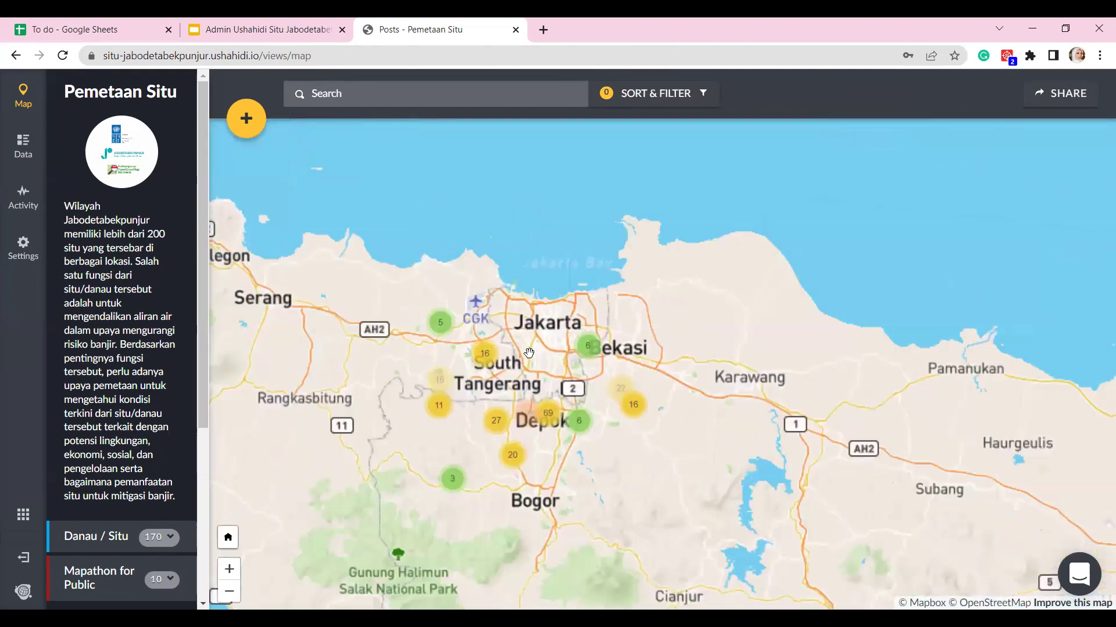
scroll(529, 352, "up", 3)
scroll(646, 216, "down", 2)
scroll(647, 216, "up", 1)
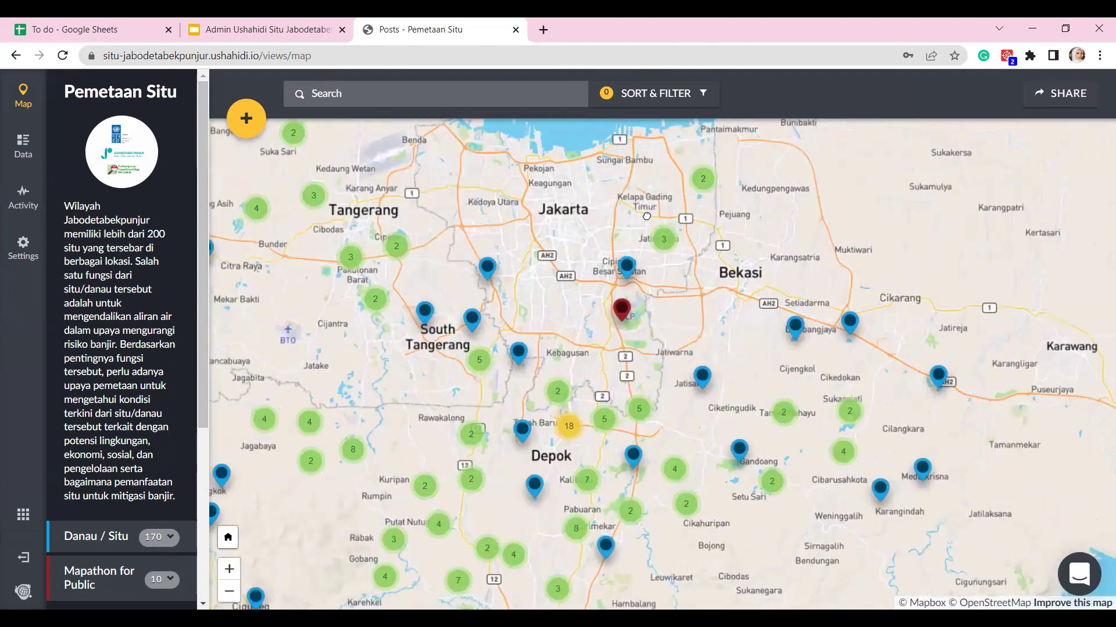
key("Left")
key("Left")
key("Left")
key("Down")
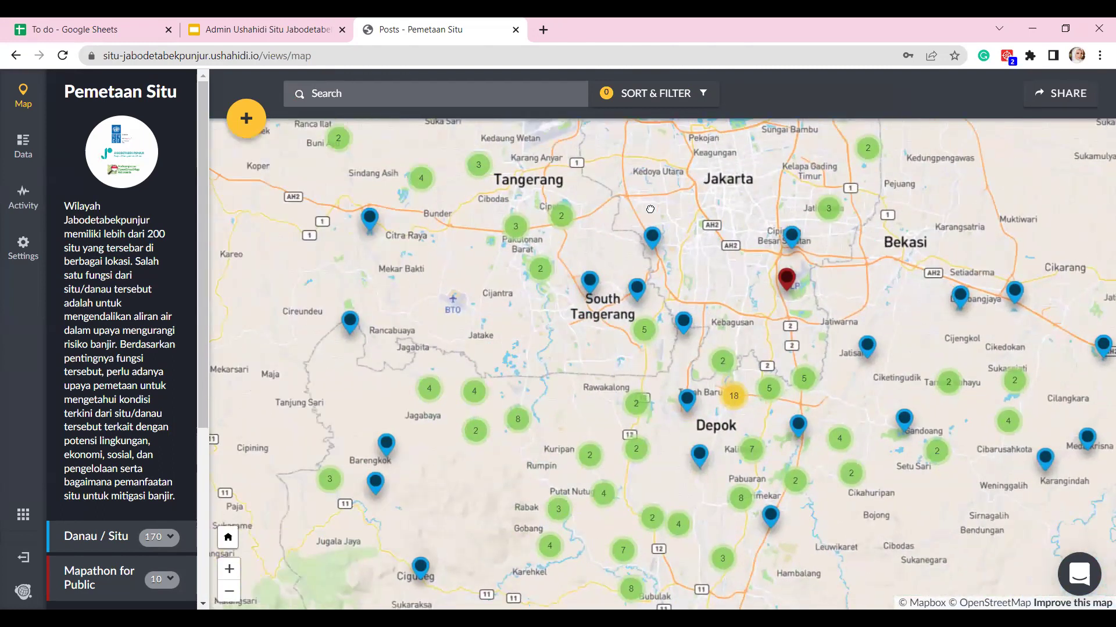
key("Right")
key("Down")
key("Down")
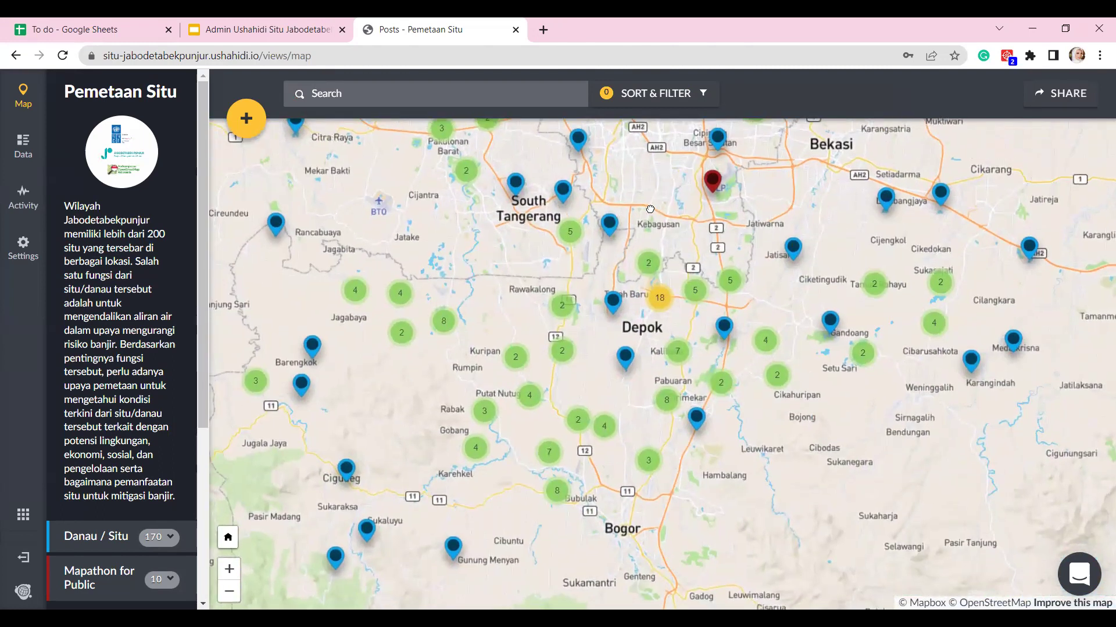
left_click_drag(650, 209, 664, 207)
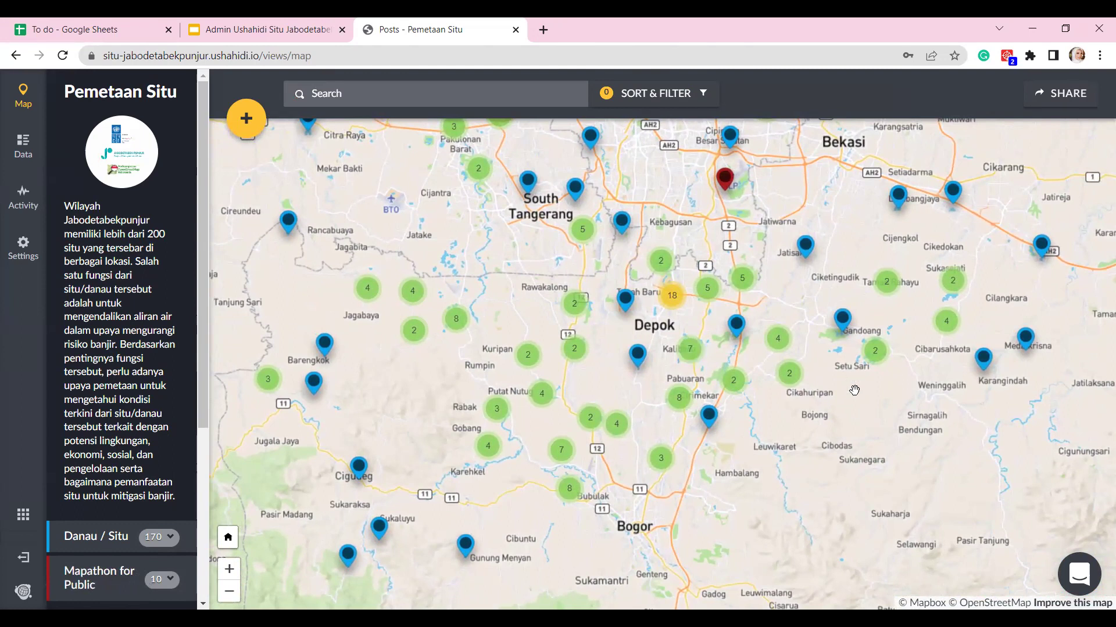
left_click_drag(846, 376, 781, 436)
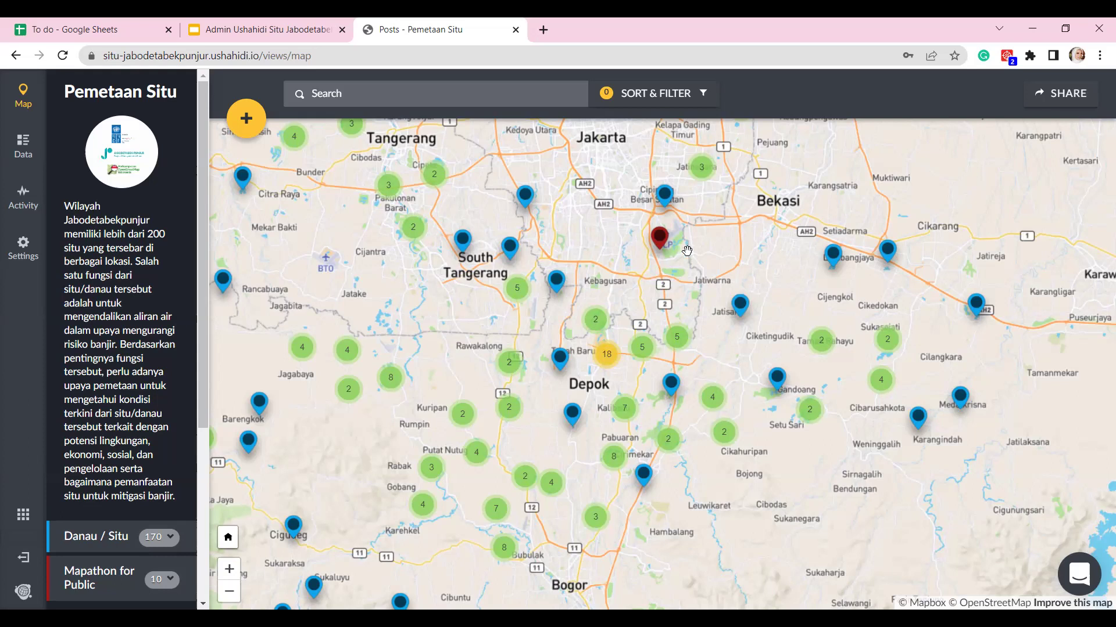
scroll(687, 251, "down", 1)
left_click_drag(687, 252, 689, 344)
scroll(704, 383, "down", 1)
scroll(691, 334, "up", 2)
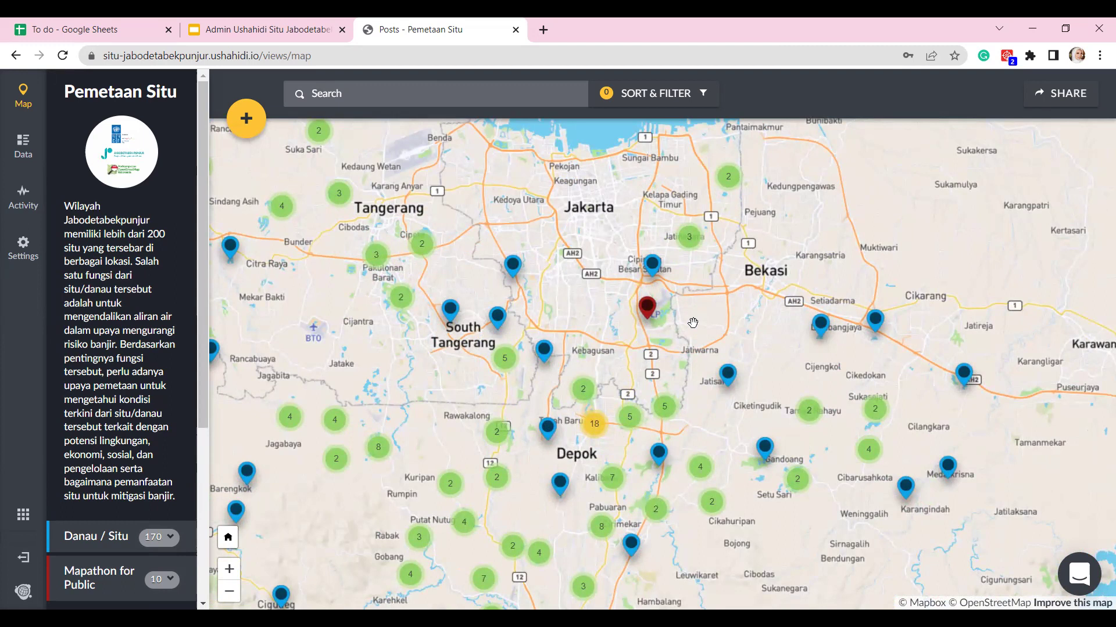
left_click_drag(610, 341, 595, 315)
left_click_drag(677, 410, 701, 323)
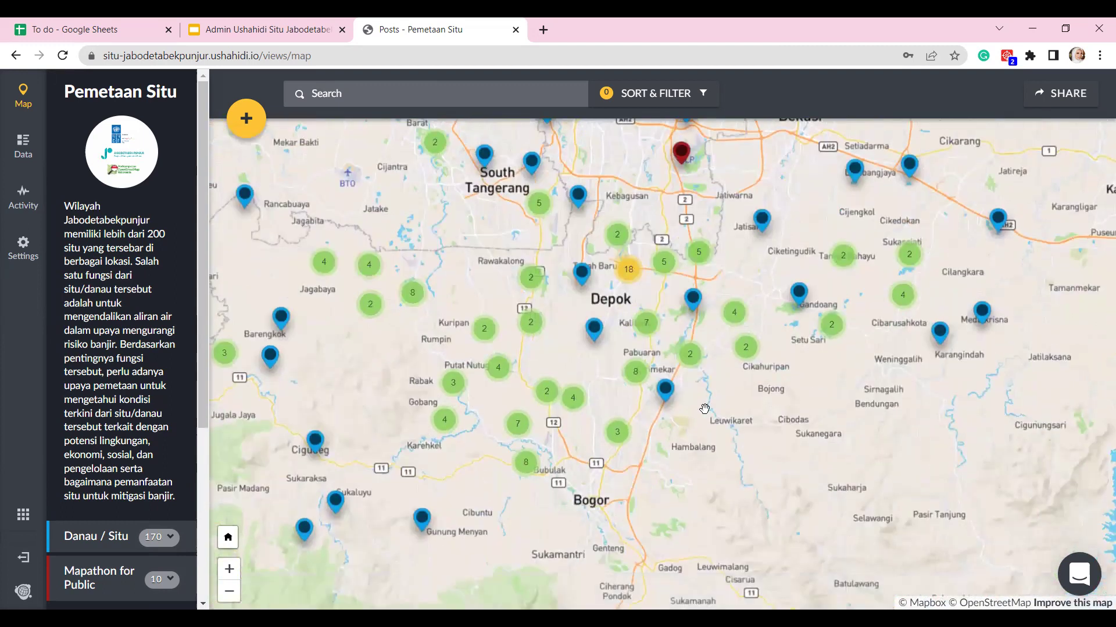
left_click_drag(701, 414, 681, 495)
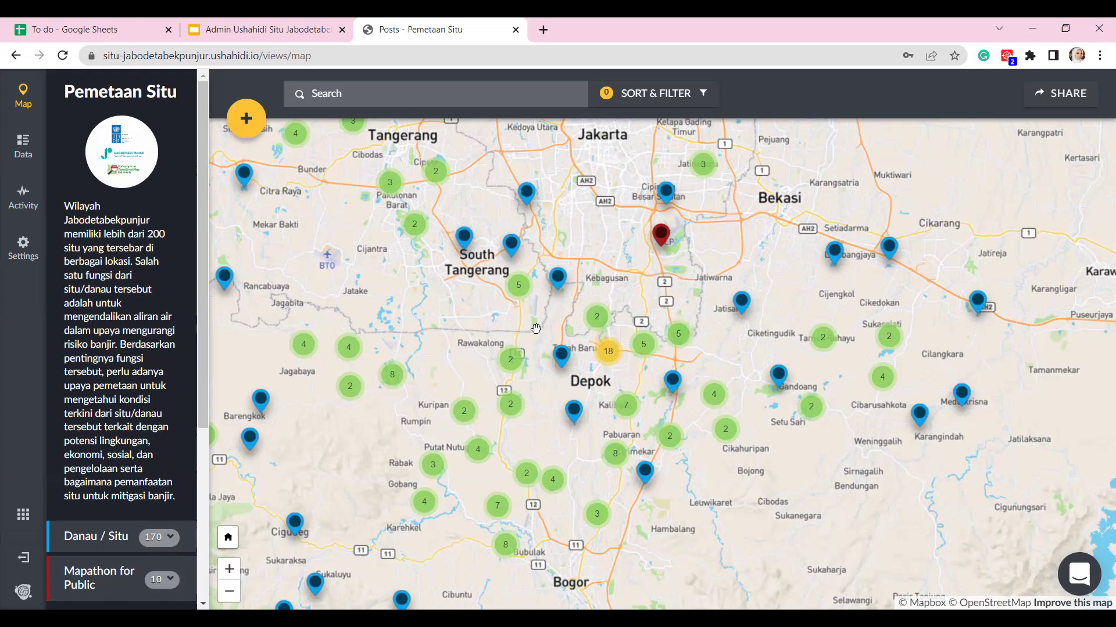
Step: Examine the individual lake markers around Depok, Cibinong, Gunung Putri and Setu Sari at closer range
scroll(372, 291, "down", 3)
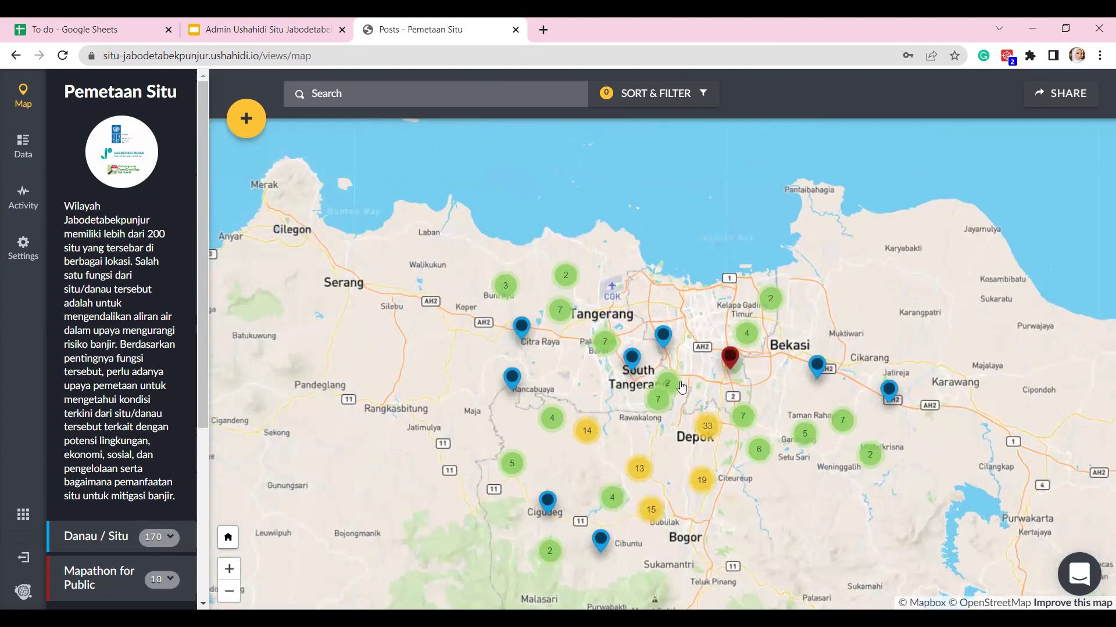
scroll(714, 372, "up", 3)
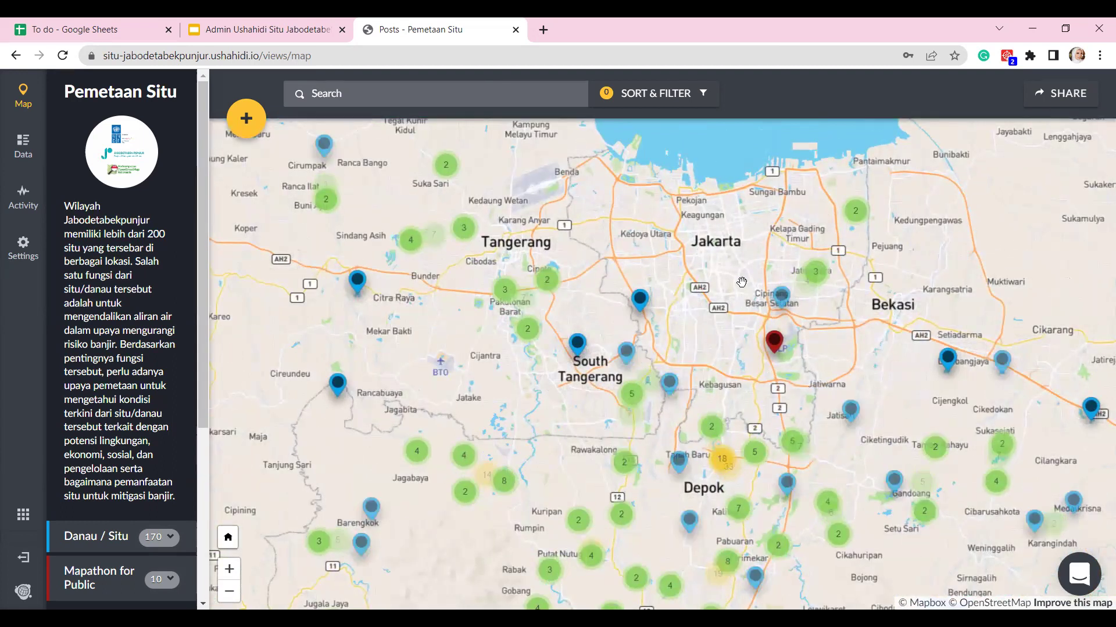
scroll(697, 390, "up", 3)
left_click_drag(763, 387, 725, 292)
left_click_drag(712, 377, 598, 259)
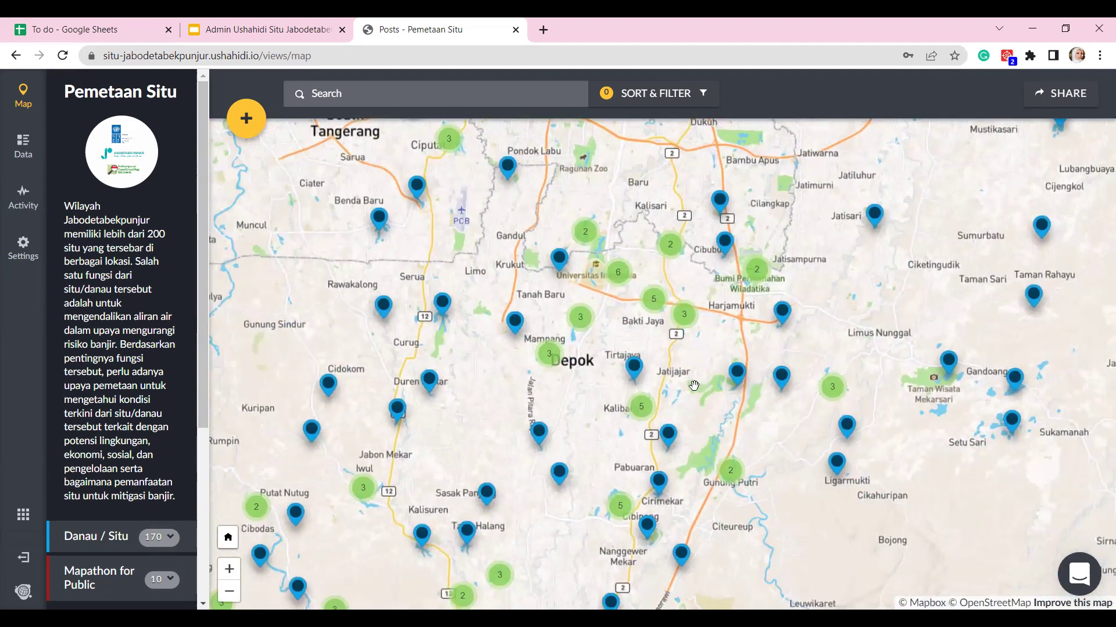
left_click_drag(706, 417, 692, 333)
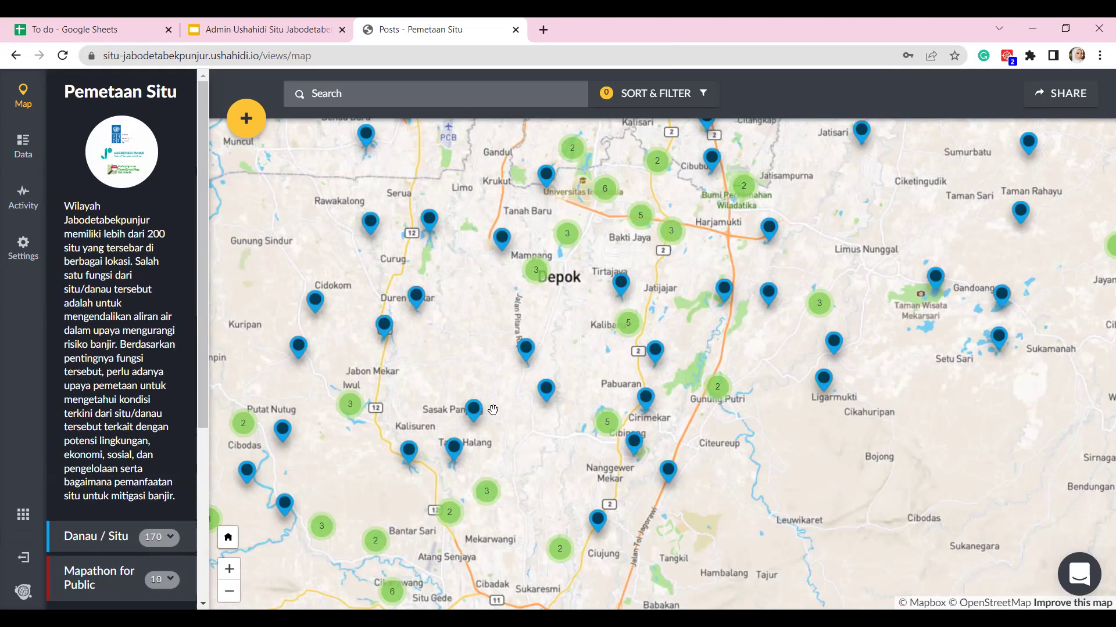
left_click_drag(485, 348, 485, 369)
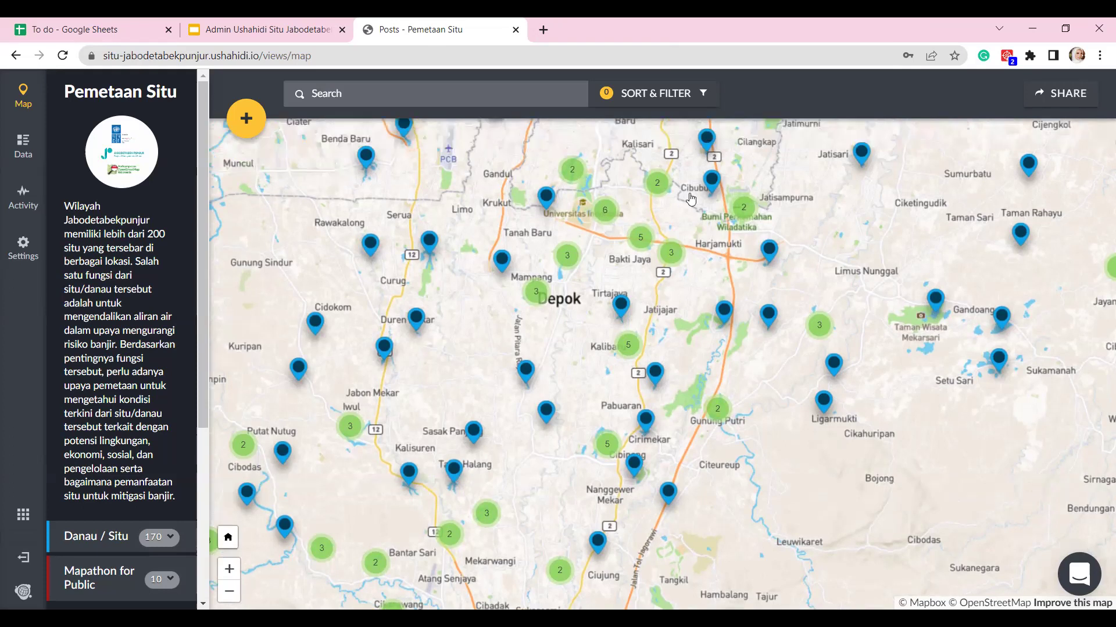
left_click_drag(692, 199, 672, 370)
left_click_drag(604, 353, 755, 307)
left_click_drag(930, 486, 859, 415)
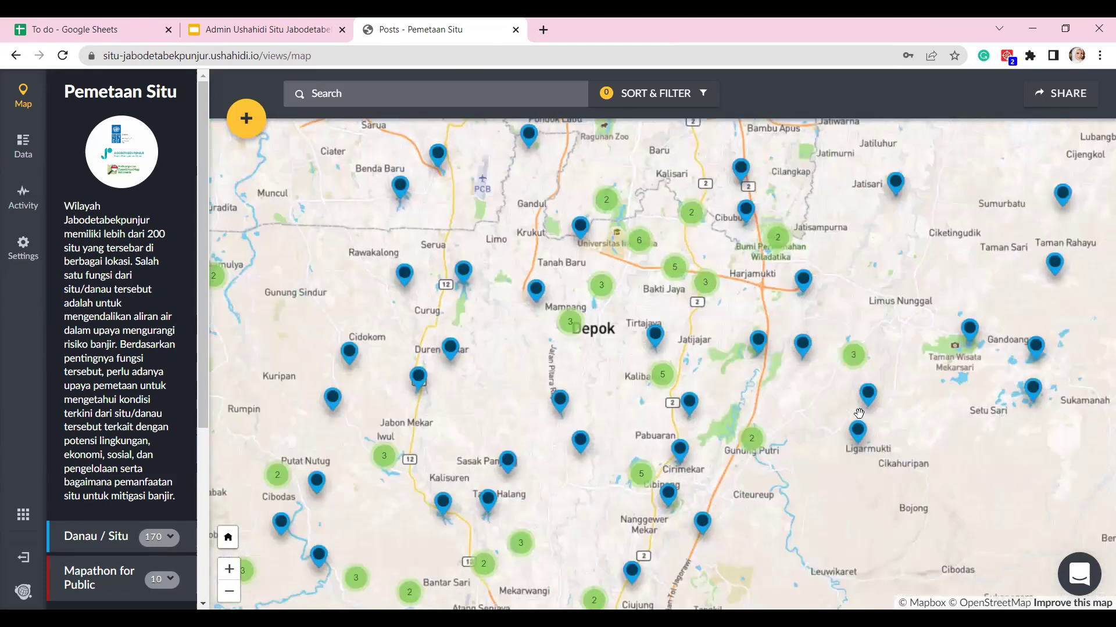
scroll(813, 406, "down", 1)
scroll(813, 407, "down", 1)
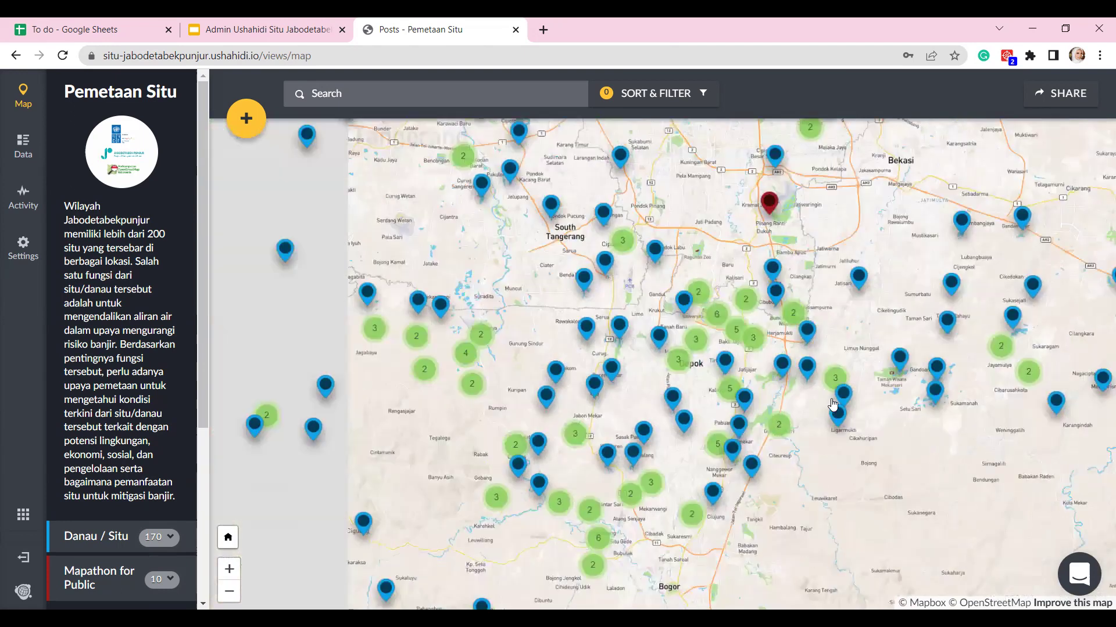
Step: Survey the spread of lake posts across the whole Jabodetabekpunjur region, narrowing in on the area between Jakarta, Bekasi and Depok
scroll(841, 401, "down", 1)
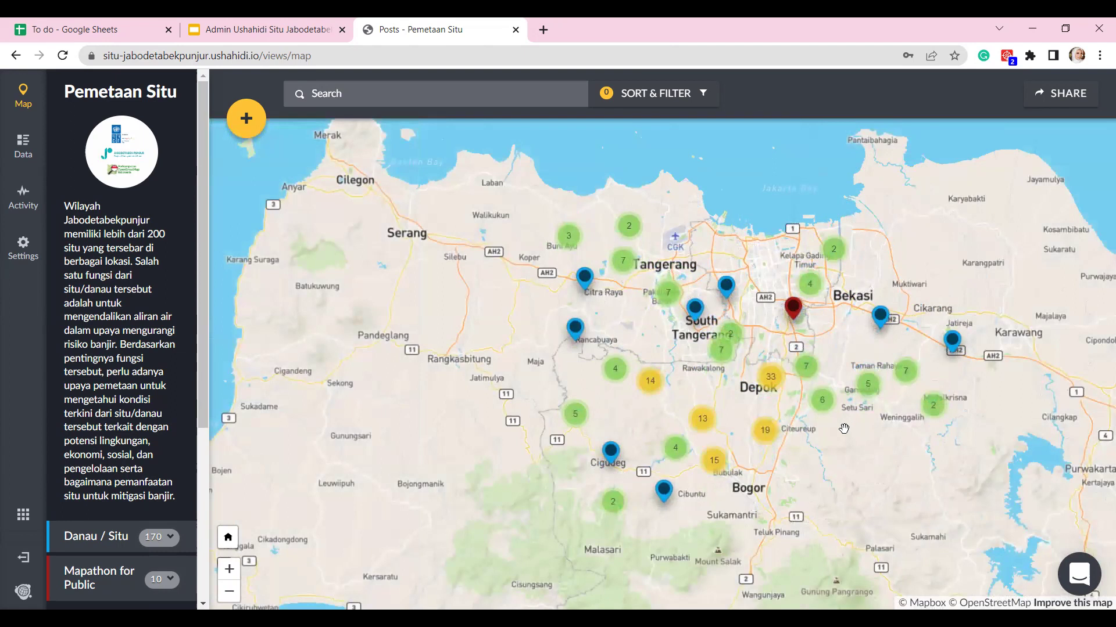
scroll(835, 429, "up", 2)
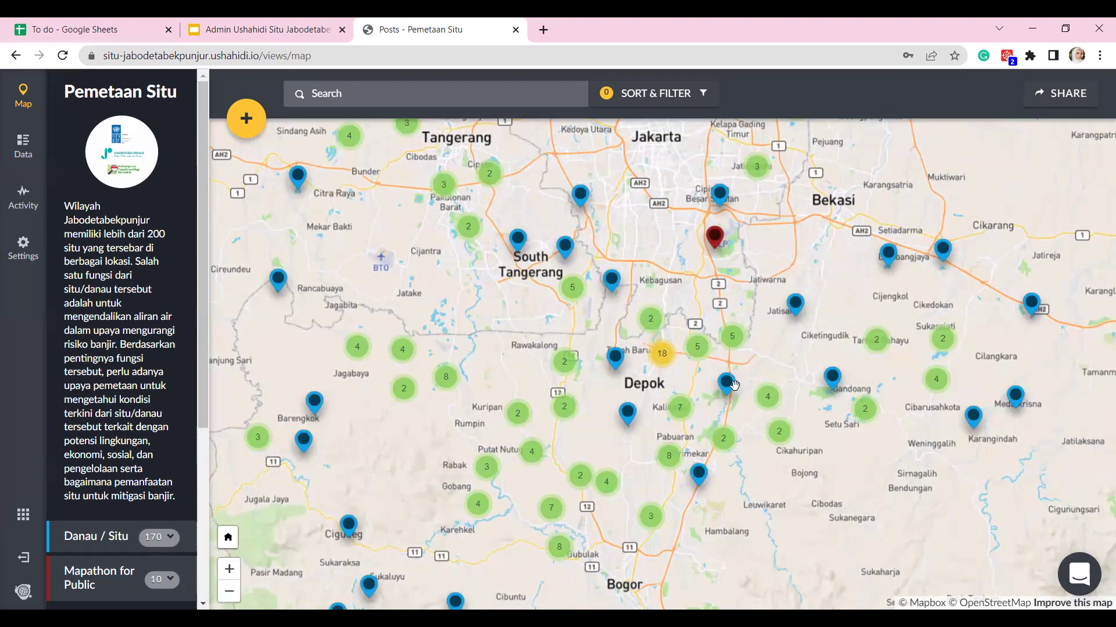
left_click_drag(681, 398, 574, 429)
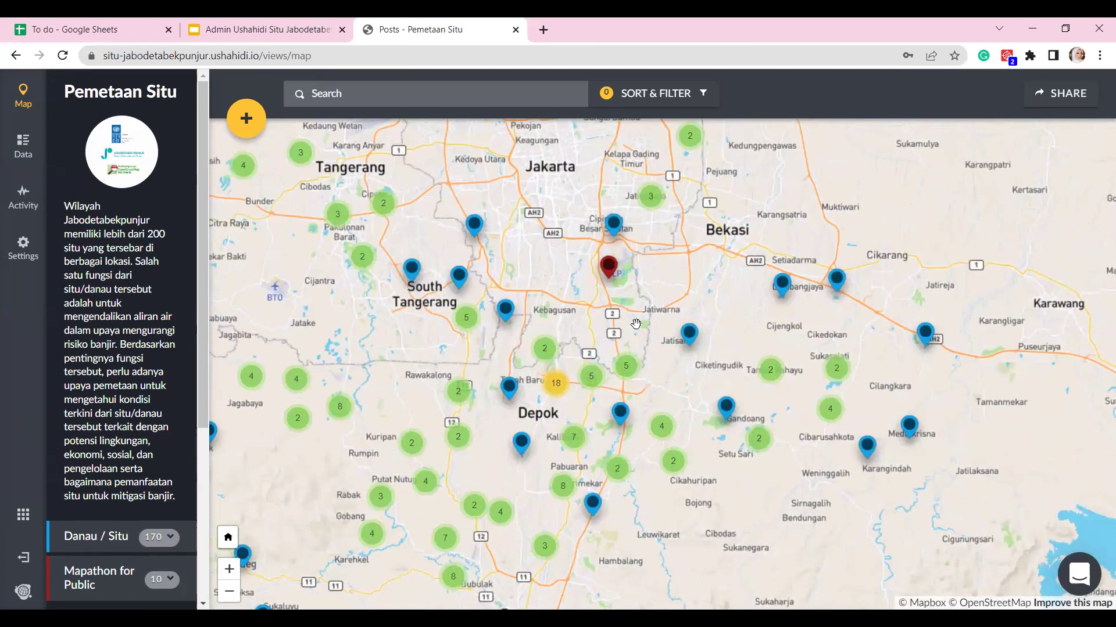
scroll(636, 328, "up", 1)
scroll(655, 330, "up", 3)
left_click_drag(655, 330, 699, 315)
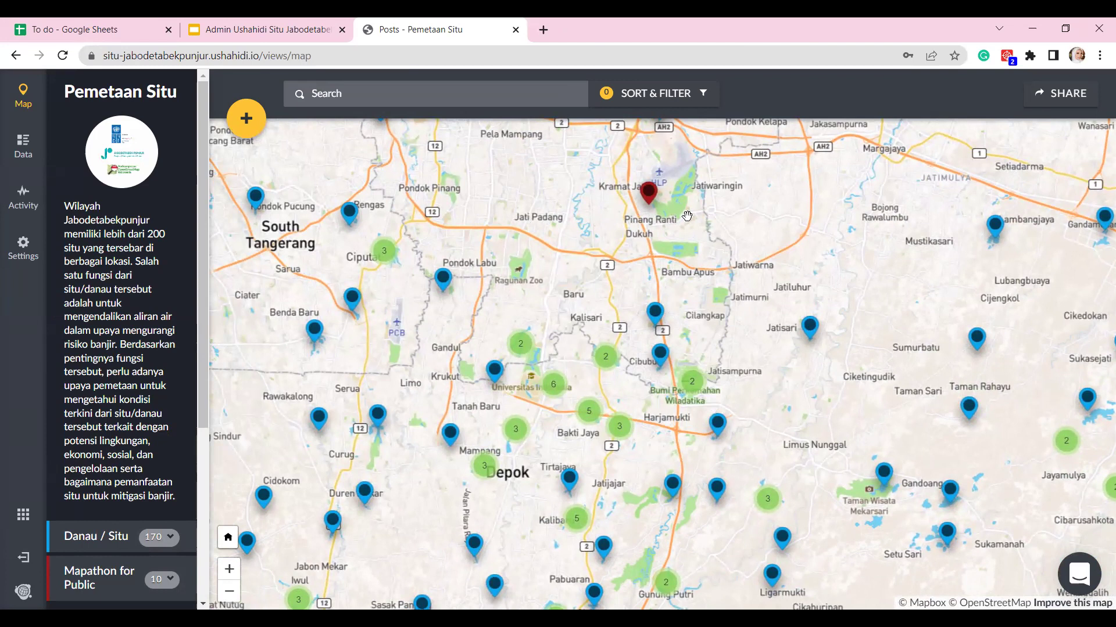
left_click_drag(763, 444, 762, 410)
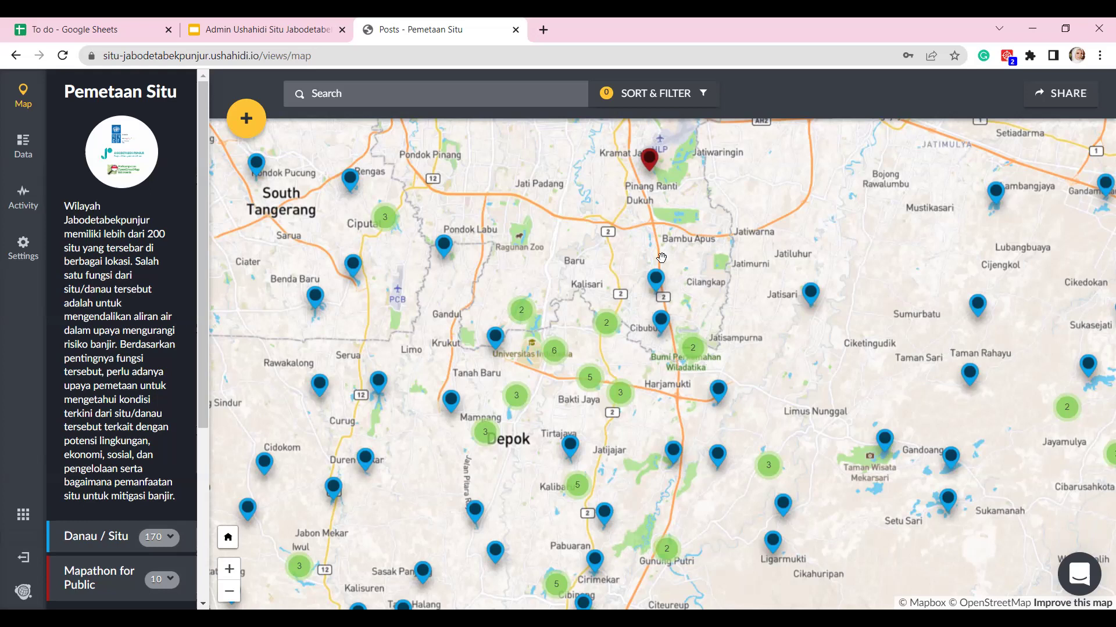
Step: Inspect the individual lake markers from Depok down to Cibinong at street level, comparing them with the water bodies on the map
scroll(621, 449, "up", 2)
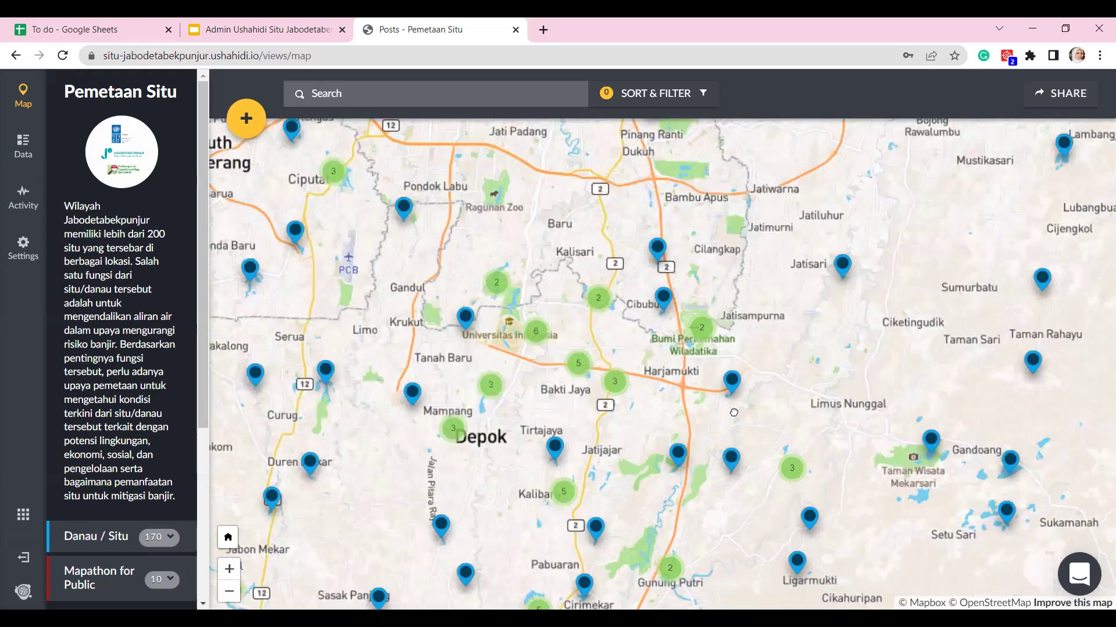
left_click_drag(596, 445, 738, 439)
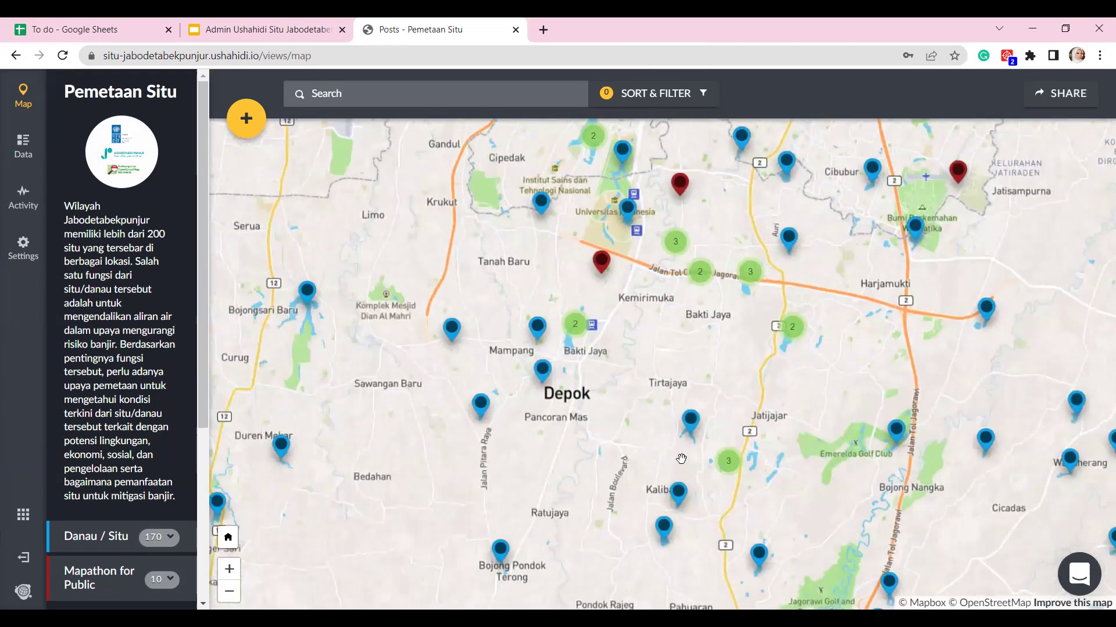
left_click_drag(628, 437, 578, 323)
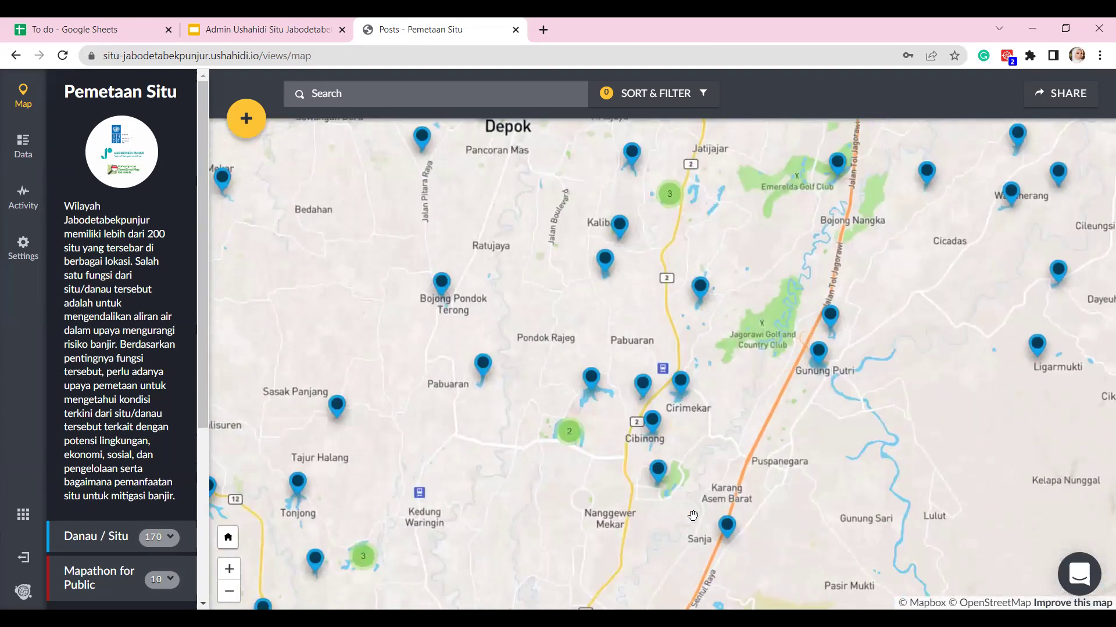
scroll(595, 485, "up", 2)
left_click_drag(595, 485, 603, 447)
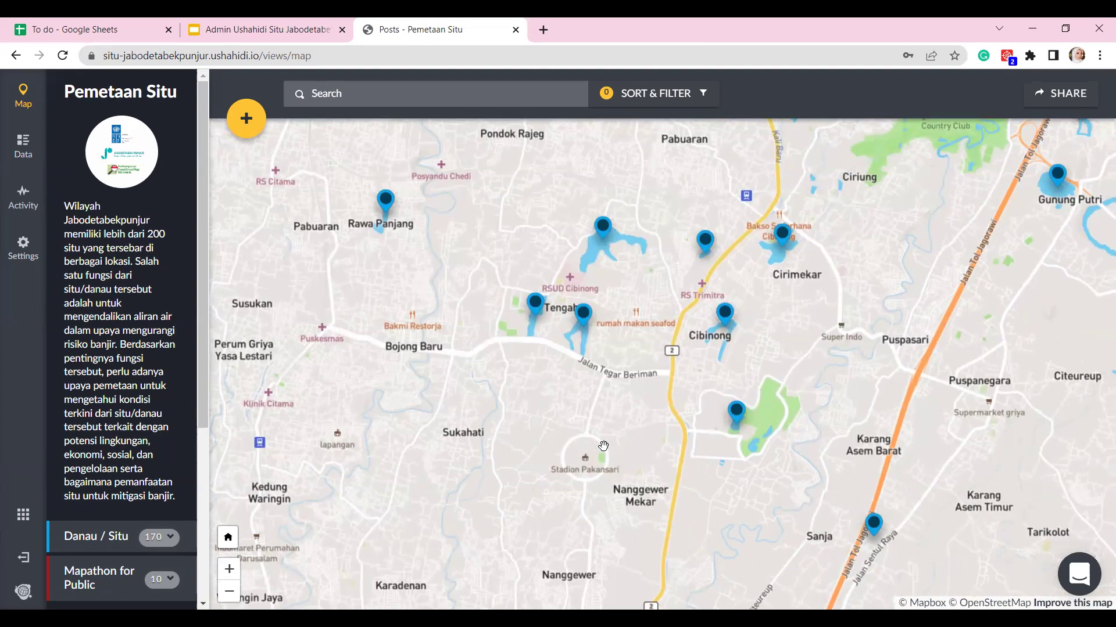
mouse_move(119, 533)
left_click_drag(583, 324, 531, 393)
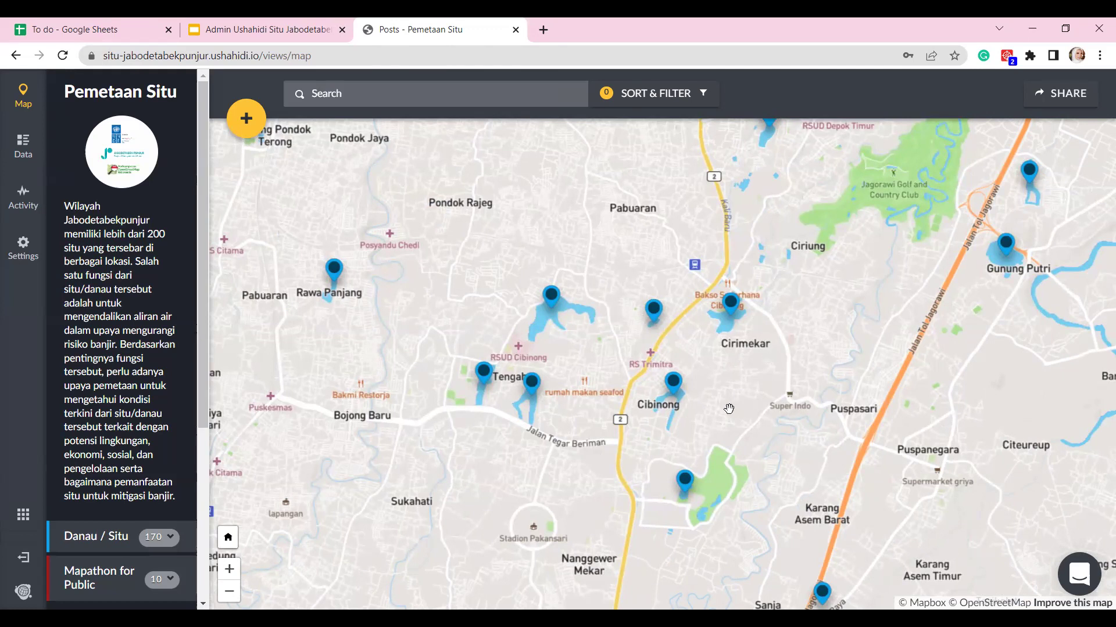
Step: Review the wider distribution of lake markers around Depok, South Tangerang, Cibubur and Gunung Putri
scroll(761, 366, "down", 3)
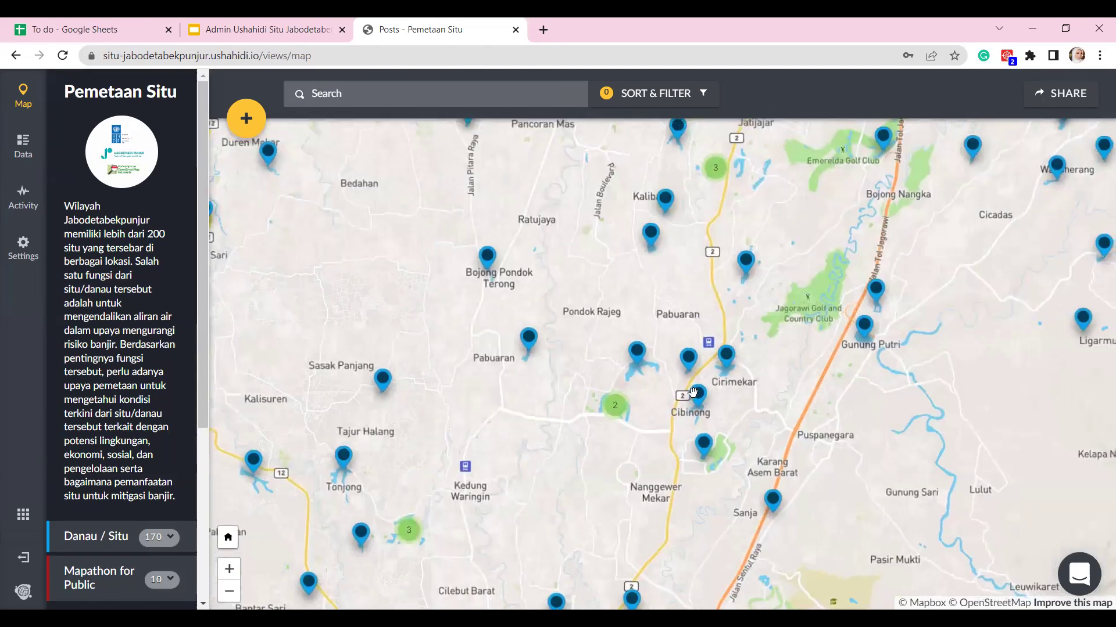
left_click_drag(693, 391, 621, 527)
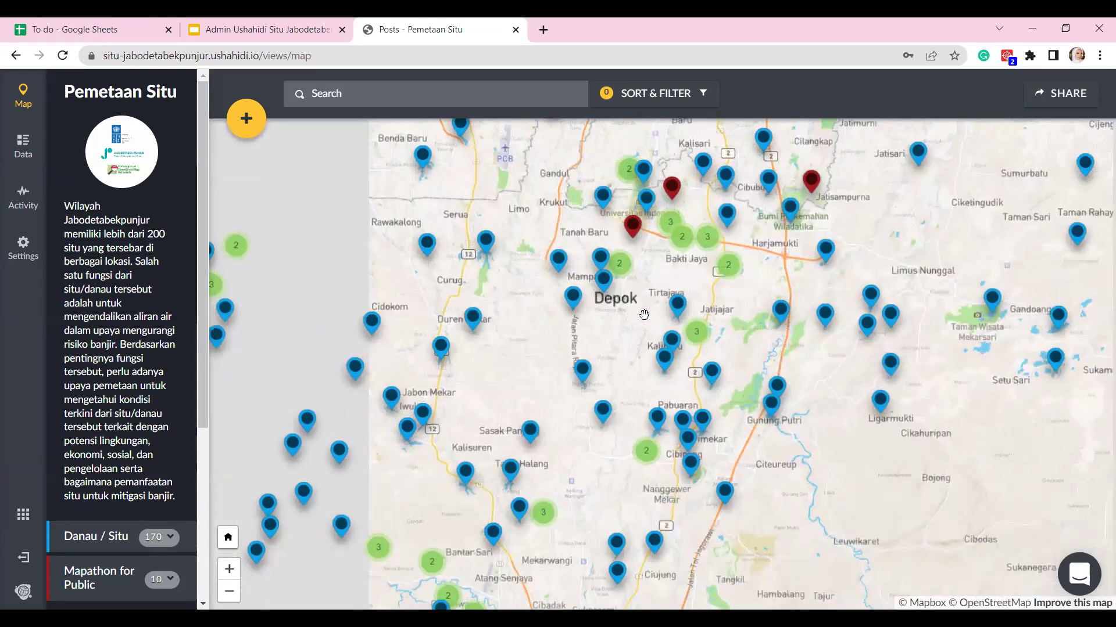
left_click_drag(748, 237, 769, 321)
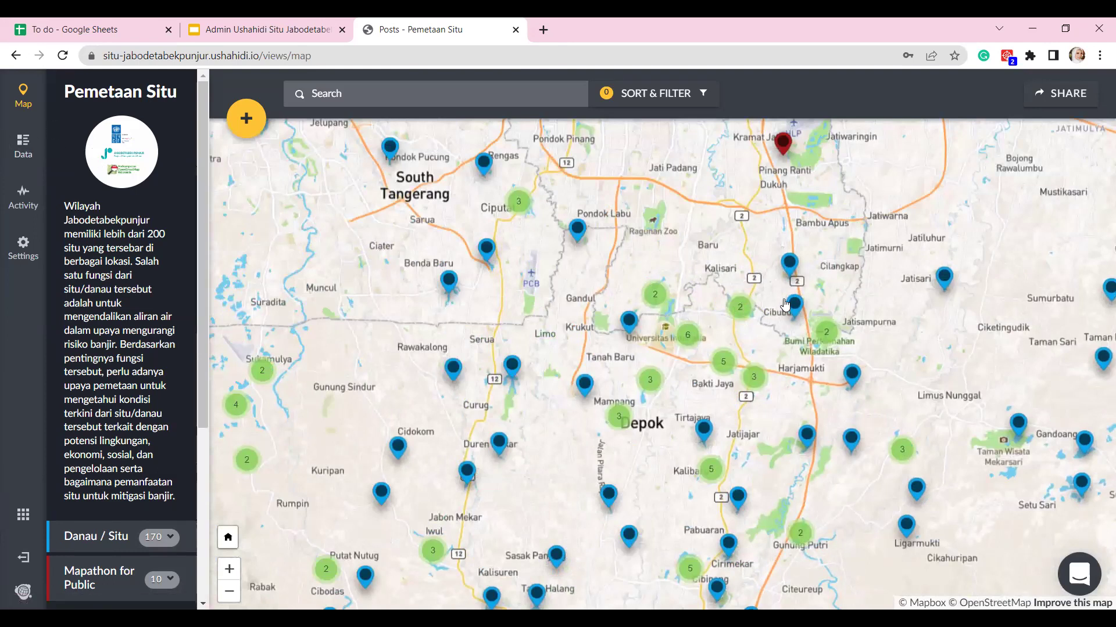
left_click_drag(709, 278, 695, 303)
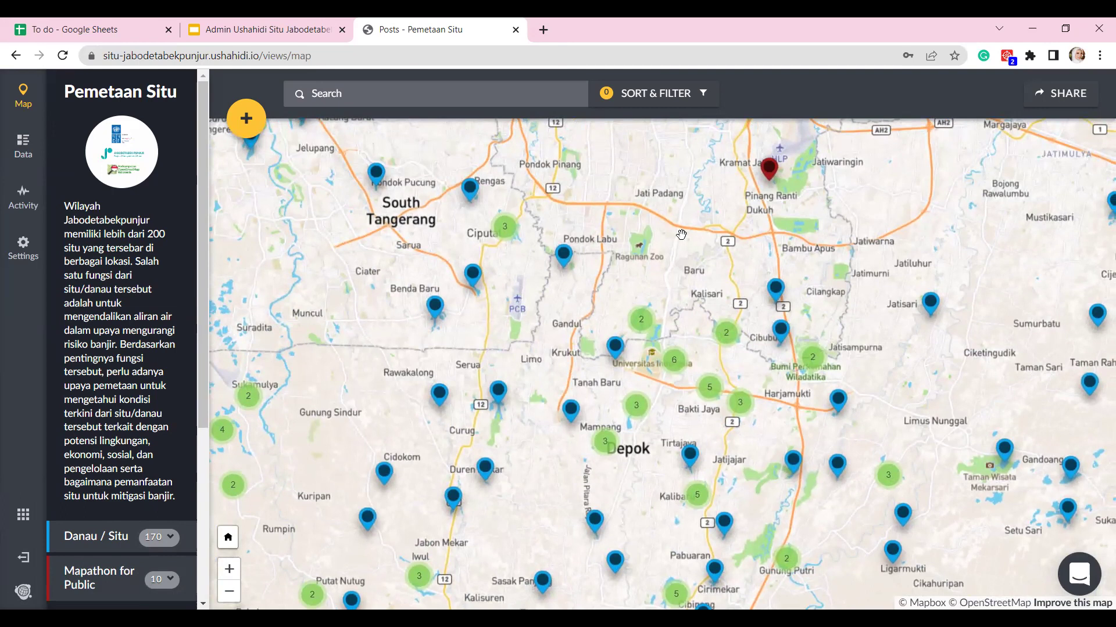
left_click_drag(808, 457, 696, 393)
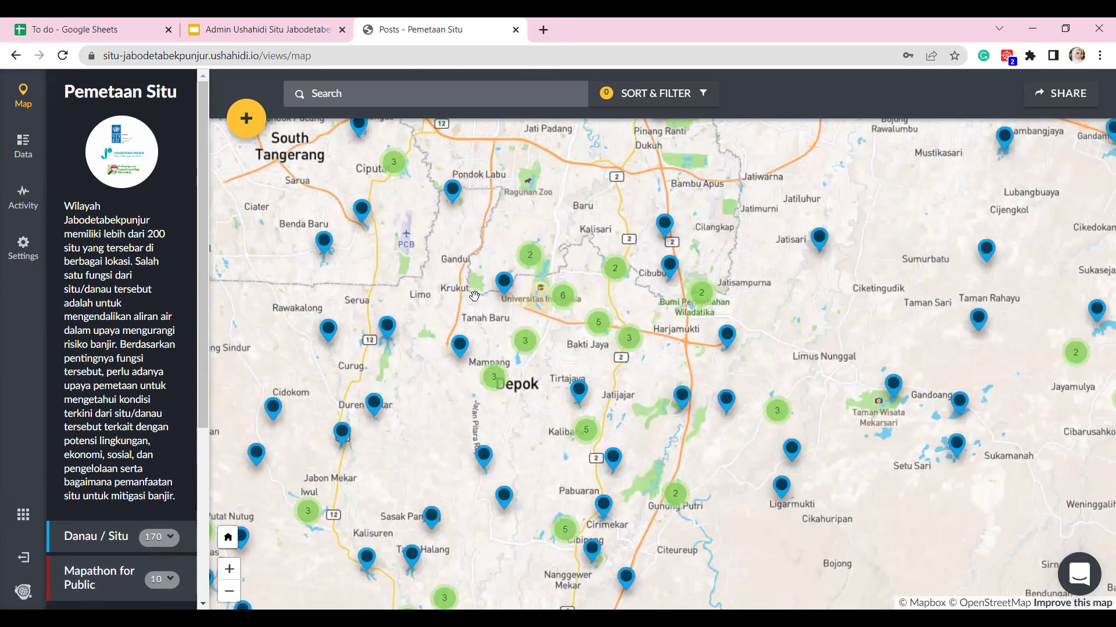
left_click_drag(635, 301, 649, 397)
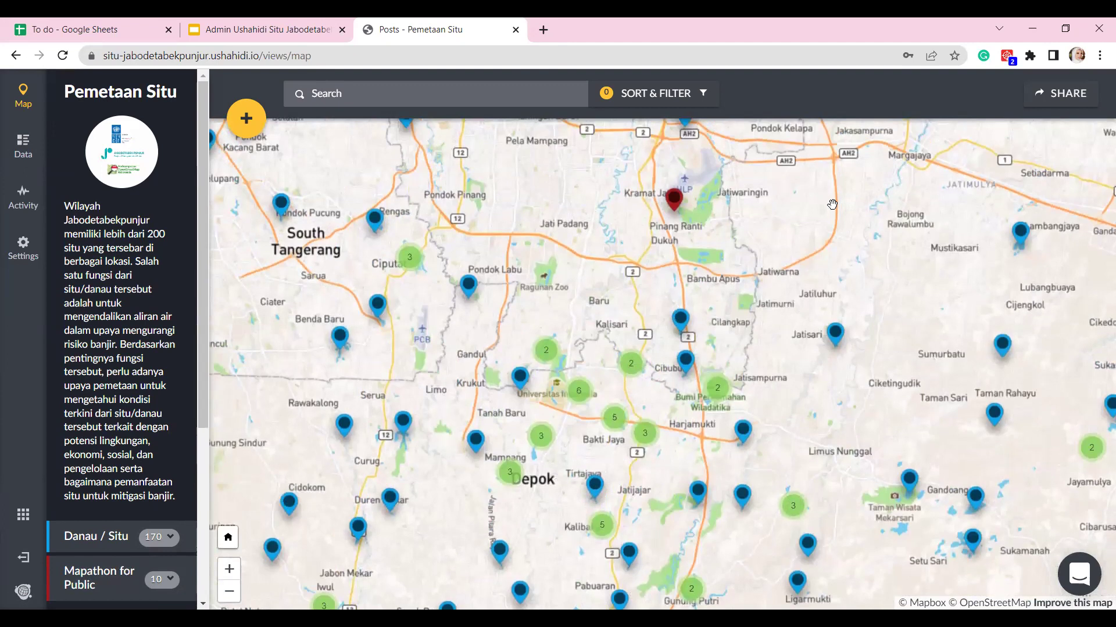